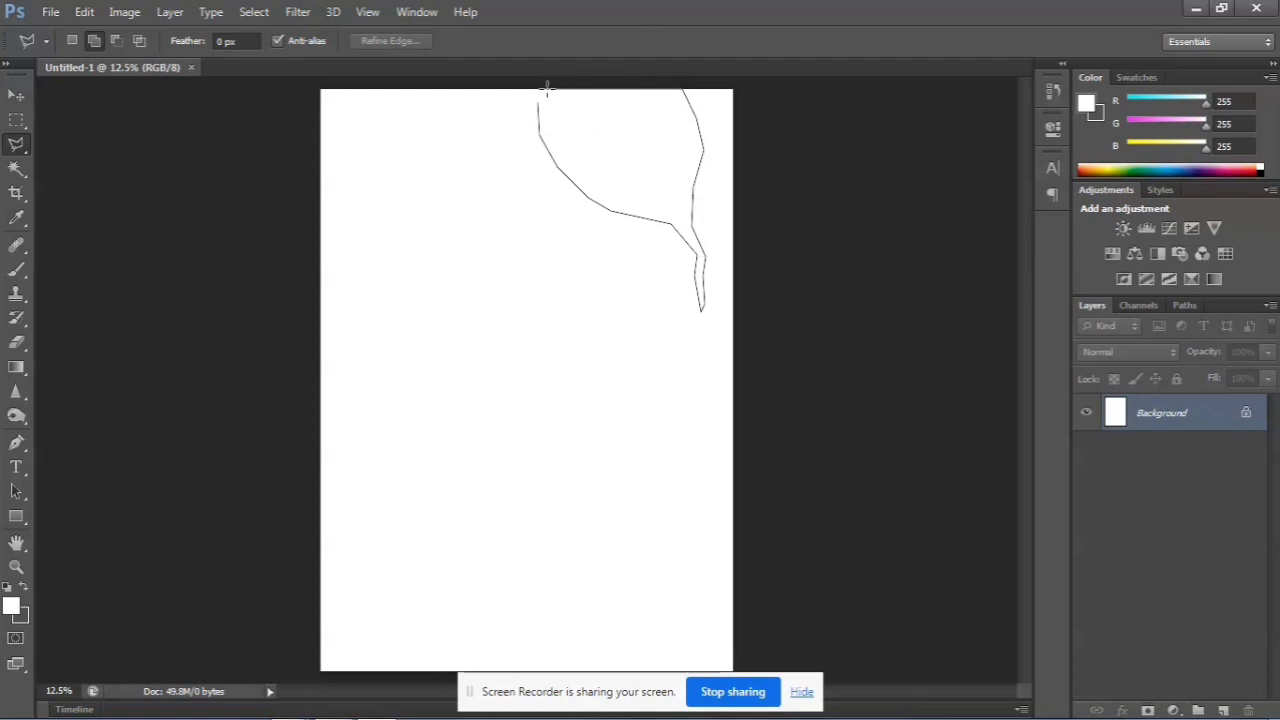
Close the balloon-shaped Polygonal Lasso selection along the page's upper edge
double_click(541, 88)
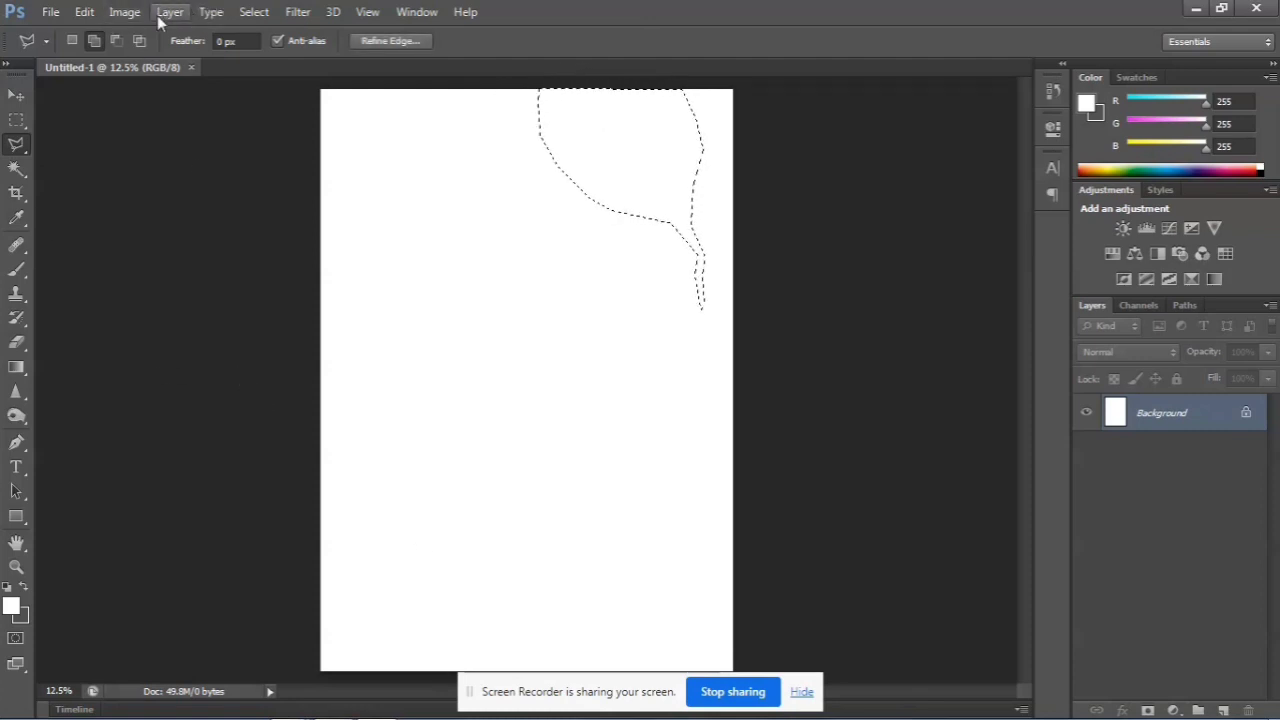
left_click(255, 12)
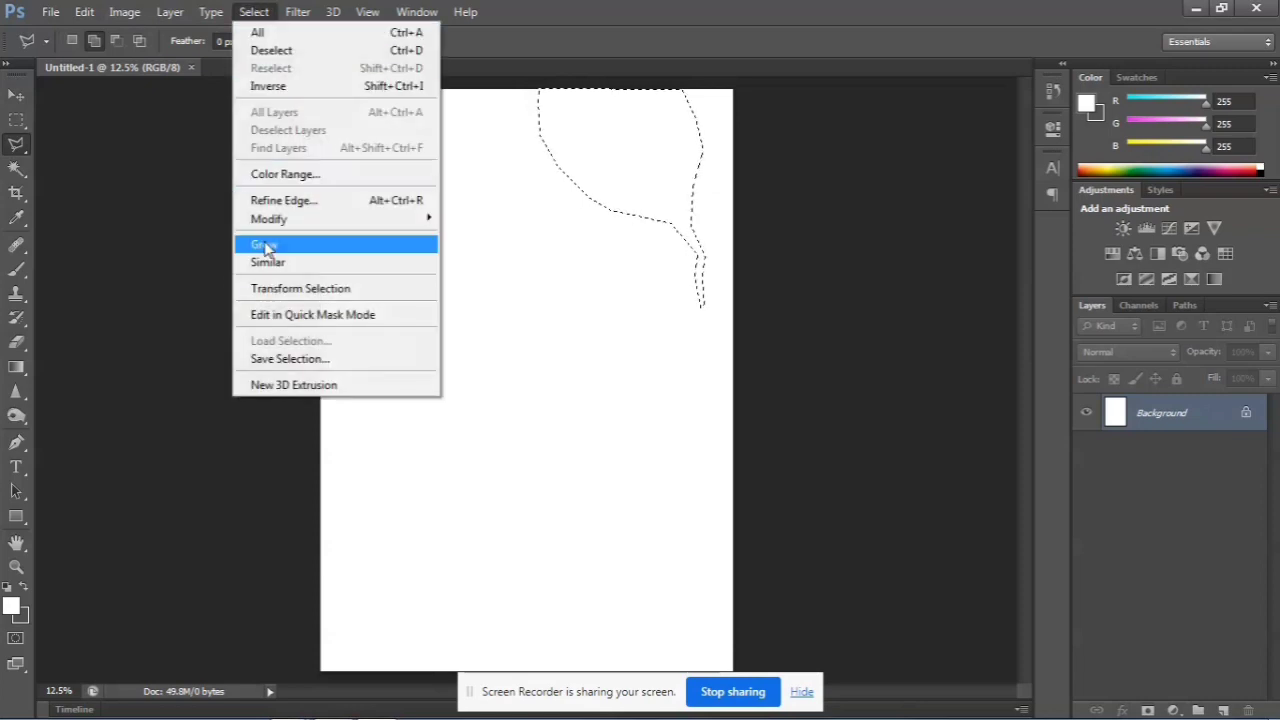
mouse_move(283, 221)
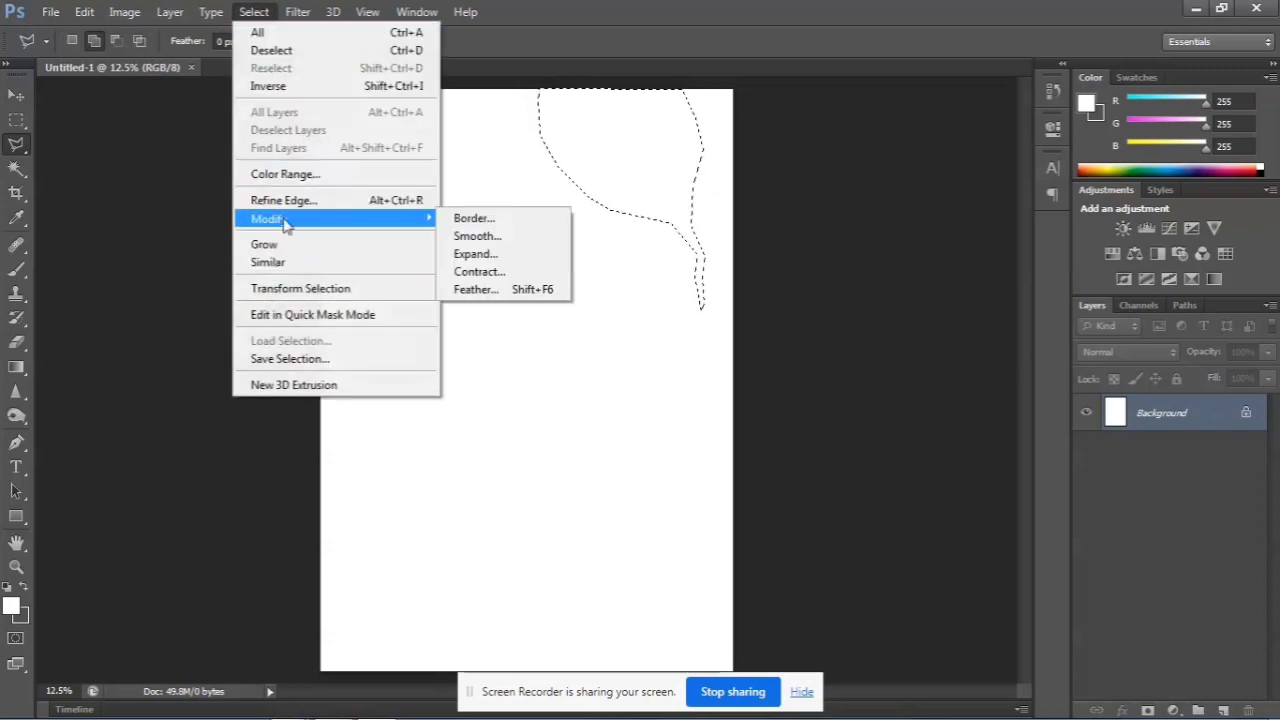
left_click(254, 12)
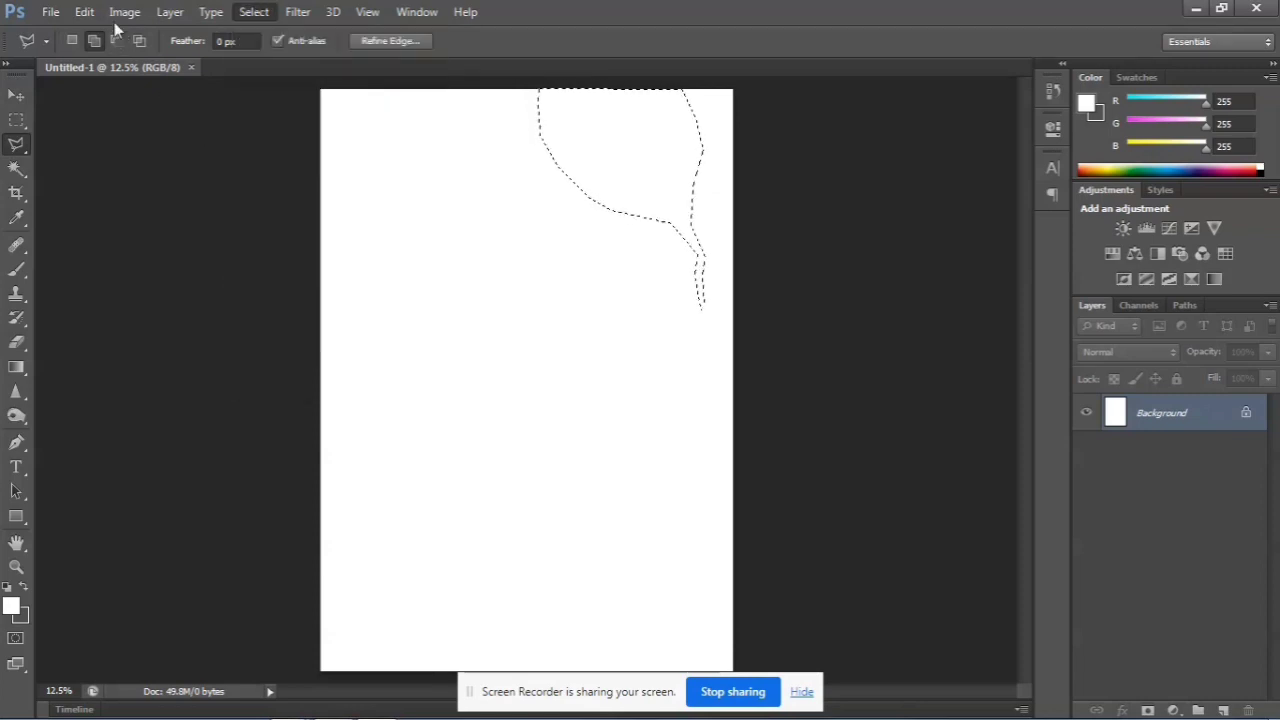
Stroke the selection on the background with a 3 px centered dark green (#023708) outline
left_click(84, 12)
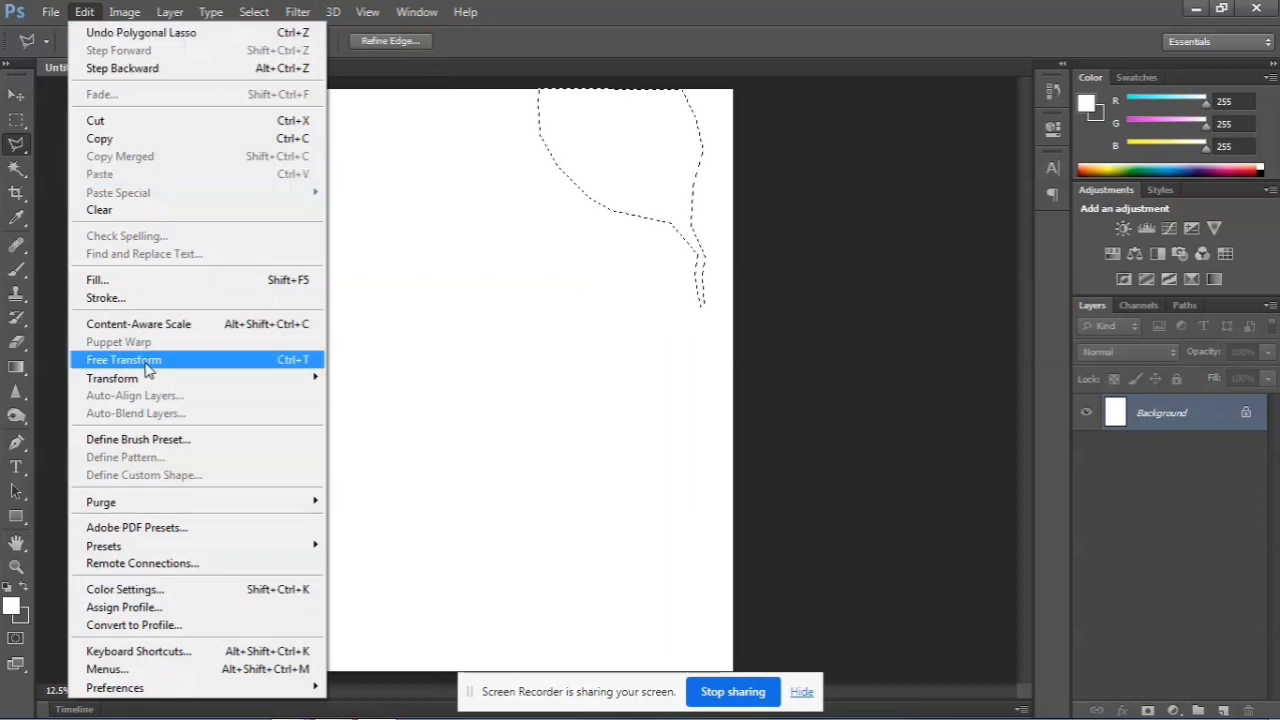
left_click(146, 297)
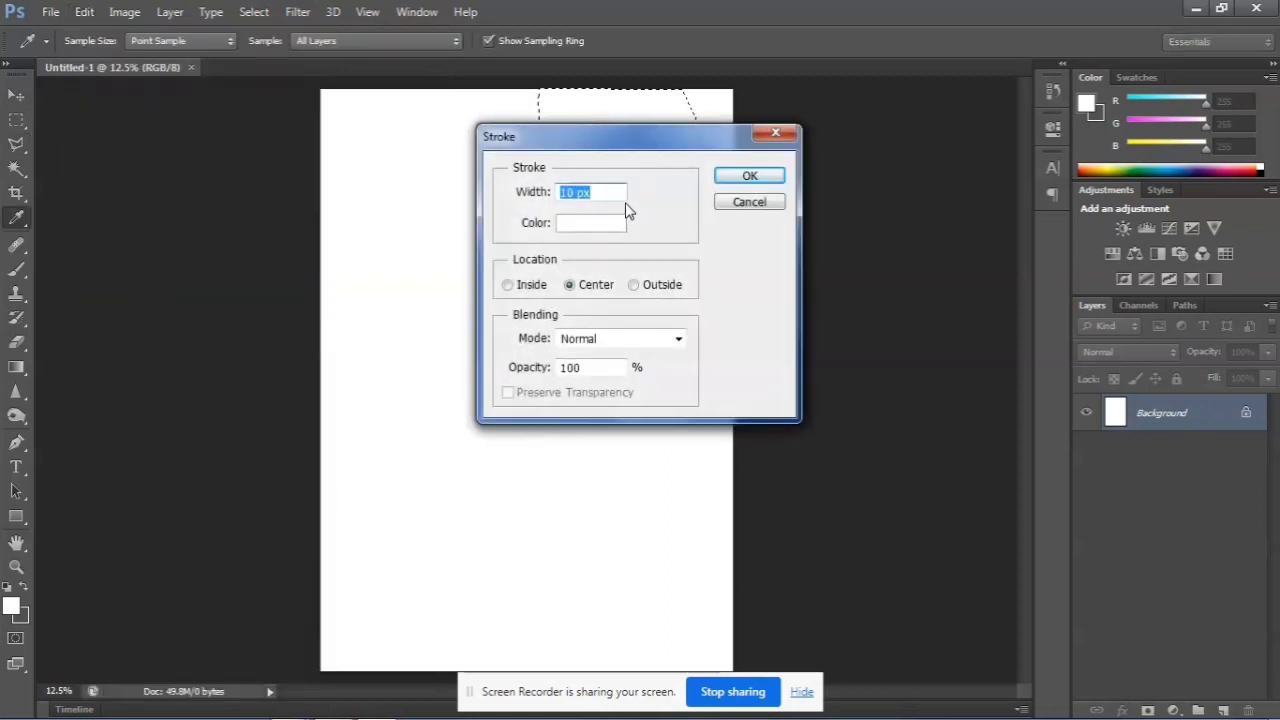
type("3")
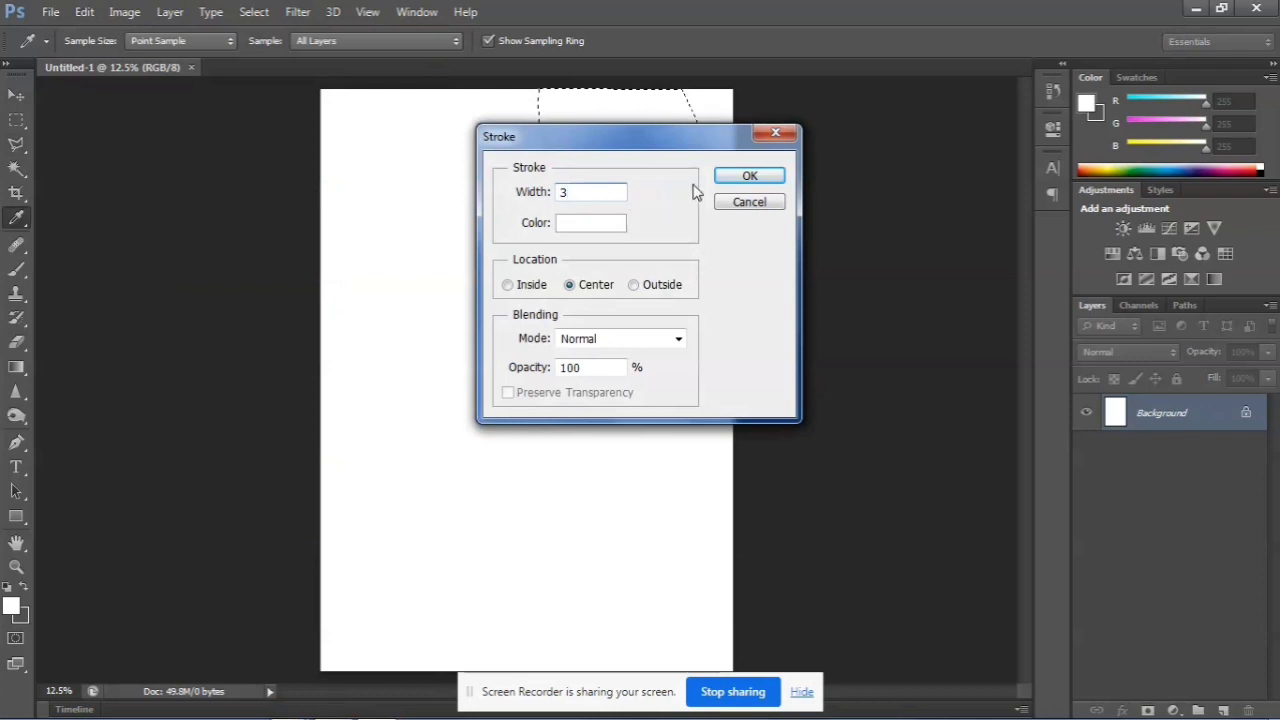
left_click(610, 224)
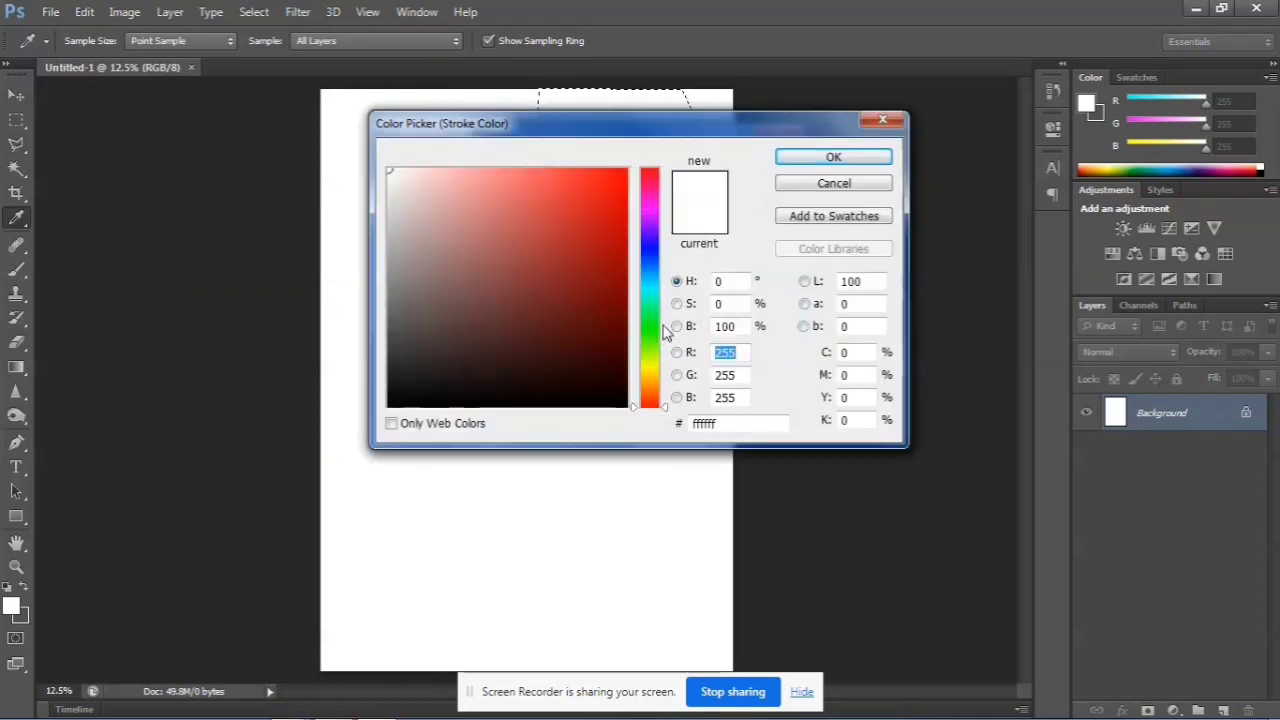
left_click(649, 322)
left_click(620, 355)
left_click(833, 157)
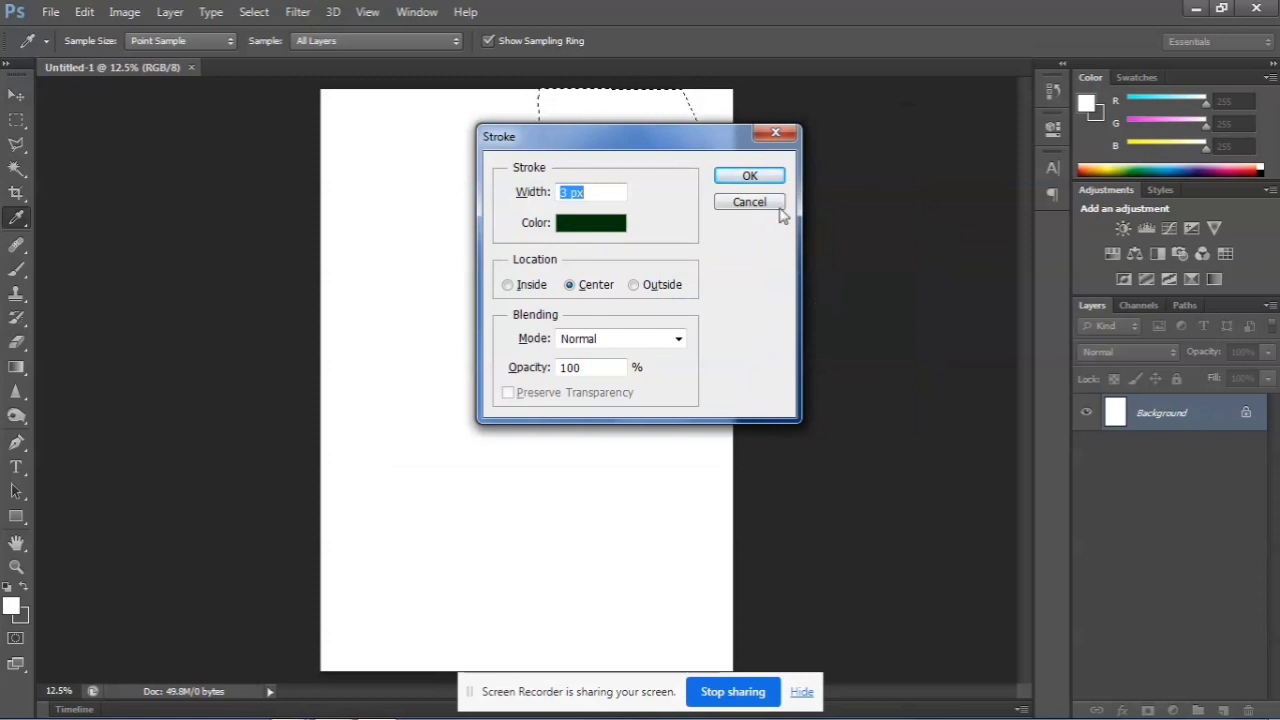
type("5")
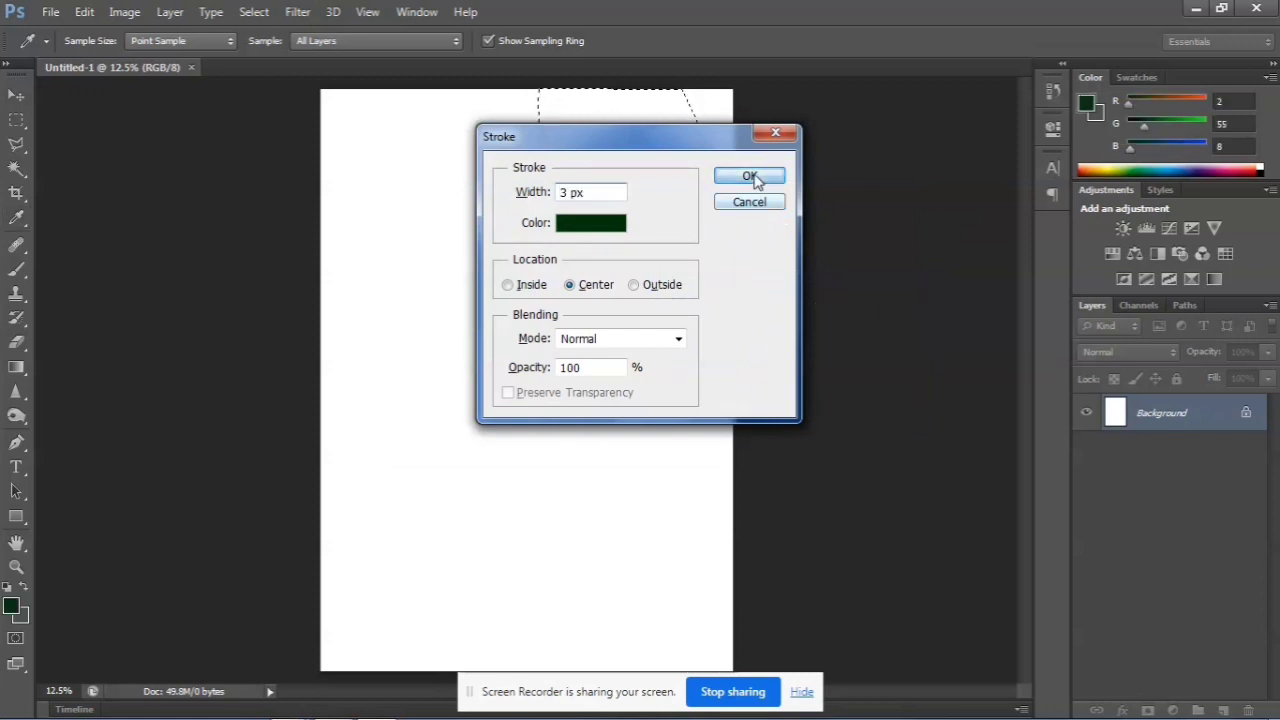
left_click(750, 176)
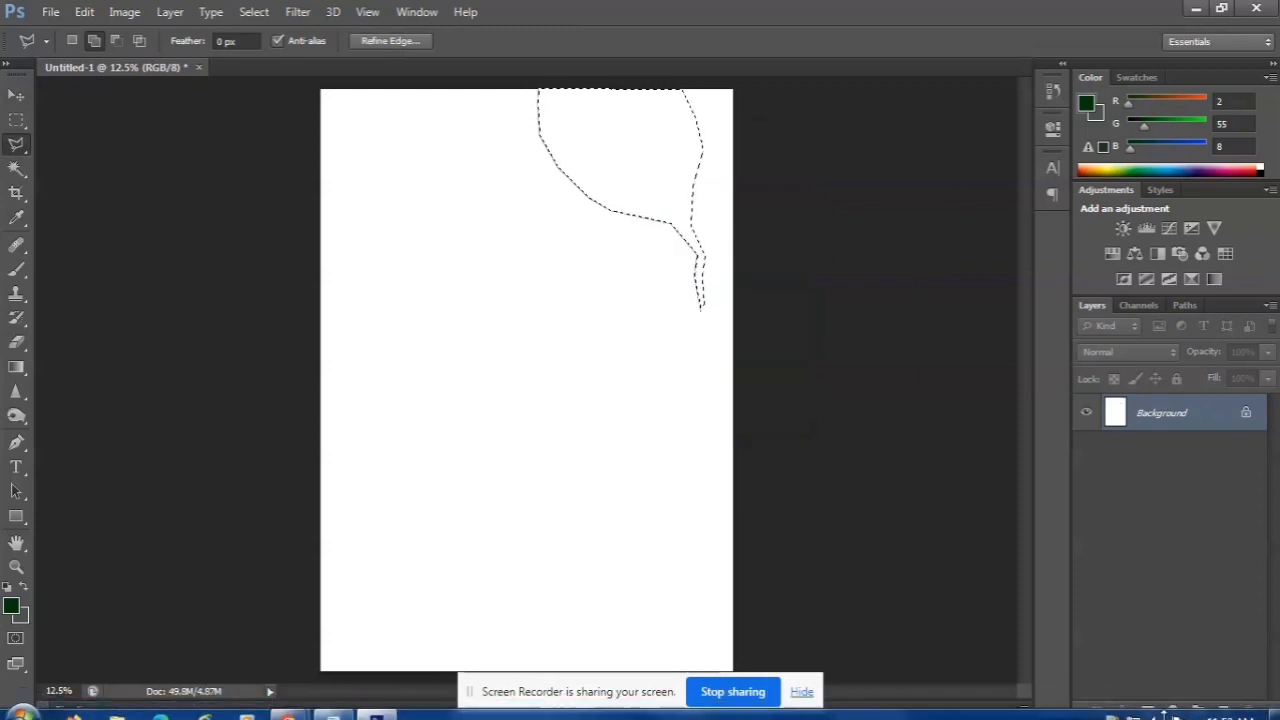
Add a new layer and nudge the selection outline left, toward the page's upper-left area
left_click(1222, 710)
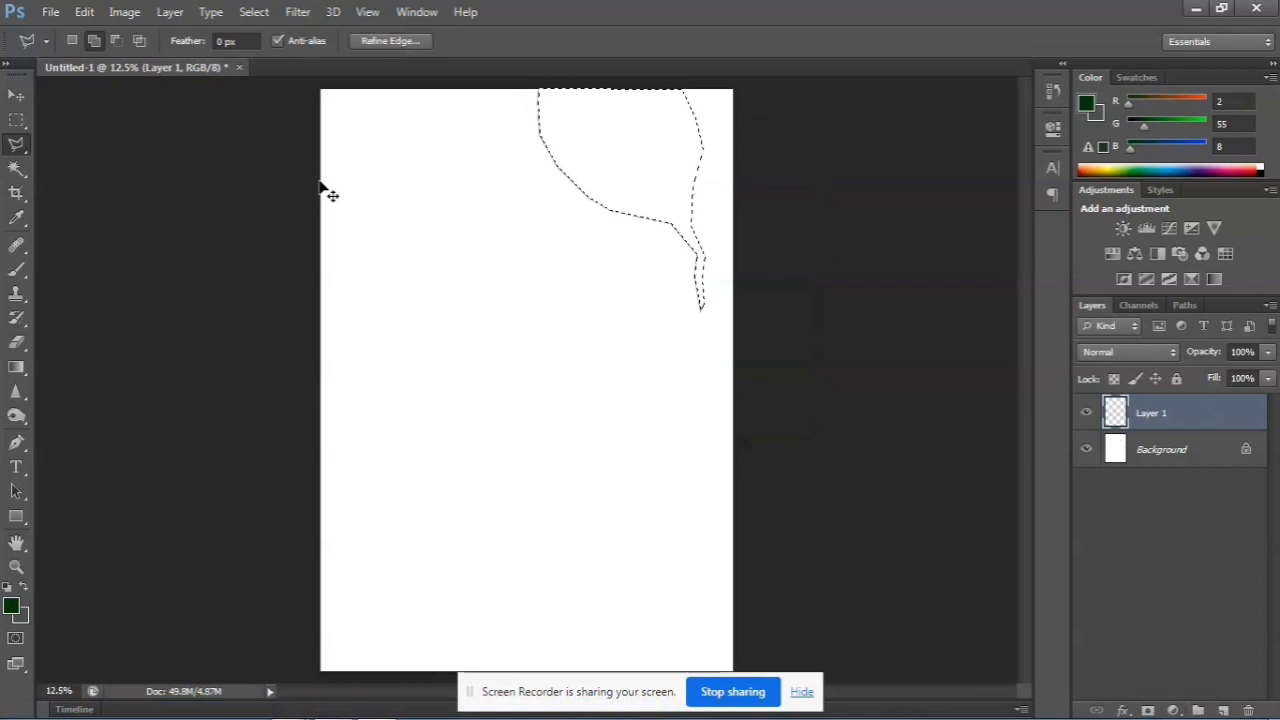
key("Left")
key("Left")
key("Left")
key("Left")
key("Left")
key("Left")
key("Left")
key("Left")
key("Left")
key("Left")
key("Left")
key("Left")
key("Left")
key("Left")
key("Left")
key("Left")
key("Left")
key("Left")
key("Left")
key("Left")
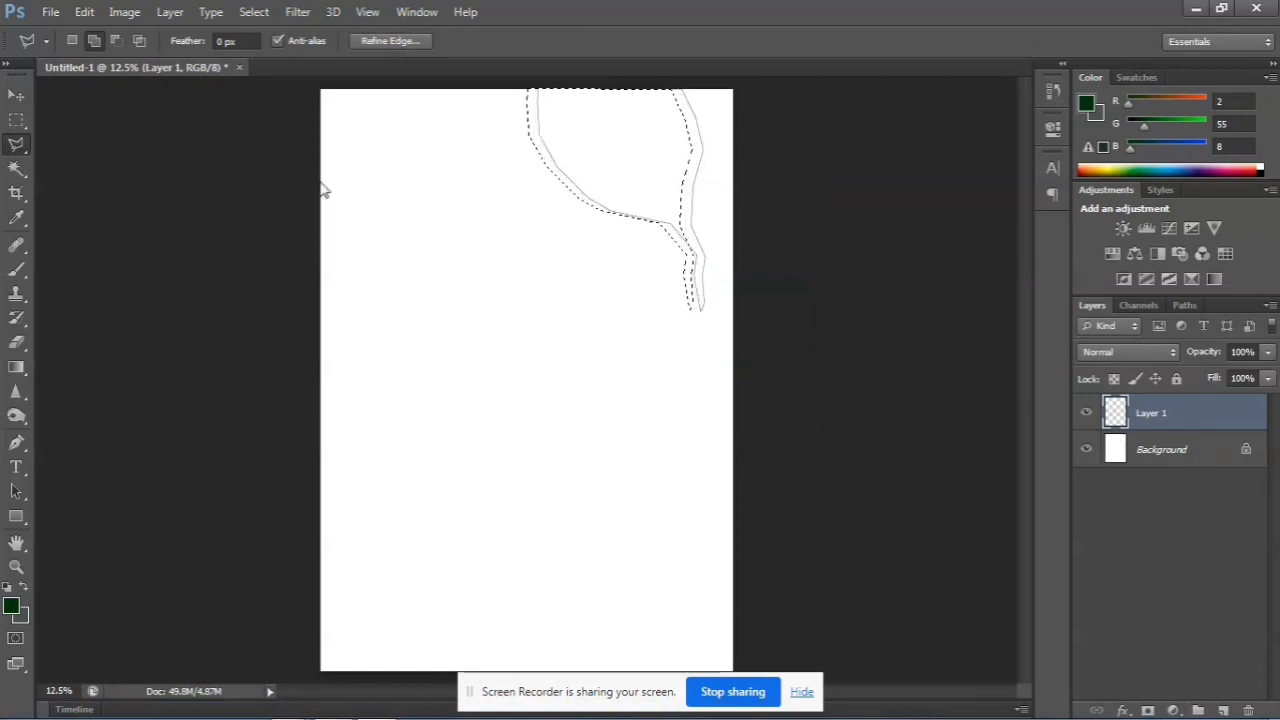
key("Left")
key("Left")
key("Left")
key("Left")
key("Left")
key("Left")
key("Left")
key("Left")
key("Left")
key("Left")
key("Left")
key("Left")
key("Left")
key("Left")
key("Left")
key("Left")
key("Left")
key("Left")
key("Left")
key("Left")
key("Left")
key("Left")
key("Left")
key("Left")
key("Left")
key("Left")
key("Left")
key("Left")
key("Left")
key("Left")
key("Left")
key("Left")
key("Left")
key("Left")
key("Left")
key("Left")
key("Left")
key("Left")
key("Left")
key("Left")
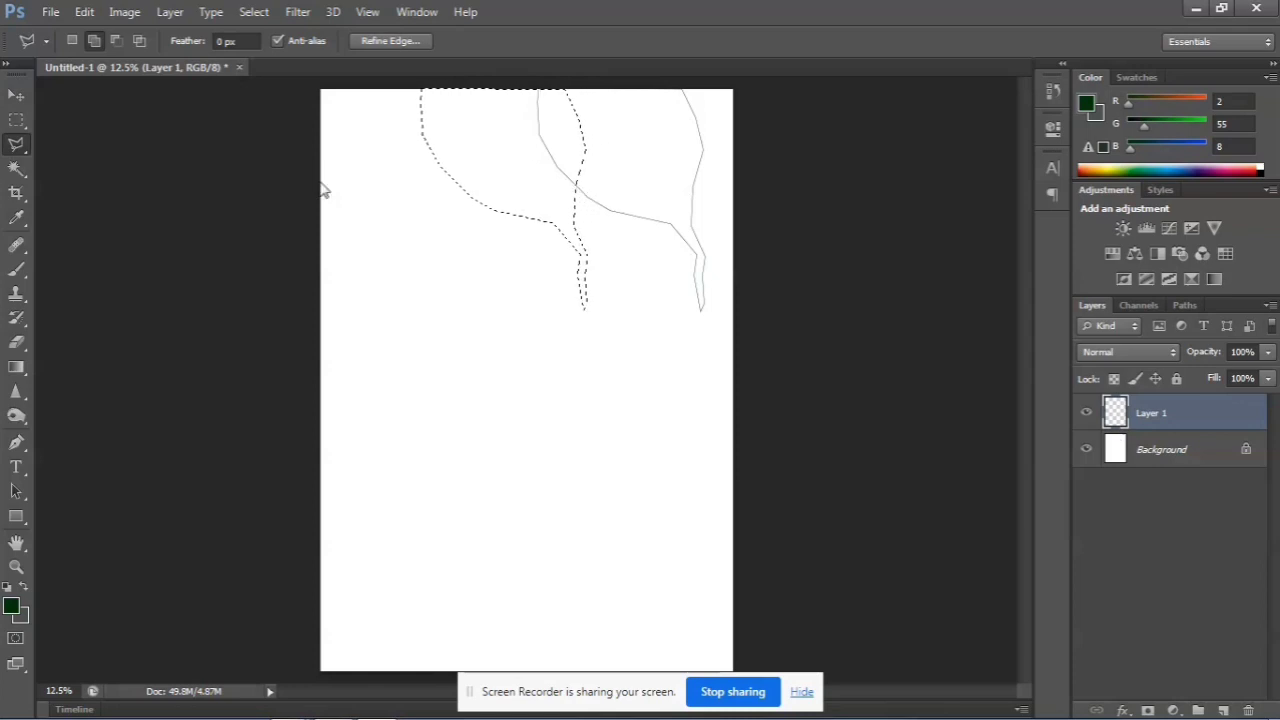
key("Left")
key("Left")
key("Left")
key("Left")
key("Left")
key("Left")
key("Left")
key("Left")
key("Left")
key("Left")
key("Left")
key("Left")
key("Left")
key("Left")
key("Left")
key("Left")
key("Left")
key("Left")
key("Left")
key("Left")
Try to free-transform the shifted selection on the new layer, and deselect it
key("ctrl+t")
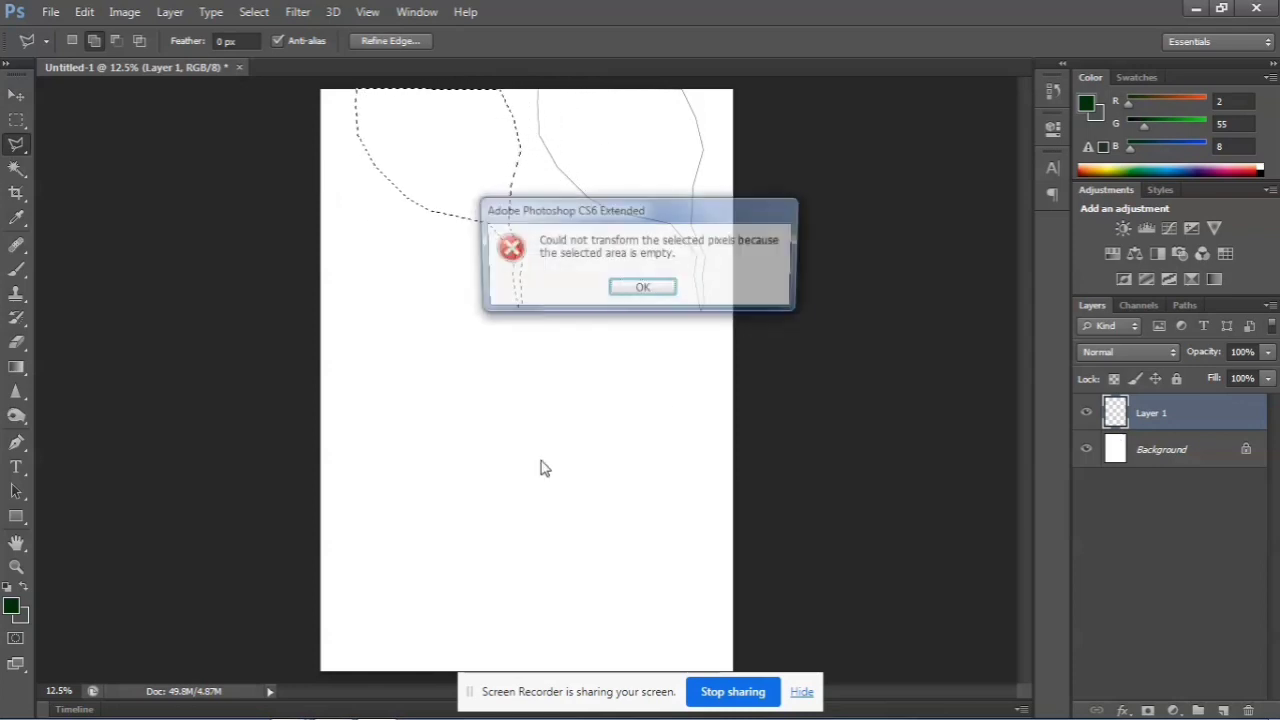
left_click(642, 290)
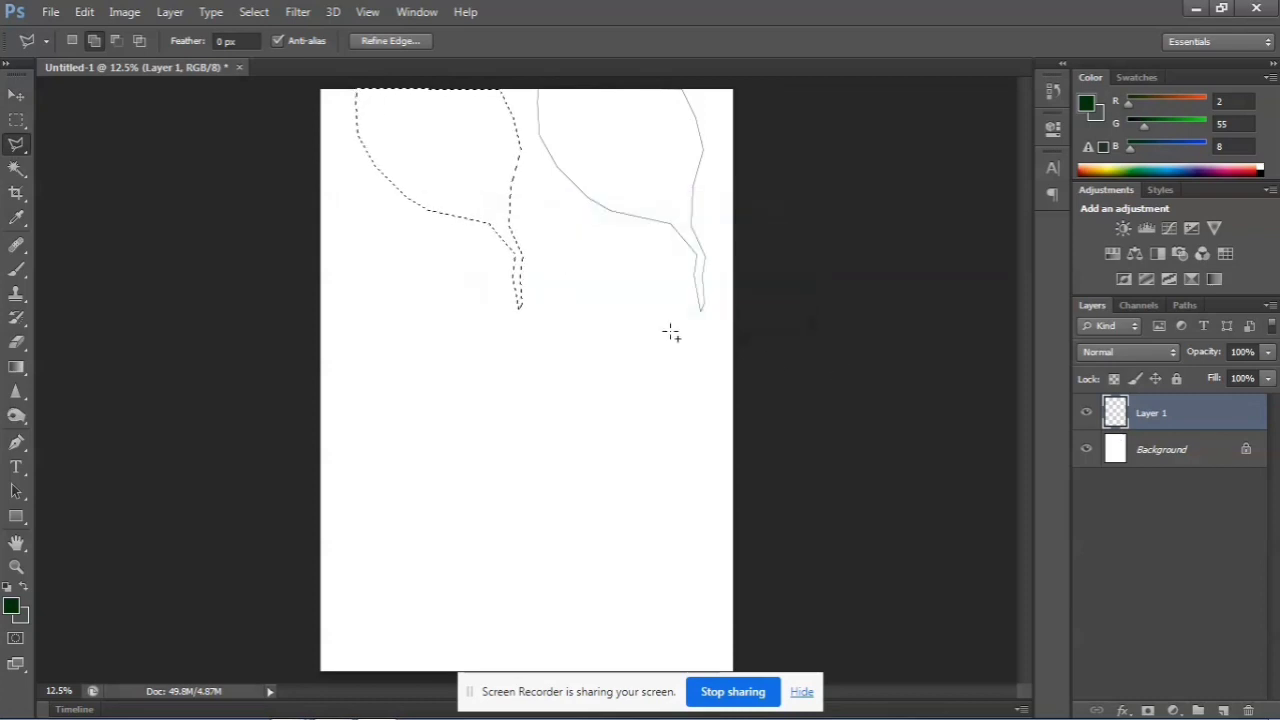
key("ctrl+d")
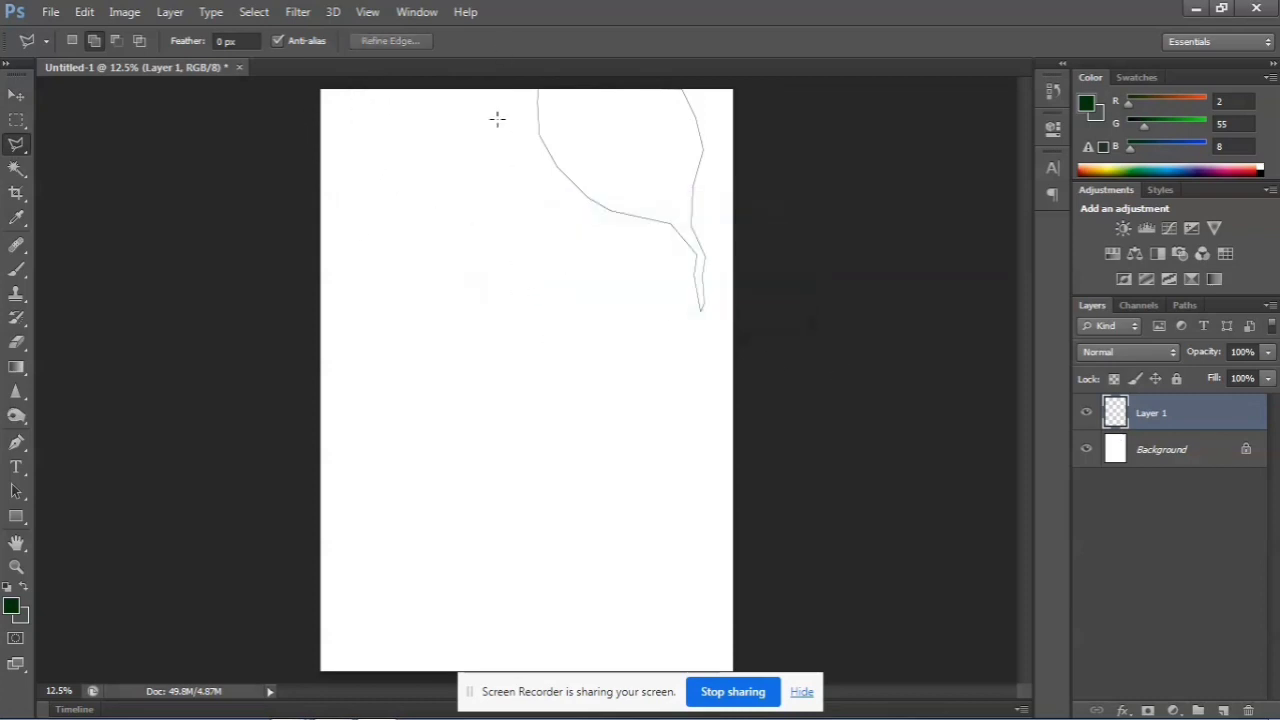
left_click(28, 104)
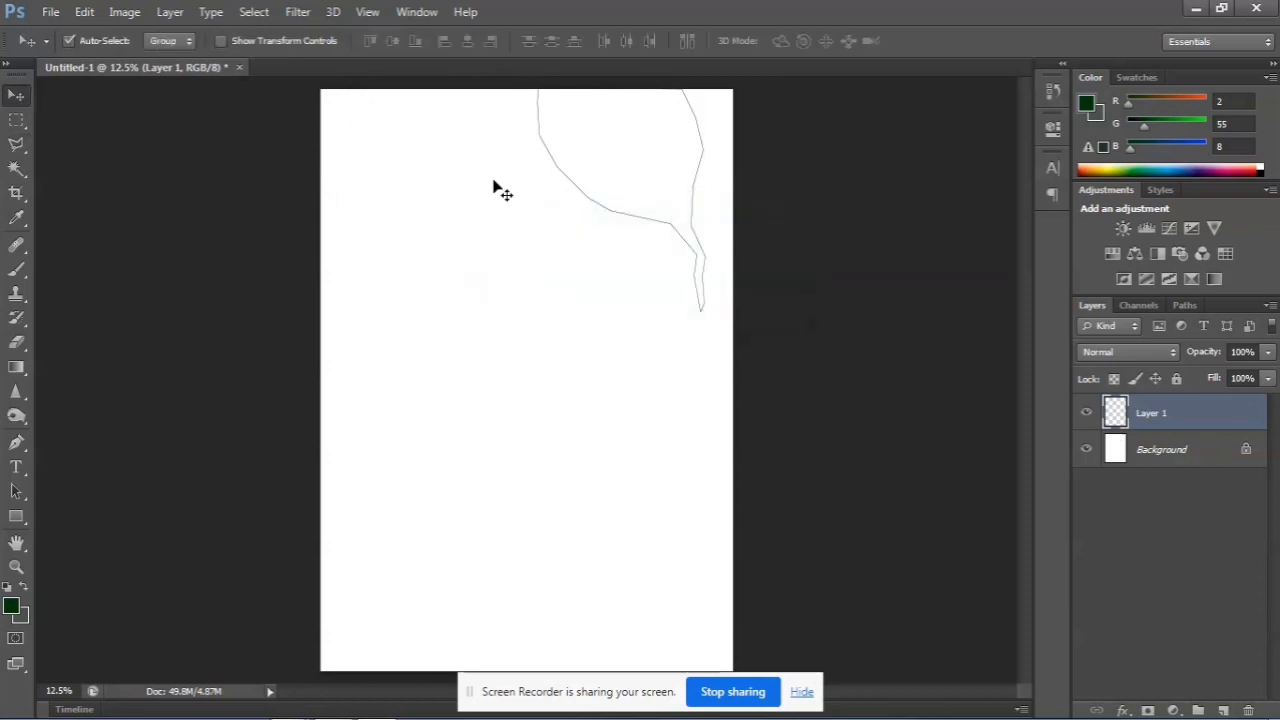
left_click(551, 158)
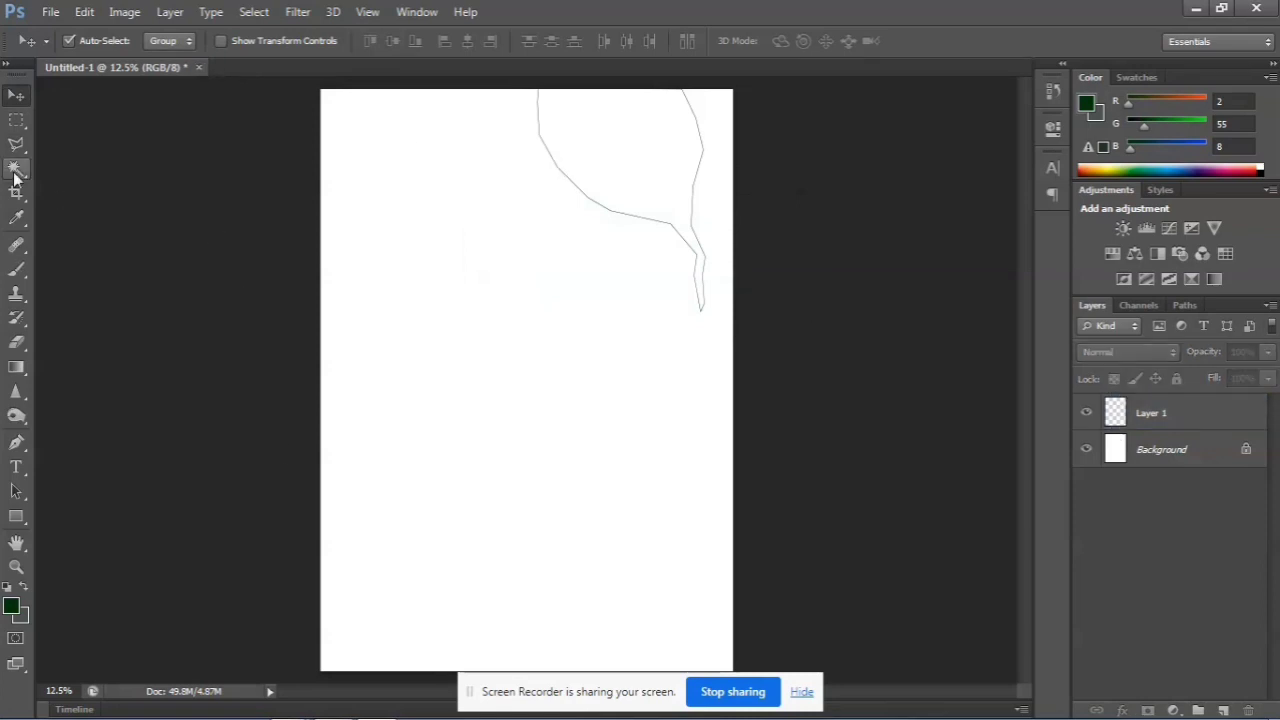
Outline a second tapered shape beside the stroked one with the Polygonal Lasso, its tail pointing down
left_click(17, 145)
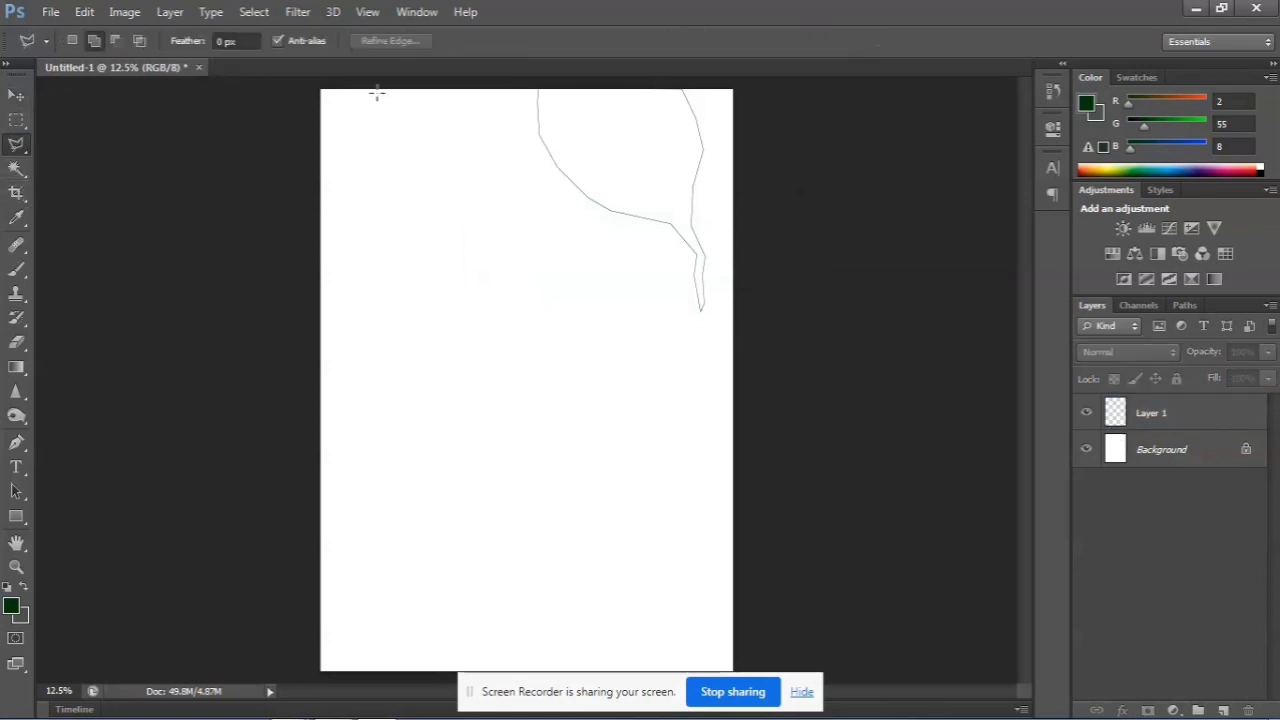
left_click(362, 136)
left_click(393, 229)
left_click(421, 258)
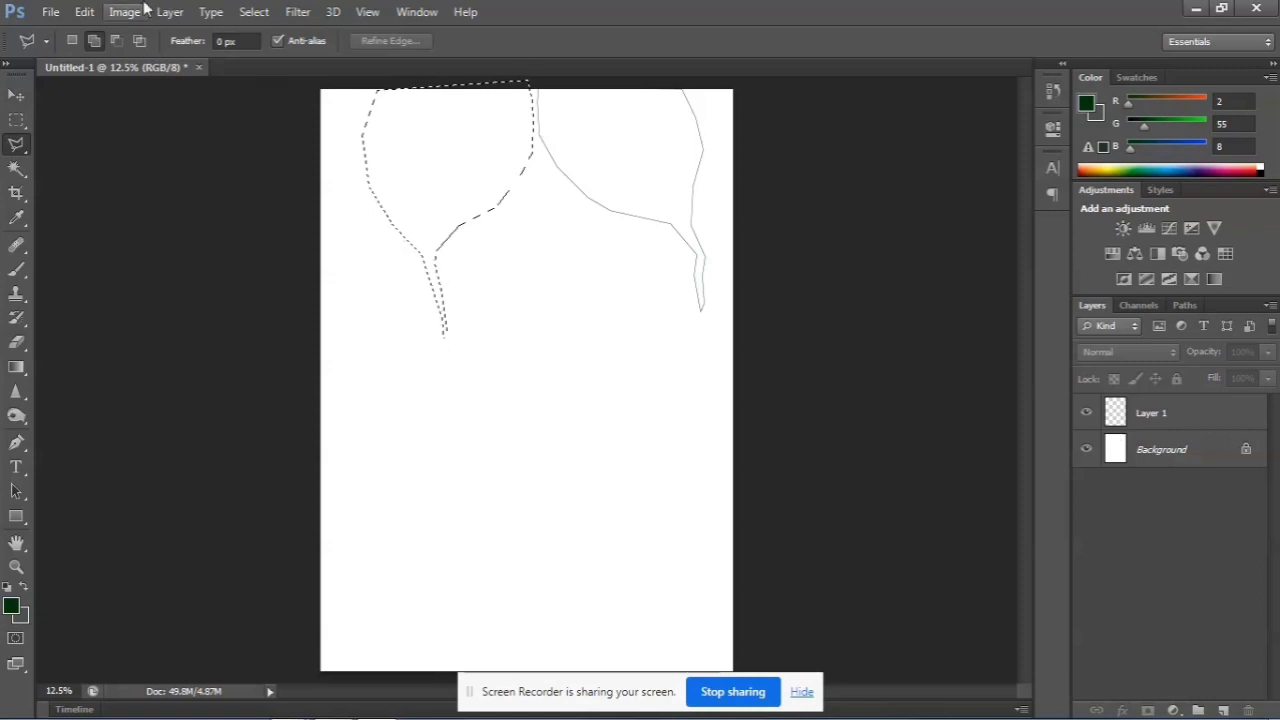
Make Layer 1 active and stroke the second shape's selection using the existing stroke settings
left_click(88, 12)
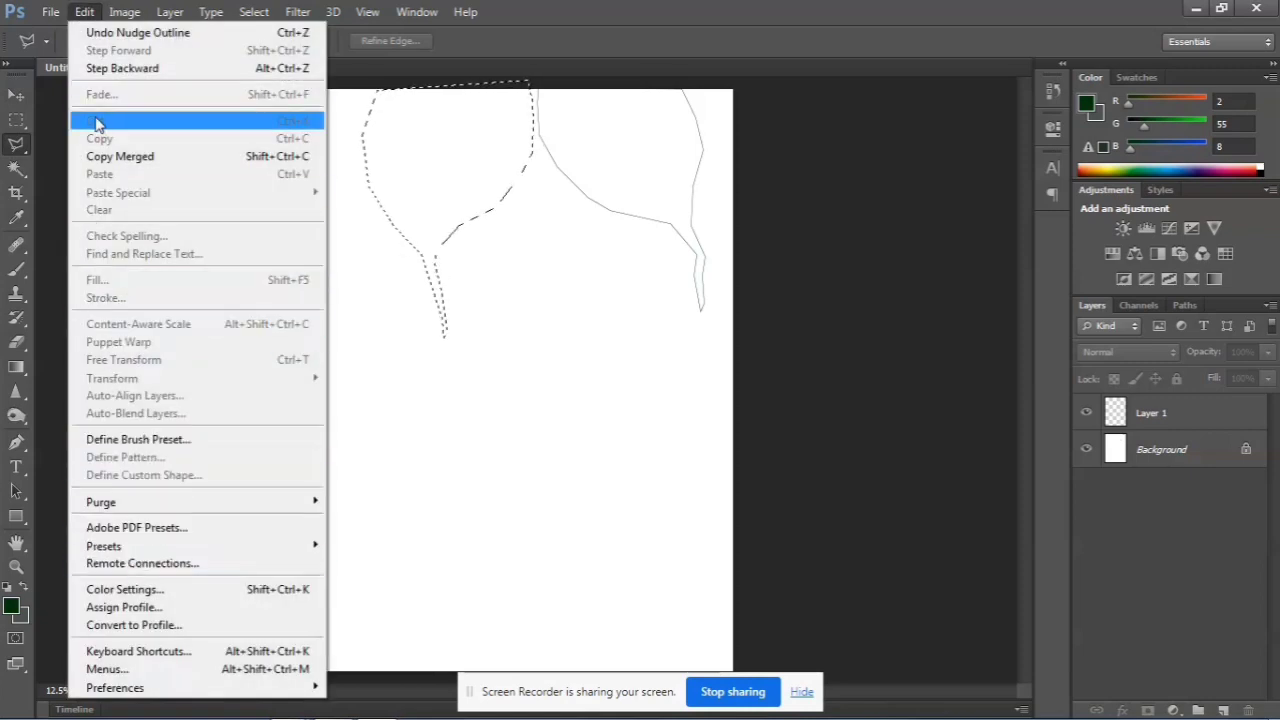
left_click(84, 10)
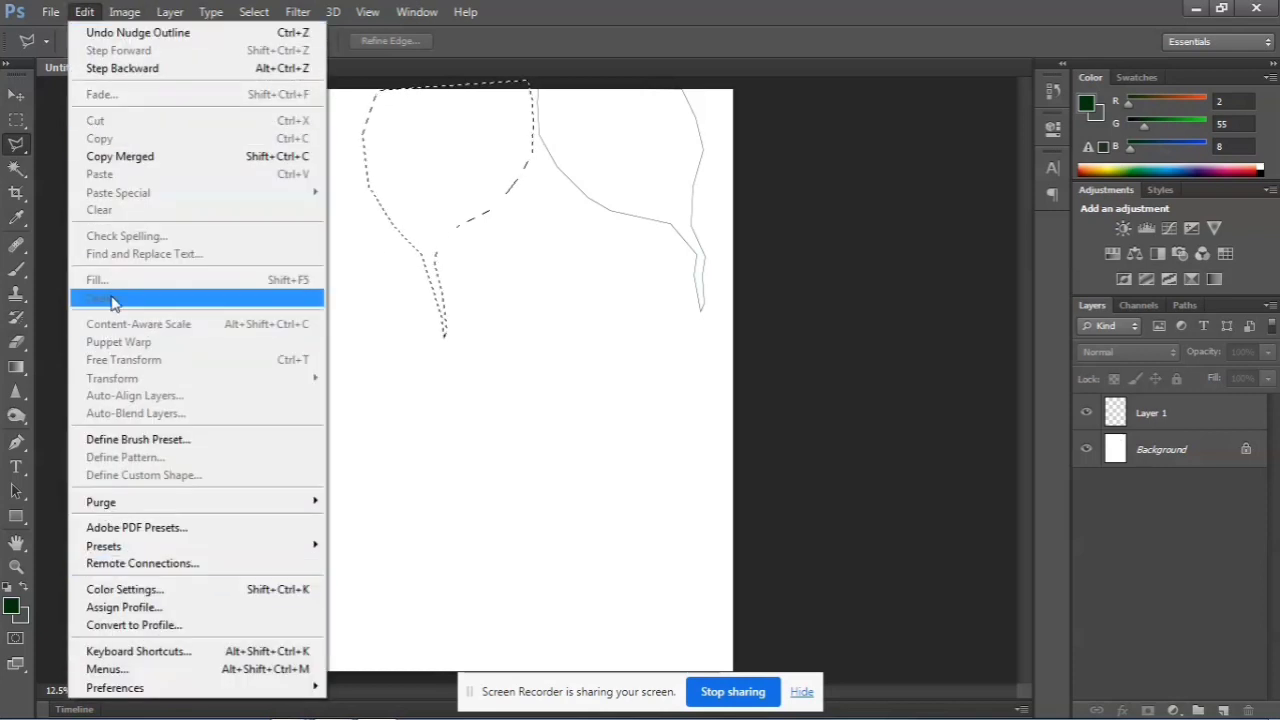
left_click(1206, 398)
double_click(1194, 410)
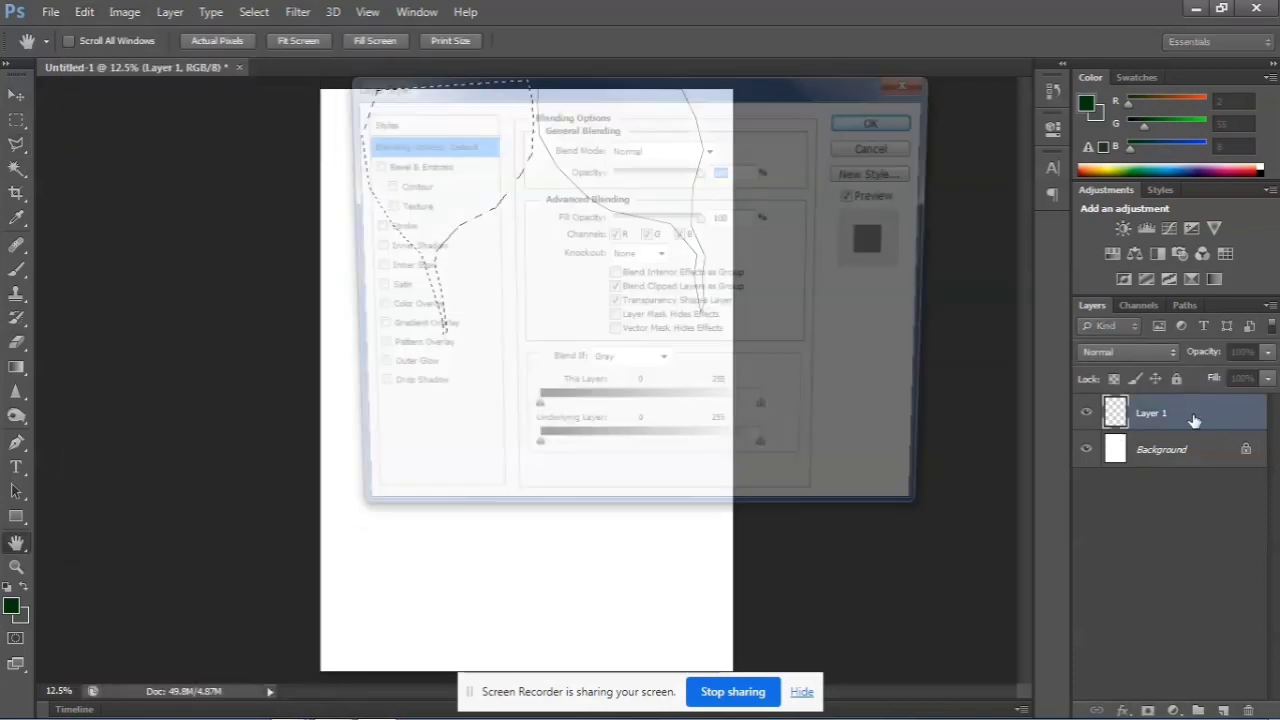
left_click(914, 80)
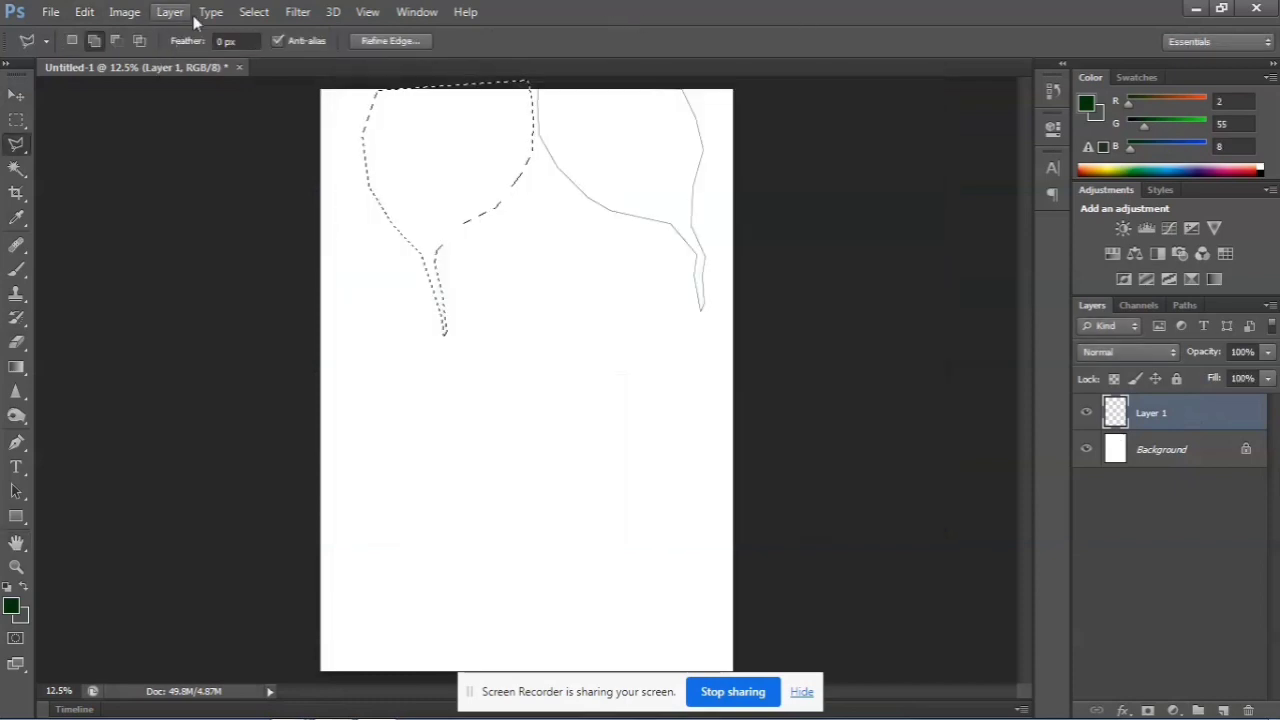
left_click(90, 12)
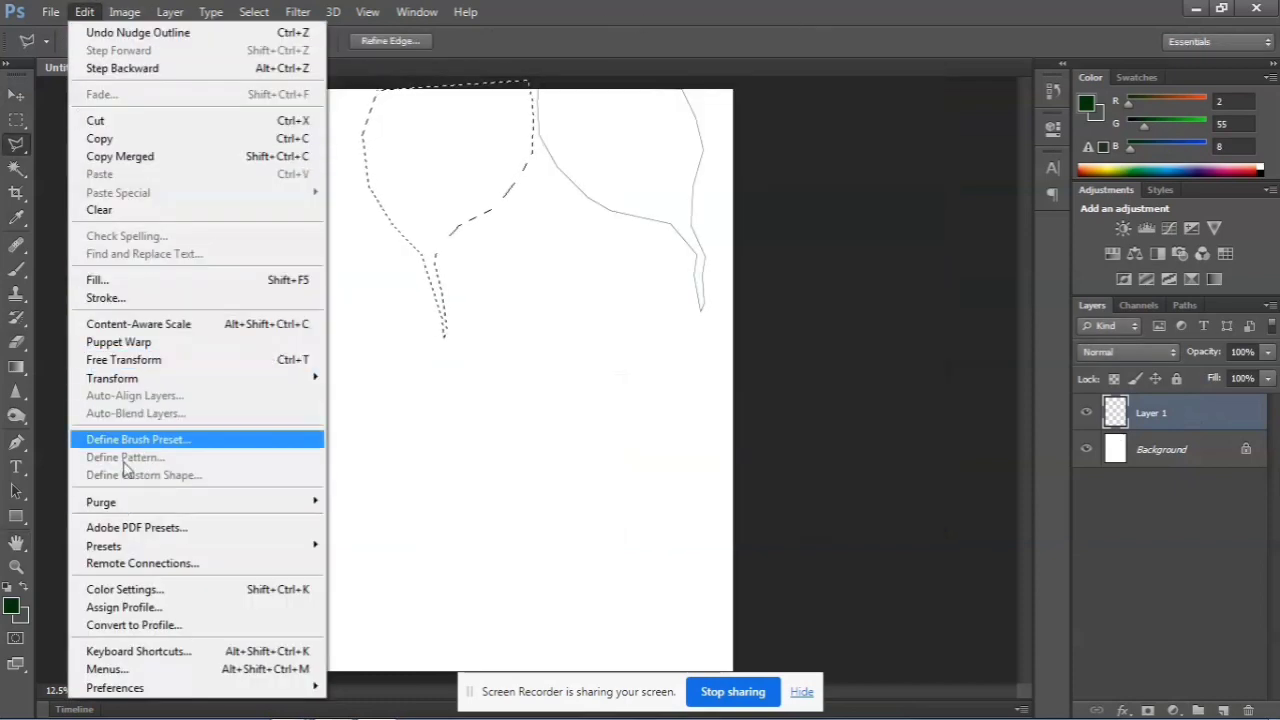
left_click(105, 297)
left_click(749, 176)
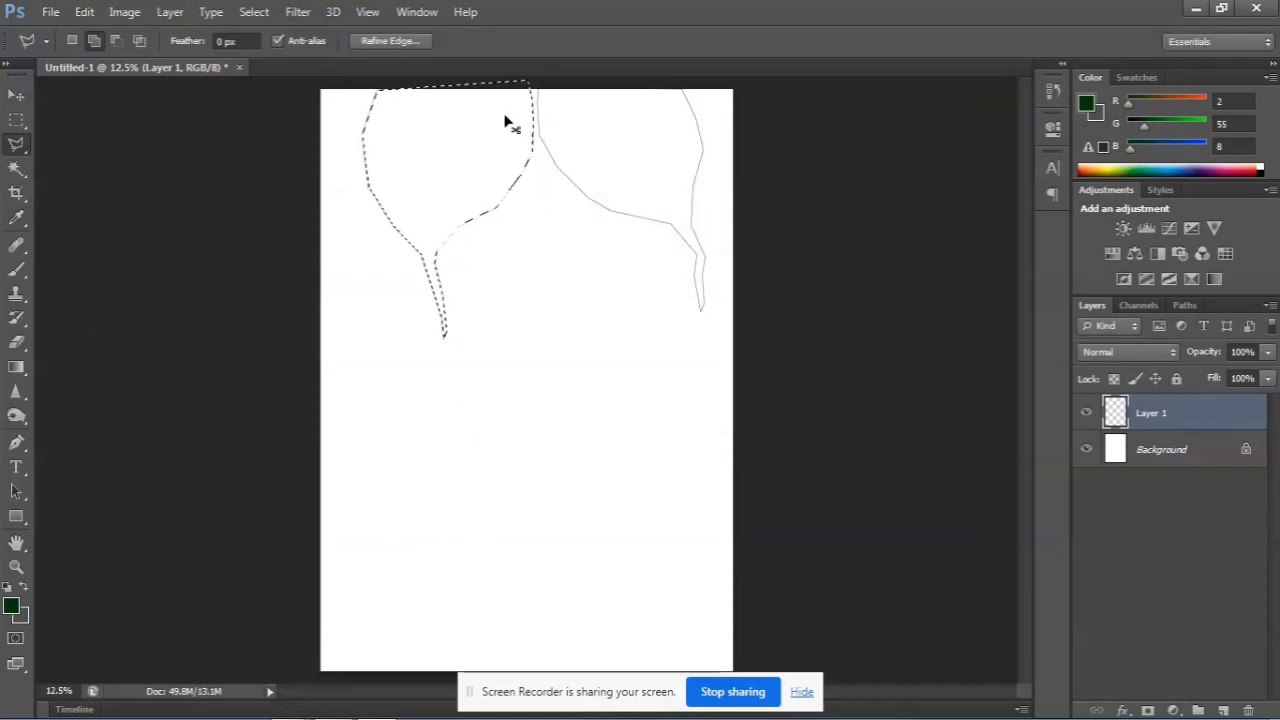
Clear the lasso selection and select the interior of the second shape with the Magic Wand
left_click(16, 95)
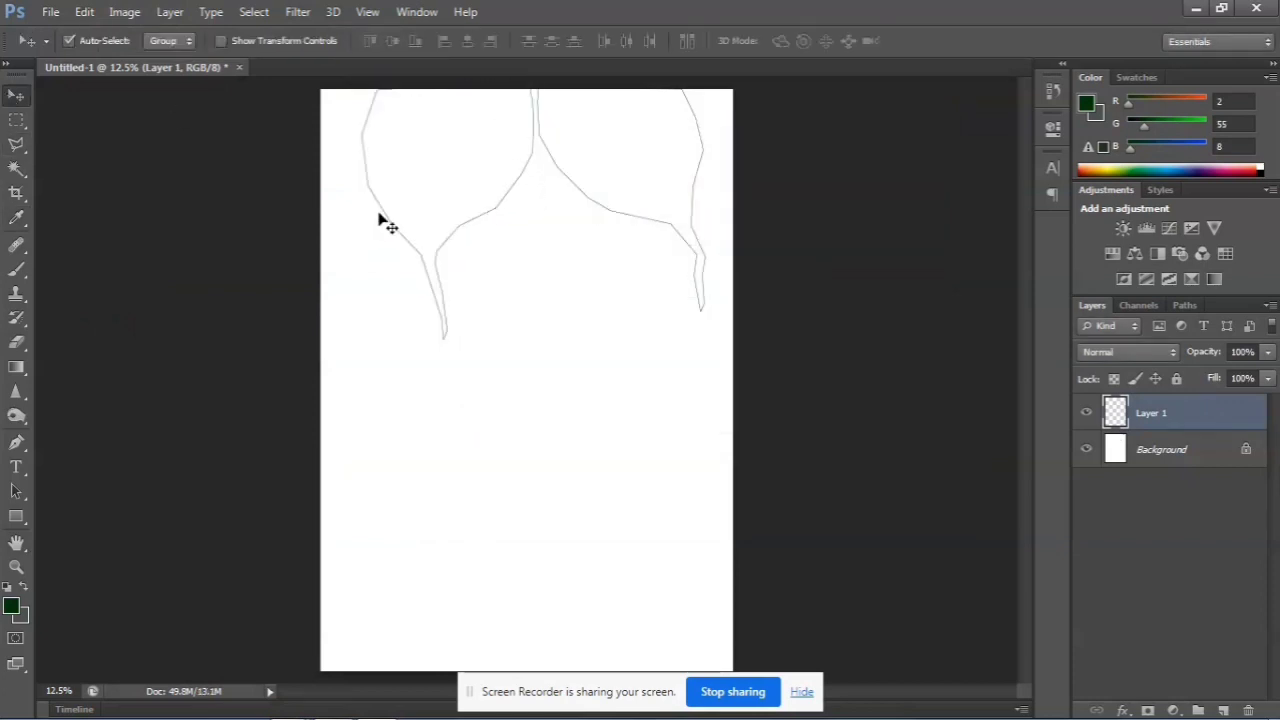
left_click(16, 168)
left_click(523, 163)
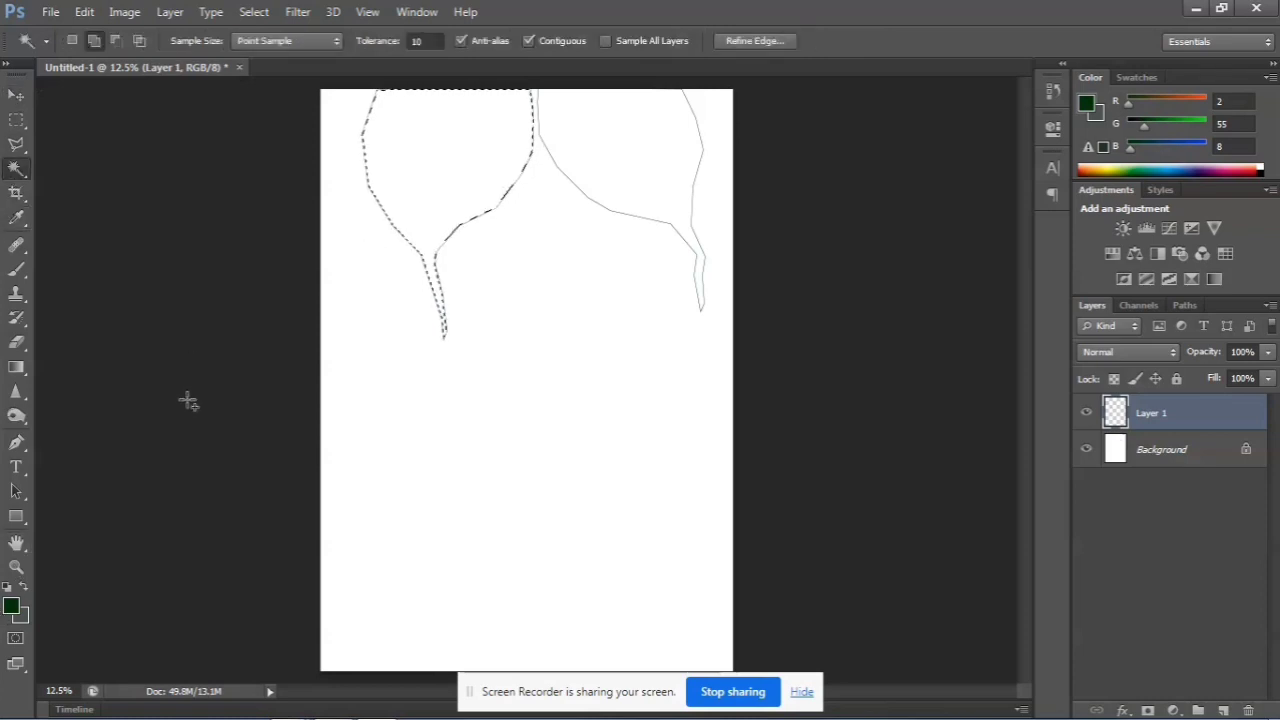
Set the foreground color to the medium-dark green #136a1d
left_click(11, 607)
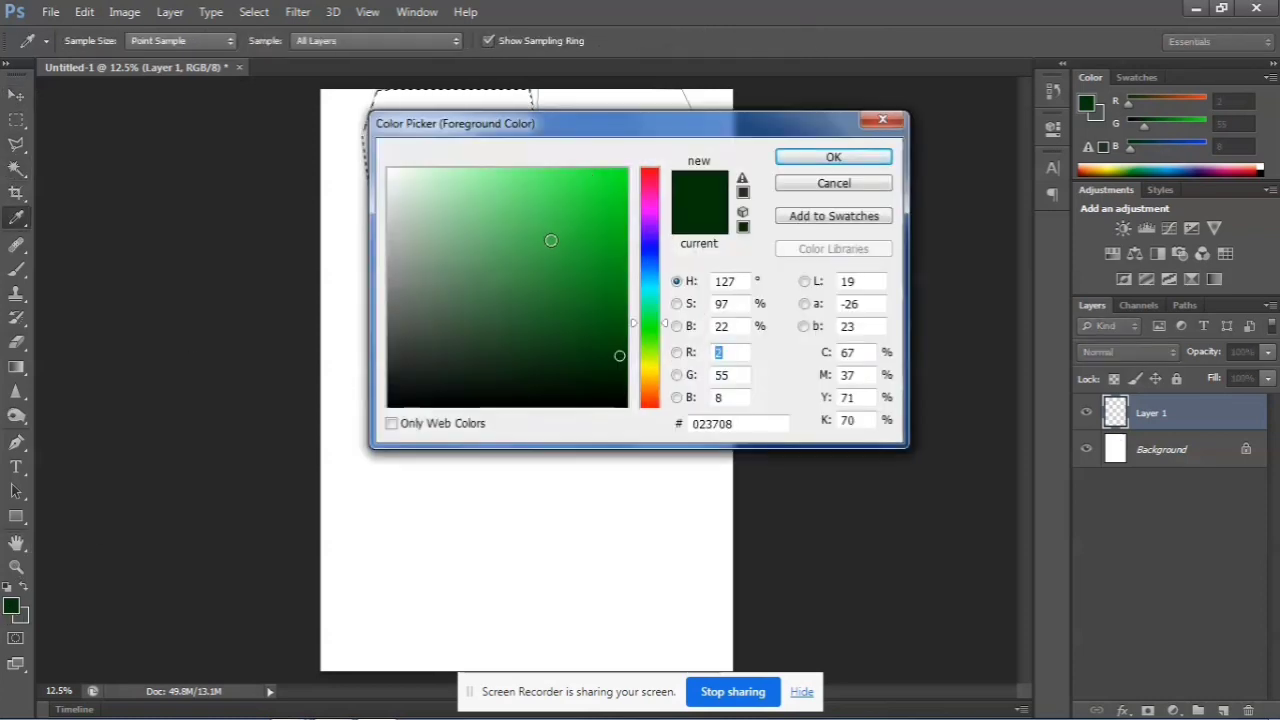
left_click_drag(550, 240, 584, 308)
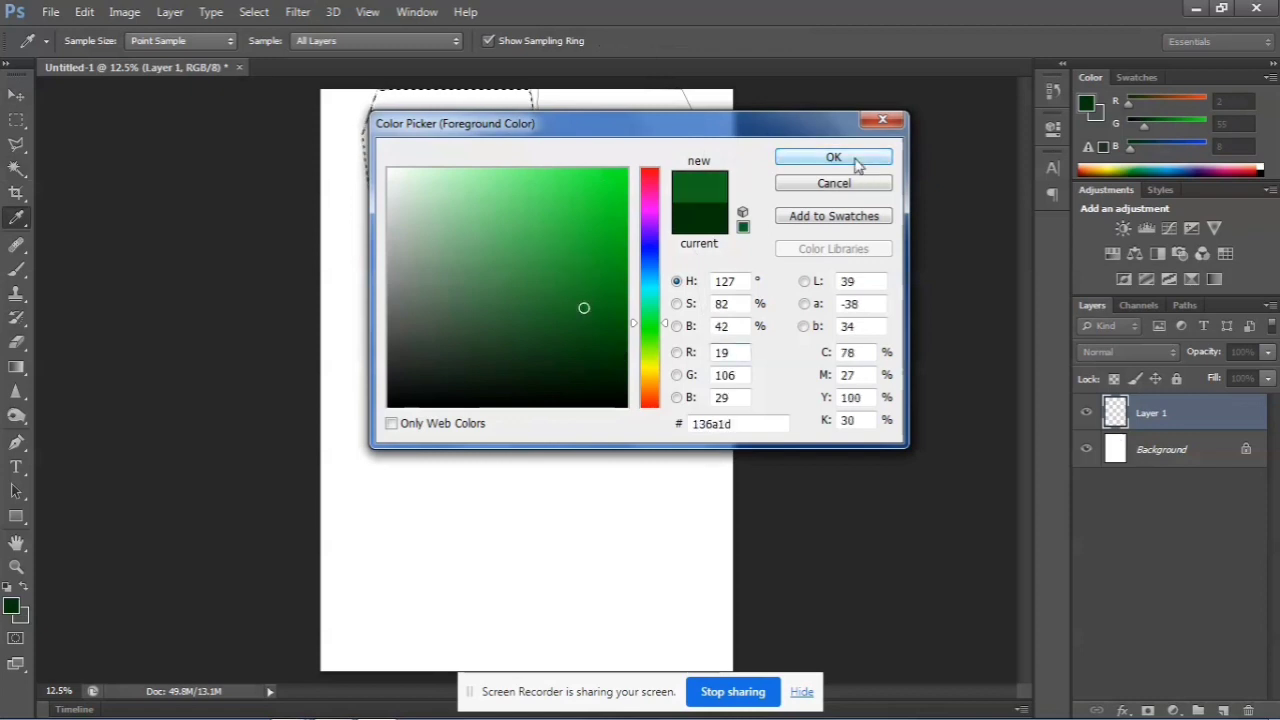
left_click(833, 158)
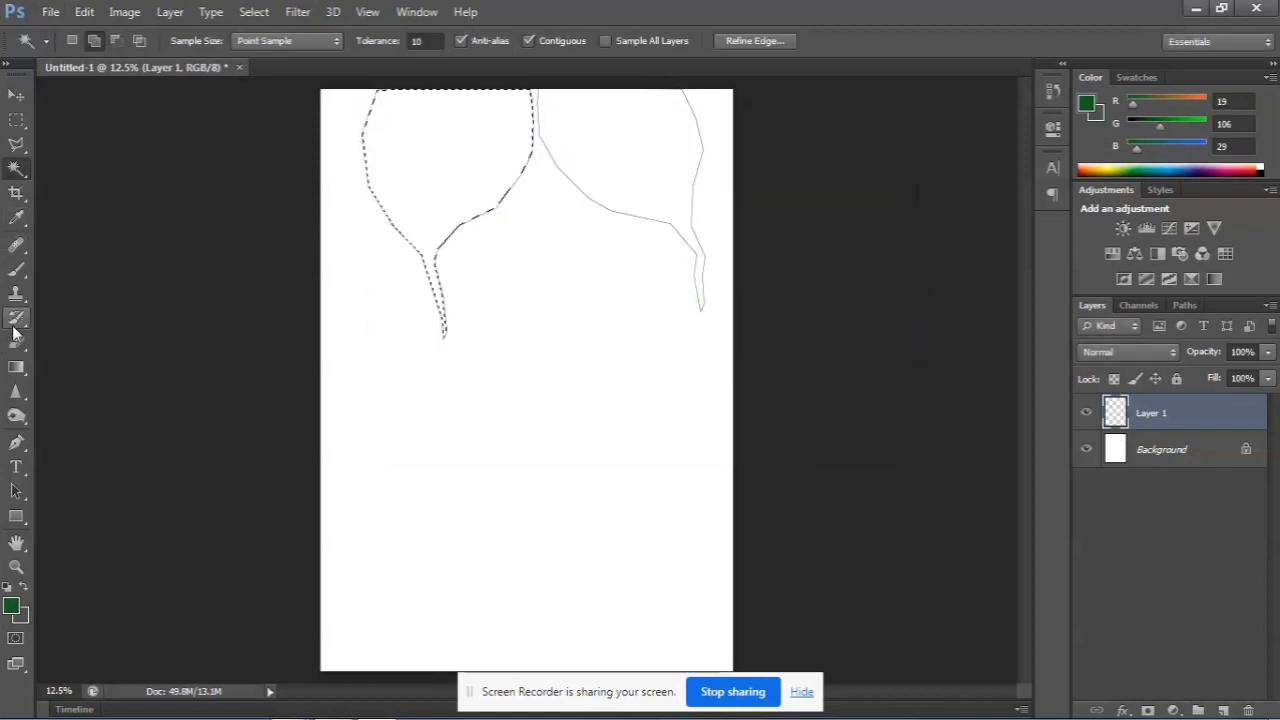
Choose the textured 90 px brush preset for the Brush tool
left_click(14, 267)
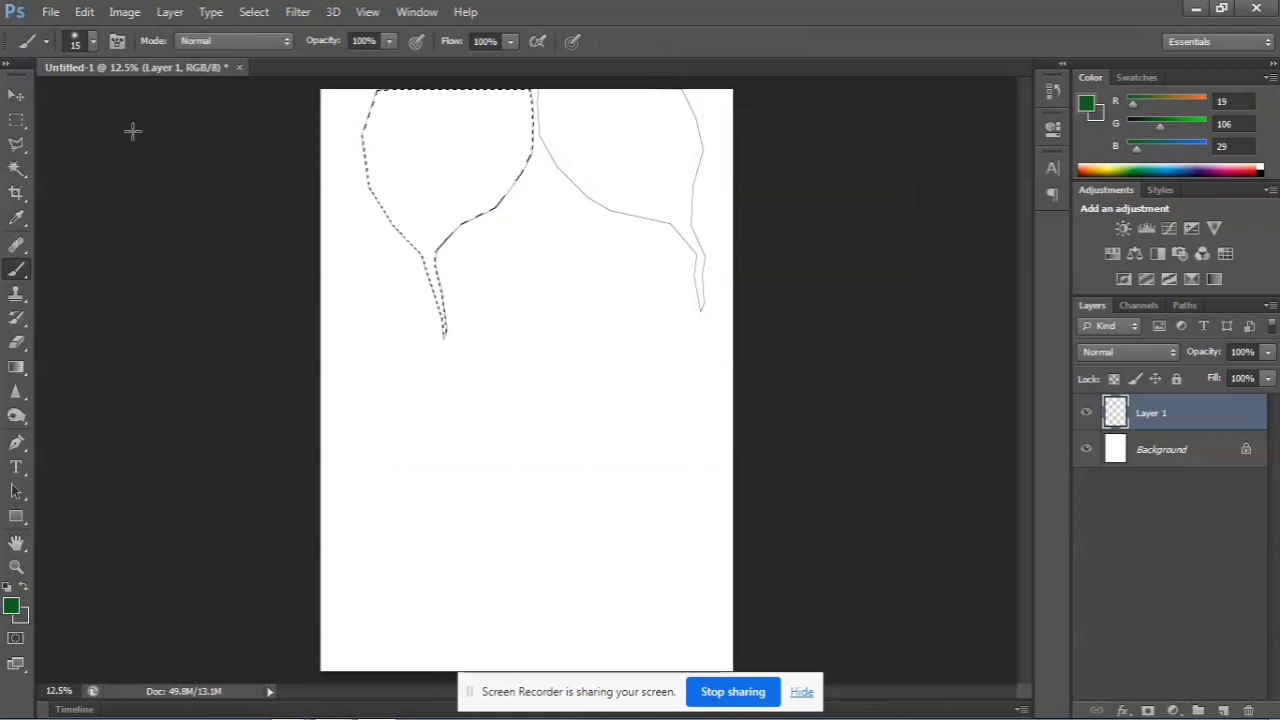
left_click(187, 44)
left_click(203, 44)
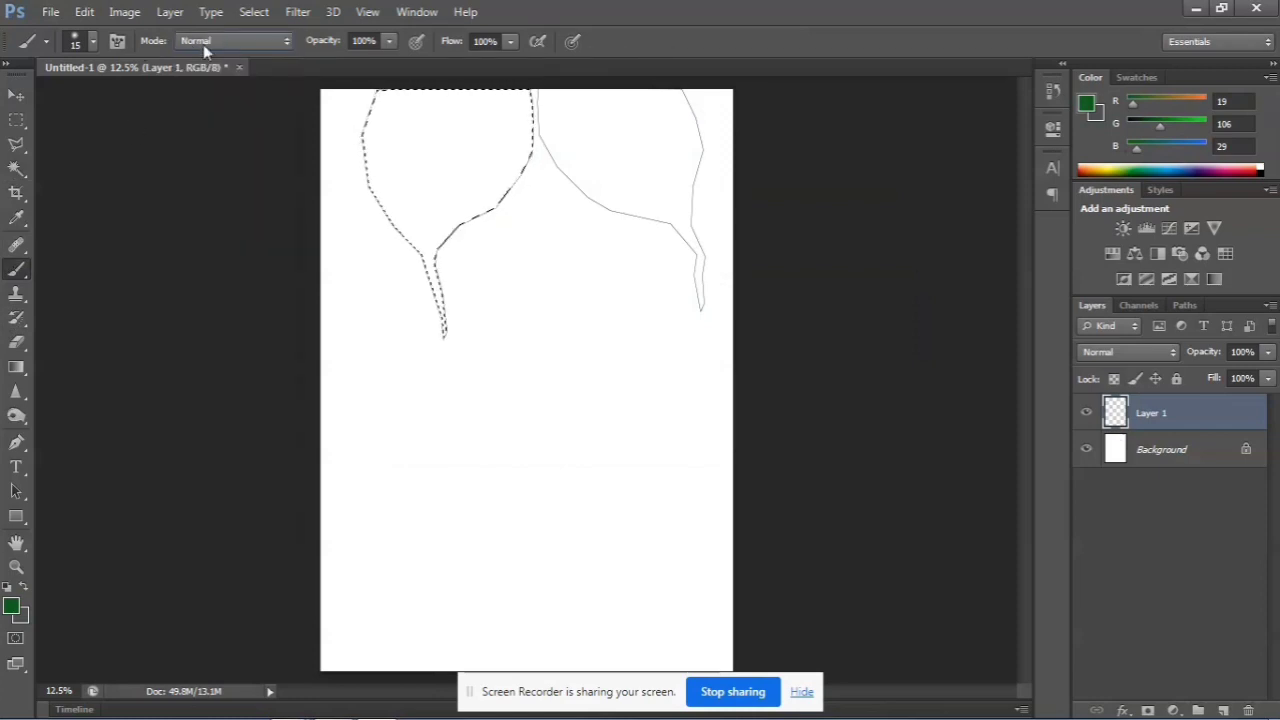
left_click(93, 41)
left_click_drag(214, 213, 216, 252)
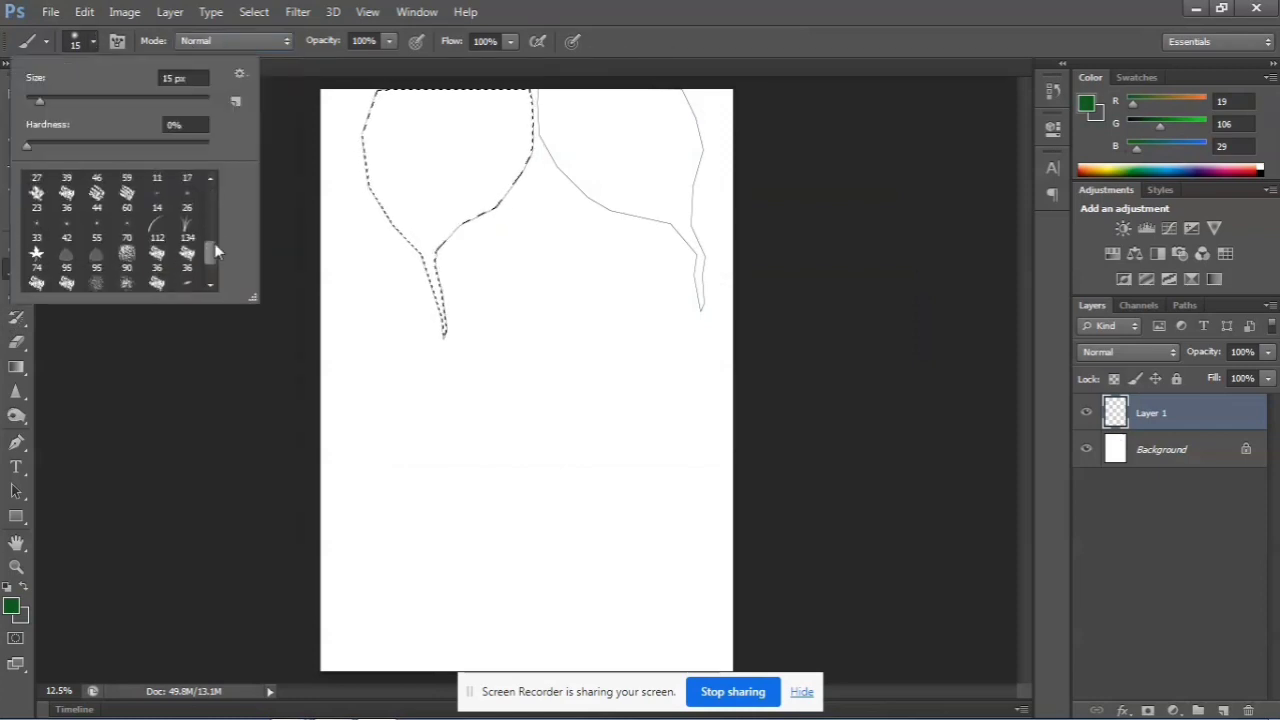
left_click(127, 258)
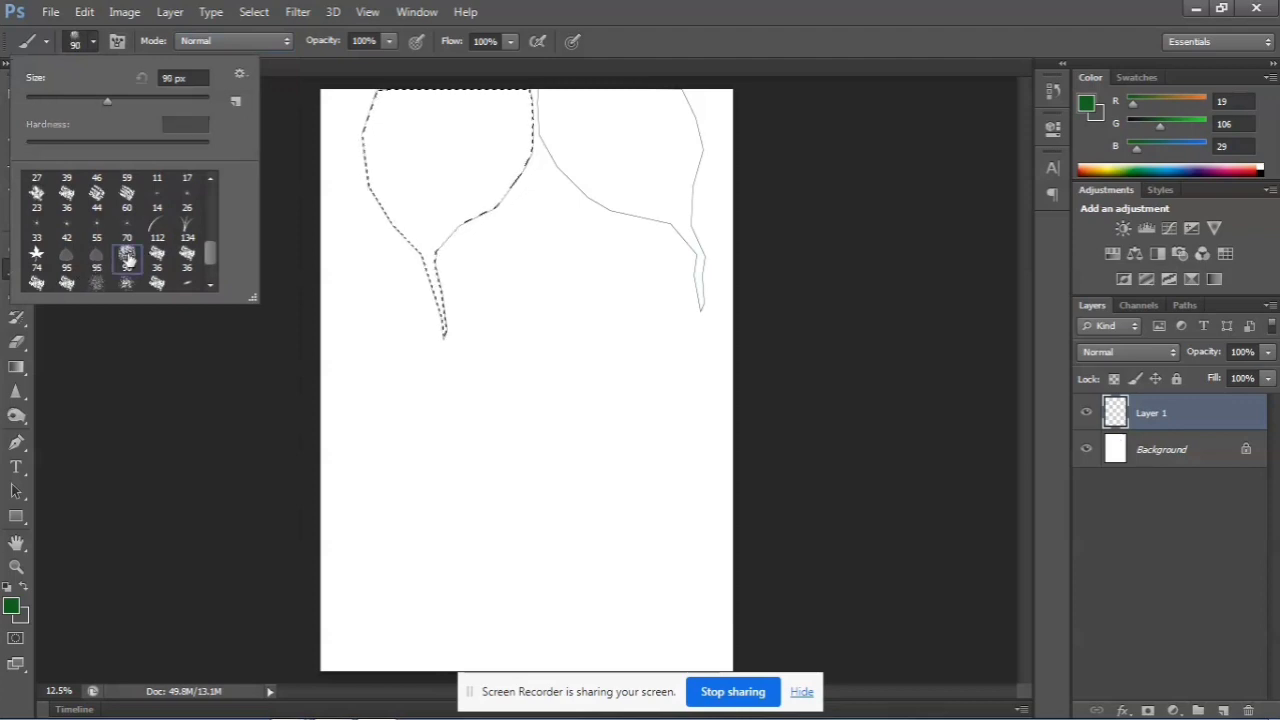
Paint trial strokes inside the selected shape, first with the 90 px textured brush and again with the 45 px preset
left_click(372, 145)
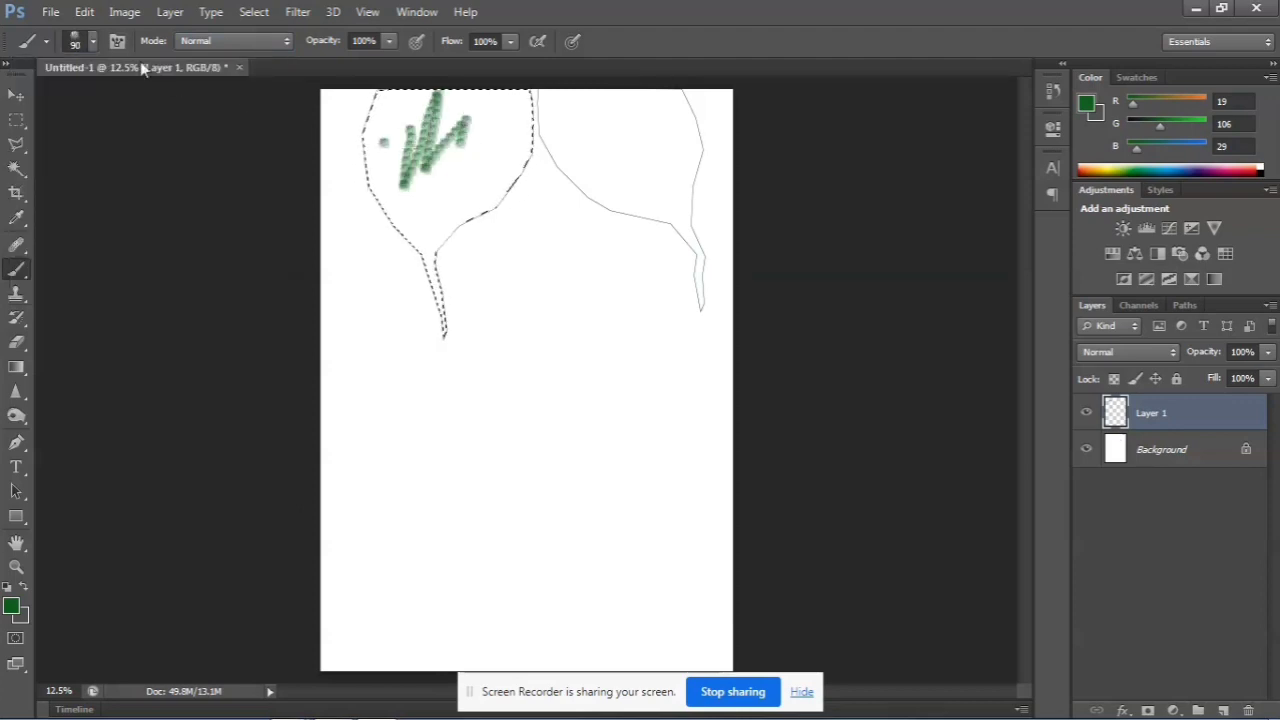
left_click(92, 44)
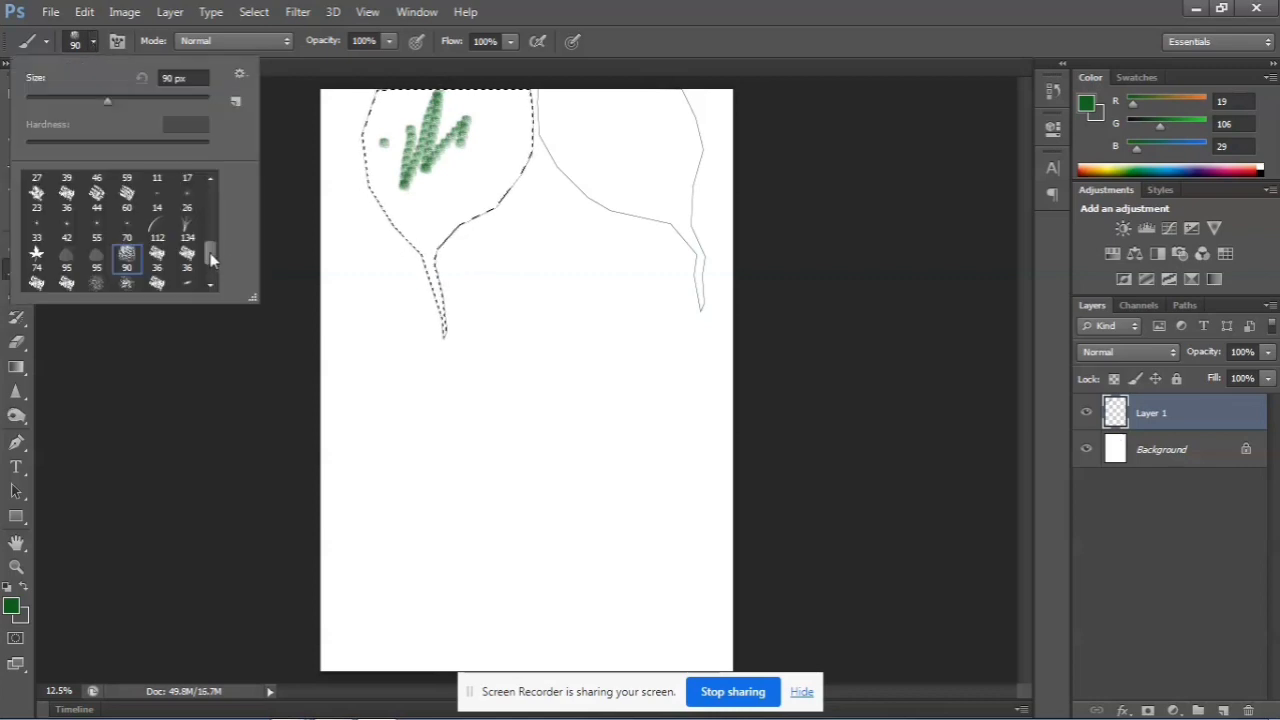
left_click_drag(211, 258, 211, 229)
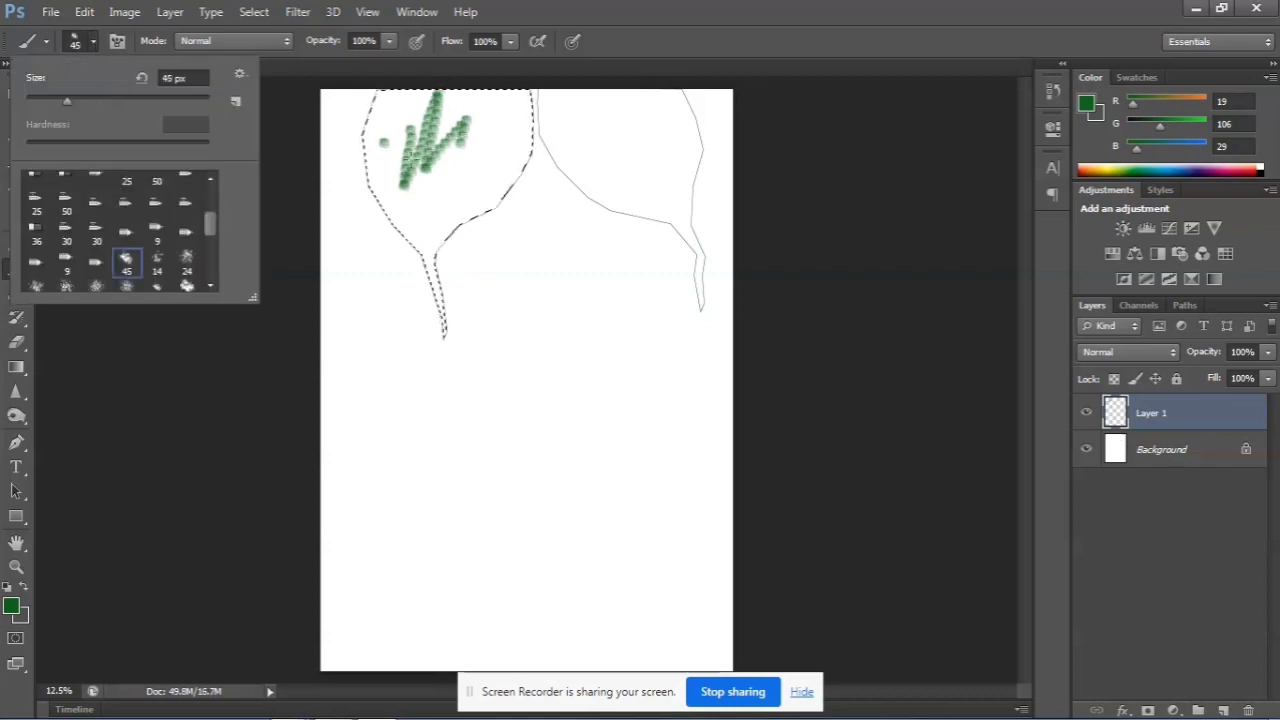
double_click(126, 262)
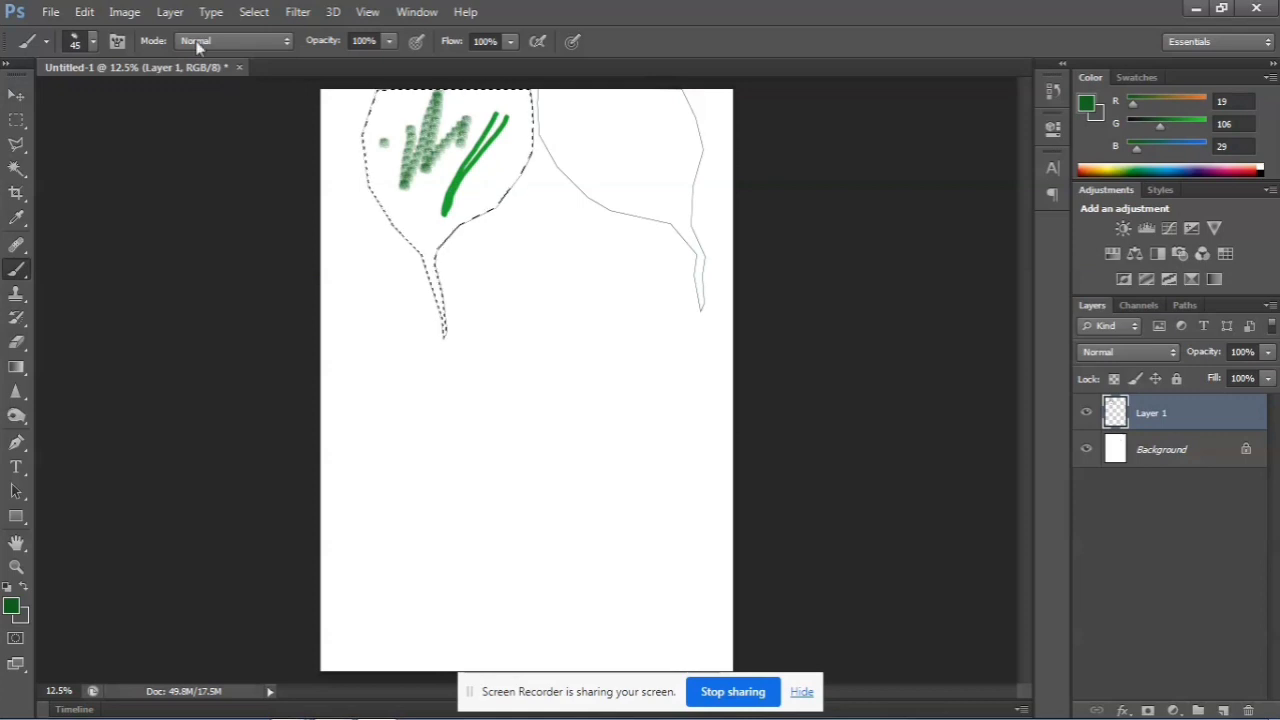
Choose the 60 px textured brush preset, enlarge it to 500 px and paint trial strokes near the selected shape's left side
left_click(92, 44)
mouse_move(213, 232)
left_mouse_down()
mouse_move(212, 195)
mouse_move(211, 258)
left_mouse_up()
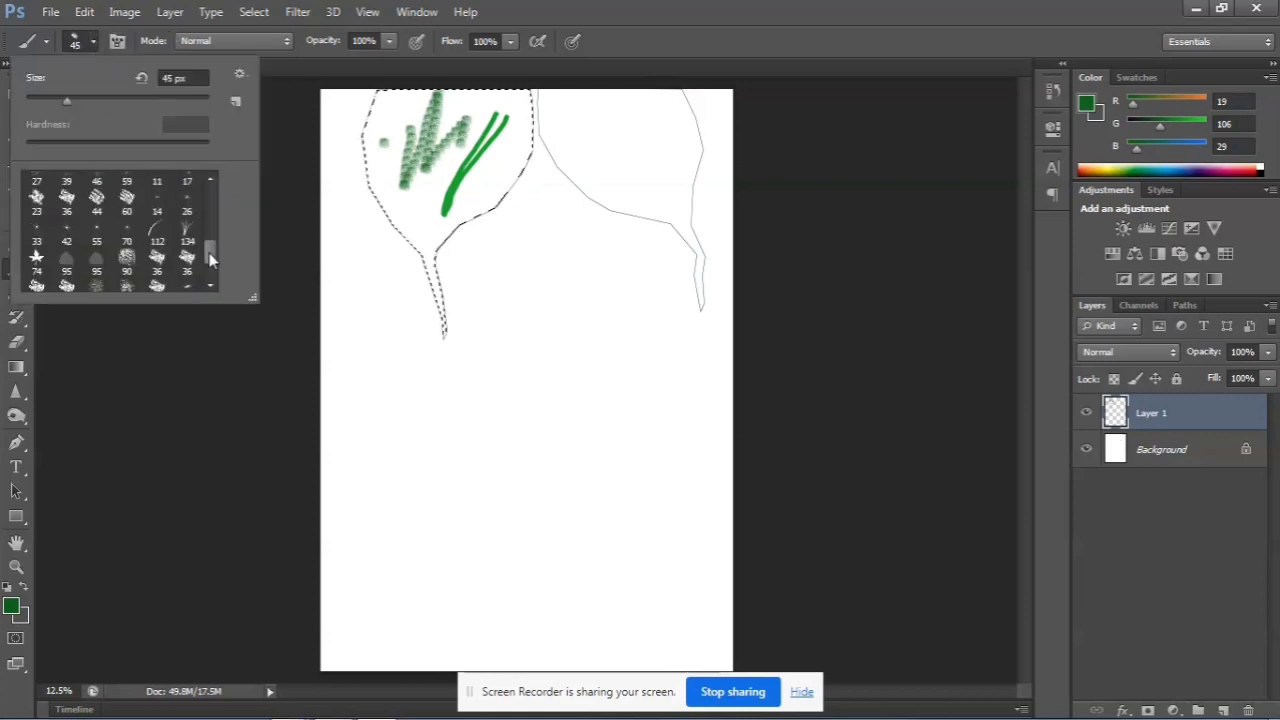
left_click(125, 198)
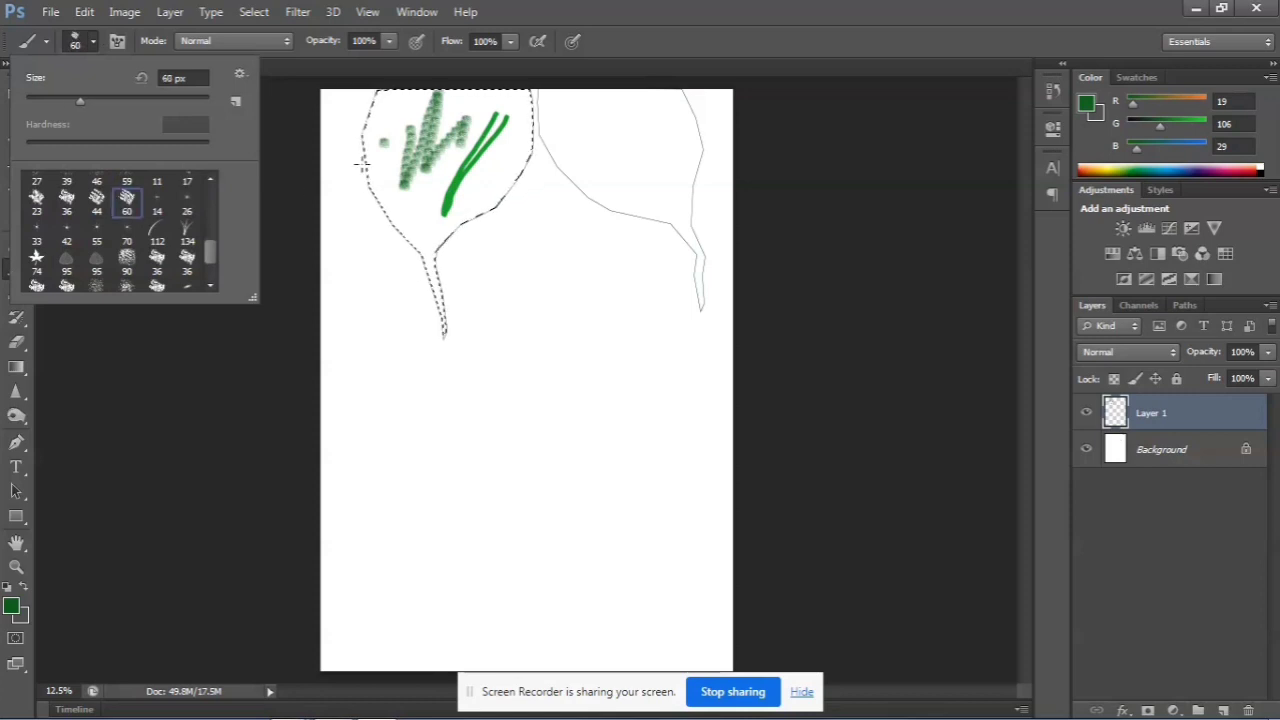
left_click_drag(398, 132, 378, 183)
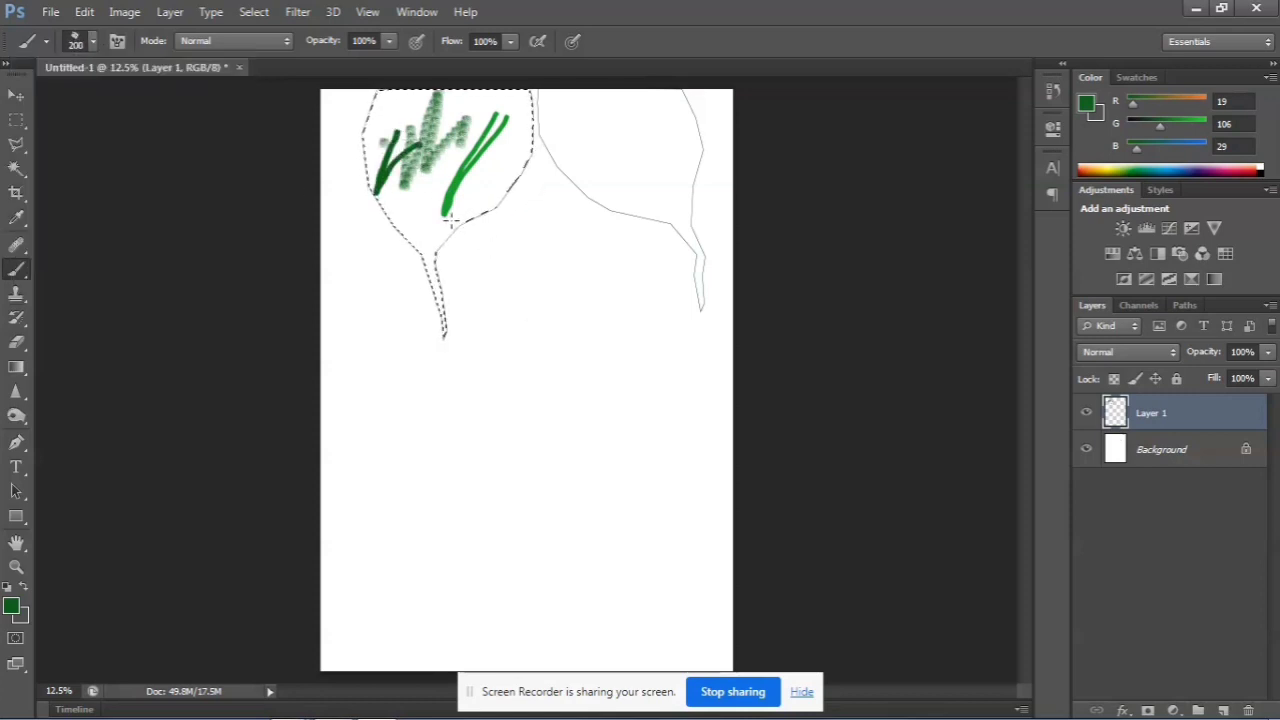
Choose the 45 px brush preset, enlarge it to 800 px and paint the whole selected shape in mottled greens
left_click(91, 41)
mouse_move(212, 252)
left_mouse_down()
mouse_move(212, 278)
mouse_move(214, 227)
left_mouse_up()
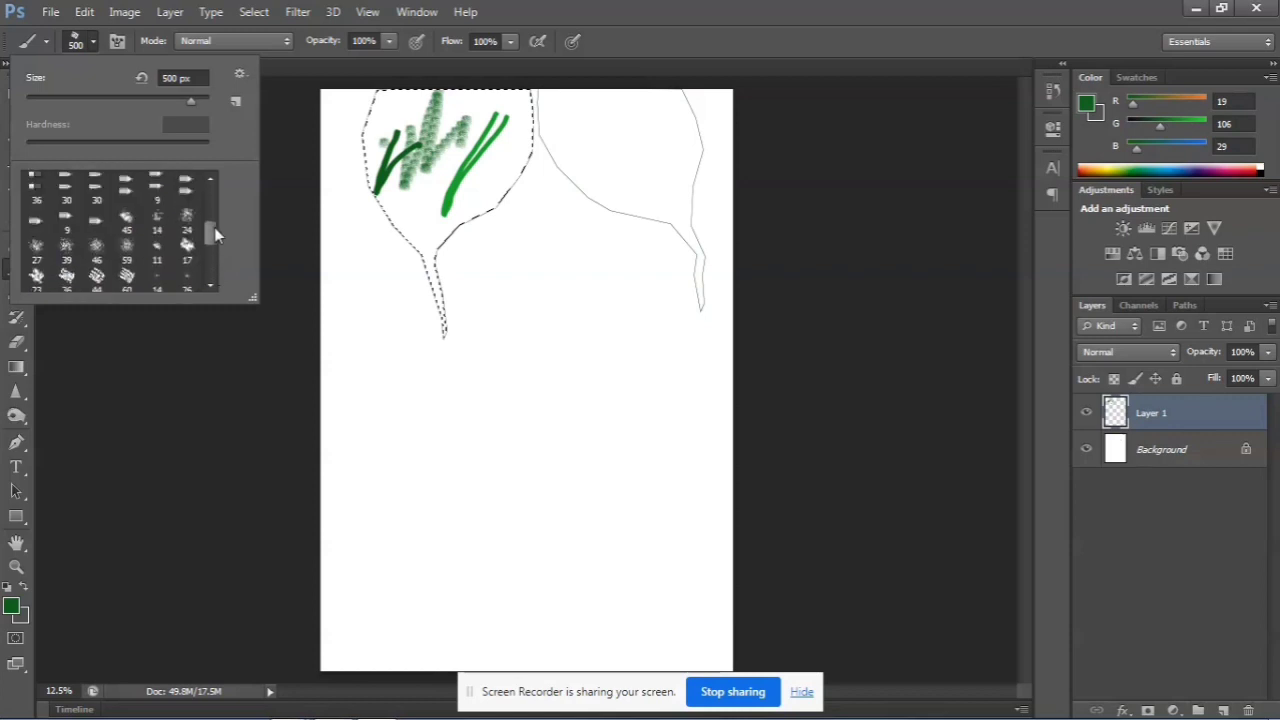
left_click(128, 220)
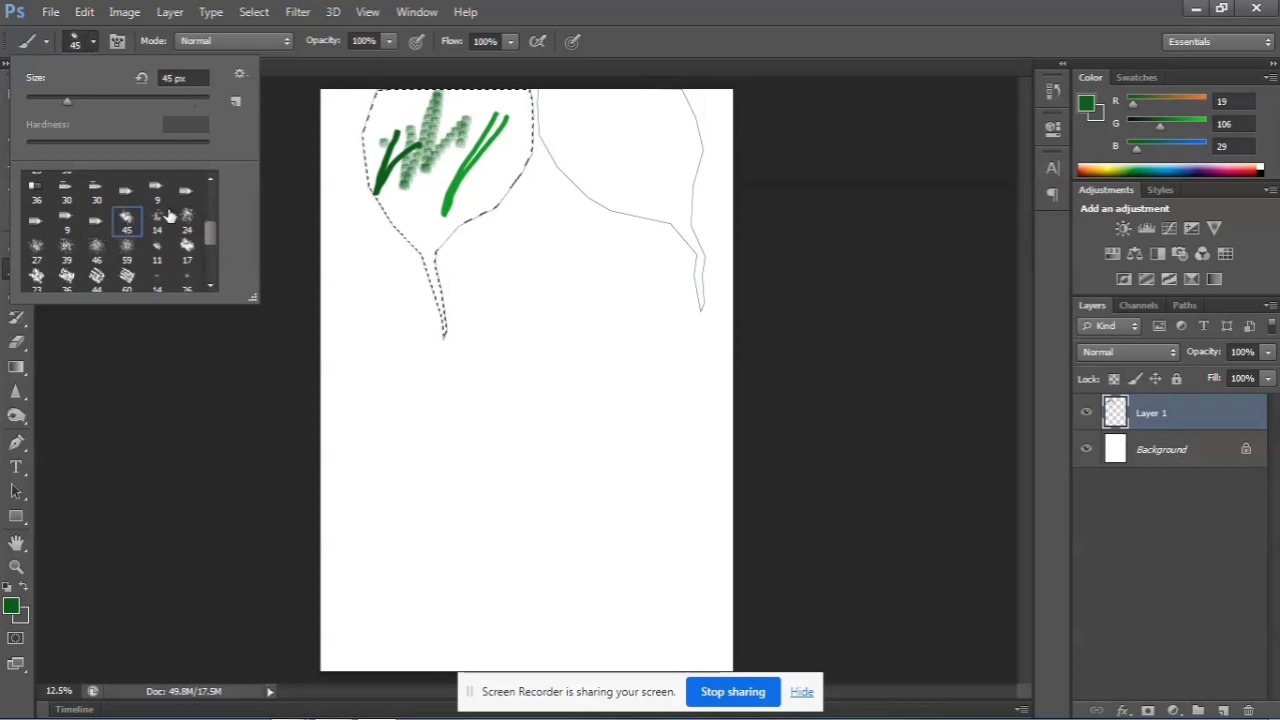
left_click_drag(382, 124, 381, 148)
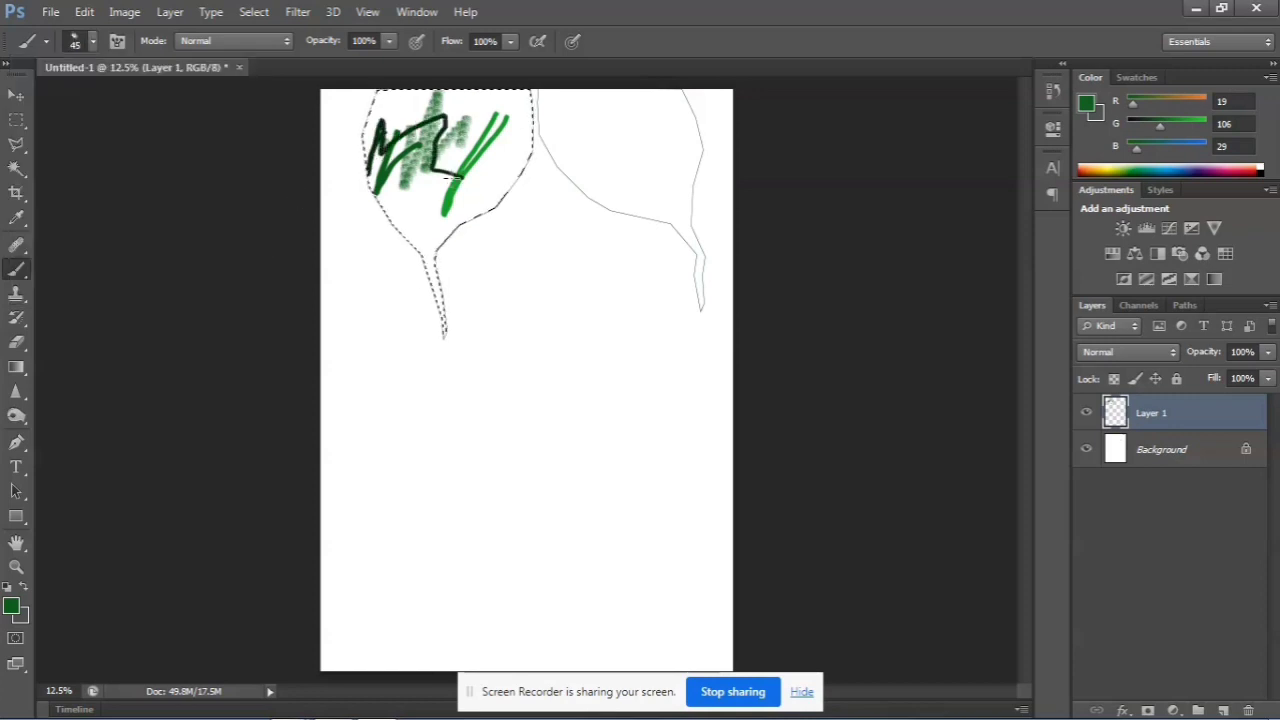
key("bracketright")
key("bracketright")
key("bracketright")
key("bracketright")
mouse_move(445, 178)
left_mouse_down()
mouse_move(462, 176)
mouse_move(462, 122)
left_mouse_up()
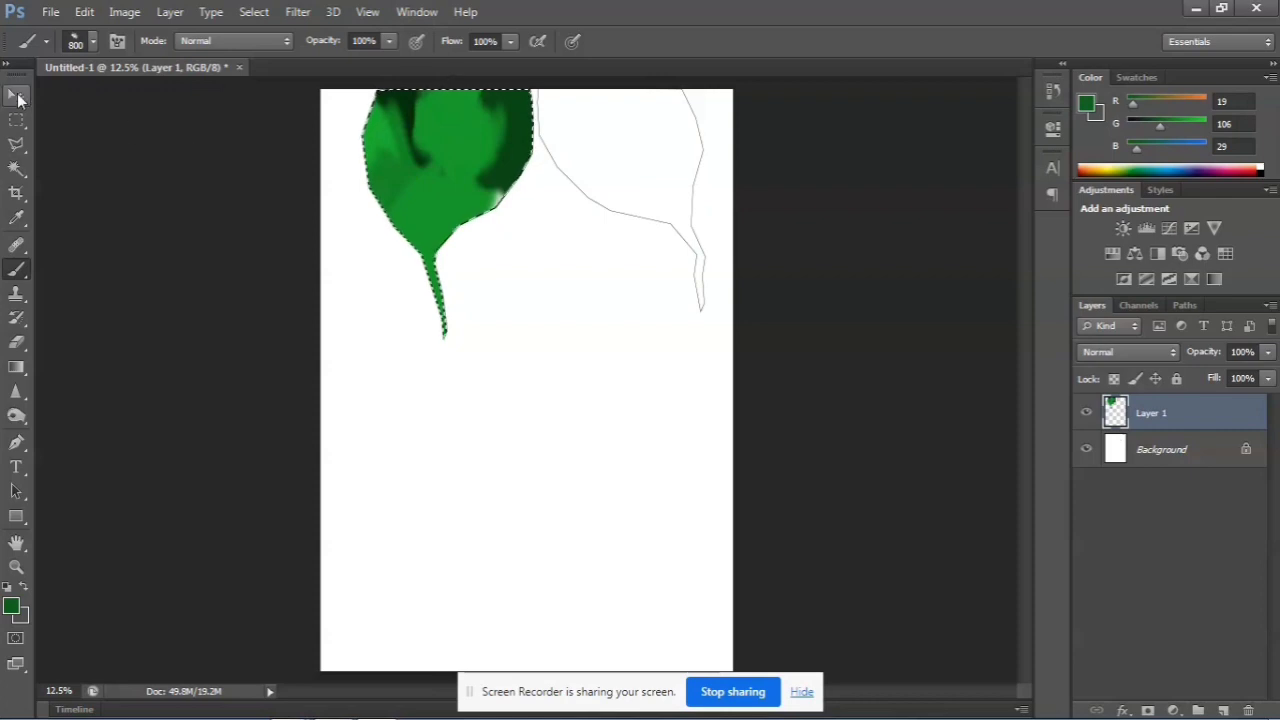
Move the painted shape to the page's left edge, deselect it, and place a duplicate on its own layer at mid-page
left_click(17, 96)
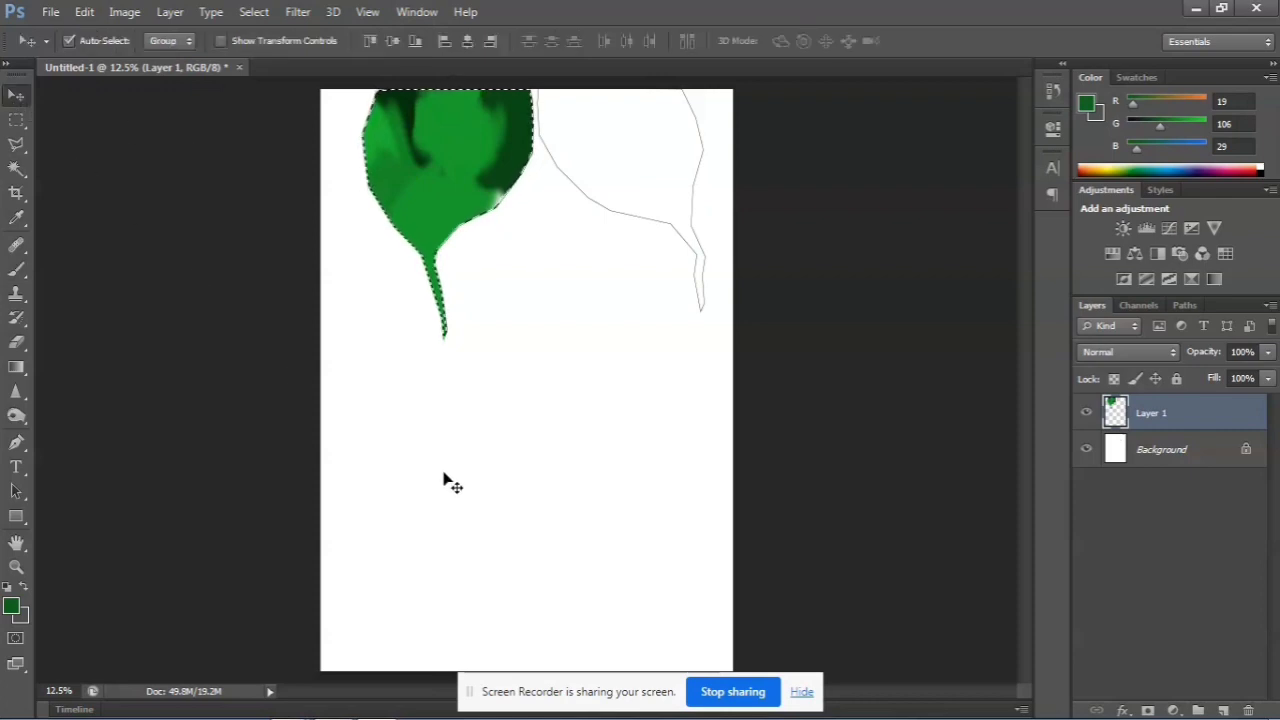
mouse_move(408, 163)
left_mouse_down()
mouse_move(457, 203)
mouse_move(460, 303)
mouse_move(405, 140)
left_mouse_up()
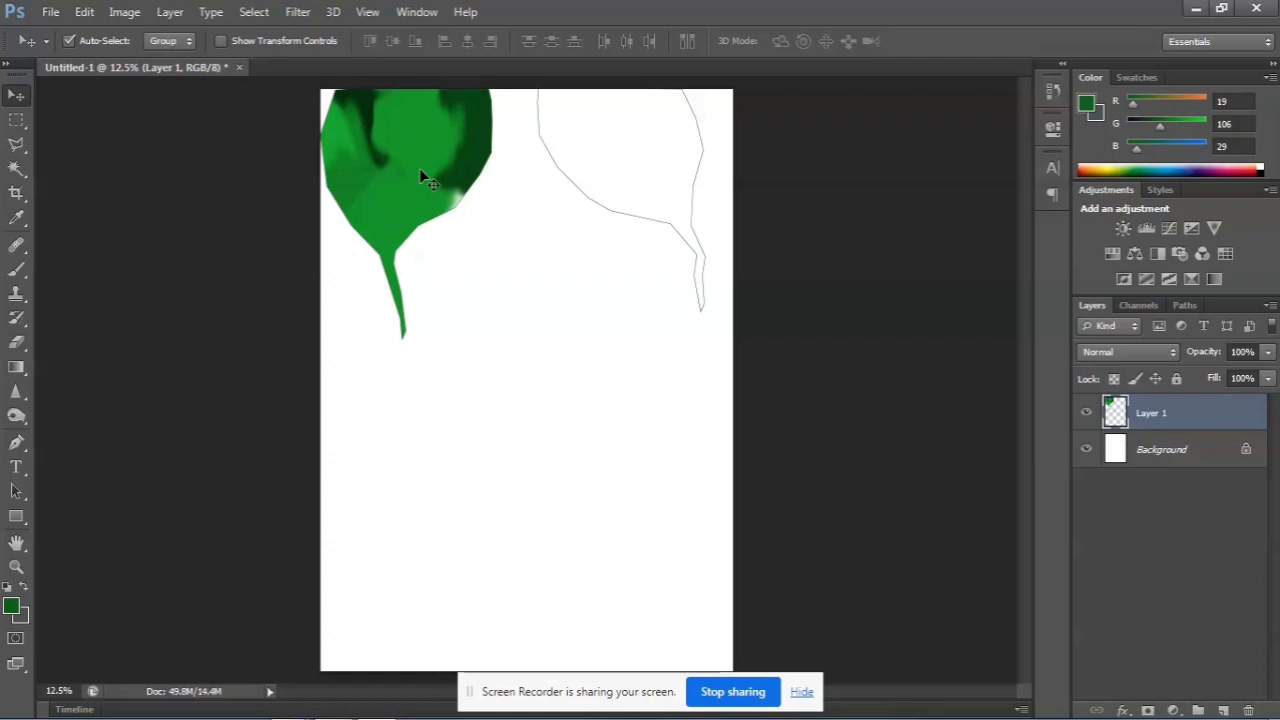
key("ctrl+t")
key("Return")
key("ctrl+j")
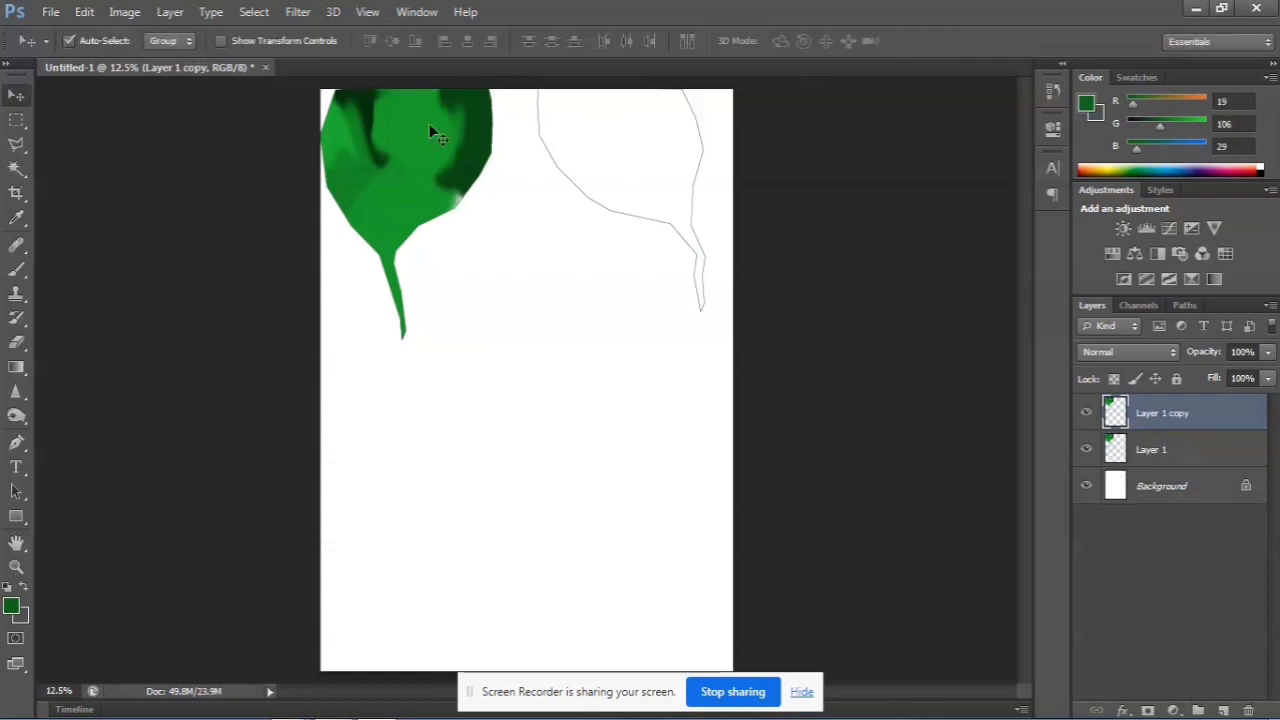
left_click_drag(413, 150, 572, 383)
Select the duplicate's shape by selecting the empty area around it with the Magic Wand and inverting the selection
left_click(19, 123)
left_click(24, 172)
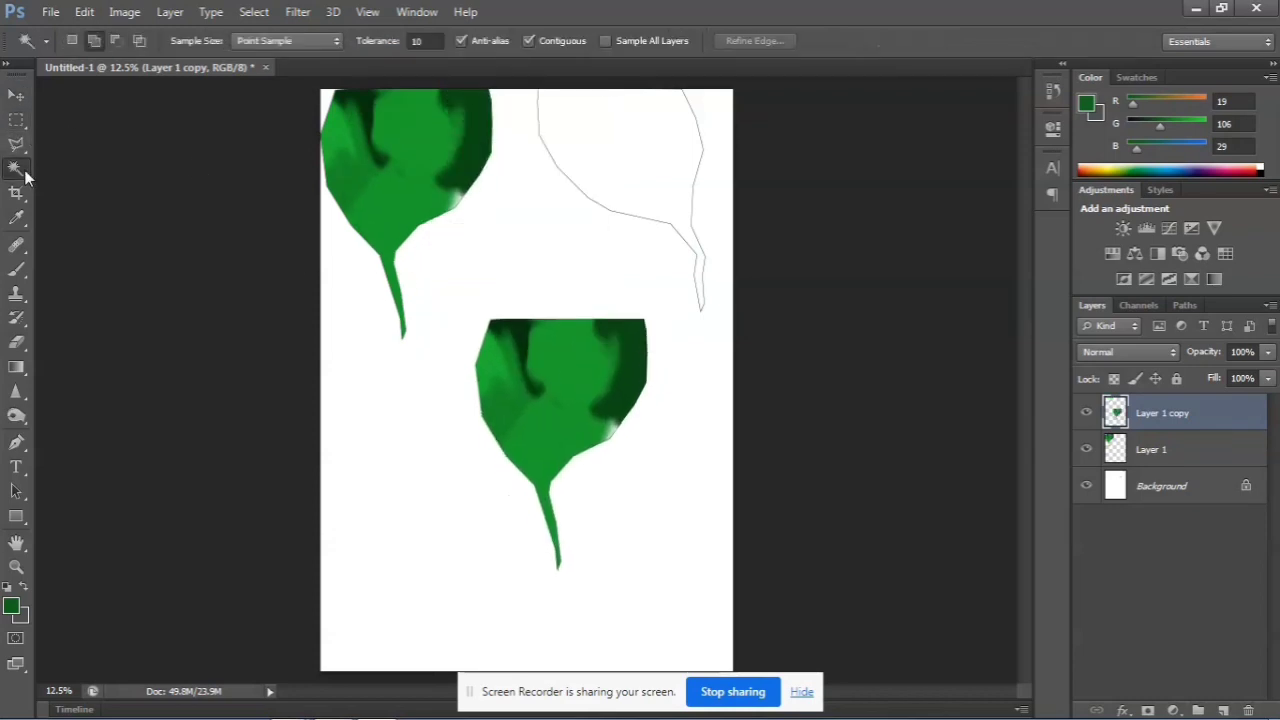
left_click(606, 296)
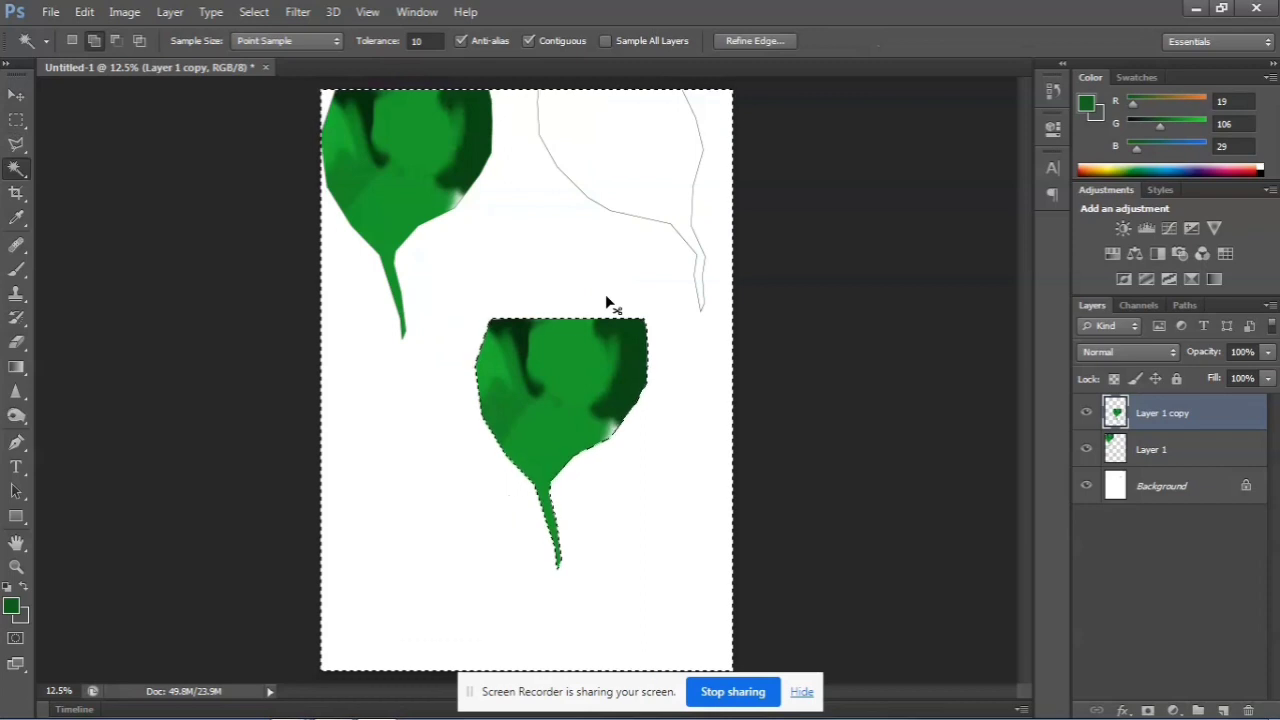
key("ctrl+shift+i")
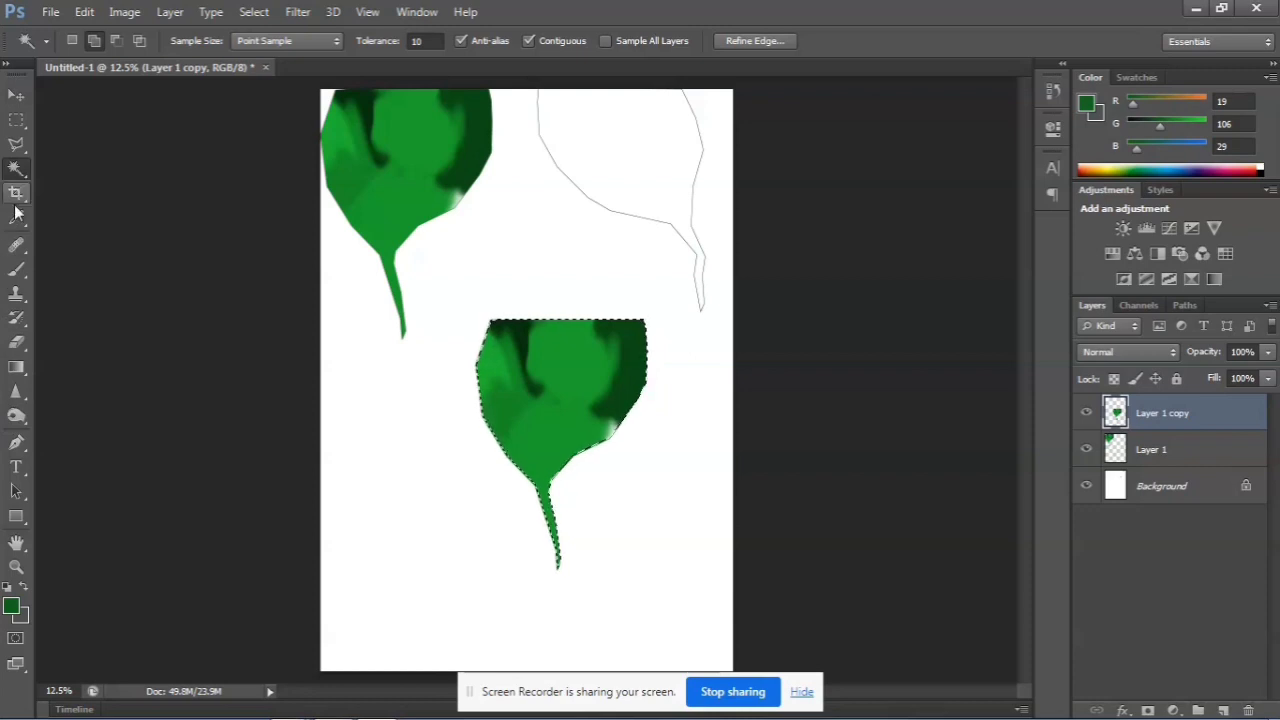
Choose the 27 px brush preset, enlarge it to 300 px and paint a thin dark stroke across the selected duplicate
left_click(15, 272)
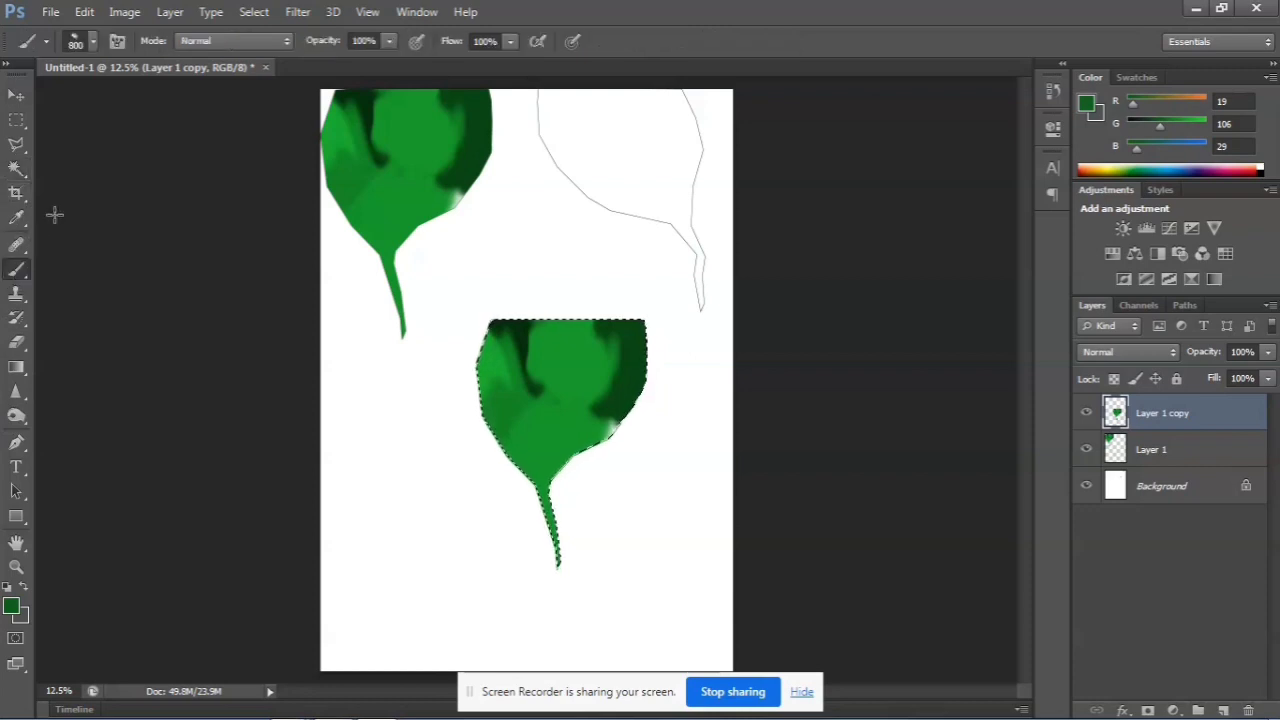
left_click(92, 40)
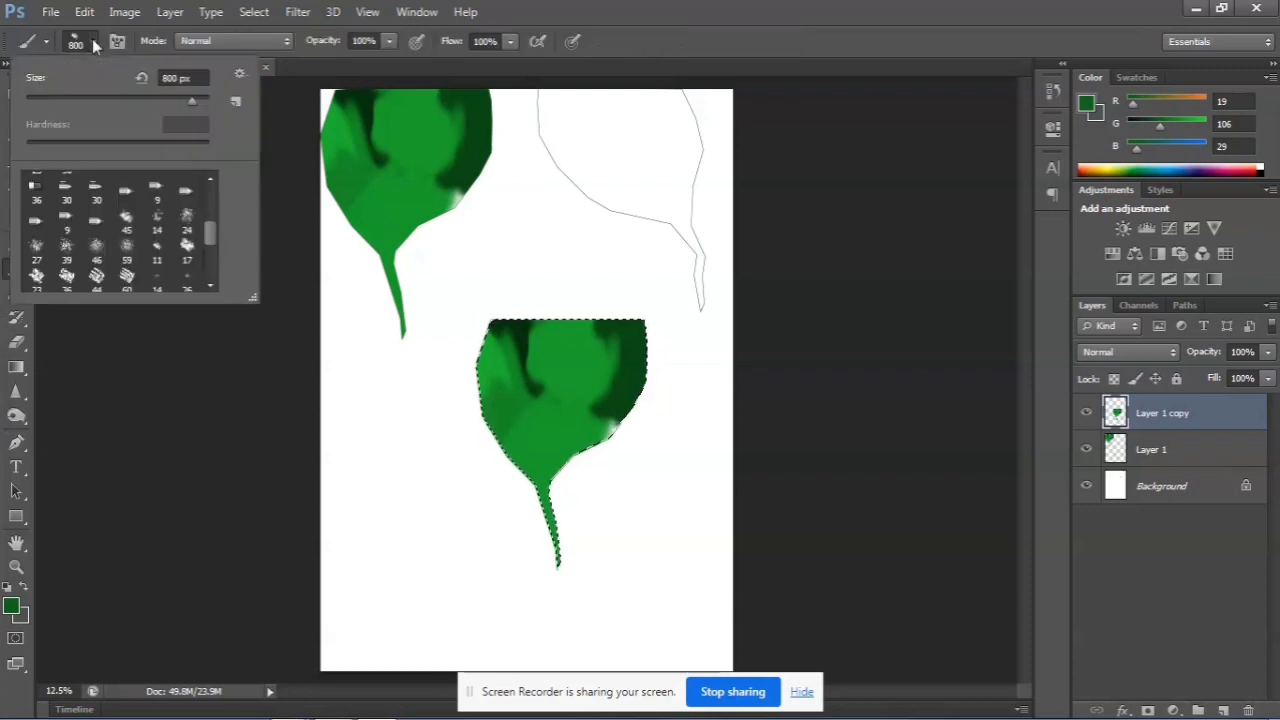
left_click(42, 256)
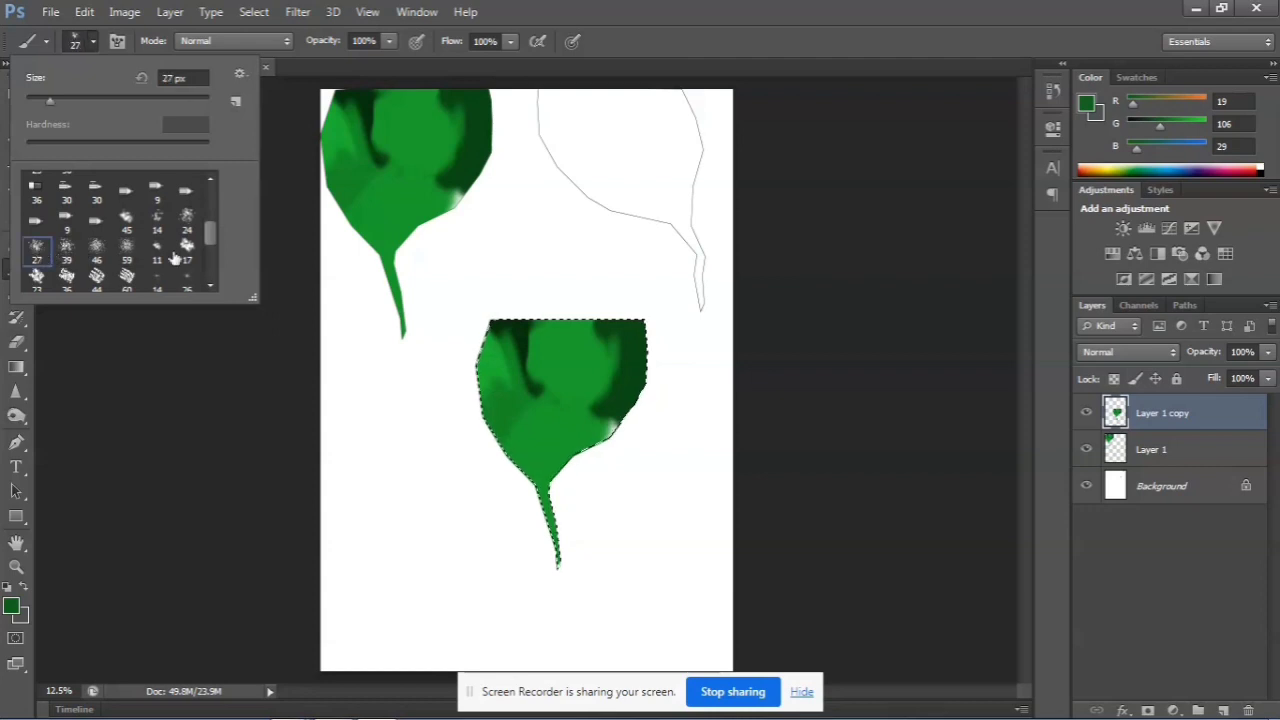
left_click(541, 358)
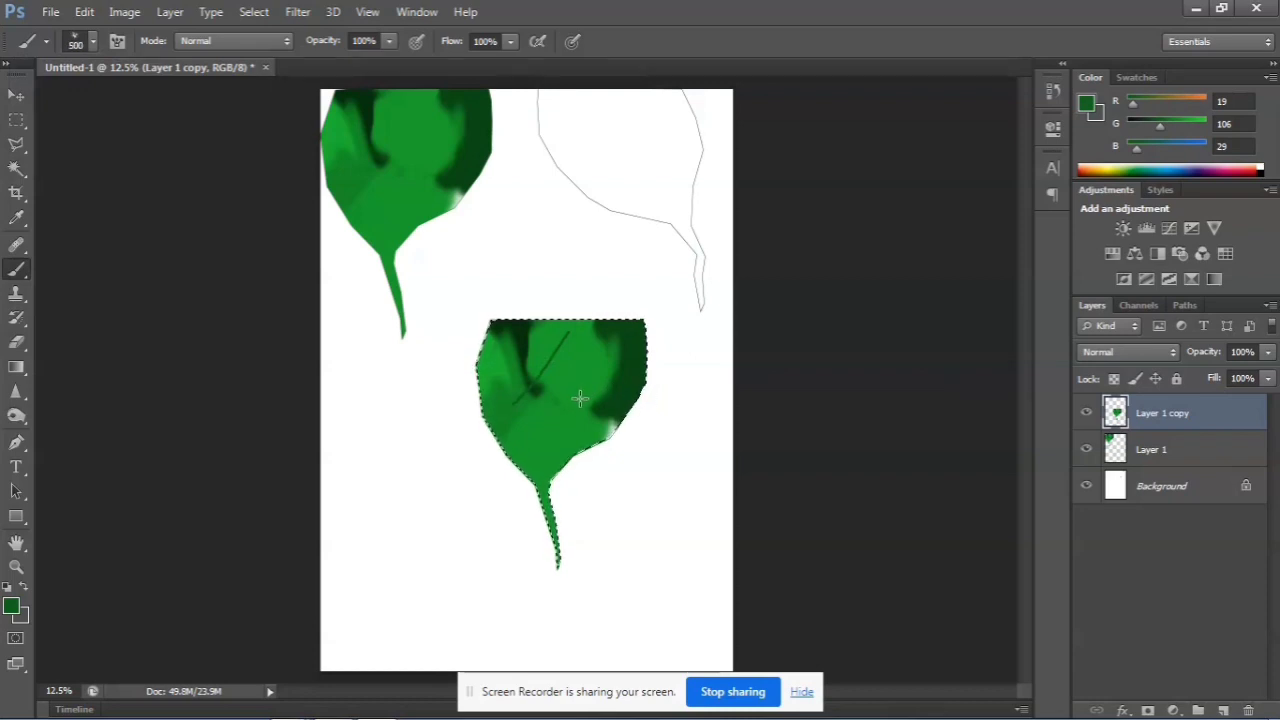
Set the foreground color to the dark green RGB 36, 105, 44 and paint over the entire selected duplicate
left_click(11, 605)
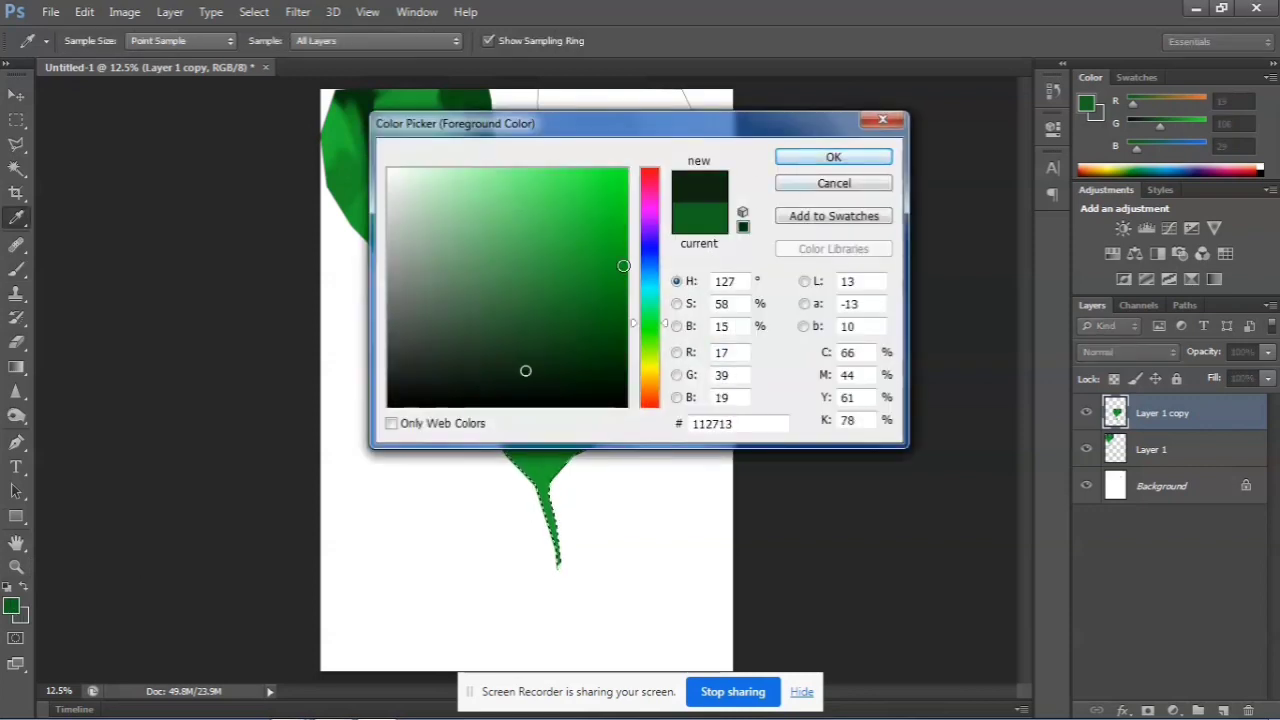
left_click(545, 304)
left_click(833, 157)
key("b")
mouse_move(430, 333)
left_mouse_down()
mouse_move(529, 380)
mouse_move(631, 343)
mouse_move(560, 440)
mouse_move(513, 474)
mouse_move(480, 337)
mouse_move(540, 377)
mouse_move(591, 320)
mouse_move(563, 451)
mouse_move(534, 434)
mouse_move(634, 322)
left_mouse_up()
left_click_drag(573, 397, 523, 314)
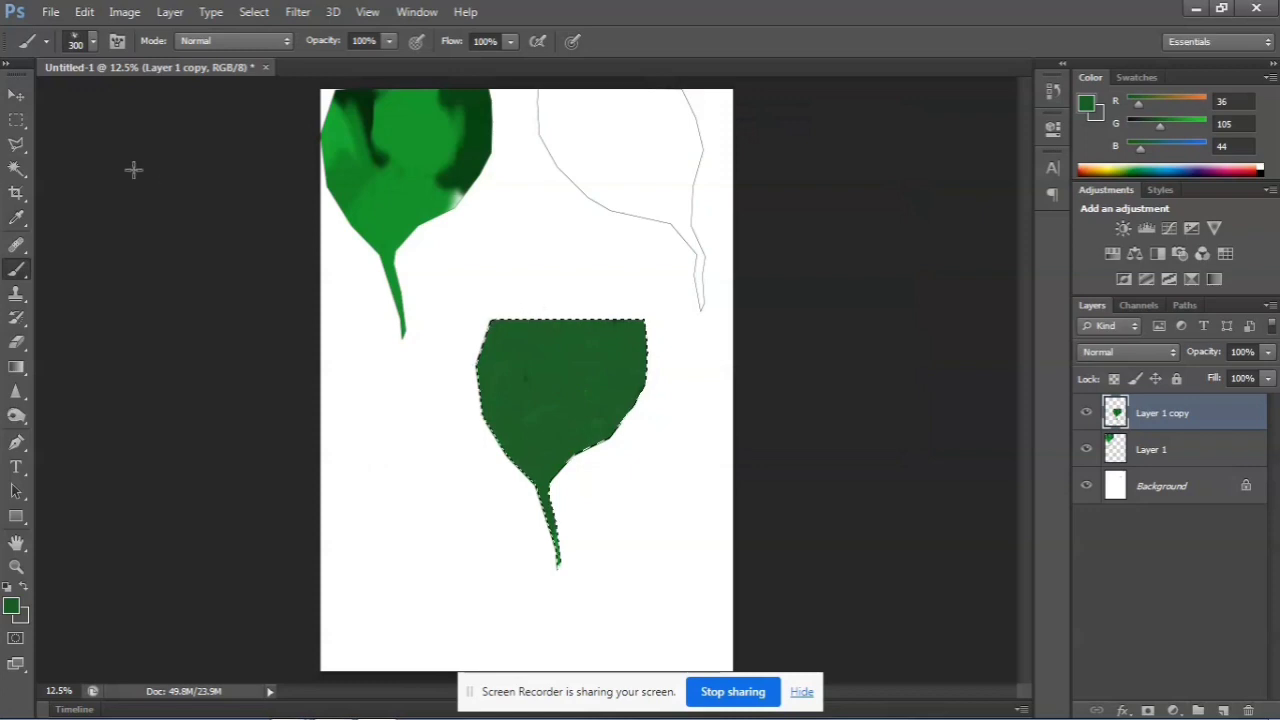
Deselect and duplicate the dark green shape, placing one at the page's bottom and the other beside the first shape at the top edge
left_click(16, 94)
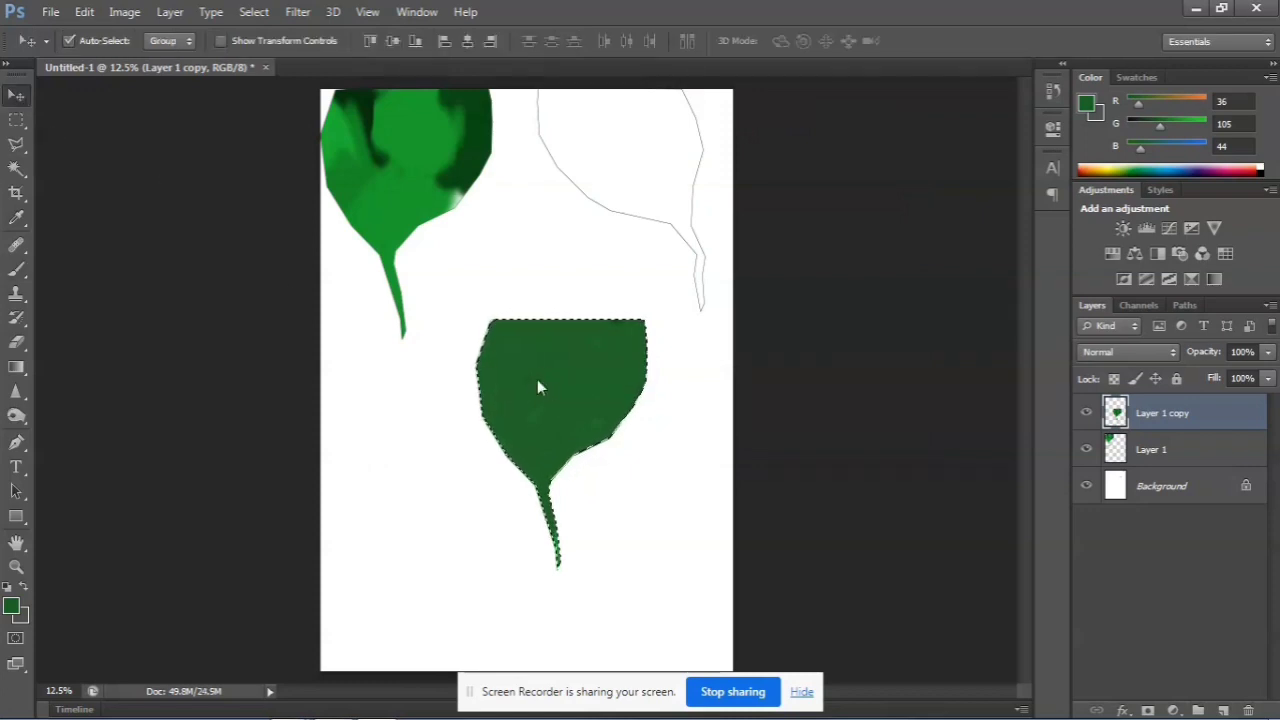
key("ctrl+d")
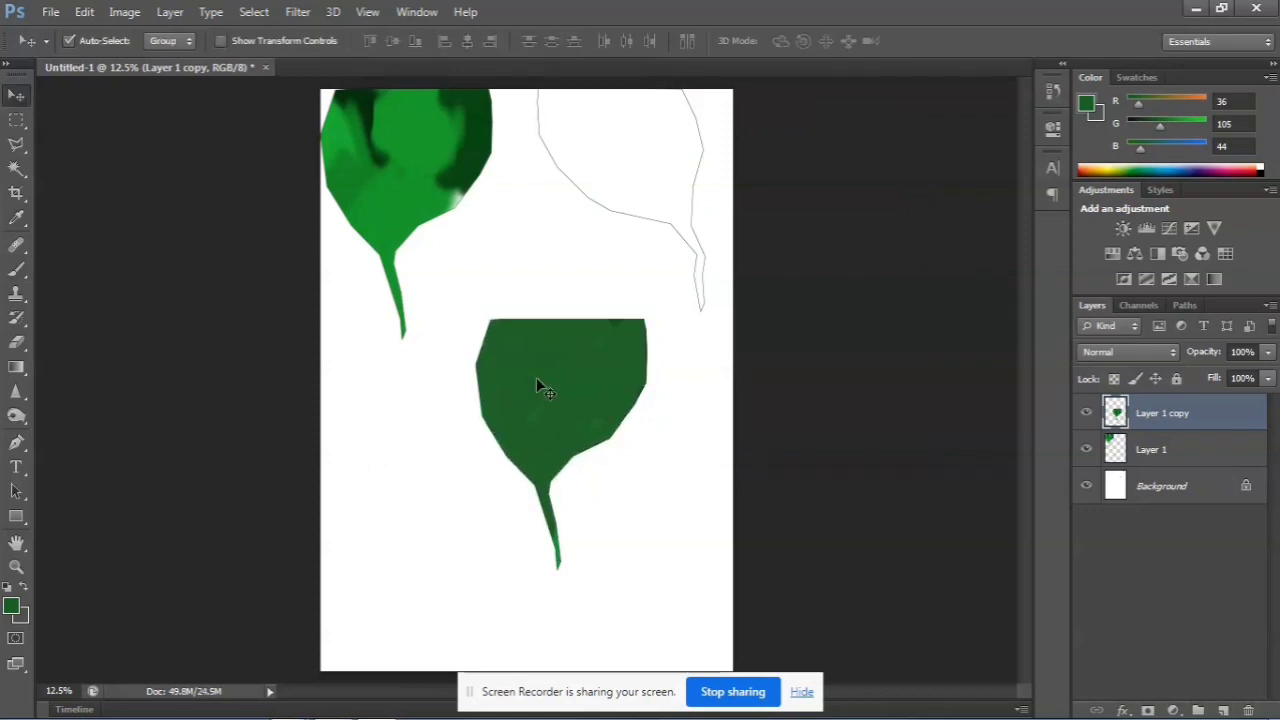
key("ctrl+j")
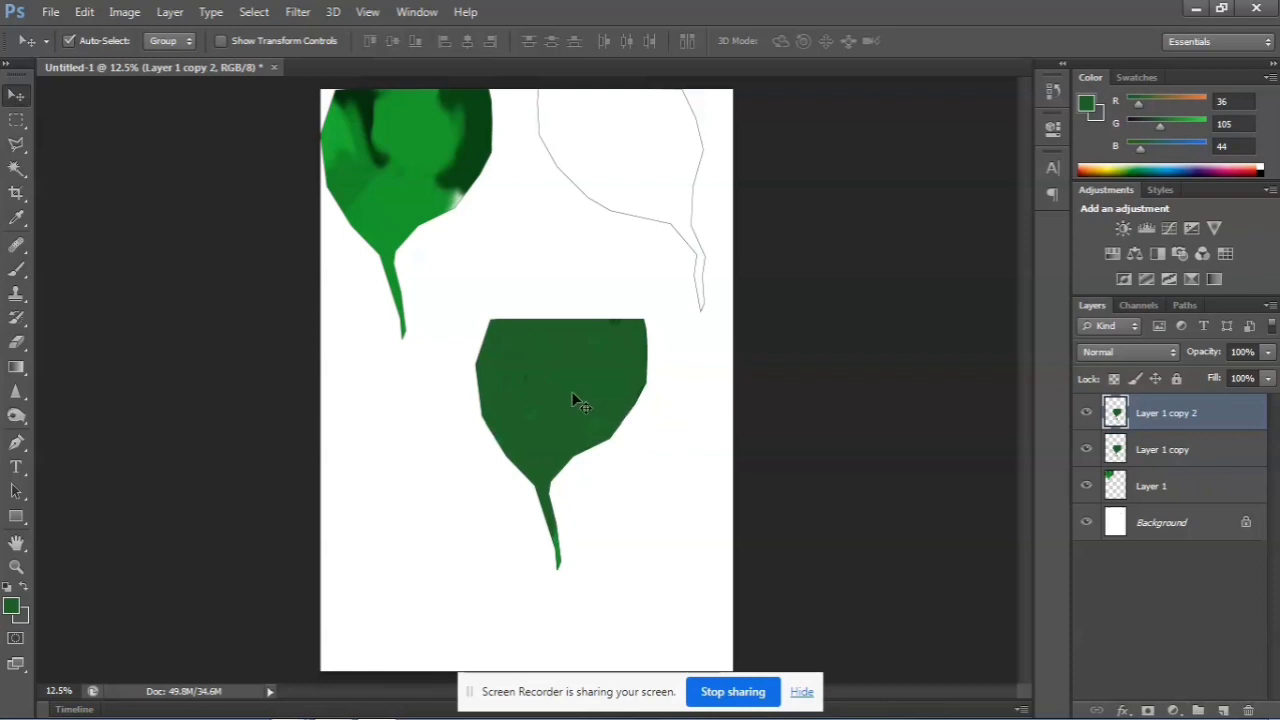
left_click_drag(580, 400, 470, 557)
left_click_drag(590, 447, 520, 185)
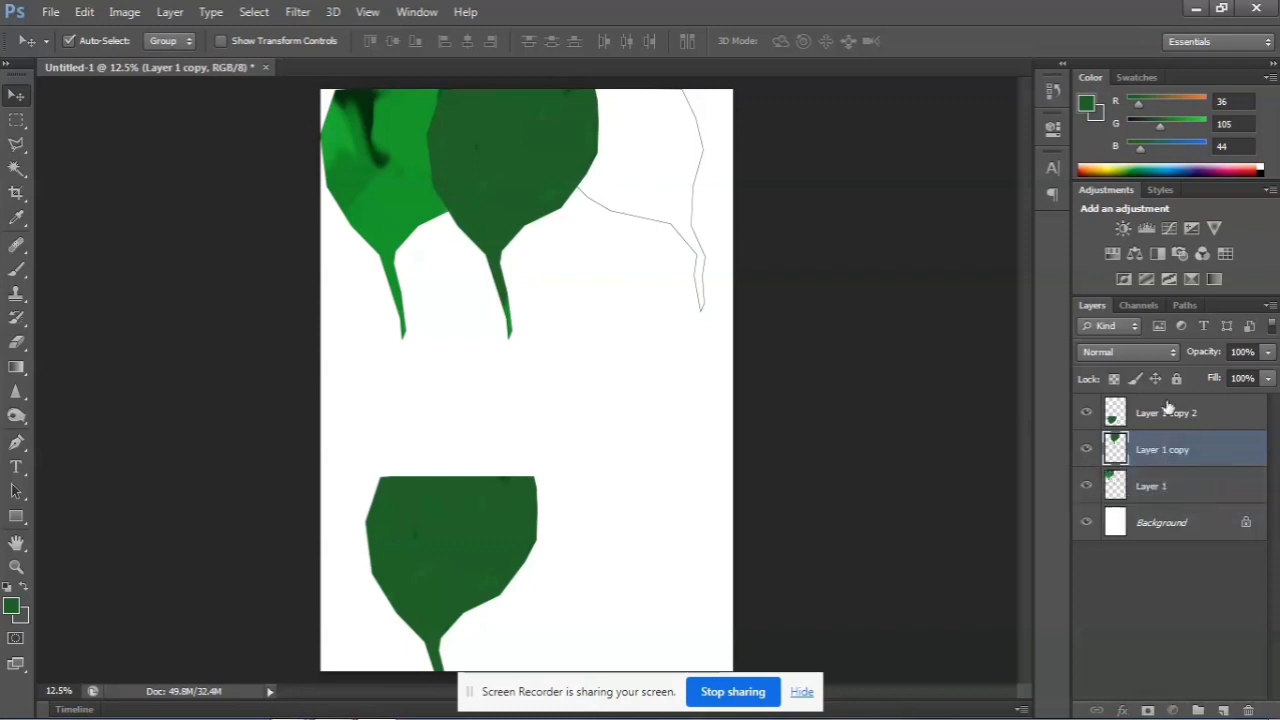
Reorder the layers so Layer 1 is on top, followed by Layer 1 copy 2 and Layer 1 copy
left_click_drag(1168, 404, 1168, 468)
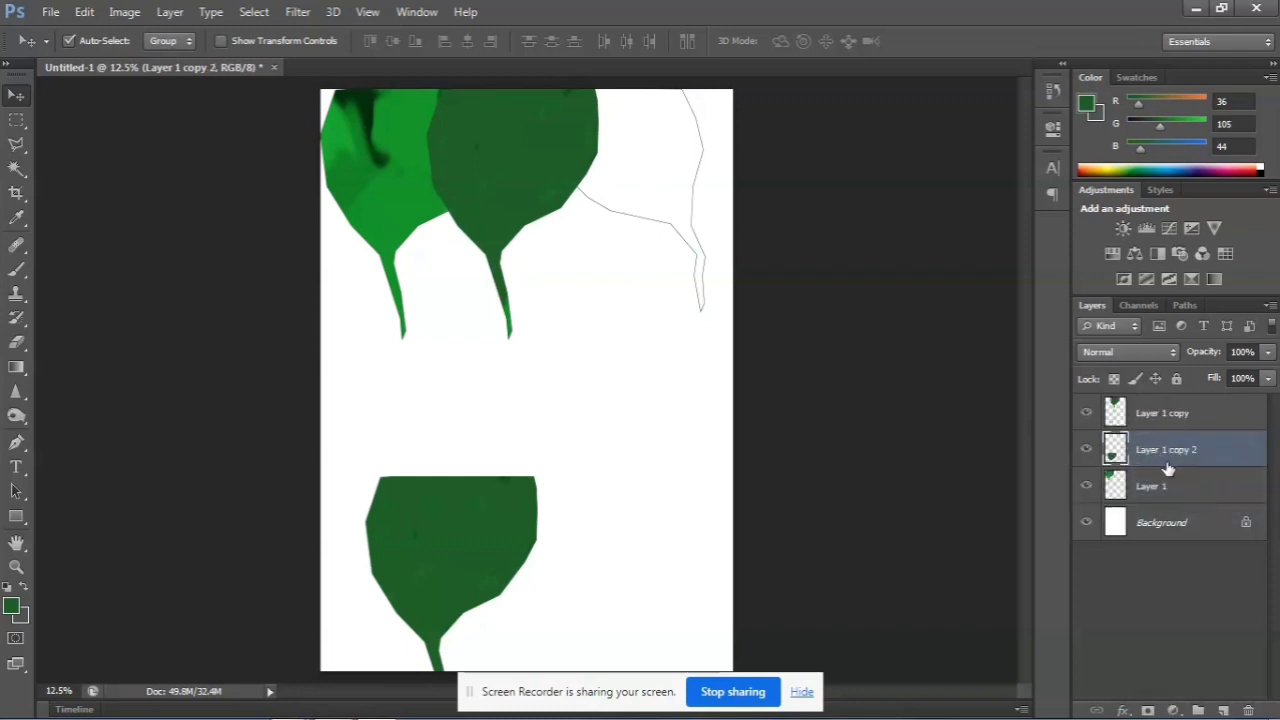
left_click_drag(1157, 413, 1185, 408)
key("alt+bracketleft")
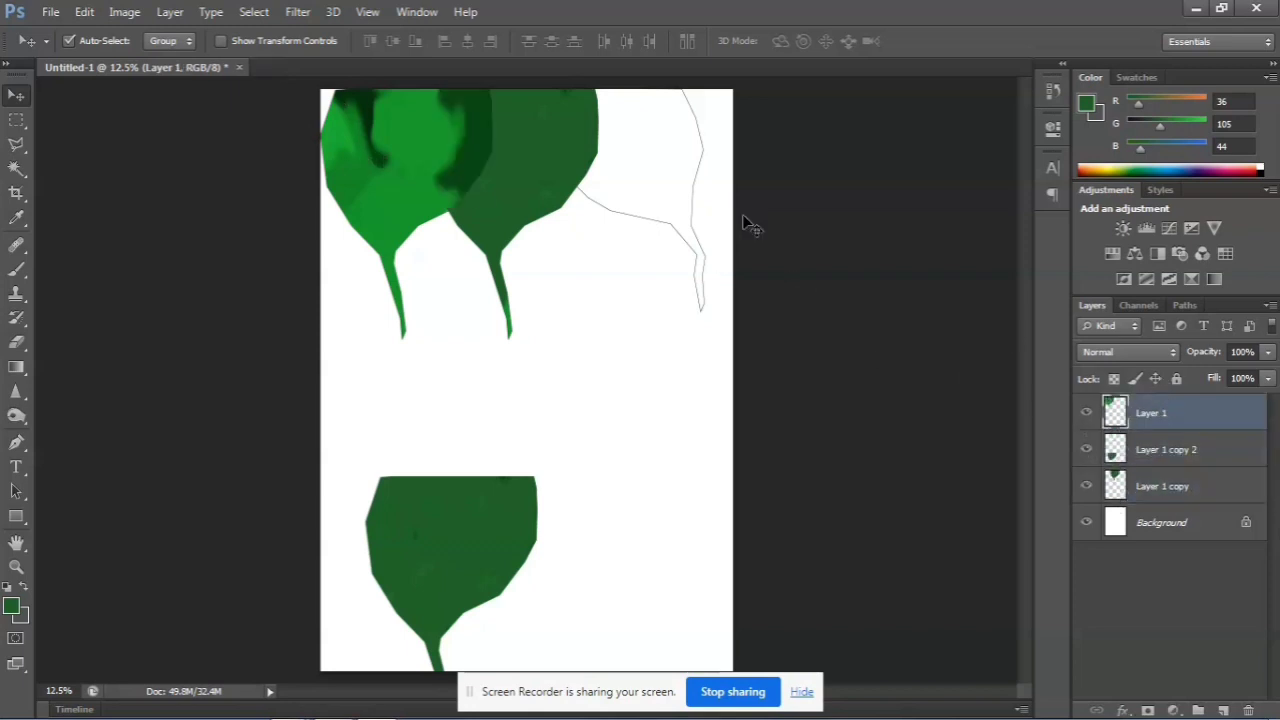
Line up both dark green shapes along the page's top edge and stretch the rightmost one downward
left_click_drag(520, 184, 553, 169)
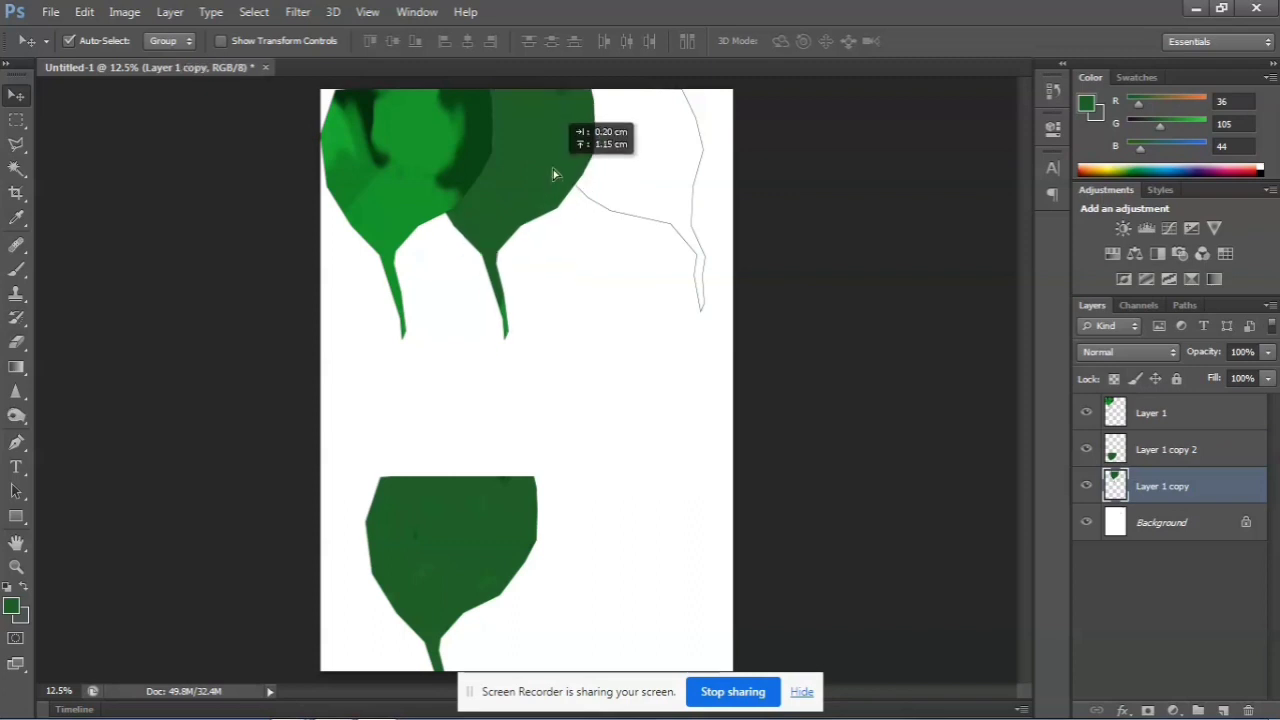
left_click_drag(480, 495, 651, 140)
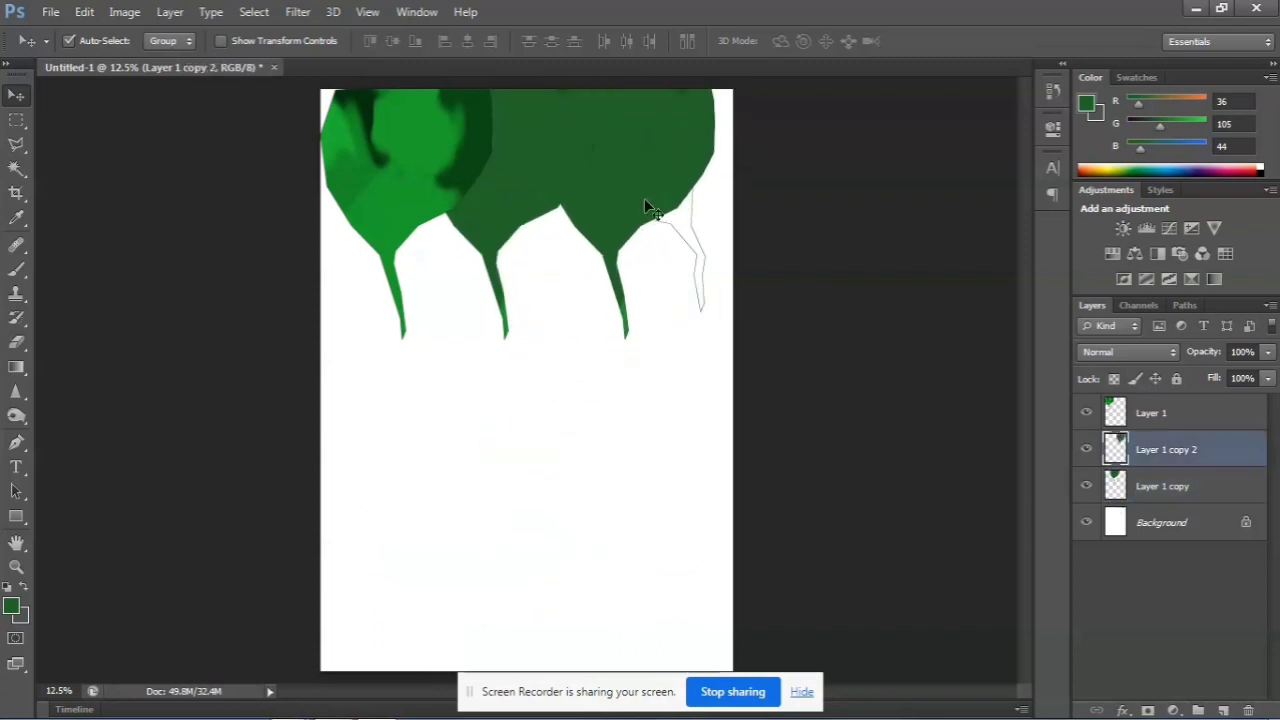
key("ctrl+t")
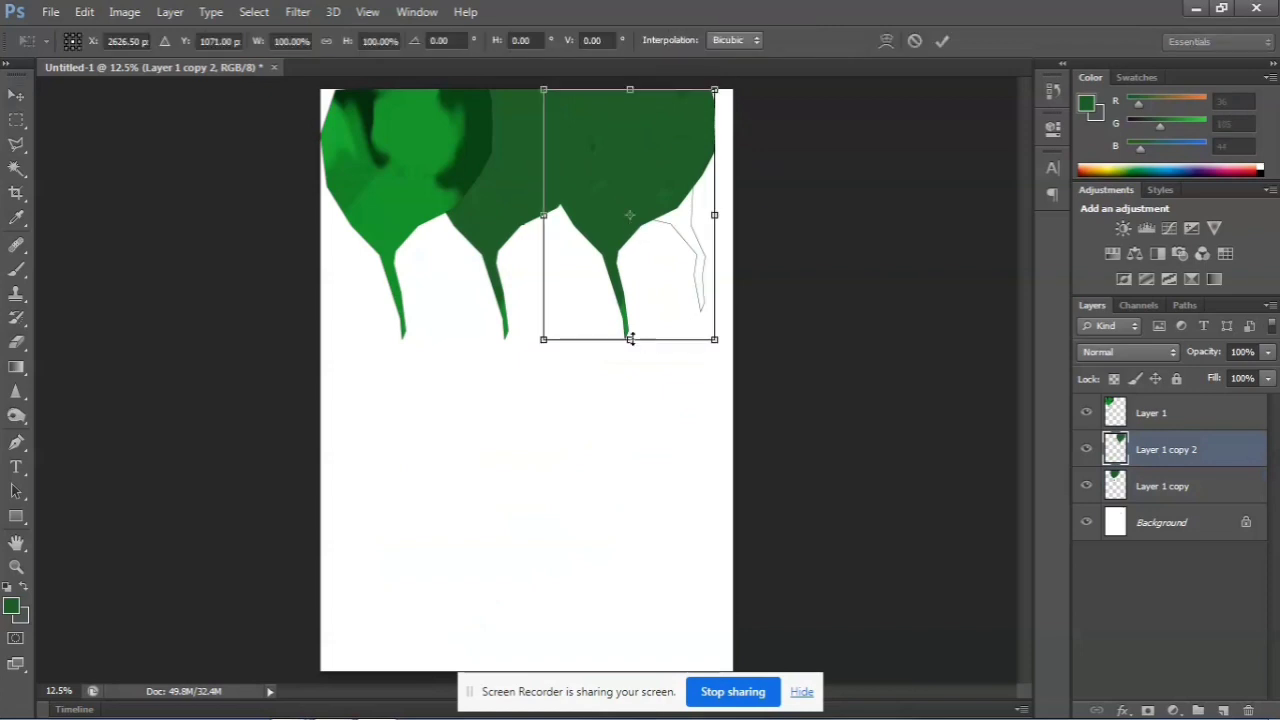
left_click_drag(630, 339, 631, 394)
key("Return")
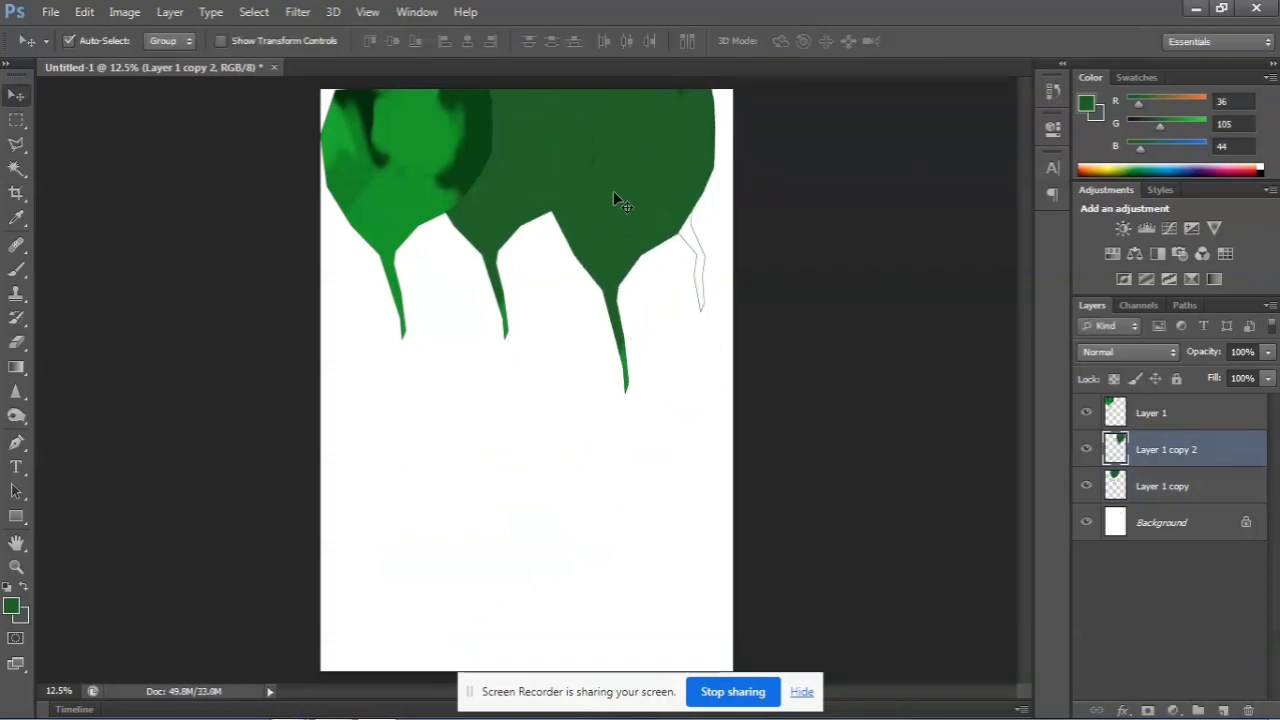
Select the stretched dark green shape by selecting its empty surroundings with the Magic Wand and inverting the selection
left_click(16, 168)
left_click(437, 478)
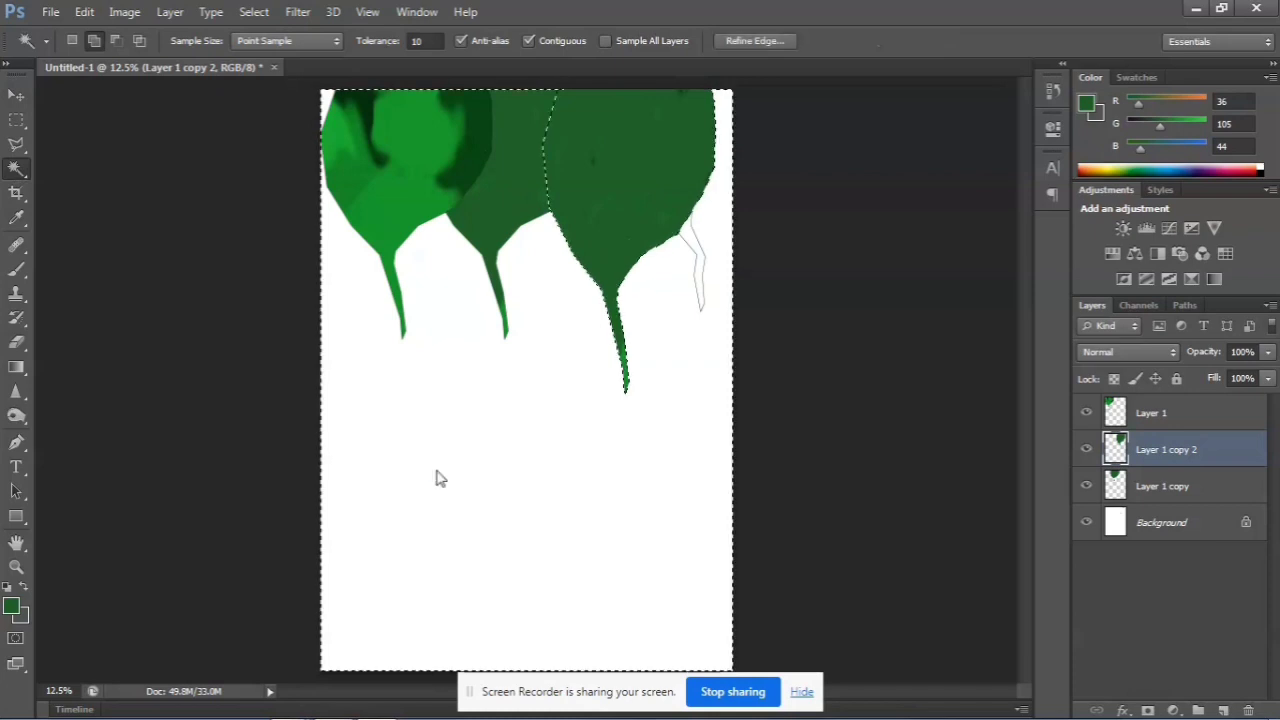
key("ctrl+shift+i")
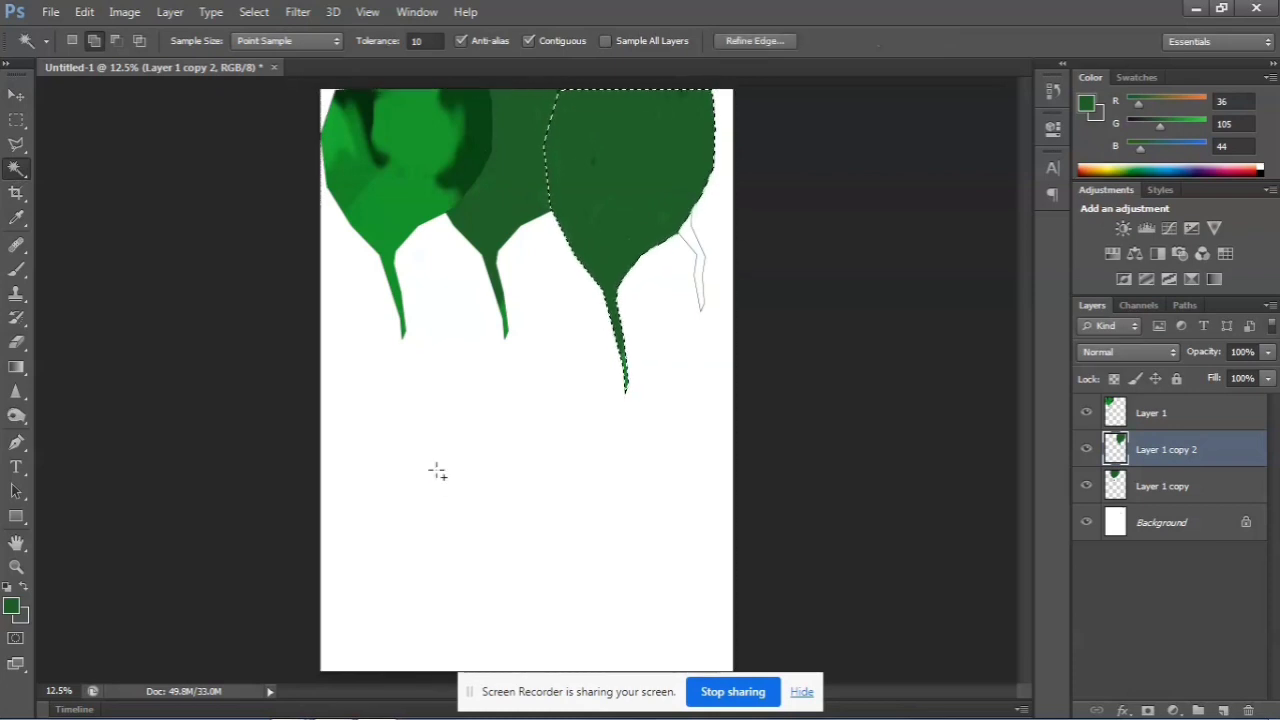
Set the foreground color to the medium green 3fa64b
left_click(11, 606)
left_click(536, 252)
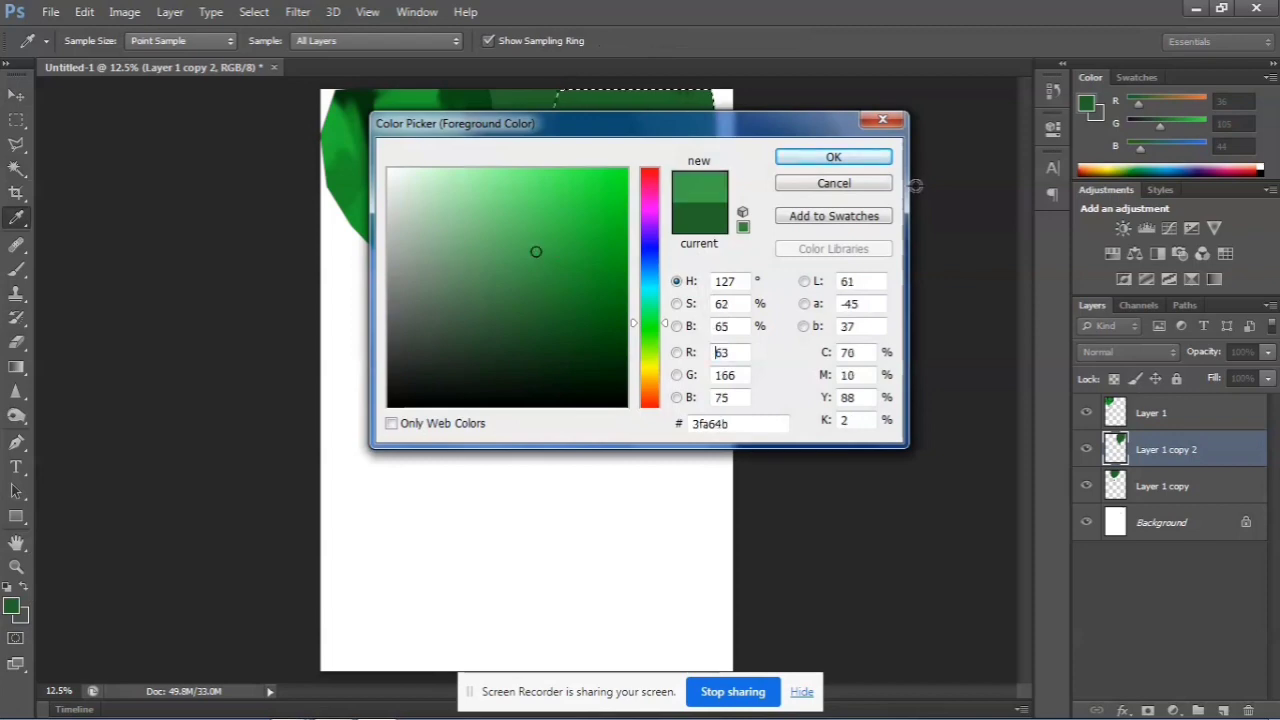
left_click(833, 157)
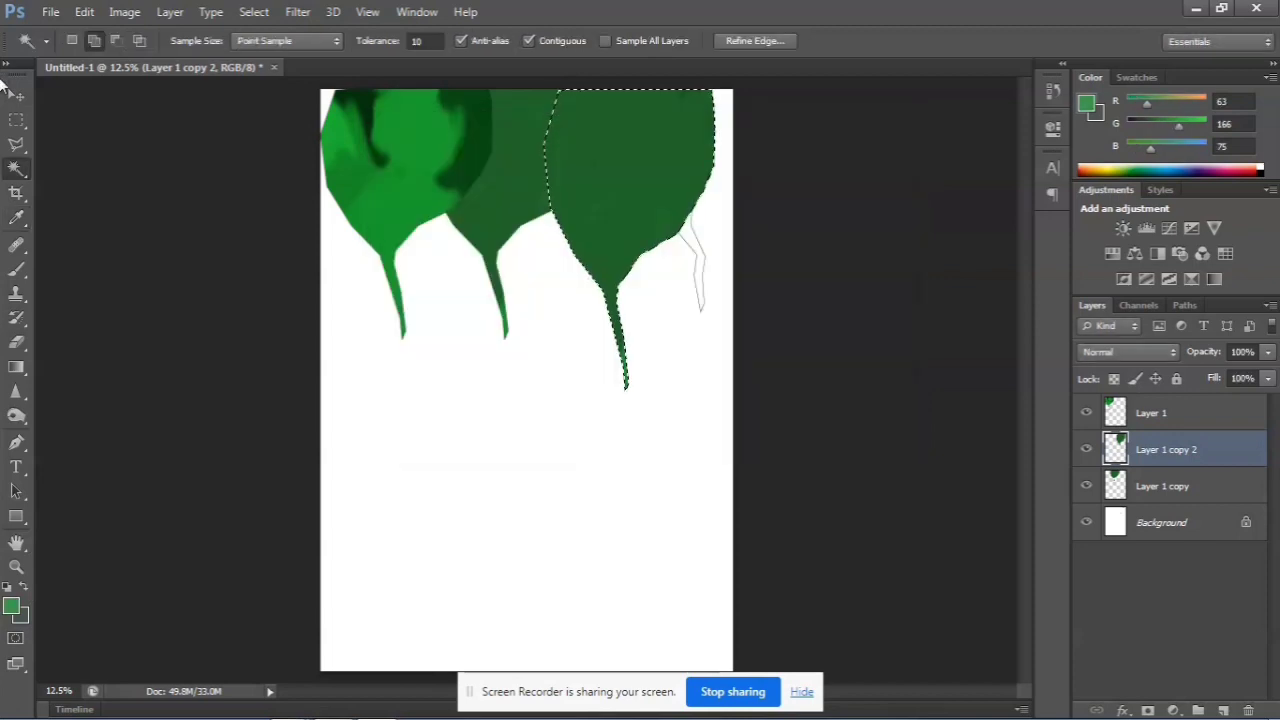
Sample the first shape's bright green, paint the selected rightmost shape with it at brush size 300, and deselect
left_click(16, 218)
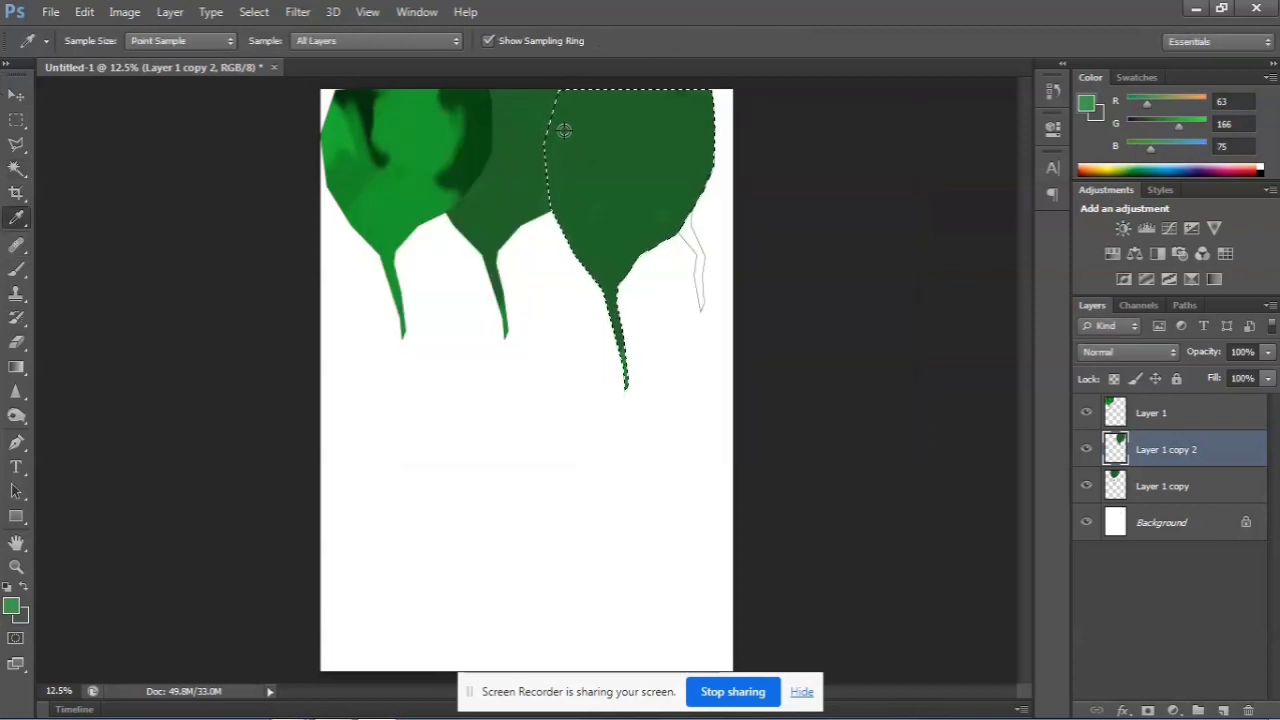
left_click_drag(562, 132, 541, 173)
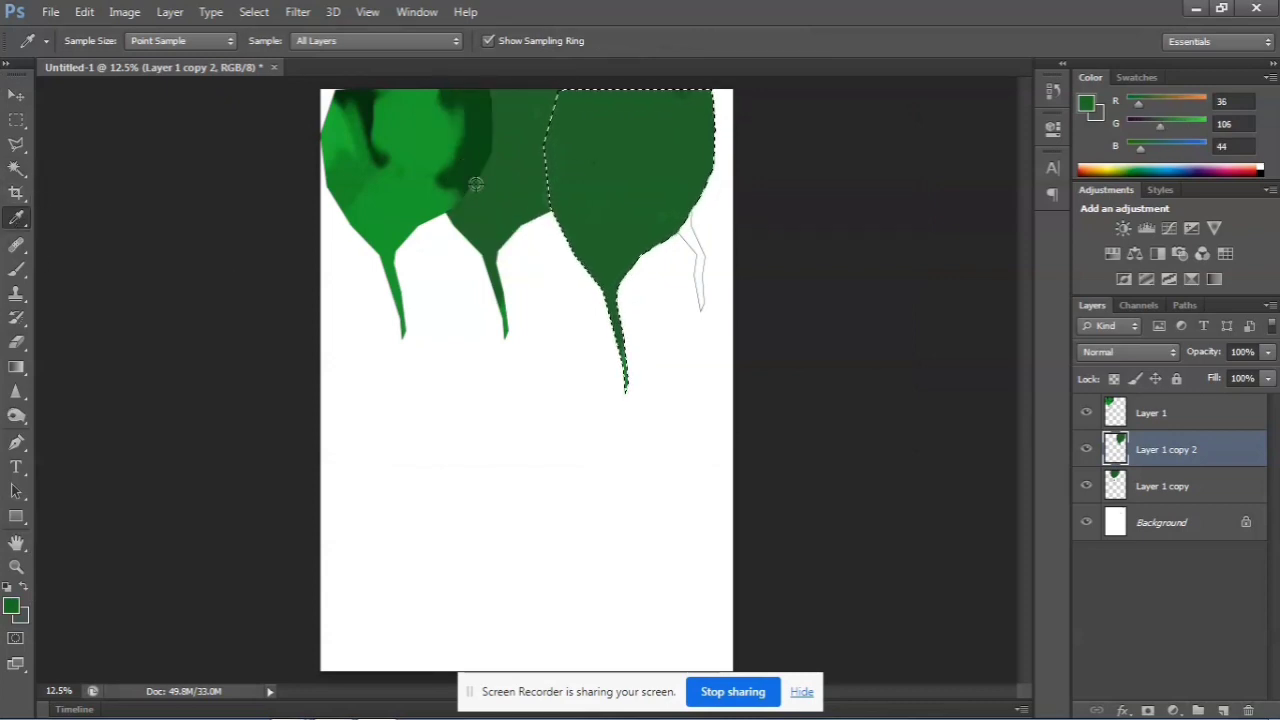
left_click(458, 132)
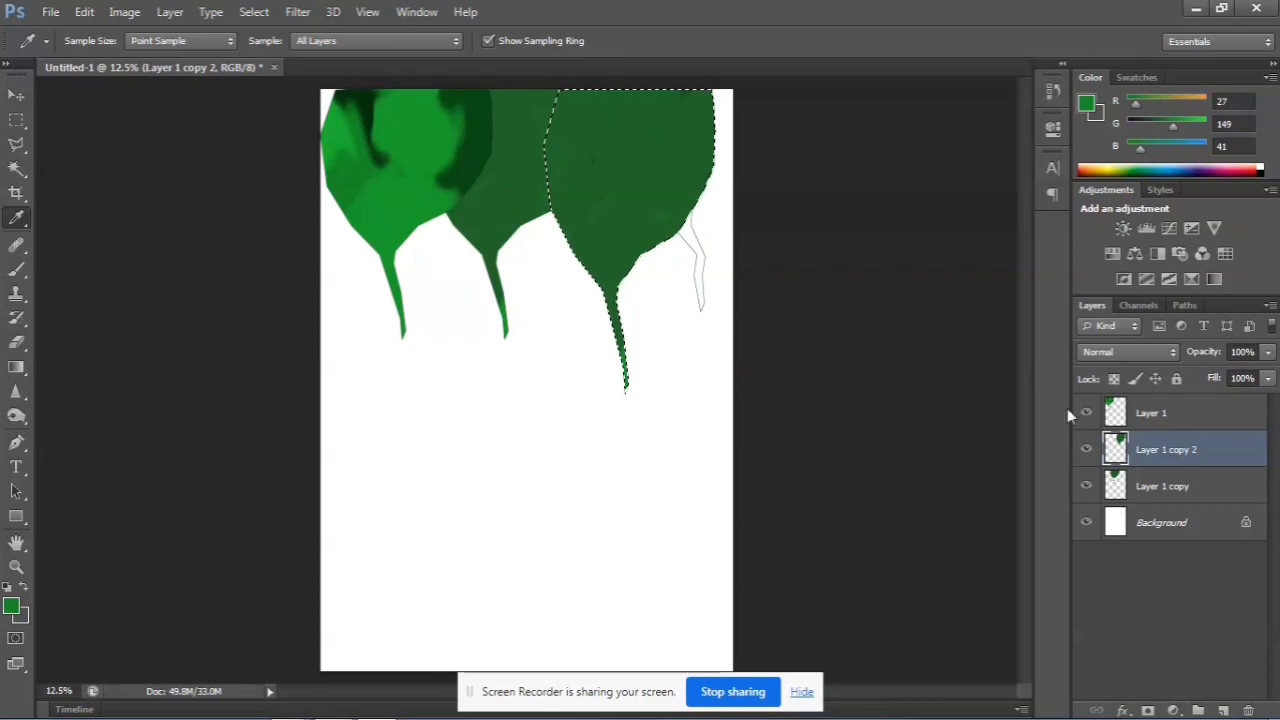
left_click(16, 268)
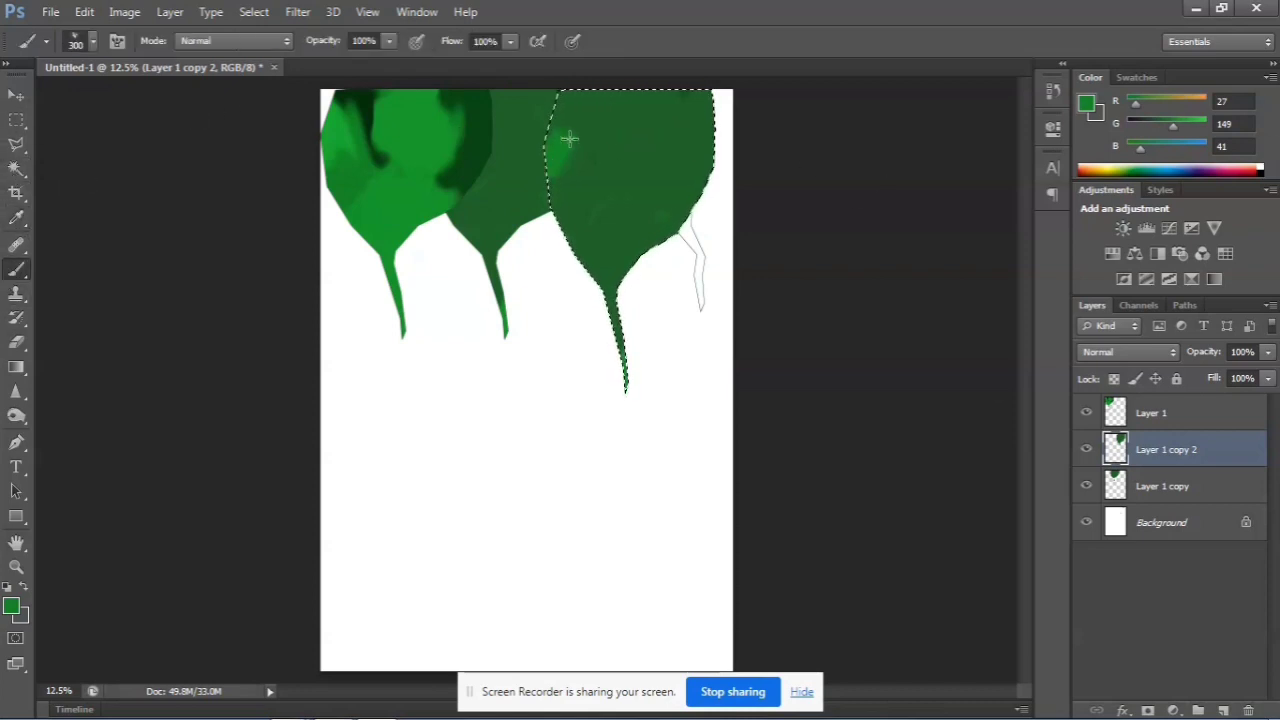
mouse_move(569, 139)
left_mouse_down()
mouse_move(560, 251)
mouse_move(603, 274)
mouse_move(634, 94)
mouse_move(614, 97)
mouse_move(634, 217)
mouse_move(740, 171)
mouse_move(651, 140)
mouse_move(638, 160)
mouse_move(649, 206)
mouse_move(614, 246)
mouse_move(645, 83)
mouse_move(707, 108)
mouse_move(626, 91)
mouse_move(538, 117)
mouse_move(617, 171)
mouse_move(609, 120)
mouse_move(620, 243)
mouse_move(705, 142)
mouse_move(660, 94)
left_mouse_up()
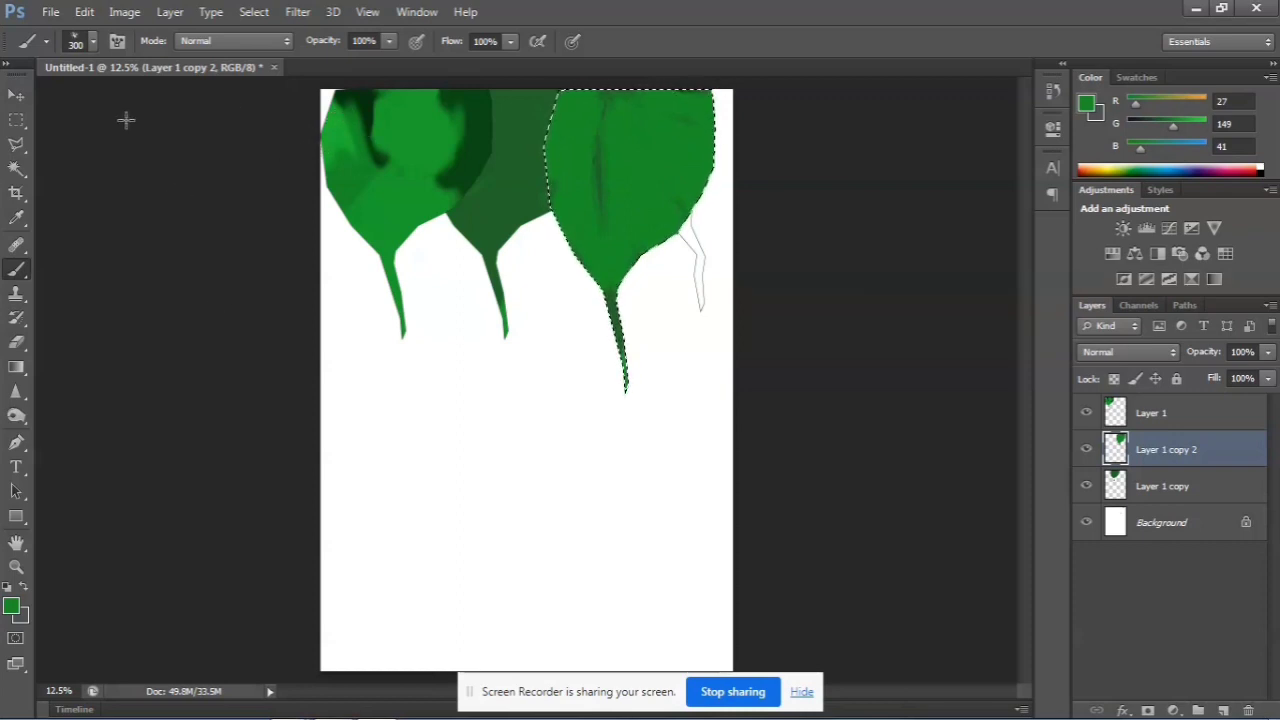
key("ctrl+d")
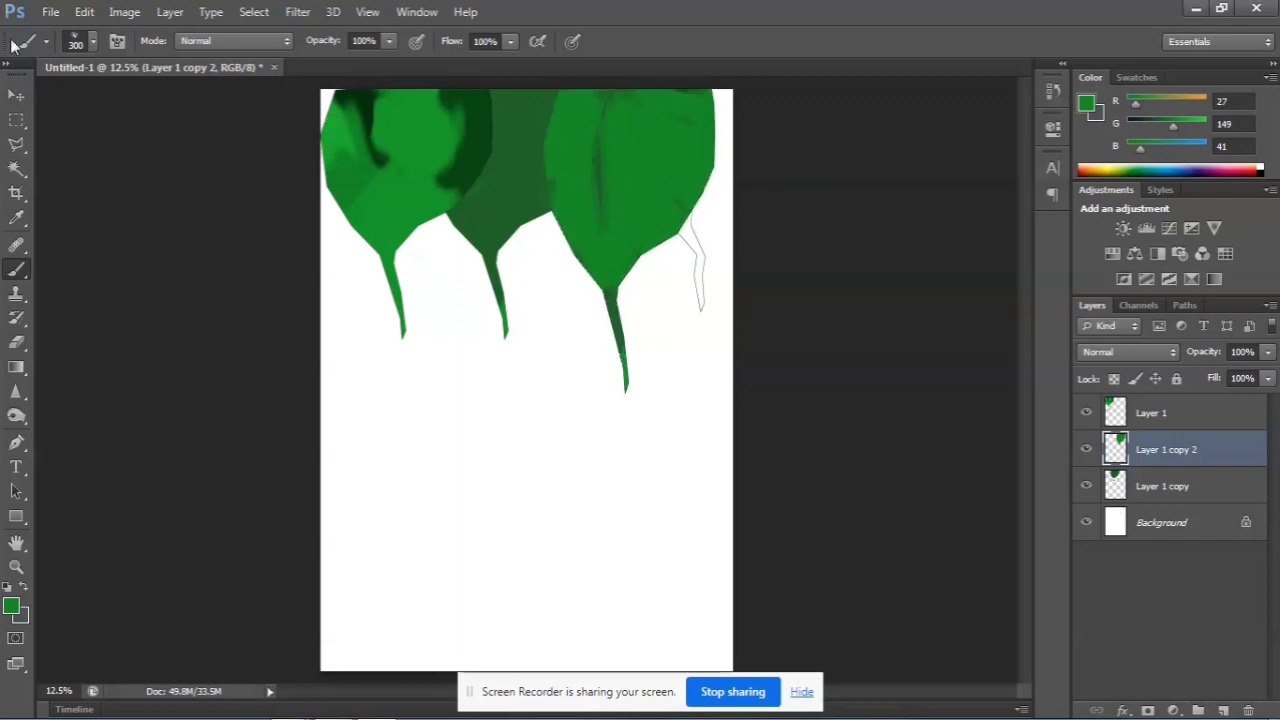
Duplicate the recolored rightmost shape and place the copy below the first shape at the page's left edge
left_click(16, 95)
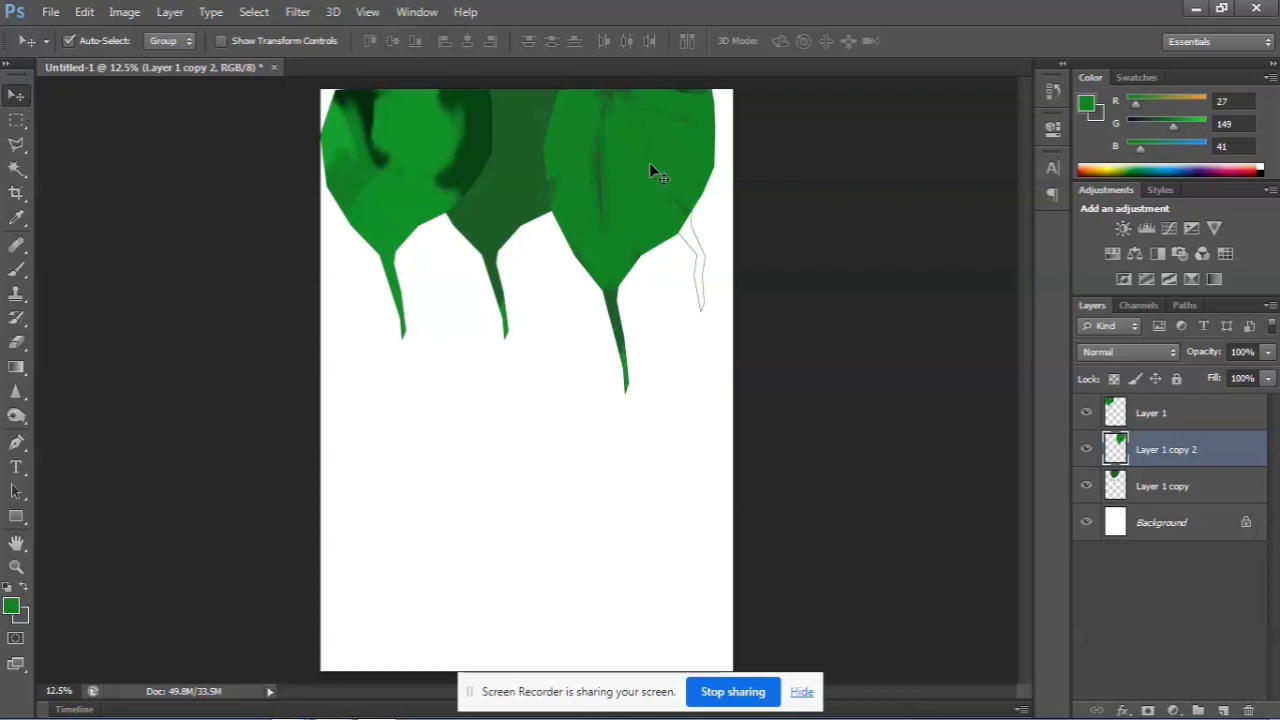
key("ctrl+j")
left_click_drag(659, 163, 424, 307)
Shorten the new copy with Free Transform, shift it up behind the first shape, and move Layer 1 copy 3 below Layer 1 copy
key("ctrl+t")
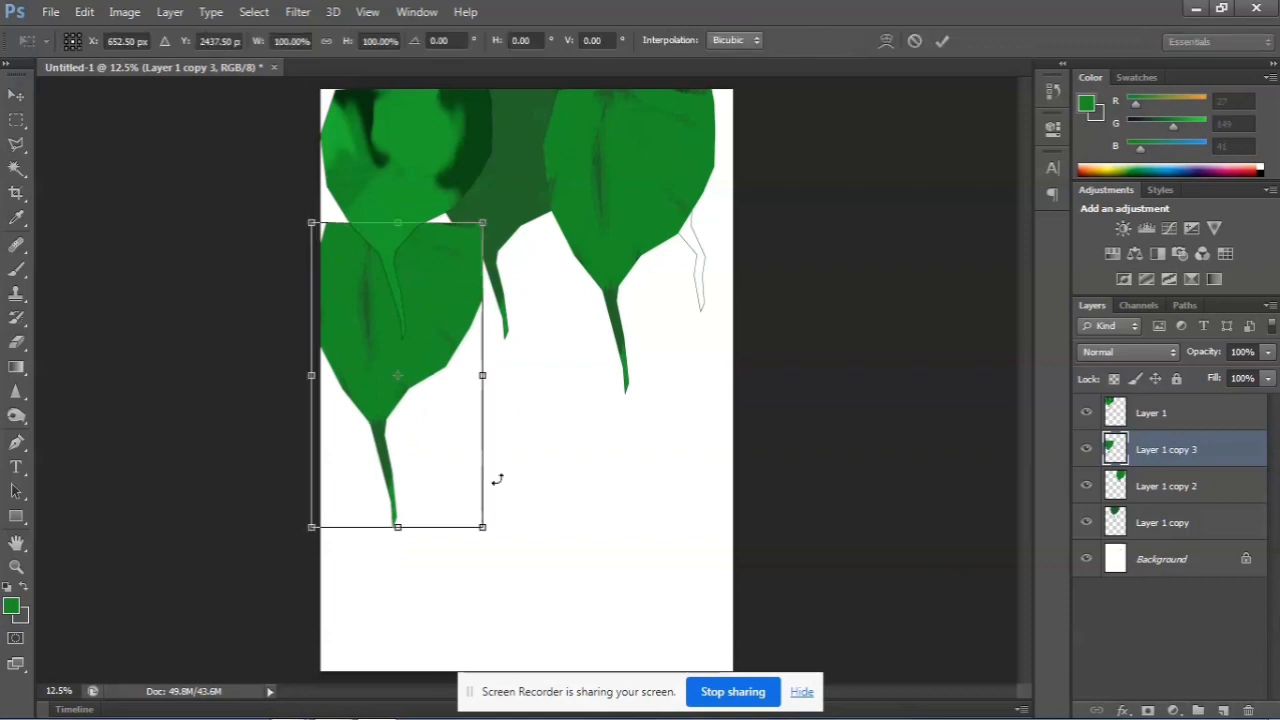
left_click_drag(481, 525, 490, 540)
left_click_drag(387, 547, 400, 481)
mouse_move(450, 319)
left_mouse_down()
mouse_move(475, 325)
mouse_move(452, 299)
left_mouse_up()
key("Return")
left_click_drag(1168, 456, 1169, 506)
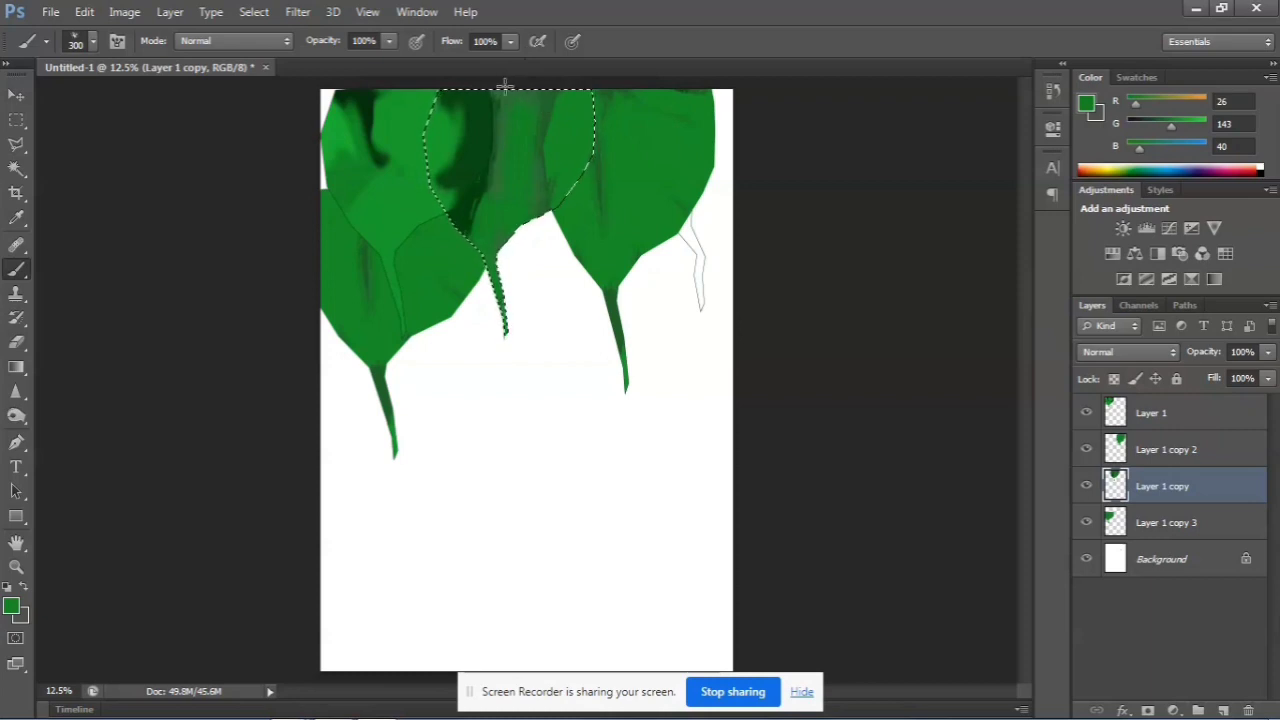
Paint the selected middle shape bright green, shade it beside the rightmost shape with a sampled dark green, and deselect
left_click_drag(505, 90, 465, 208)
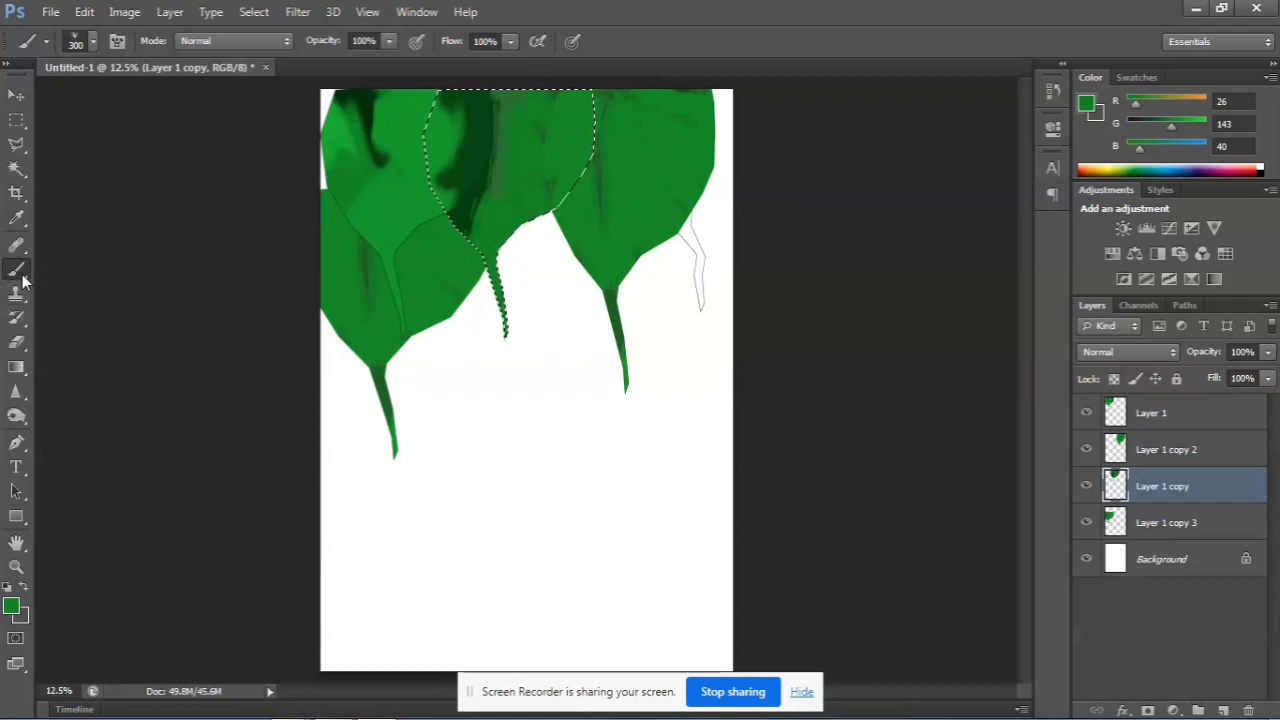
left_click(16, 218)
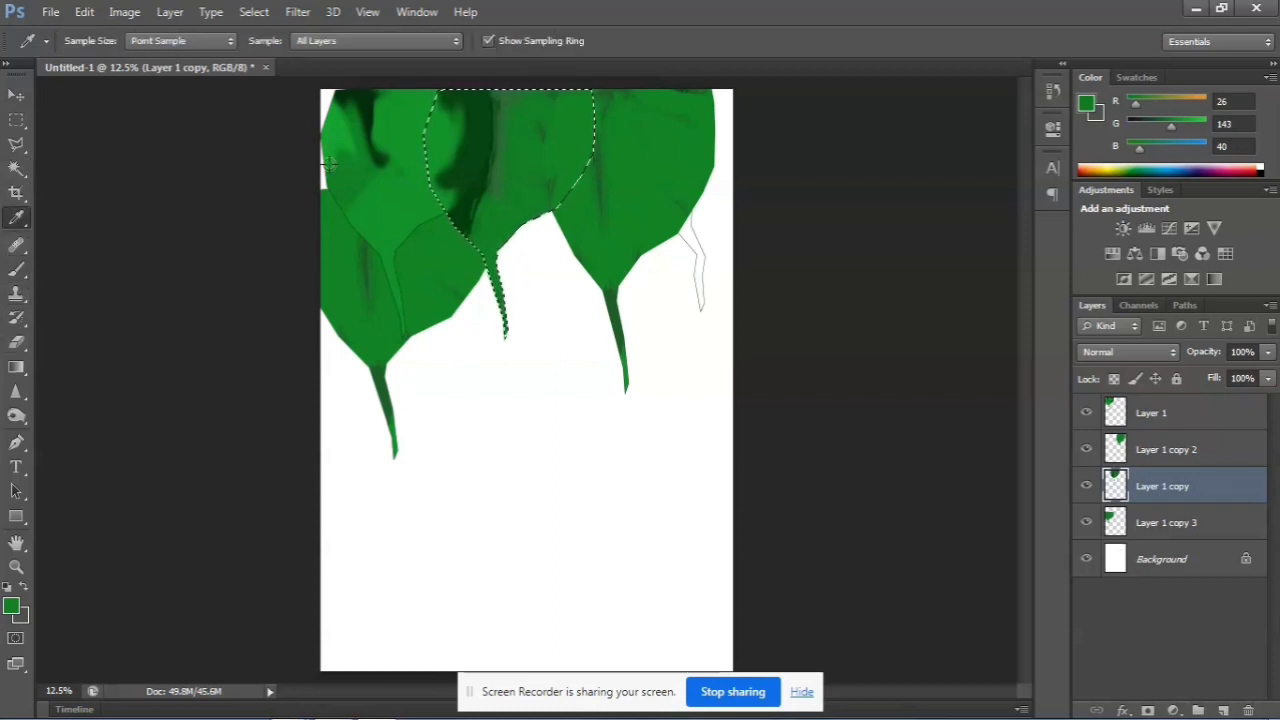
left_click(470, 188)
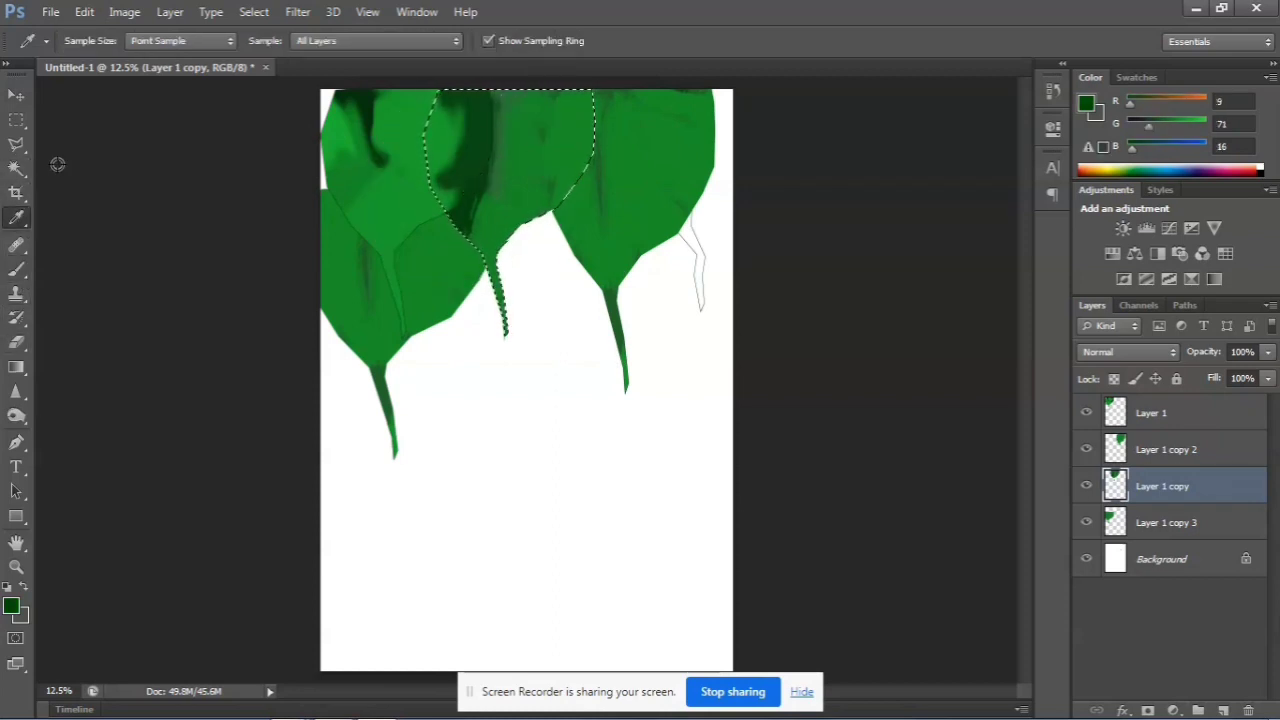
left_click(16, 270)
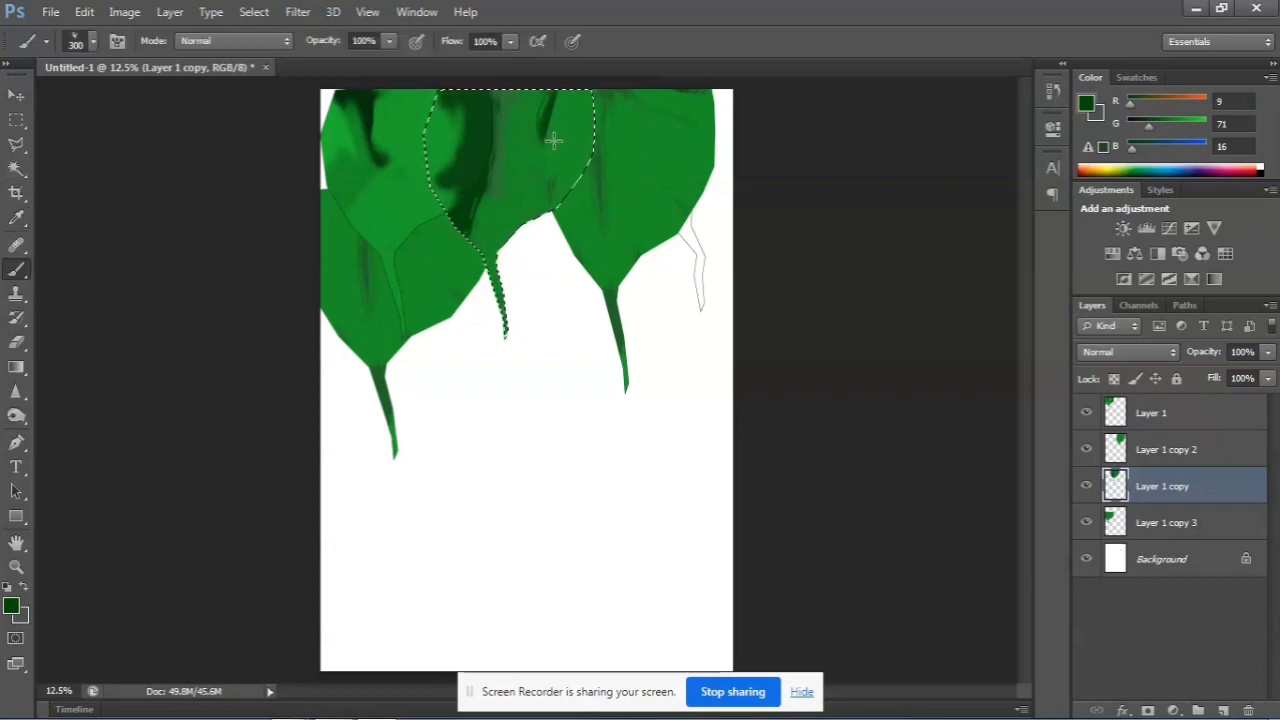
left_click_drag(553, 141, 532, 313)
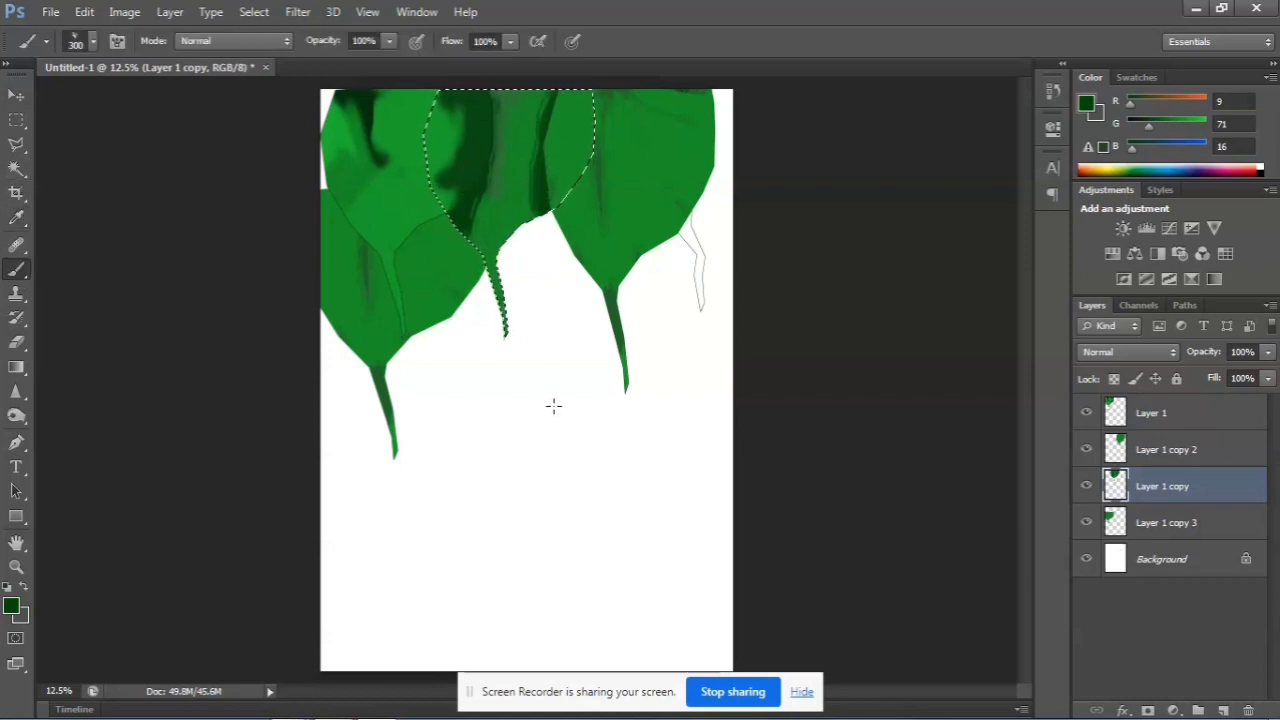
key("ctrl+d")
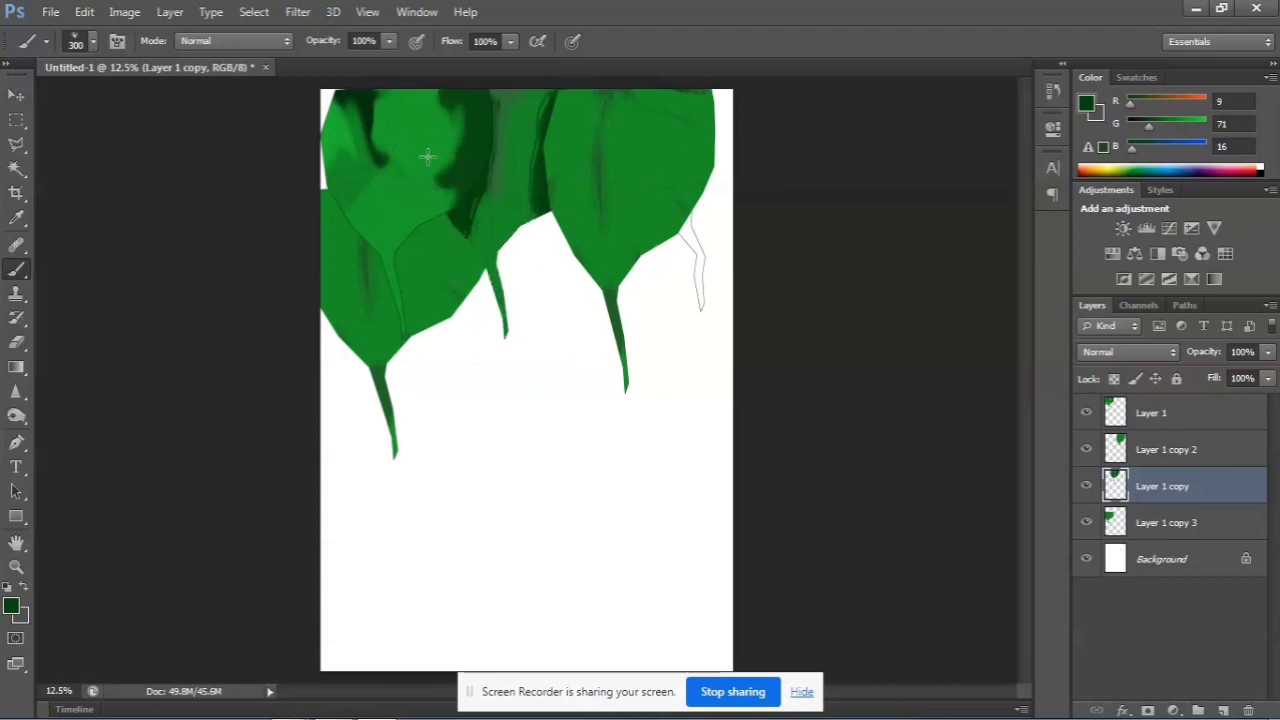
Select the first shape on Layer 1 by selecting its empty surroundings and inverting the selection
left_click(18, 95)
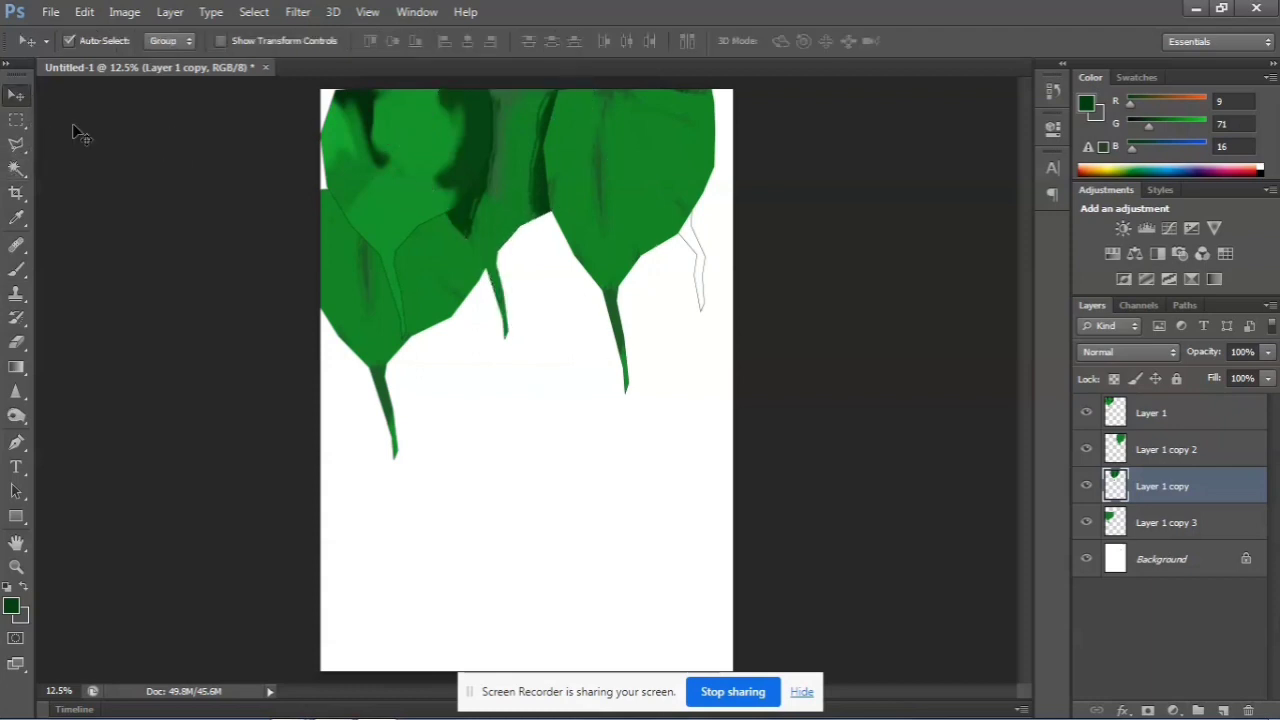
left_click(355, 171)
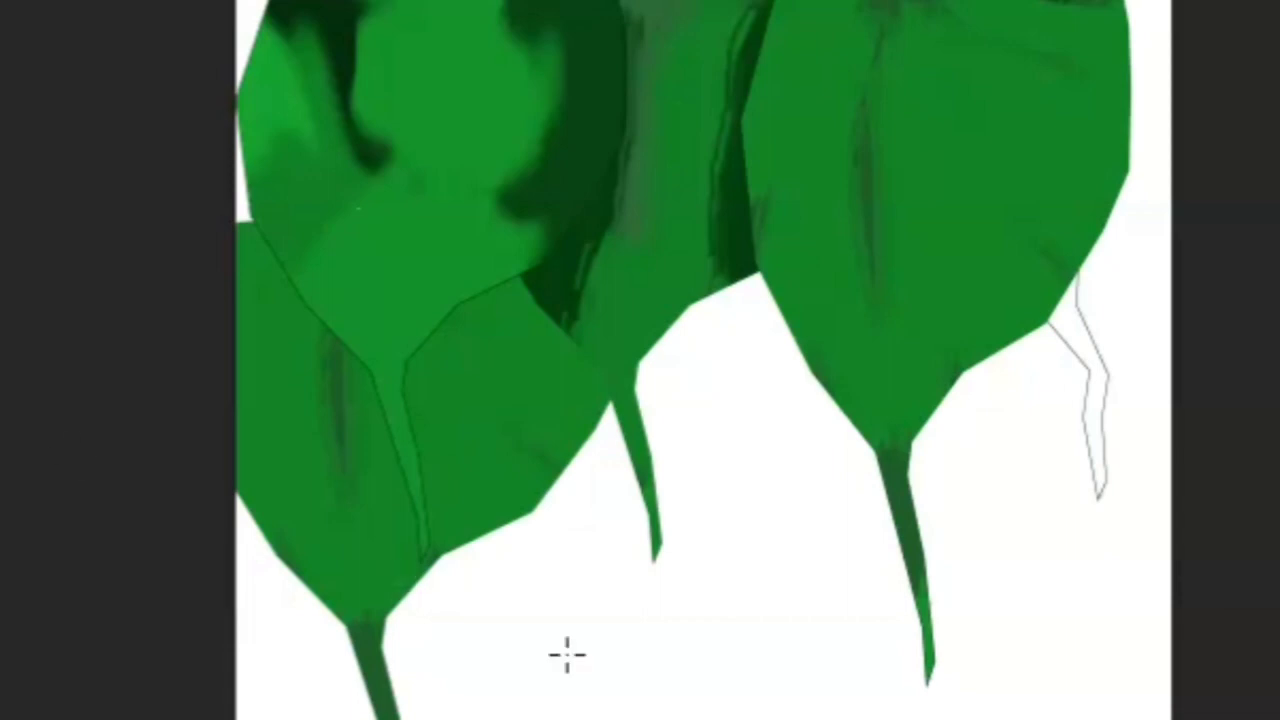
left_click(609, 697)
key("ctrl+shift+i")
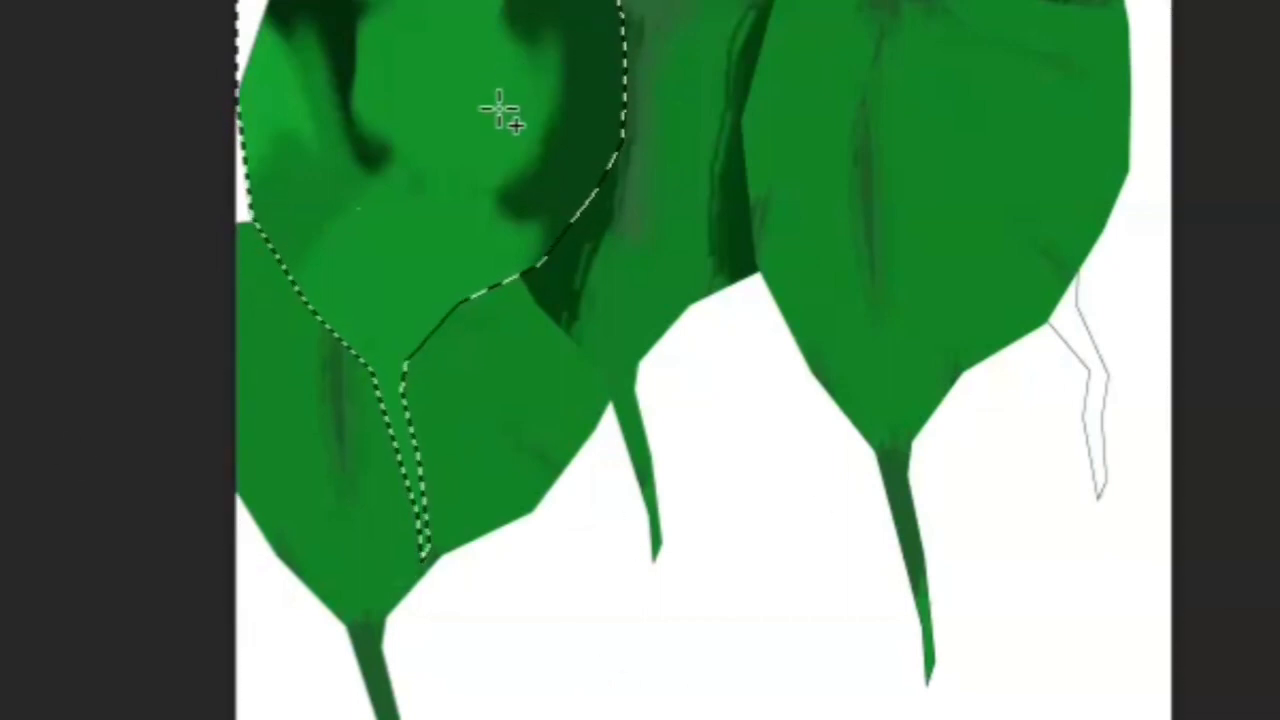
key("v")
left_click_drag(442, 212, 553, 230)
key("ctrl+z")
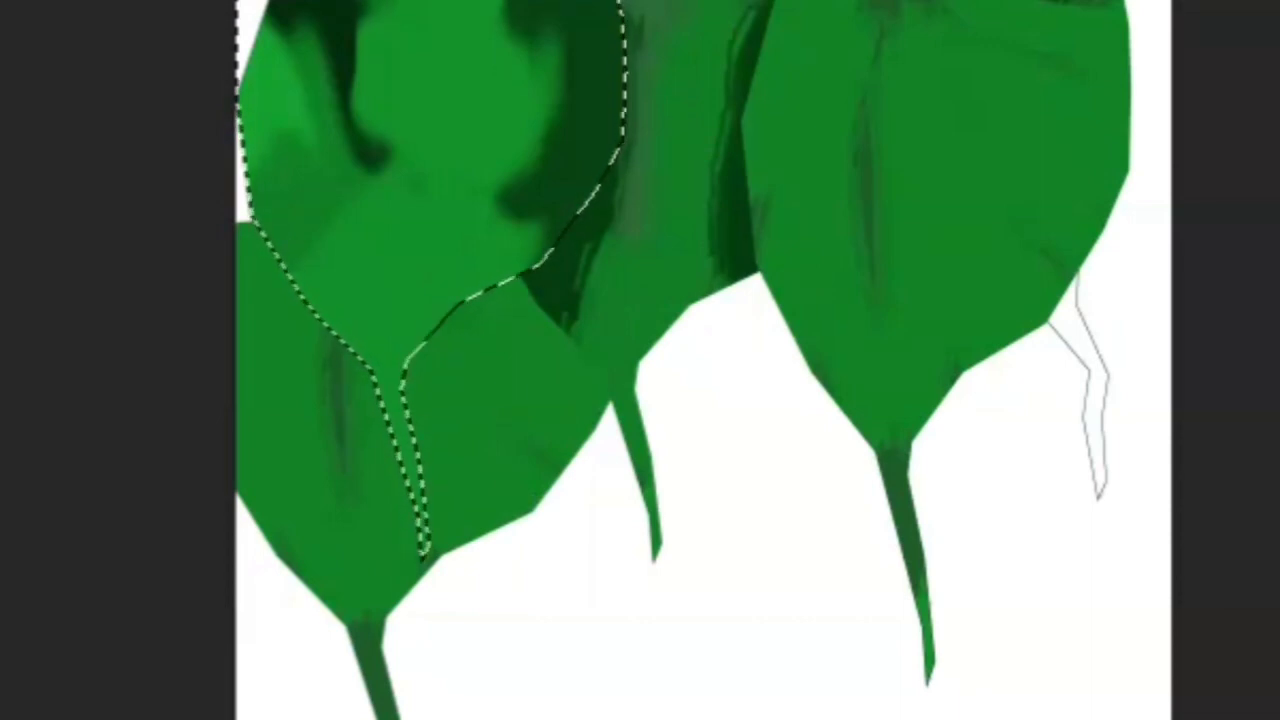
Set the foreground color to light green (RGB 131, 226, 142) and brush it over the selected first shape
left_click(2, 717)
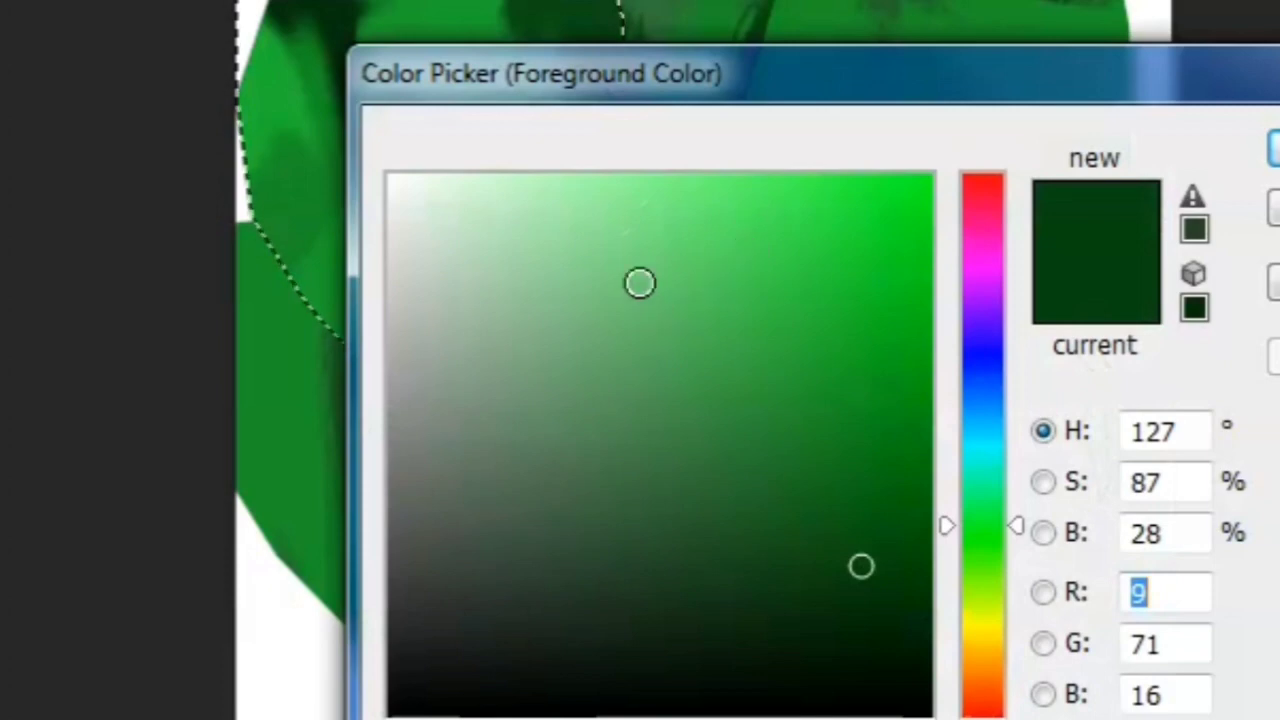
left_click(614, 237)
left_click(1274, 150)
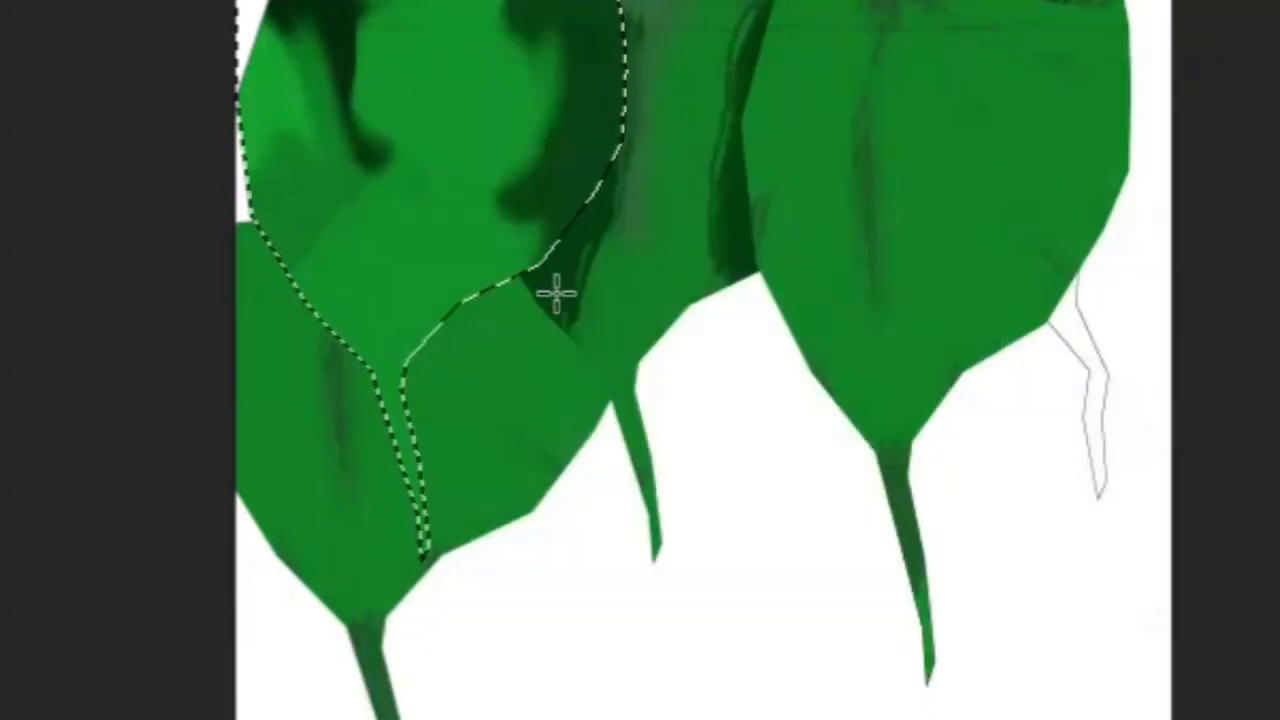
mouse_move(500, 272)
left_mouse_down()
mouse_move(571, 223)
mouse_move(617, 109)
mouse_move(618, 55)
left_mouse_up()
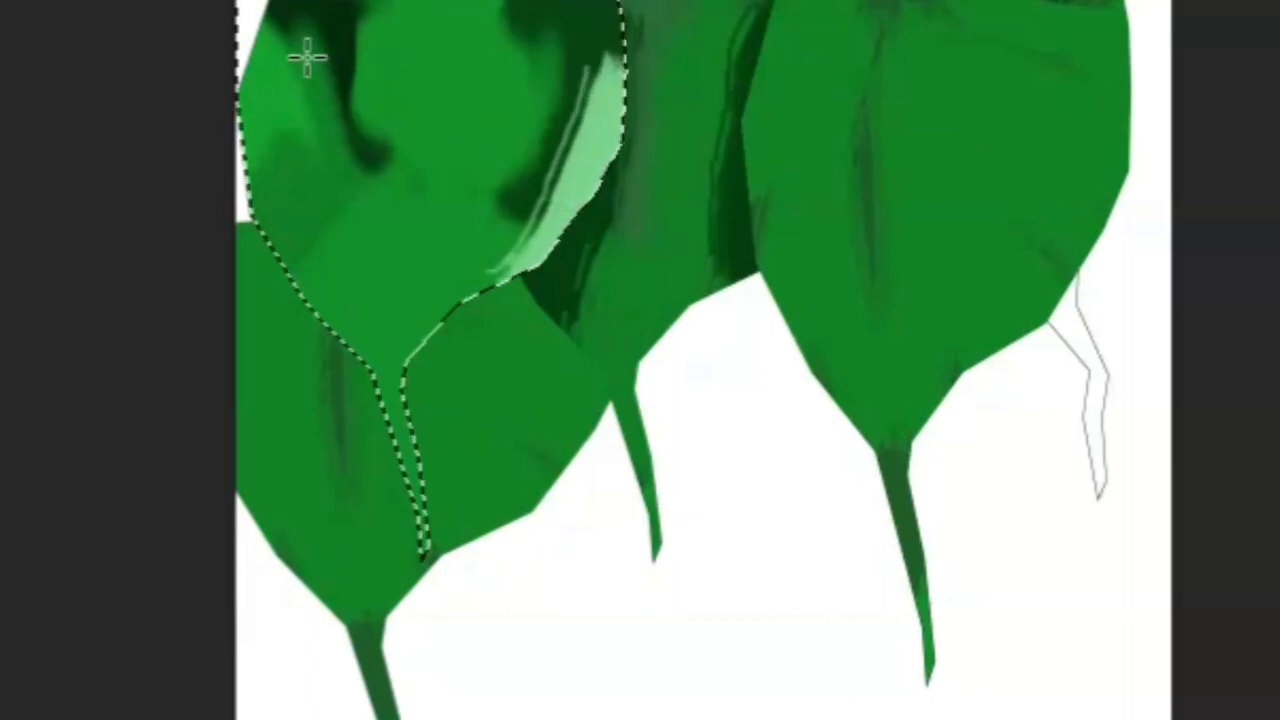
mouse_move(306, 57)
left_mouse_down()
mouse_move(277, 23)
mouse_move(308, 66)
left_mouse_up()
left_click_drag(309, 205, 309, 414)
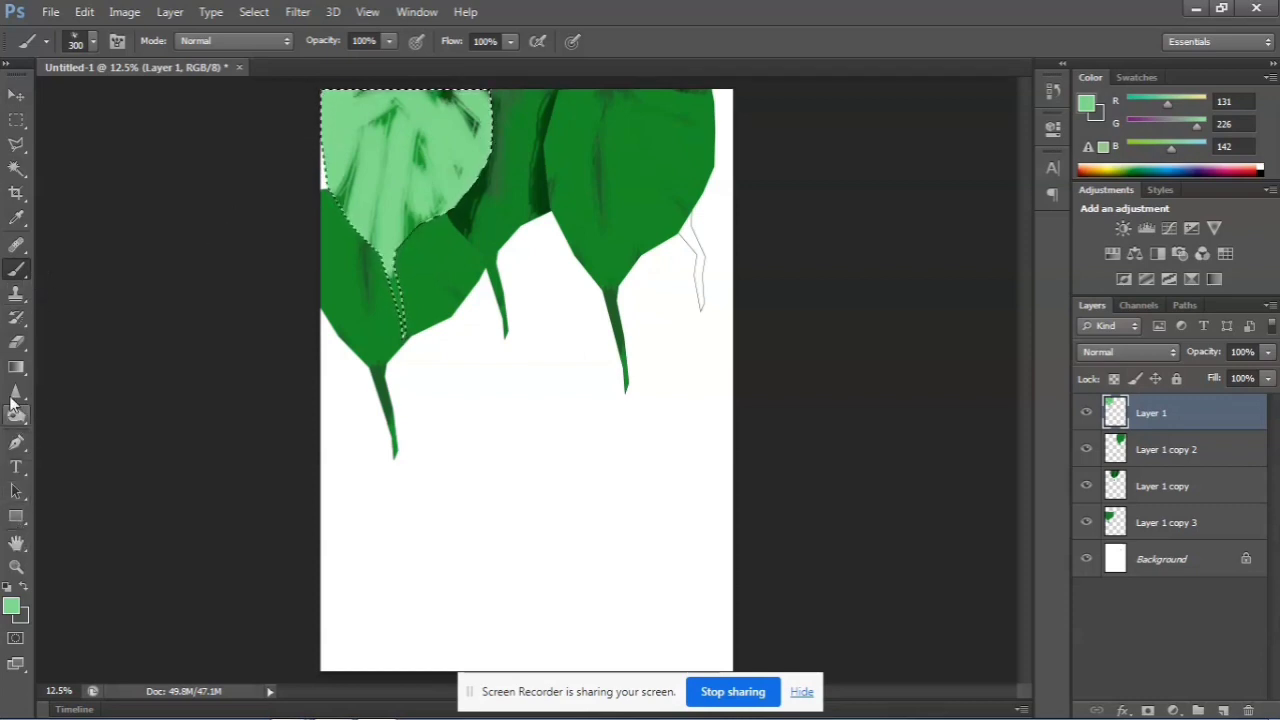
Sample the green beside the first shape and paint over its light strokes at brush size 600, leaving a few light streaks
left_click(16, 219)
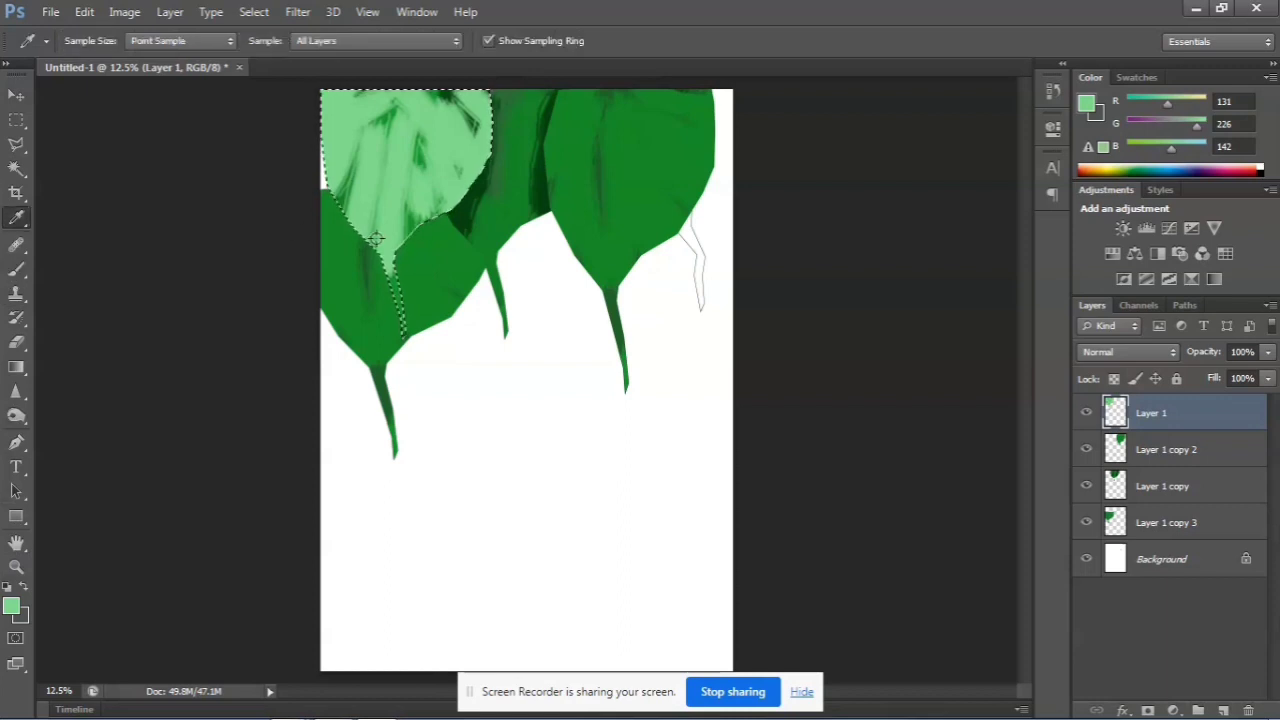
left_click(410, 263)
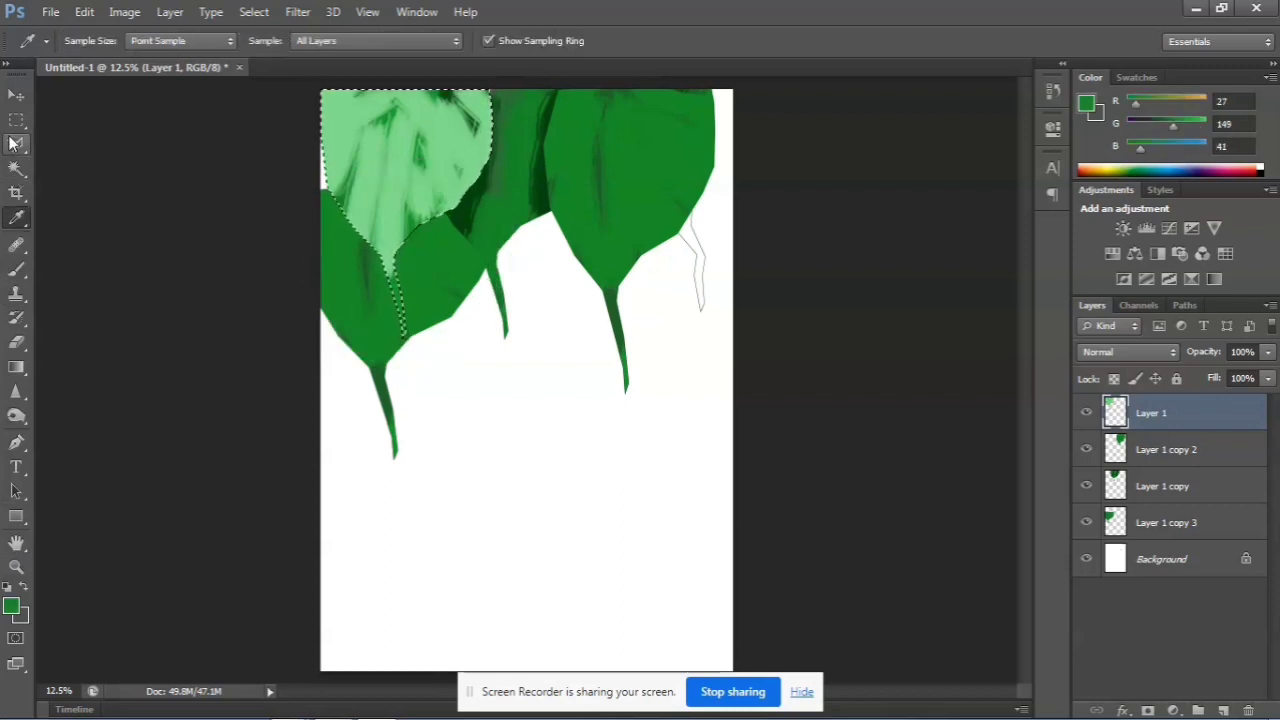
left_click(25, 271)
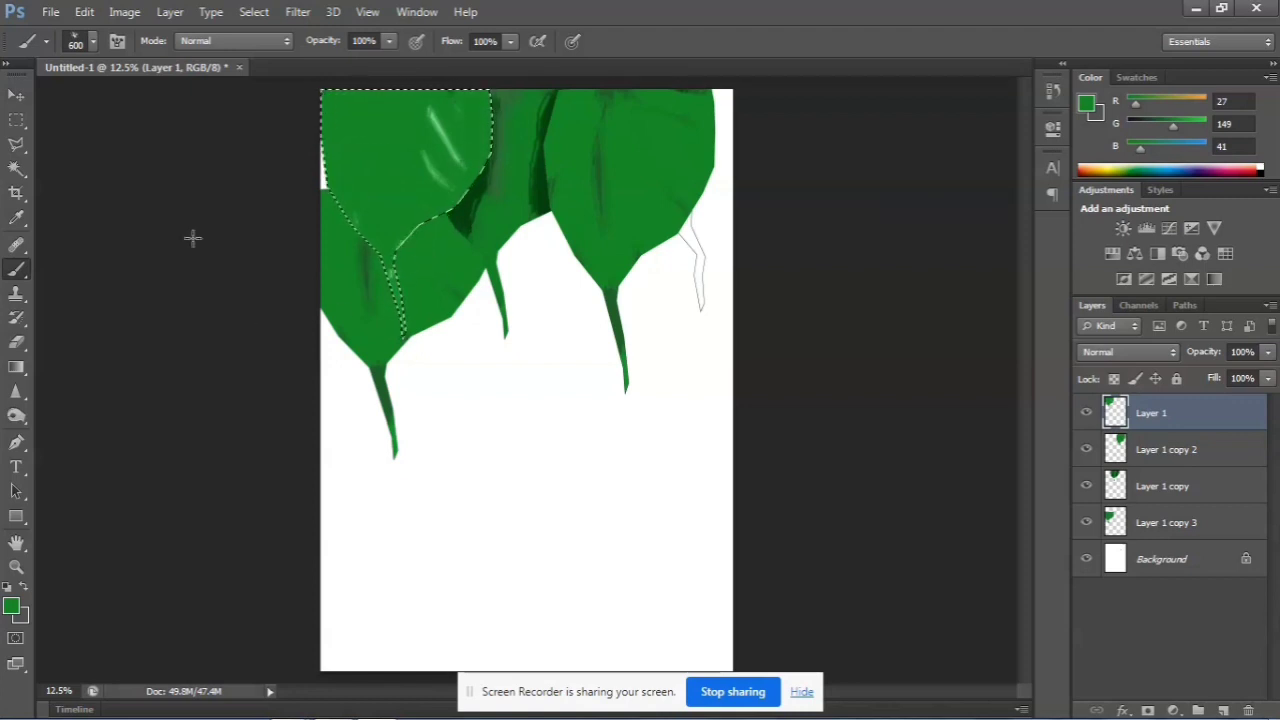
Set the foreground color to the darker green 136d1d and switch to the Brush tool
left_click(16, 95)
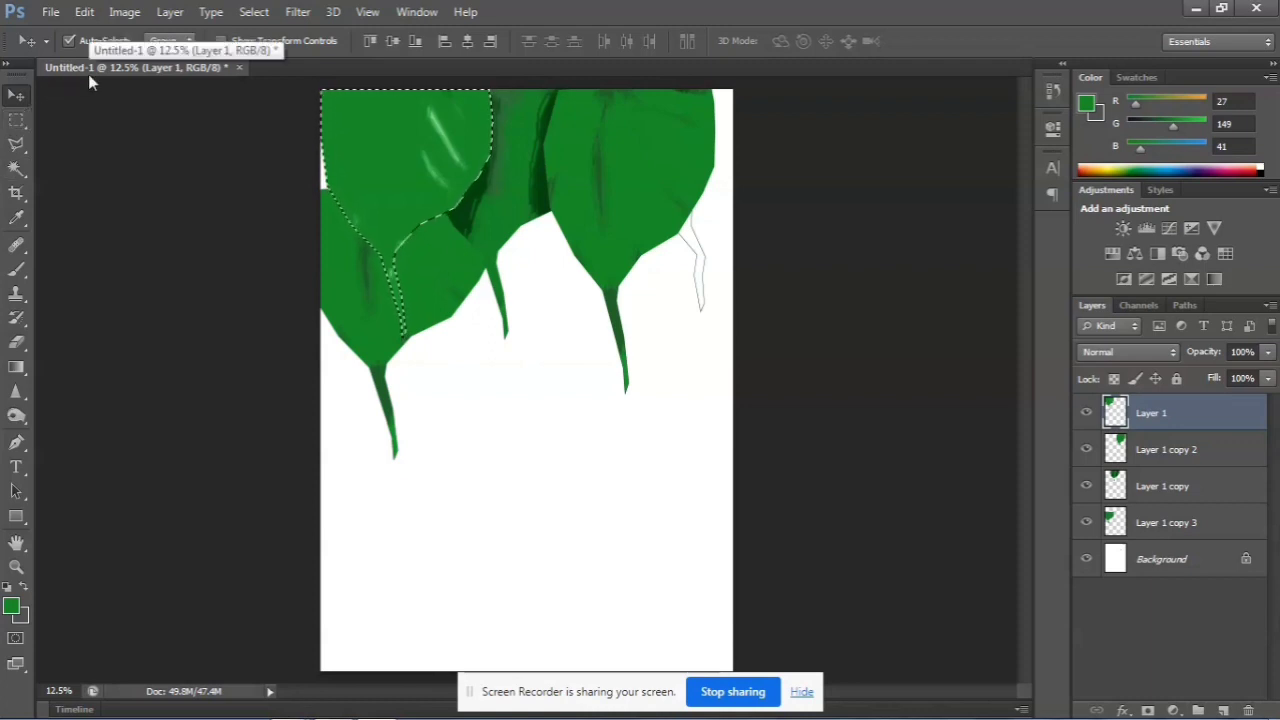
left_click(12, 610)
left_click(586, 303)
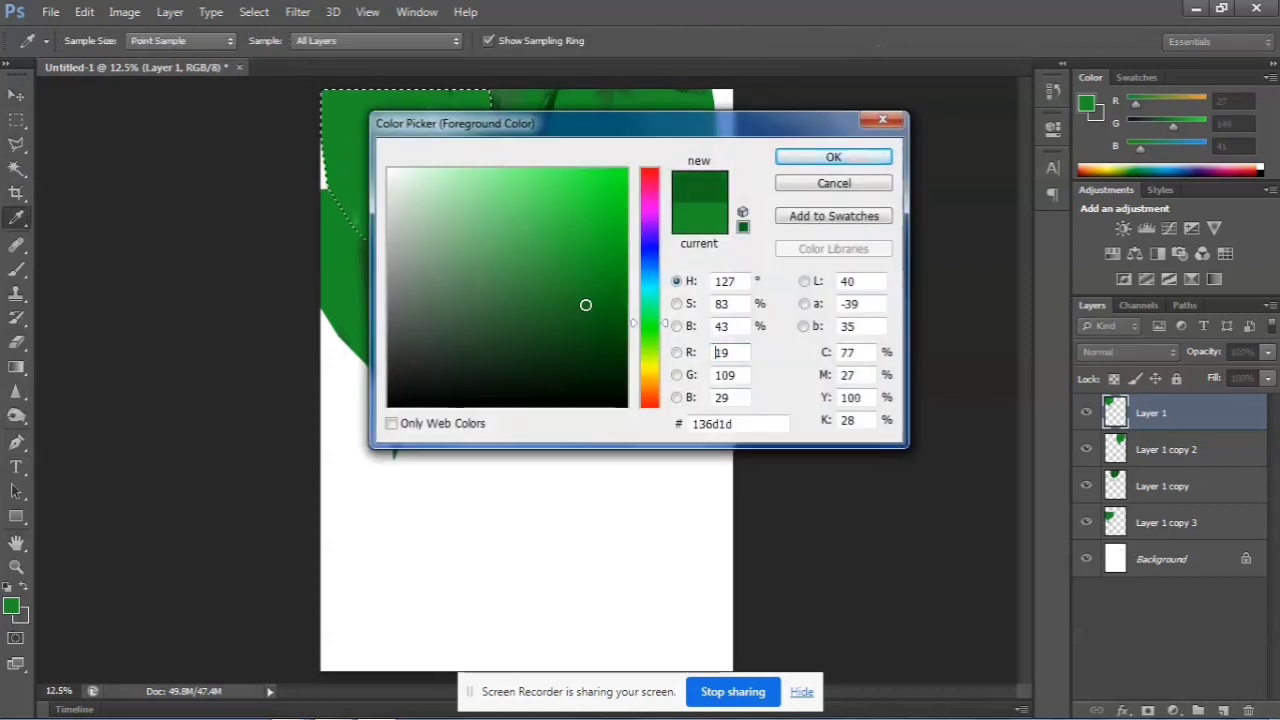
left_click(833, 157)
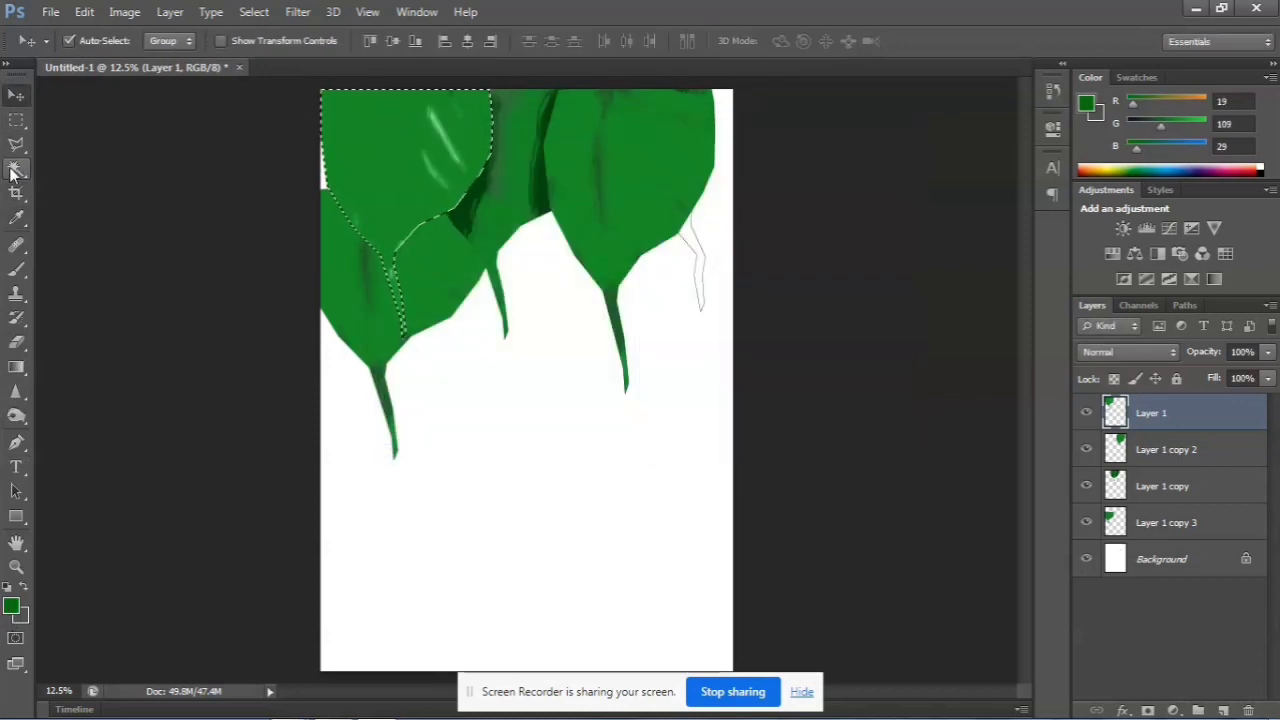
left_click(16, 272)
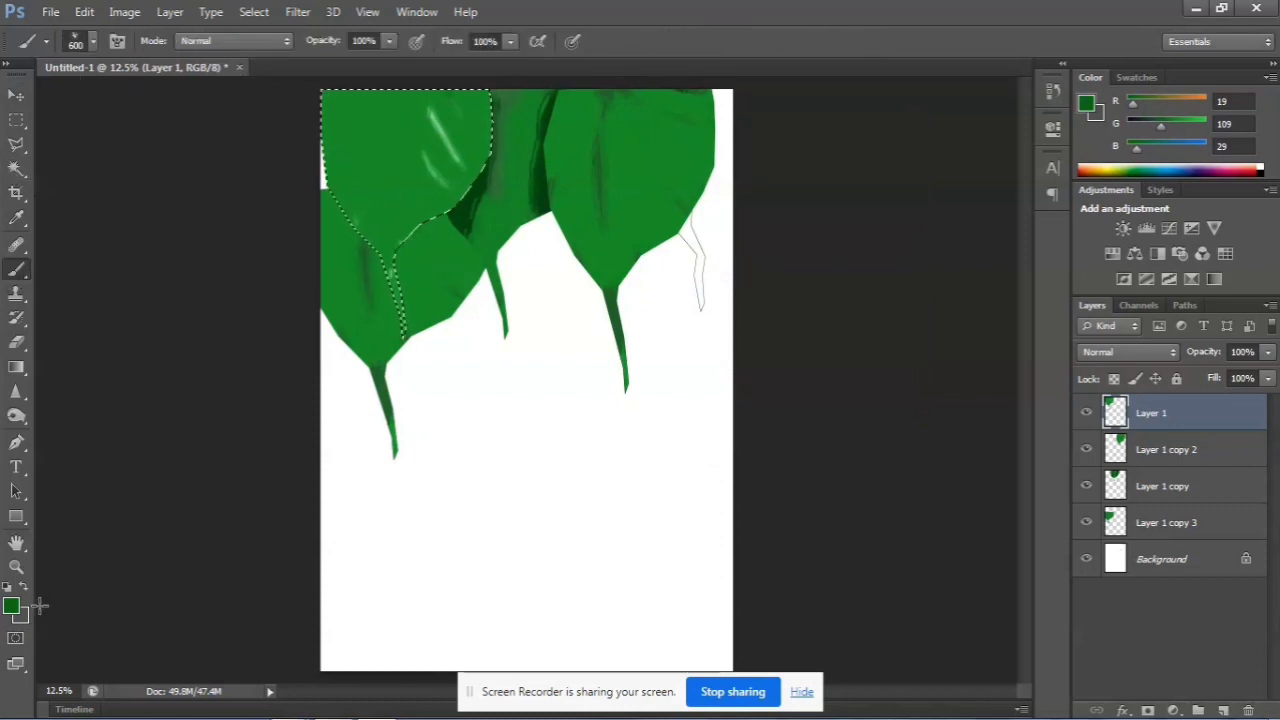
Sample the green of the first shape and set the foreground color to the darker green 0a5913 for brushing
left_click(16, 219)
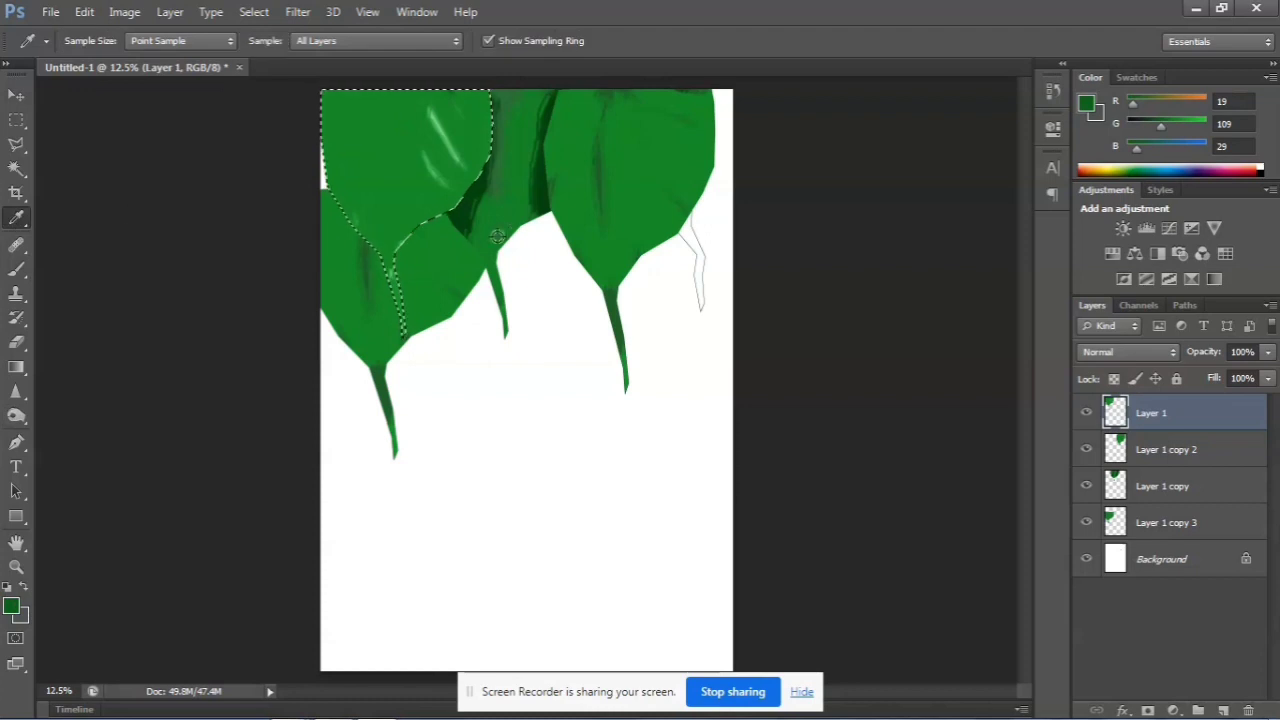
left_click(362, 274)
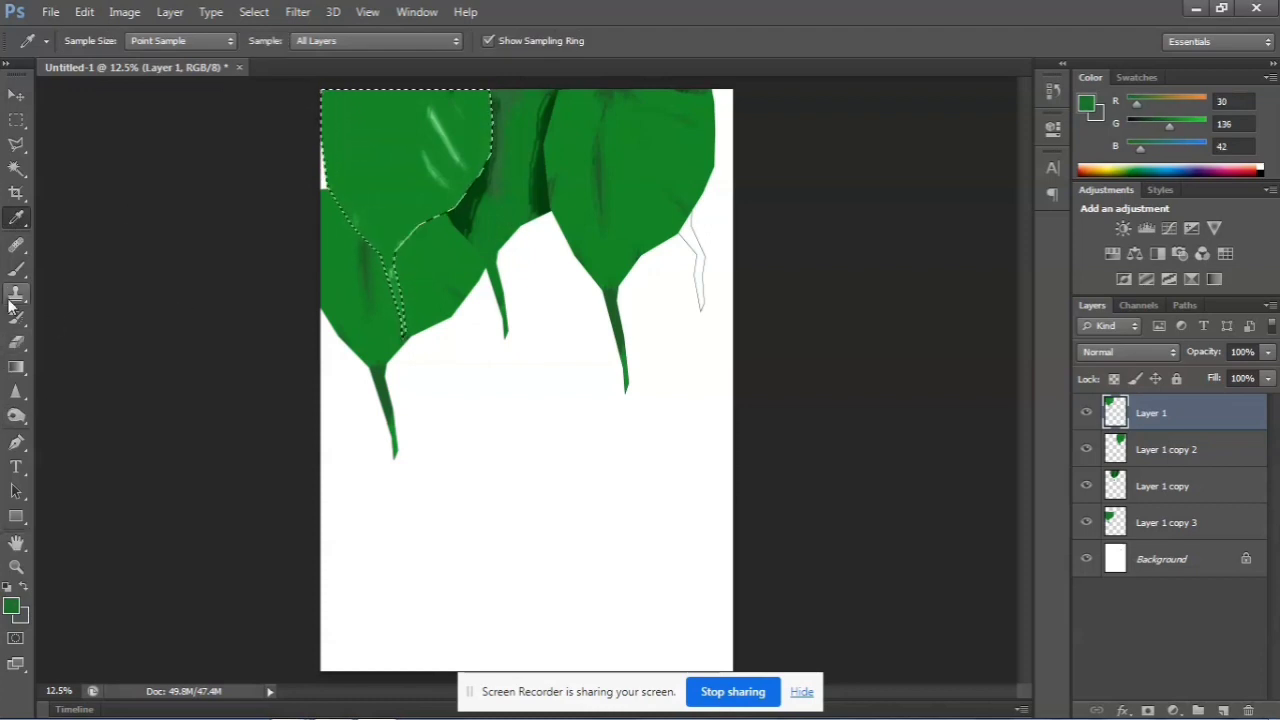
left_click(16, 268)
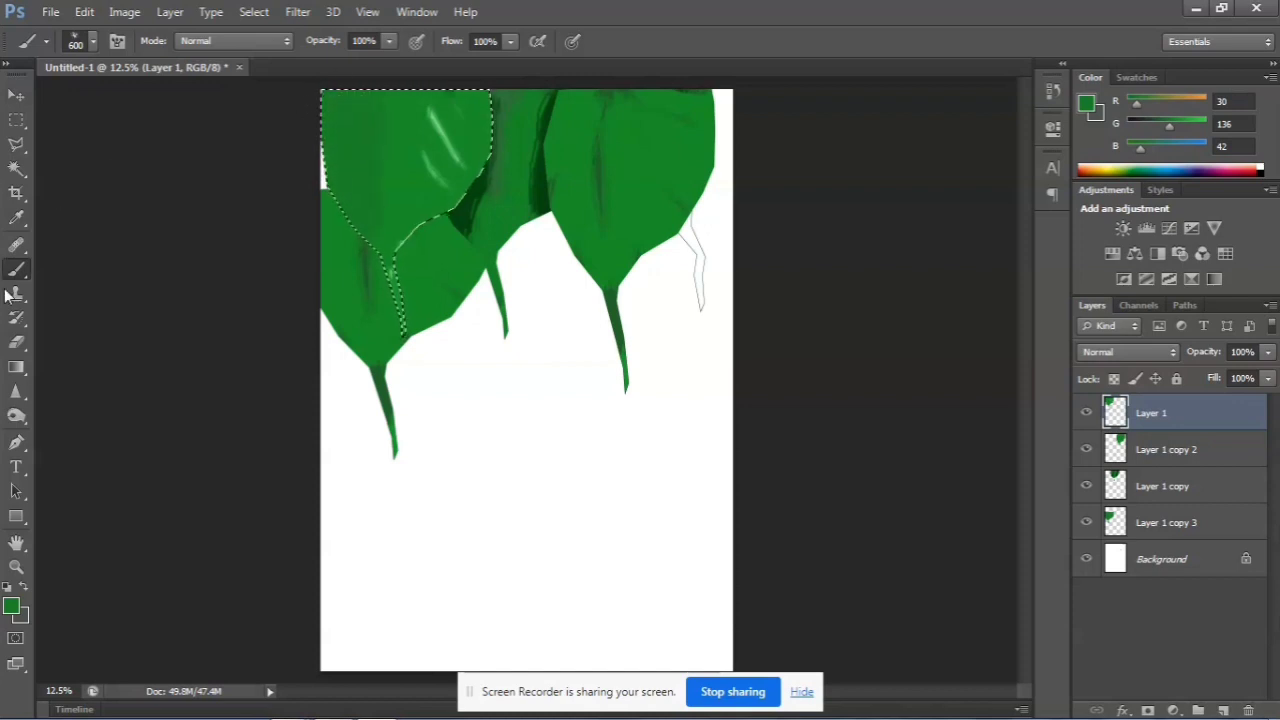
left_click(11, 606)
left_click(600, 323)
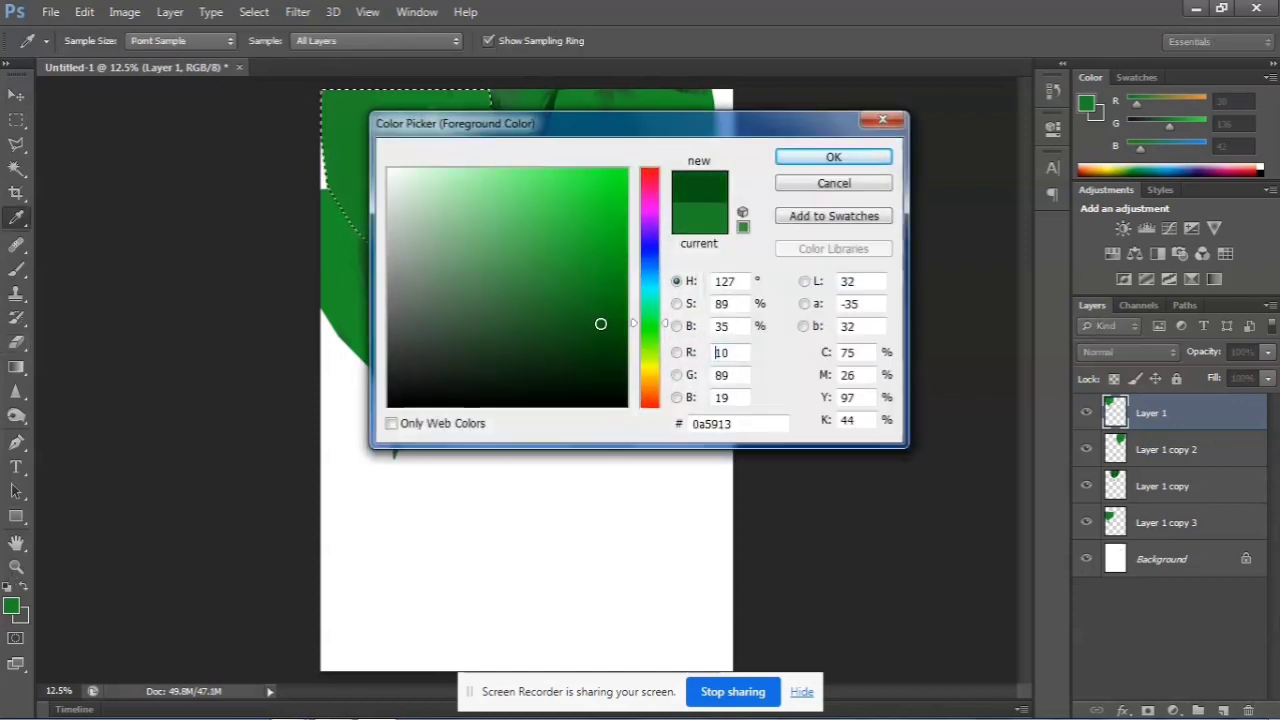
left_click(789, 160)
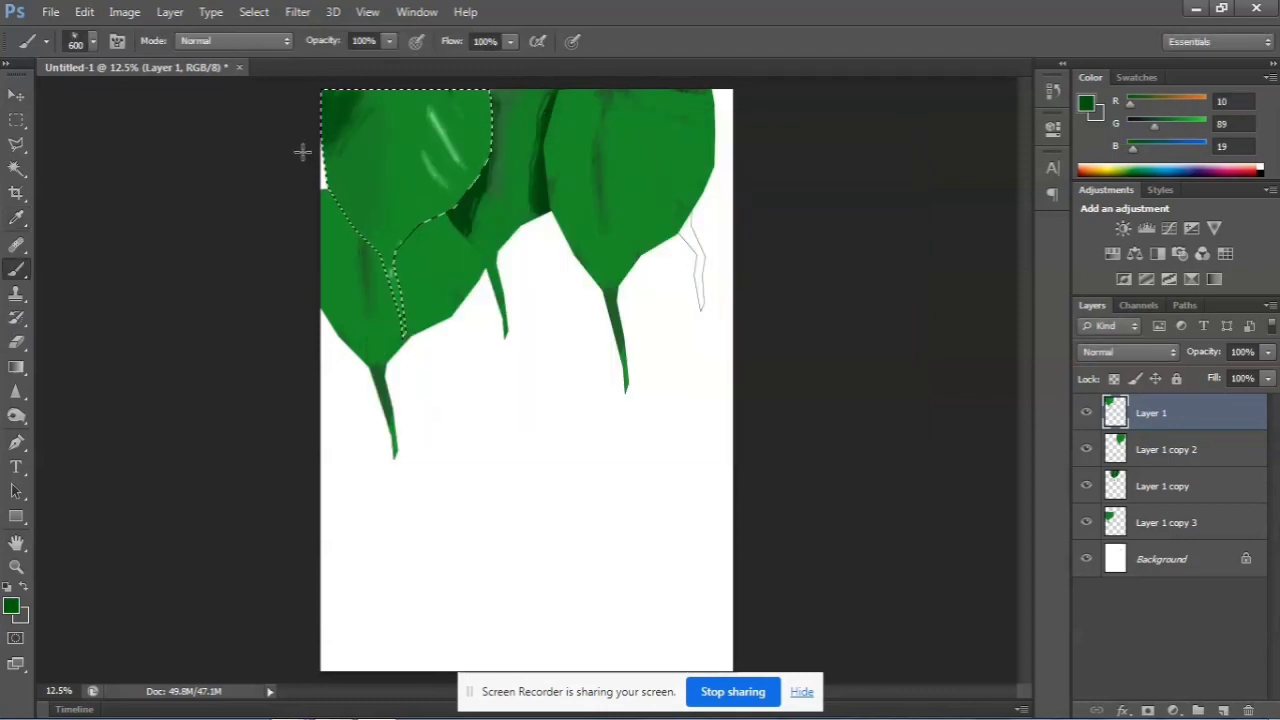
Brush dark green shading along the outer edge of the first shape, undoing unwanted strokes, and clear the selection
mouse_move(302, 152)
left_mouse_down()
mouse_move(314, 199)
mouse_move(334, 136)
mouse_move(378, 112)
mouse_move(326, 222)
left_mouse_up()
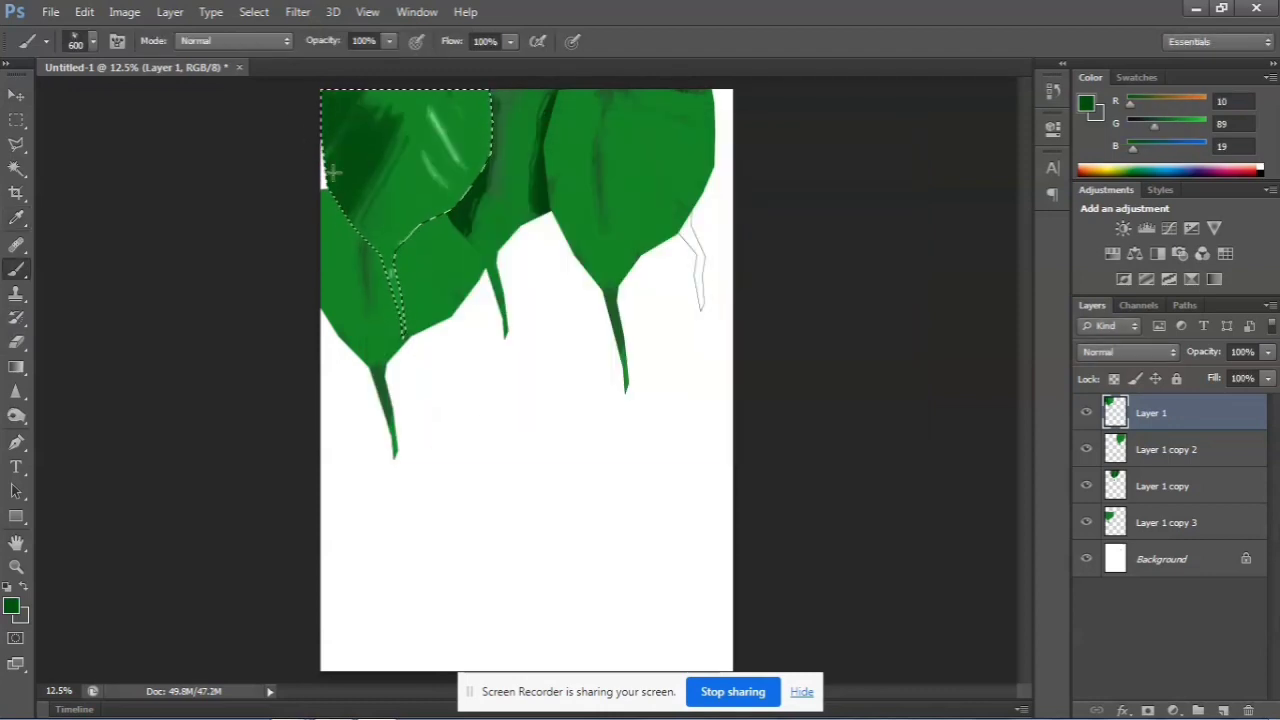
key("ctrl+z")
mouse_move(374, 131)
left_mouse_down()
mouse_move(346, 168)
mouse_move(356, 129)
mouse_move(339, 187)
mouse_move(345, 208)
mouse_move(353, 122)
mouse_move(361, 250)
left_mouse_up()
key("ctrl+z")
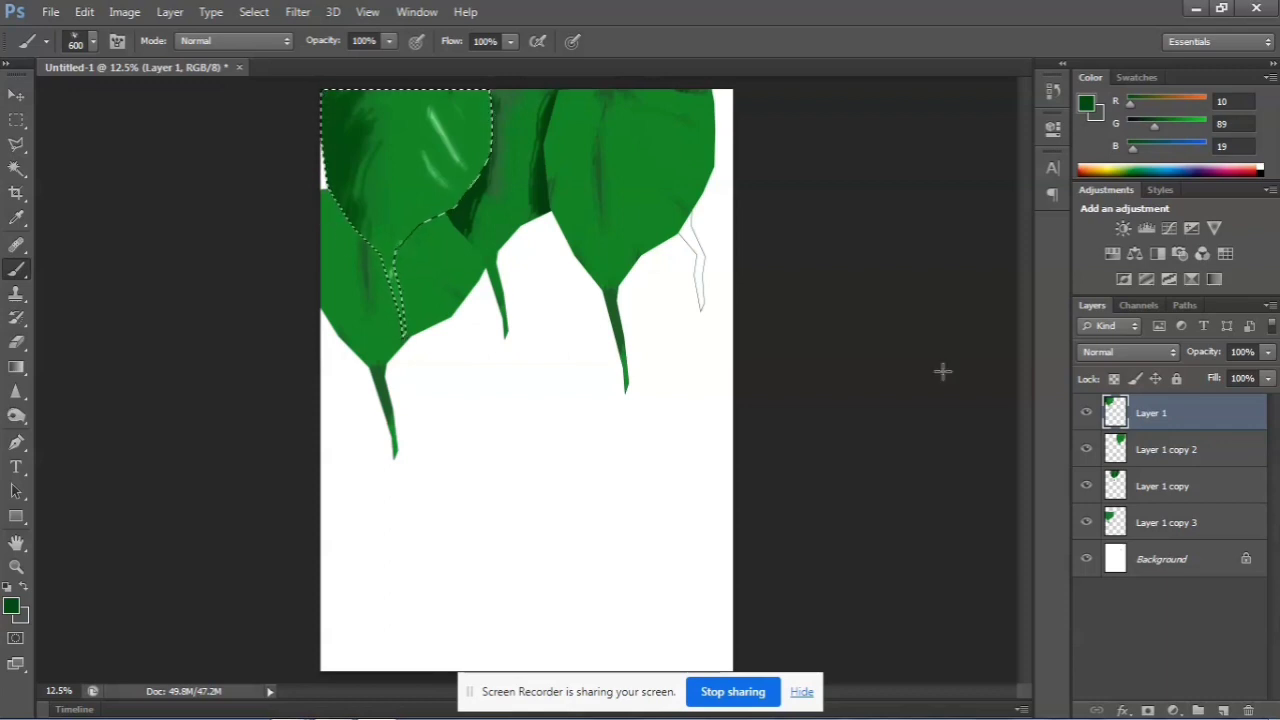
key("ctrl+d")
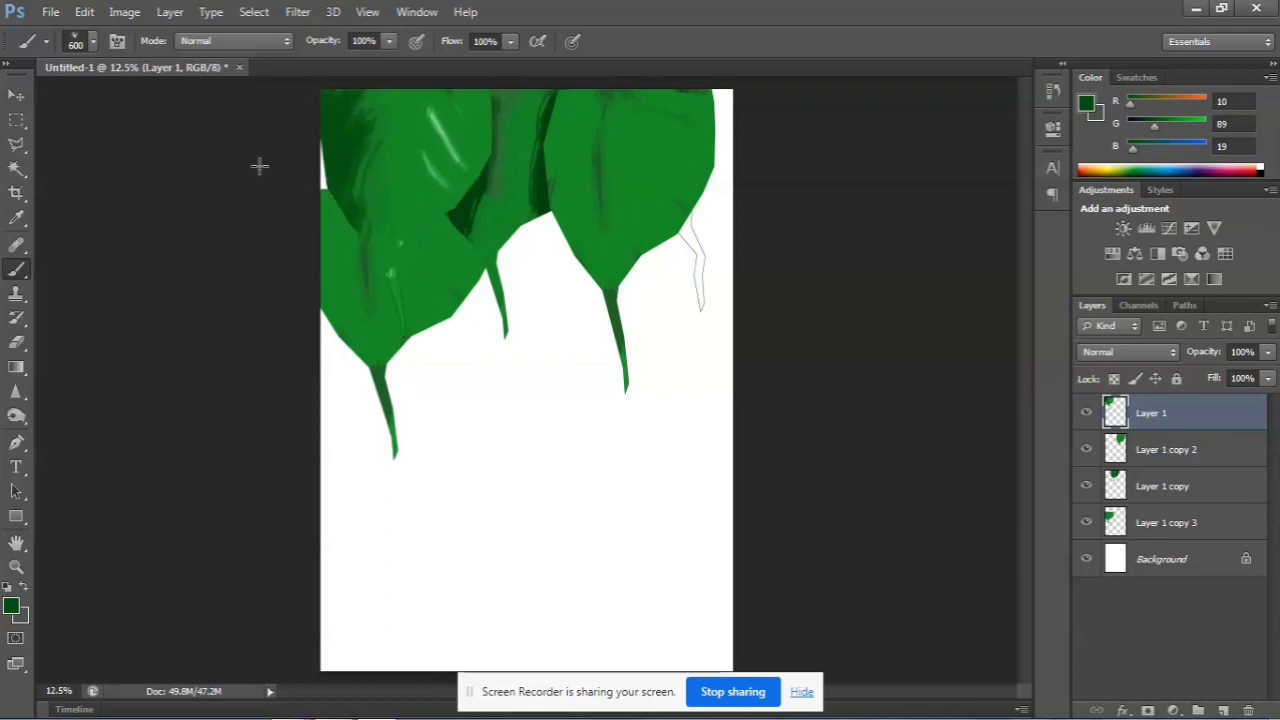
Select the lower leaf shape on Layer 1 copy 3 by selecting its empty surroundings and inverting the selection
left_click(16, 94)
left_click(381, 304)
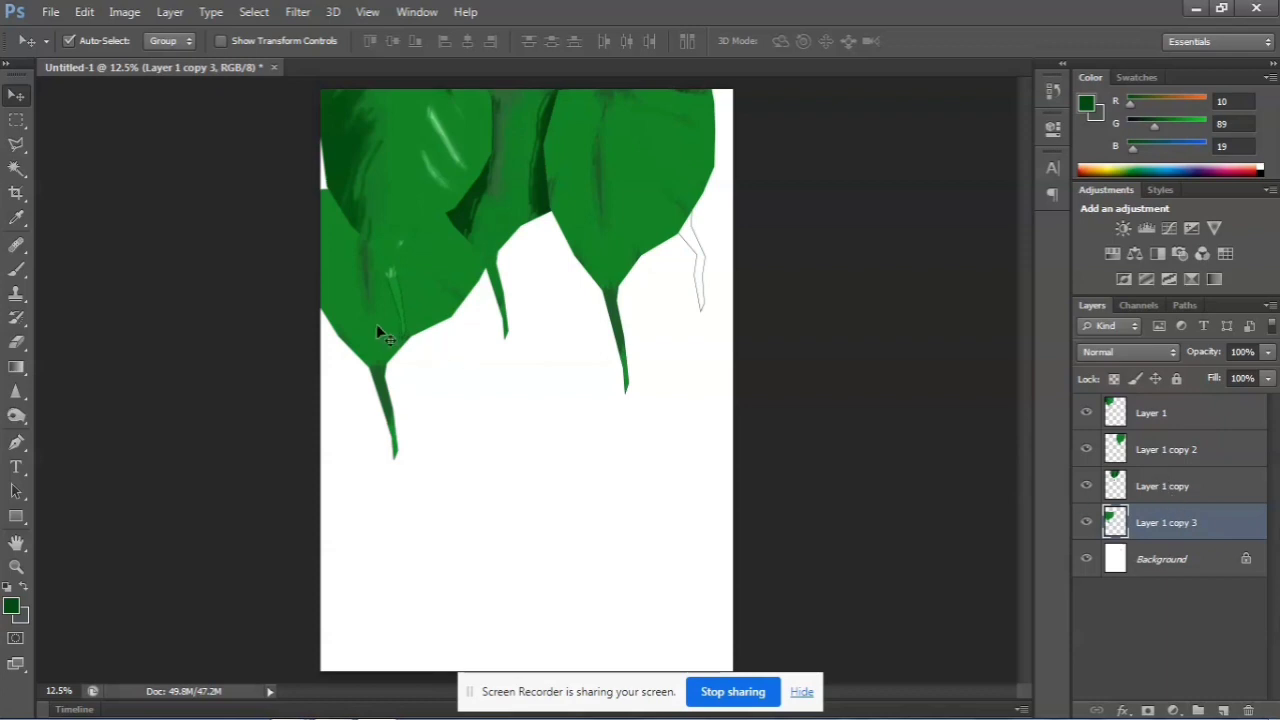
left_click(16, 168)
left_click(356, 514)
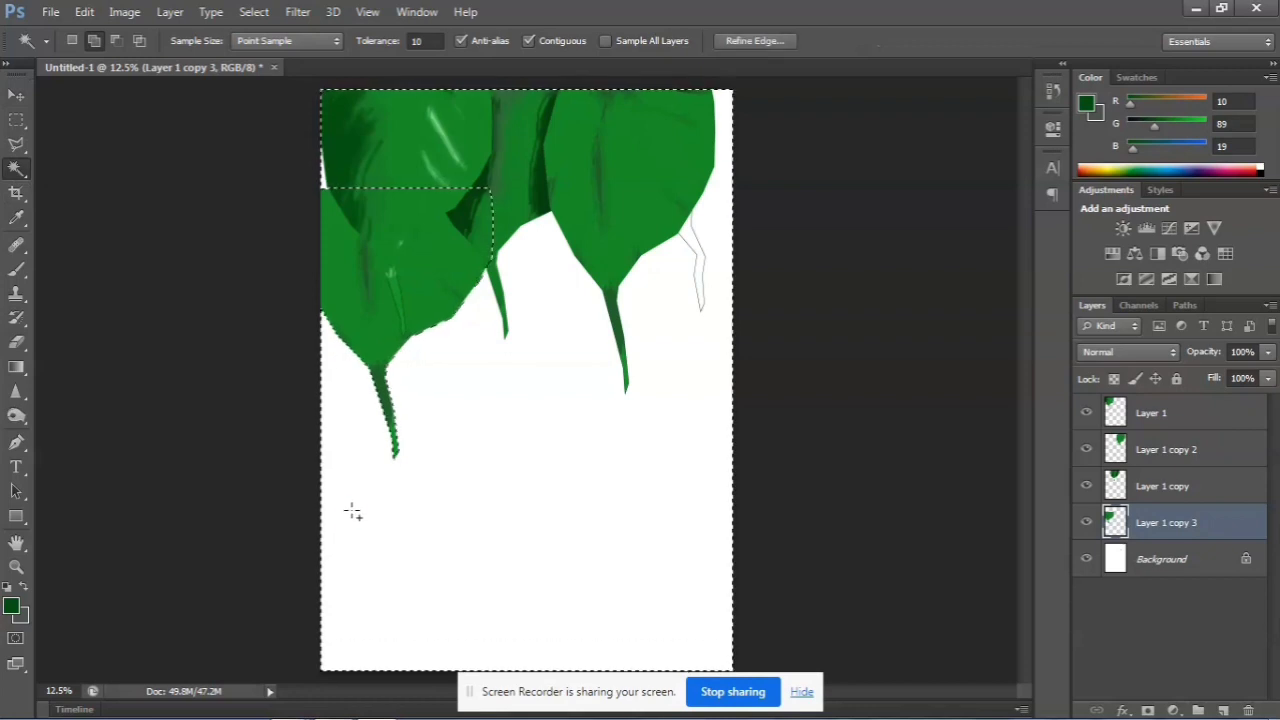
key("ctrl+shift+i")
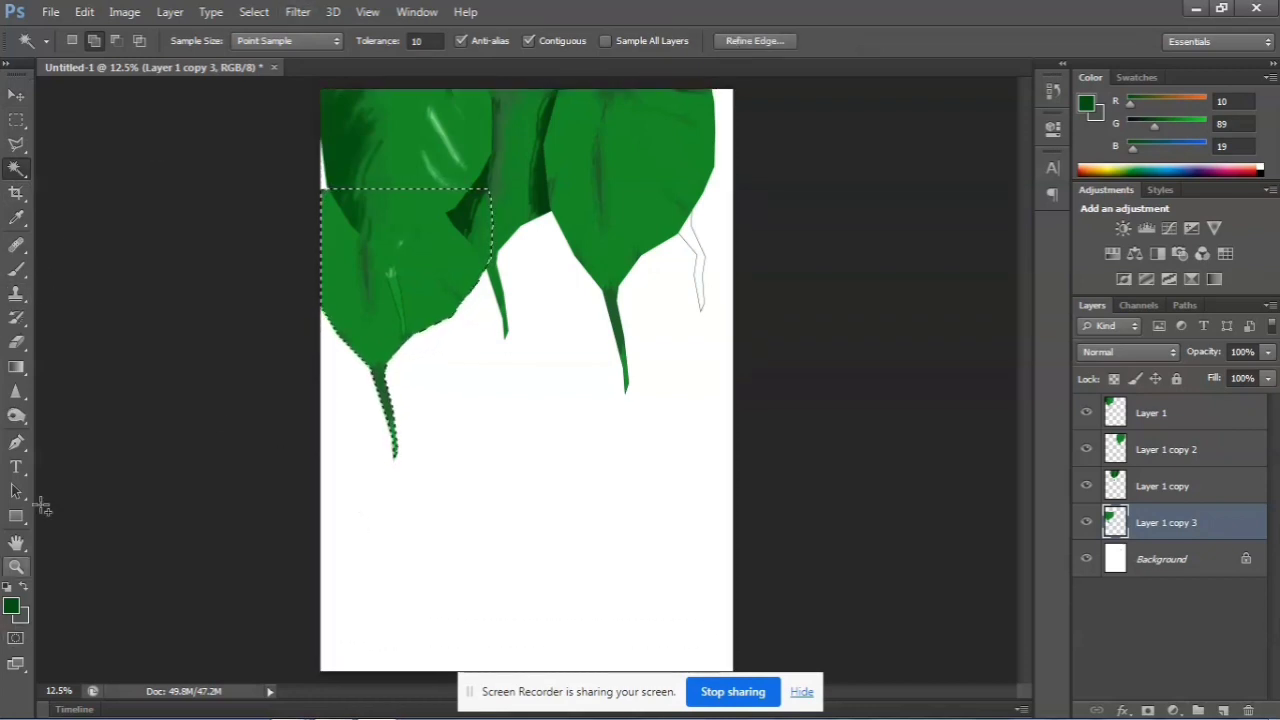
Brush dark green shading onto the Layer 1 copy 3 leaf where the upper leaves overlap it, and clear the selection
left_click(16, 272)
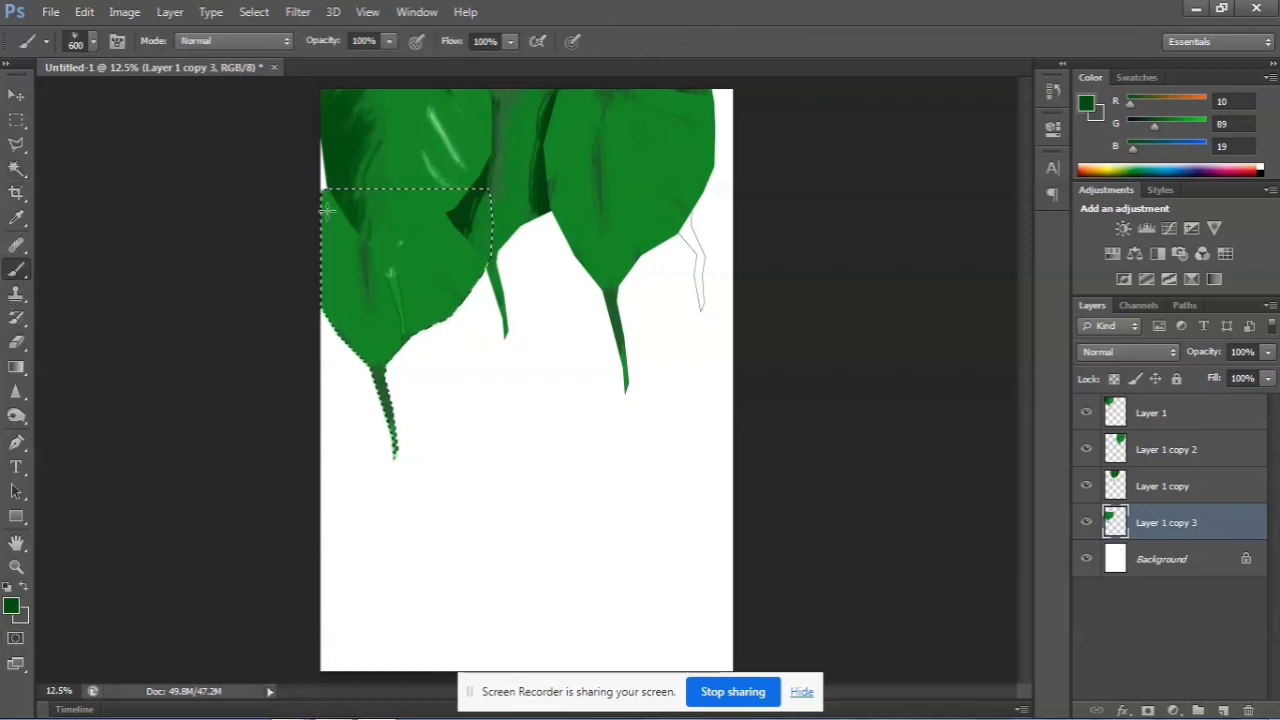
mouse_move(323, 209)
left_mouse_down()
mouse_move(382, 289)
mouse_move(416, 215)
mouse_move(467, 249)
mouse_move(458, 223)
mouse_move(506, 277)
left_mouse_up()
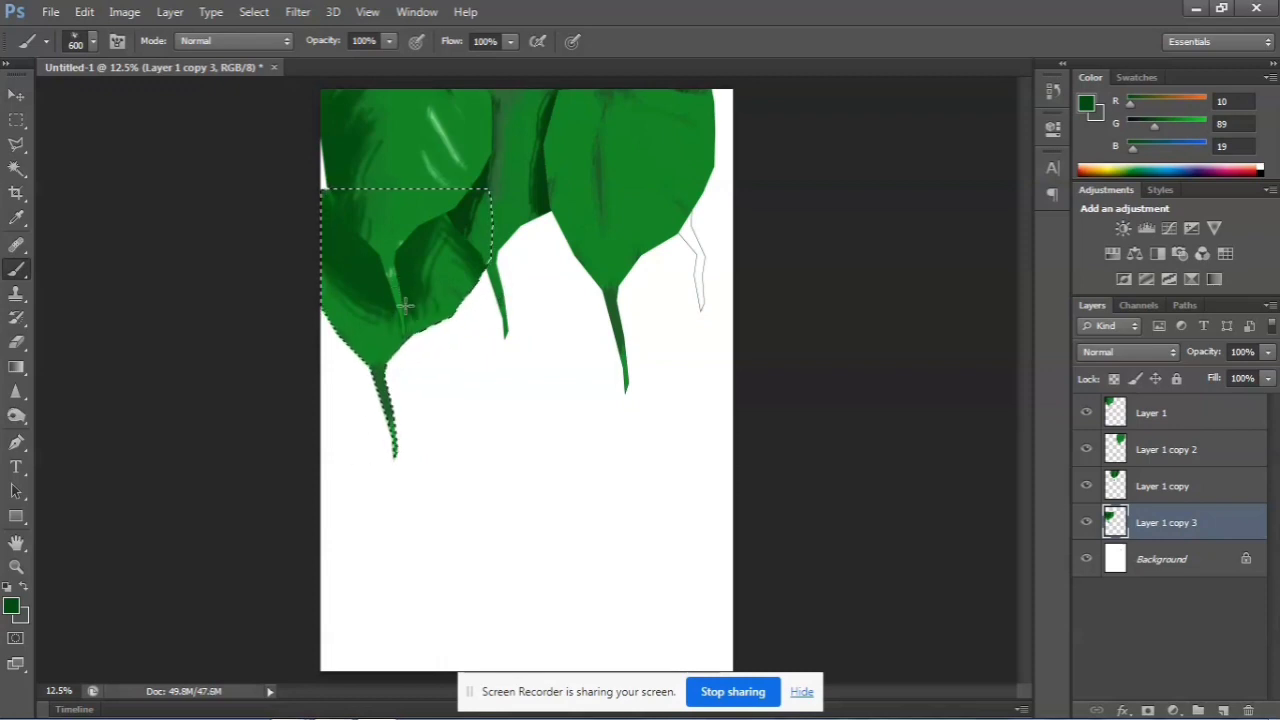
key("ctrl+d")
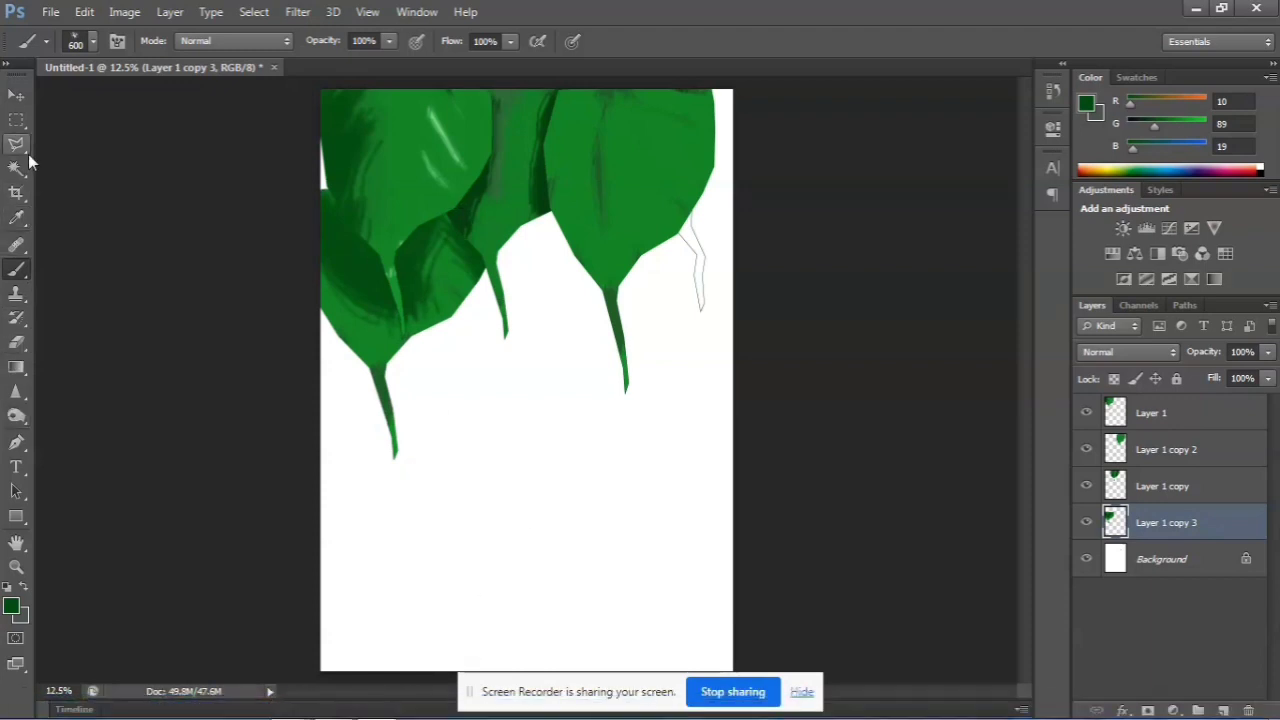
Duplicate the Layer 1 copy 2 leaf, place the copy below the middle leaf, and move its layer directly above the Background
left_click(16, 95)
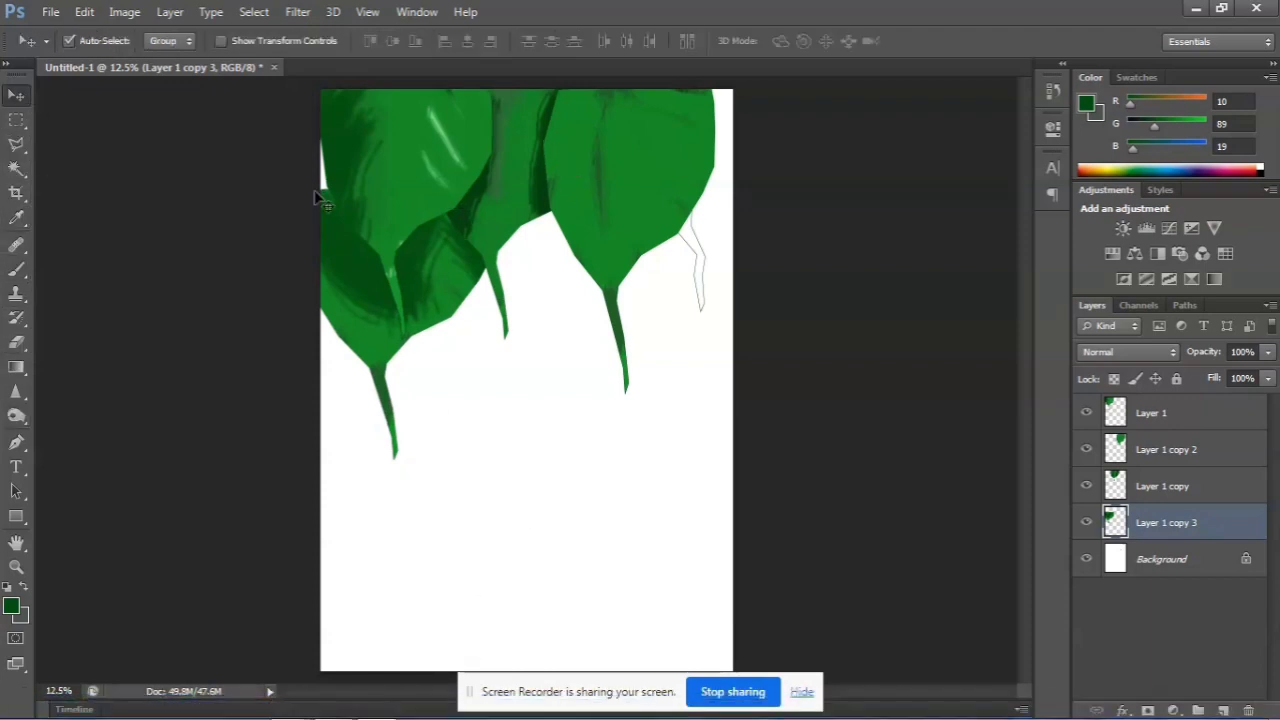
left_click(566, 222)
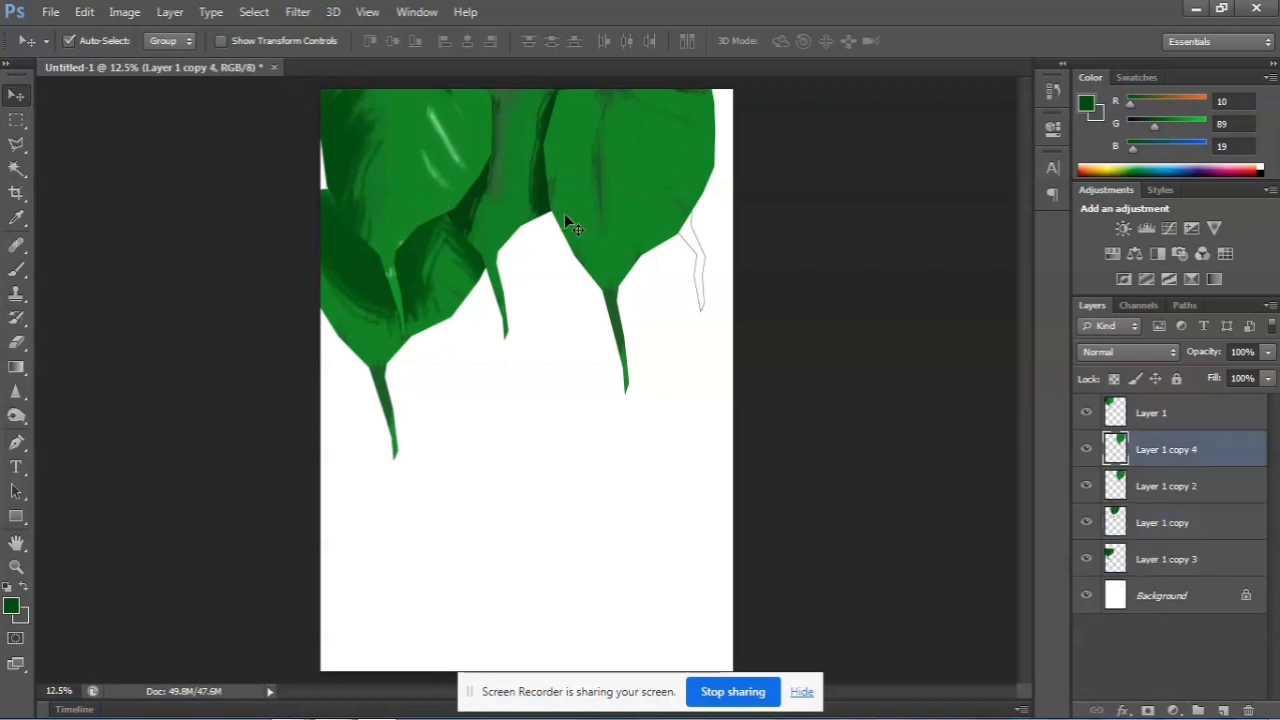
left_click_drag(680, 185, 534, 330)
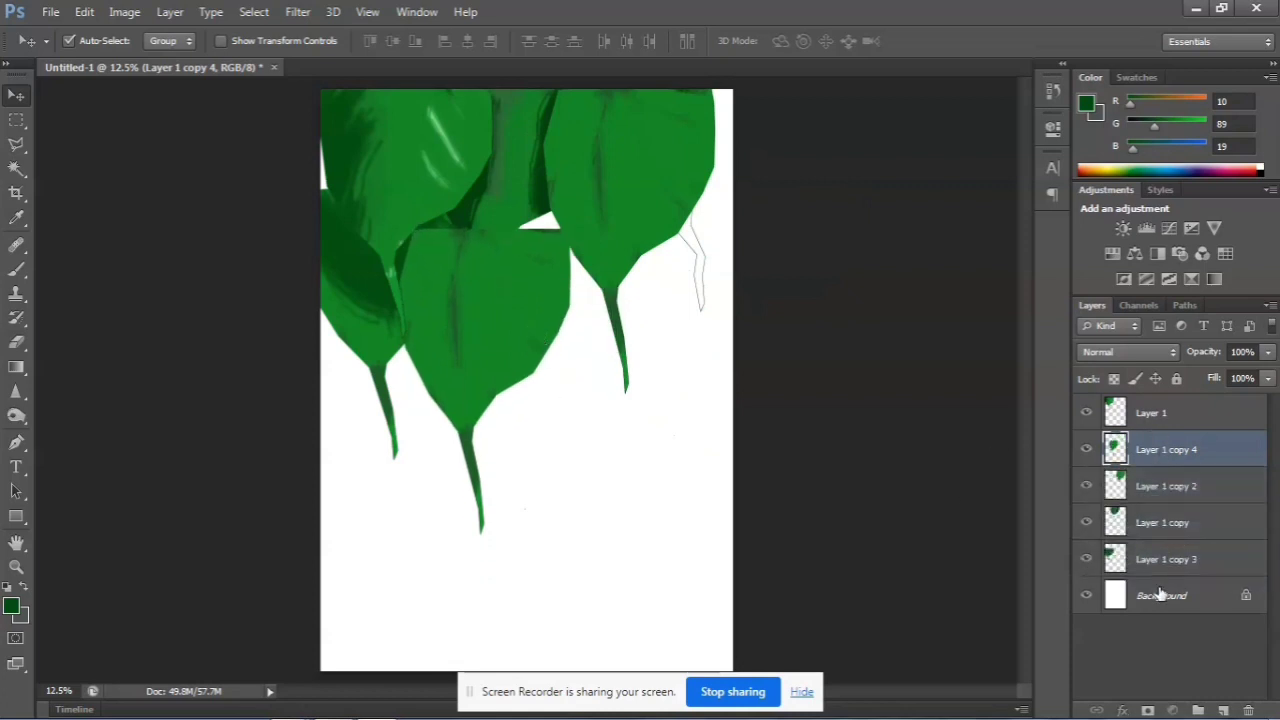
left_click_drag(1170, 447, 1162, 572)
left_click_drag(525, 339, 535, 321)
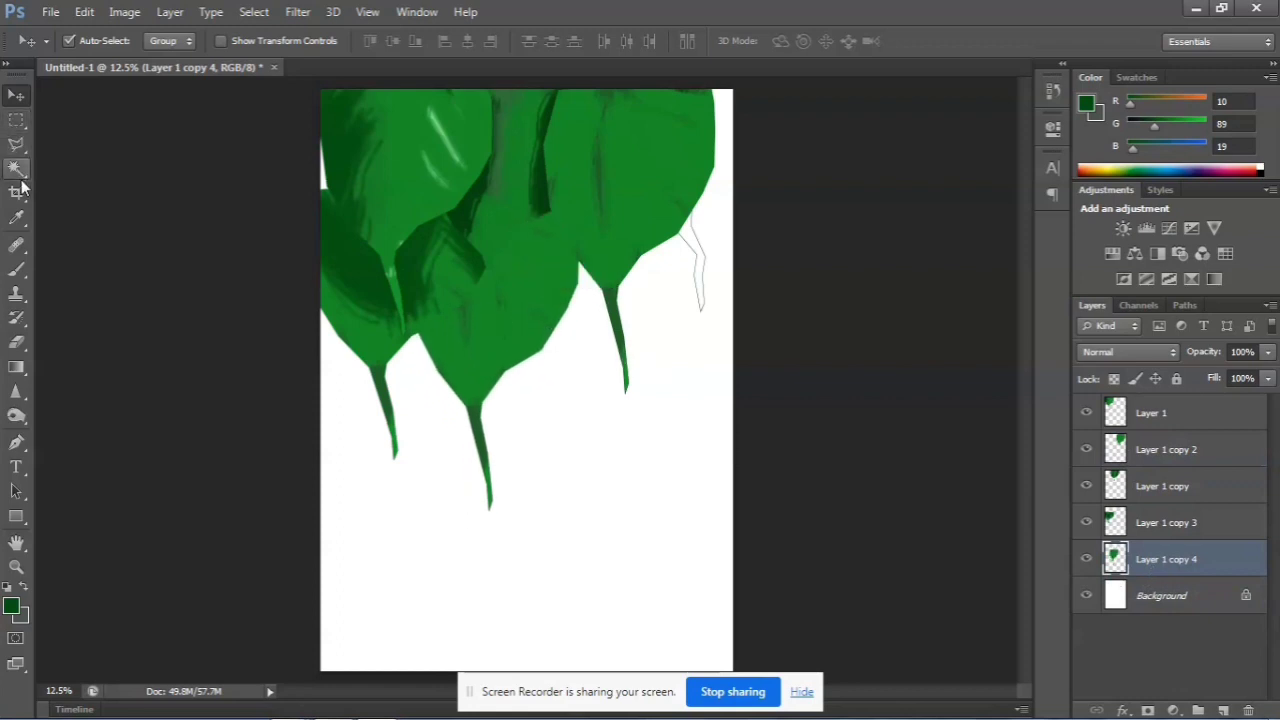
Select the shape on Layer 1 copy 4 and brush very dark green 1e3d21 shading over its edges and stem
left_click(18, 171)
left_click(558, 540)
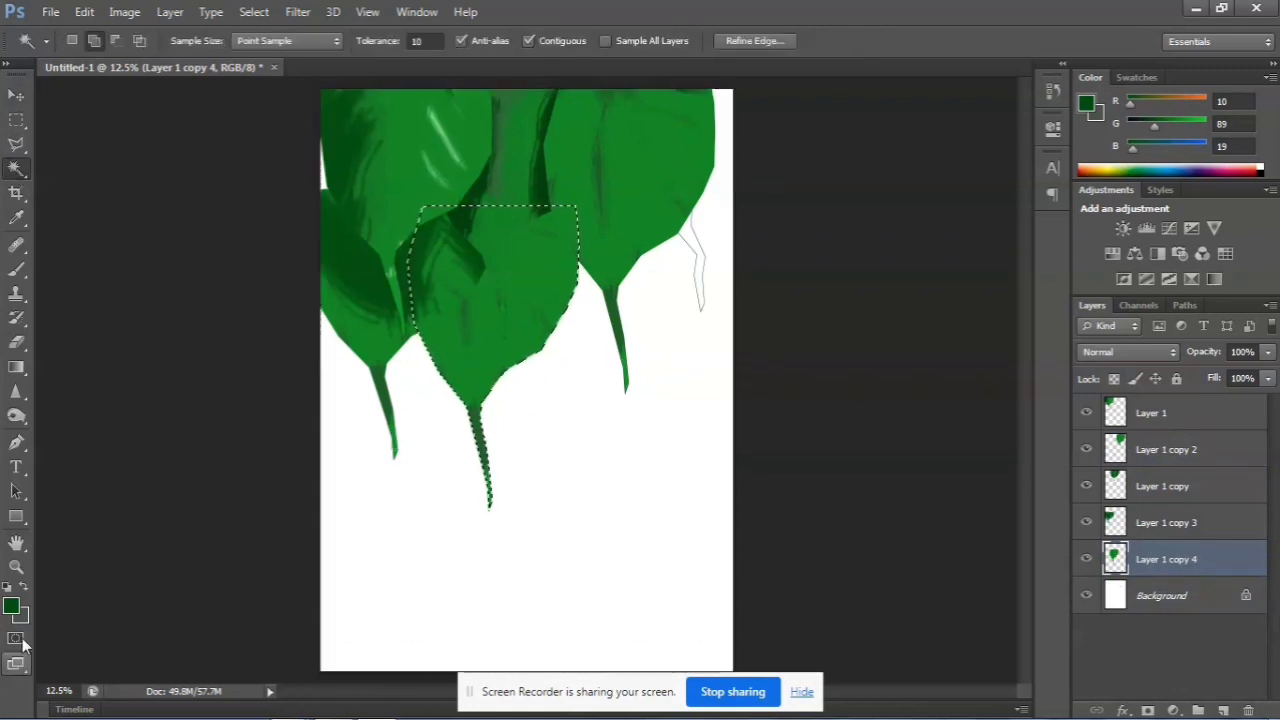
left_click(11, 606)
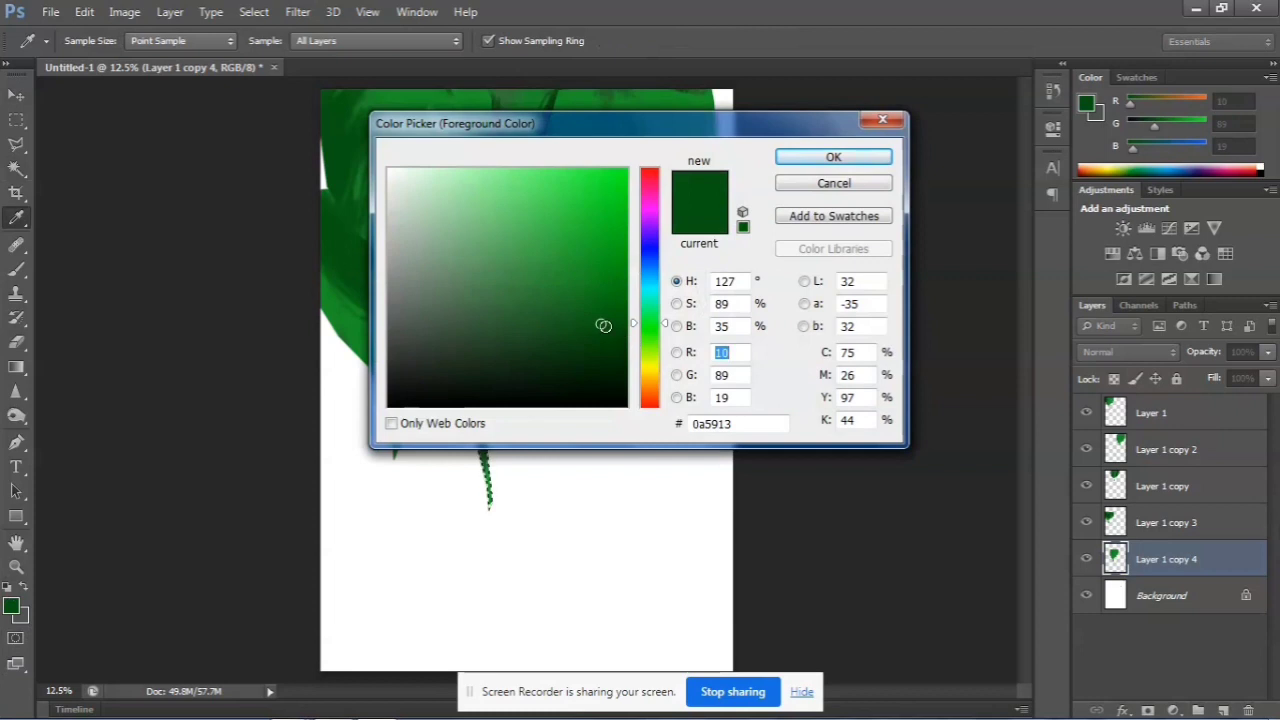
mouse_move(603, 325)
left_mouse_down()
mouse_move(571, 363)
mouse_move(506, 334)
mouse_move(511, 360)
mouse_move(511, 332)
mouse_move(509, 350)
left_mouse_up()
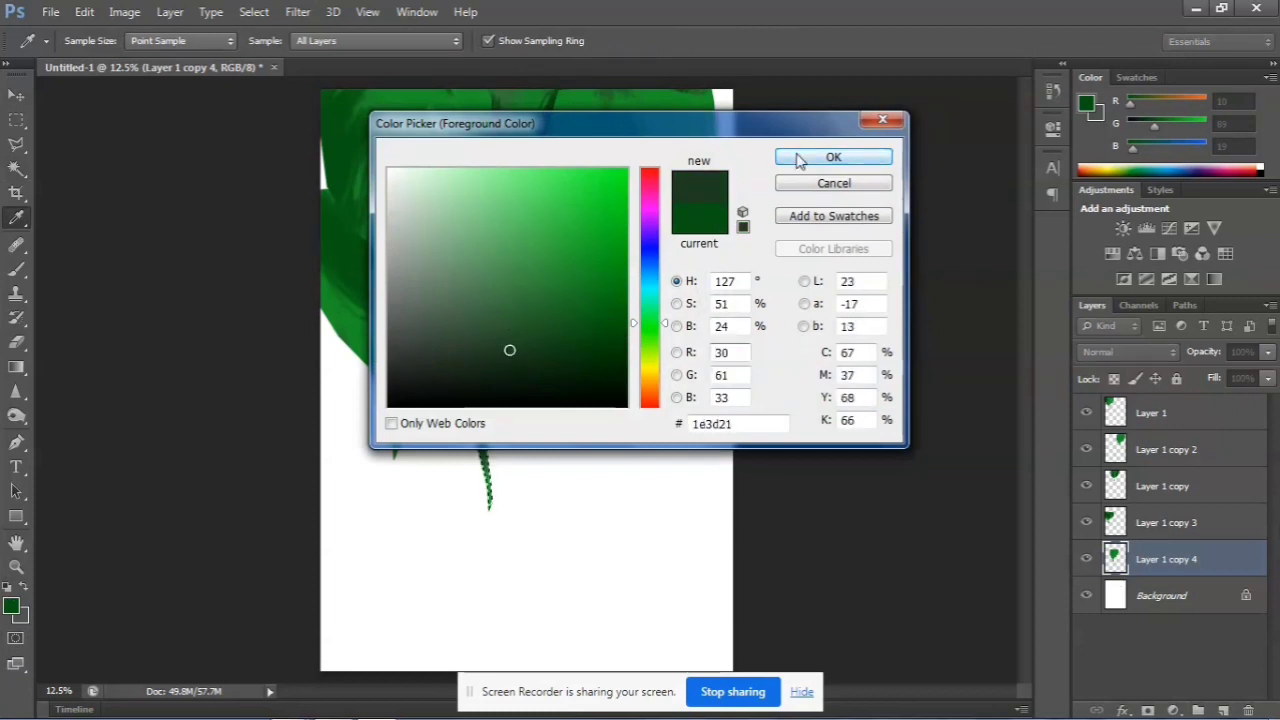
left_click(799, 158)
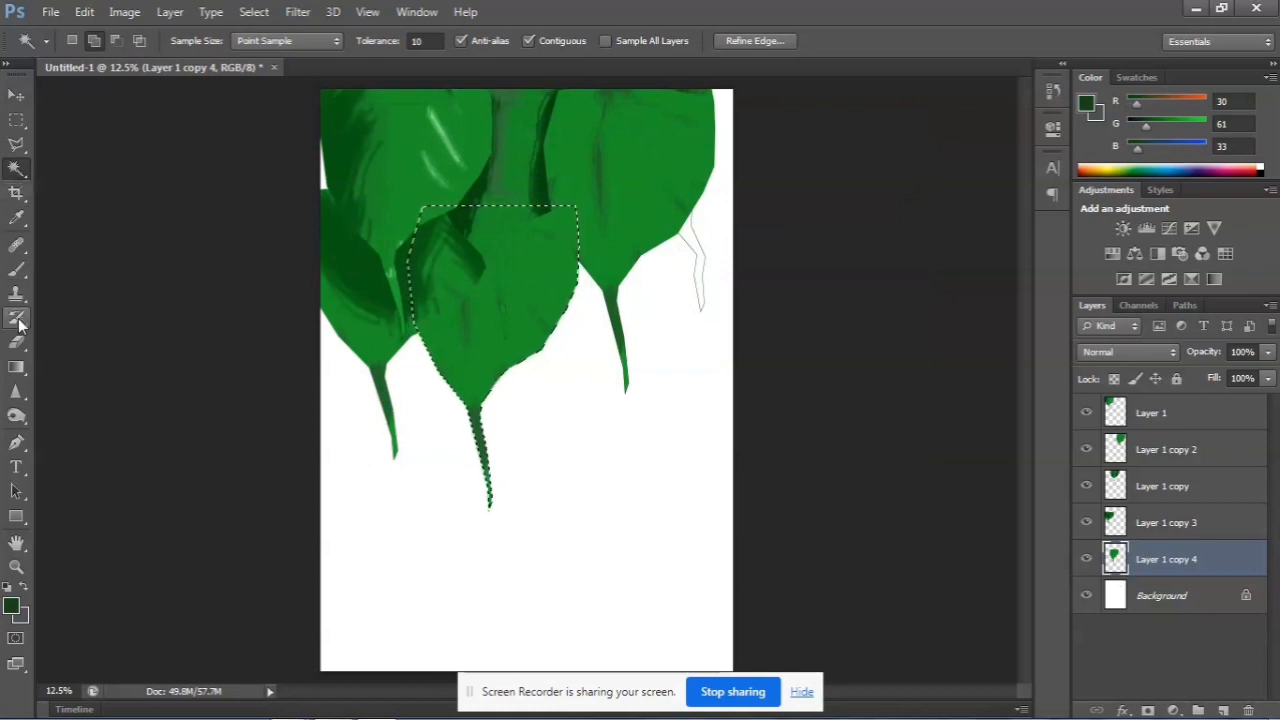
left_click(16, 268)
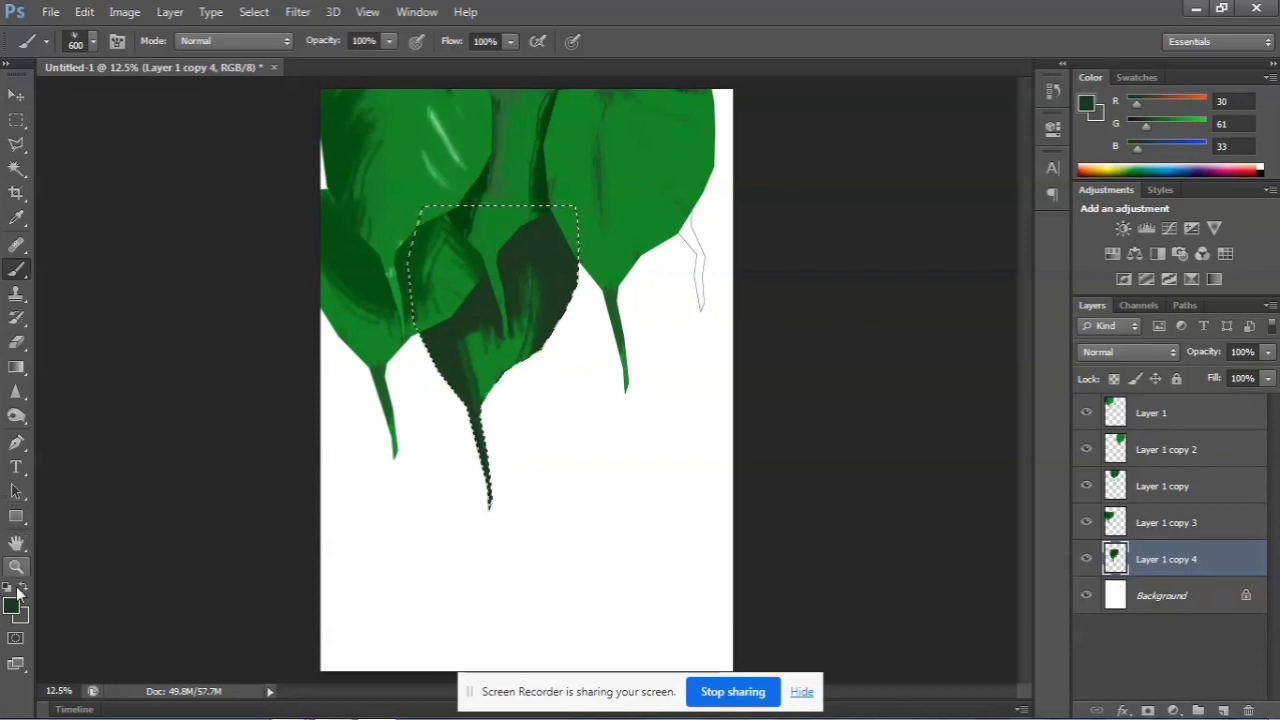
Sample the muted green (RGB 50, 118, 58) from the top of the middle leaf as the brush color
left_click(16, 218)
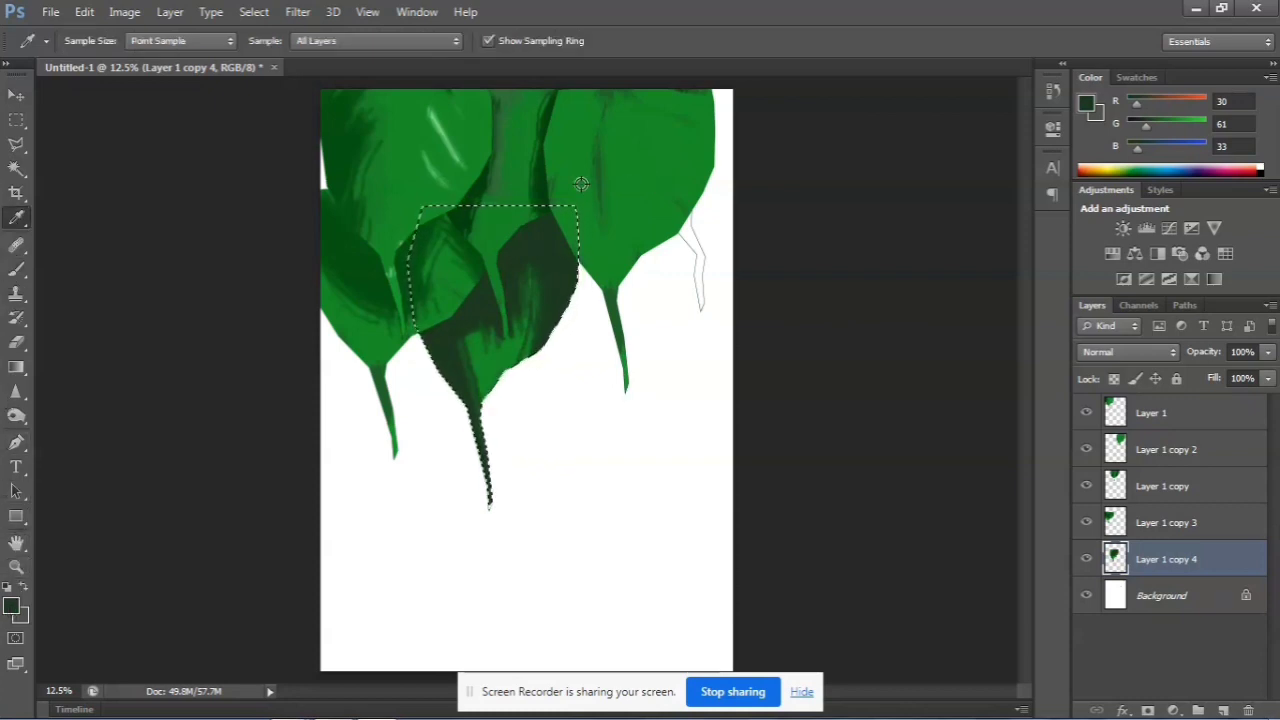
left_click(496, 95)
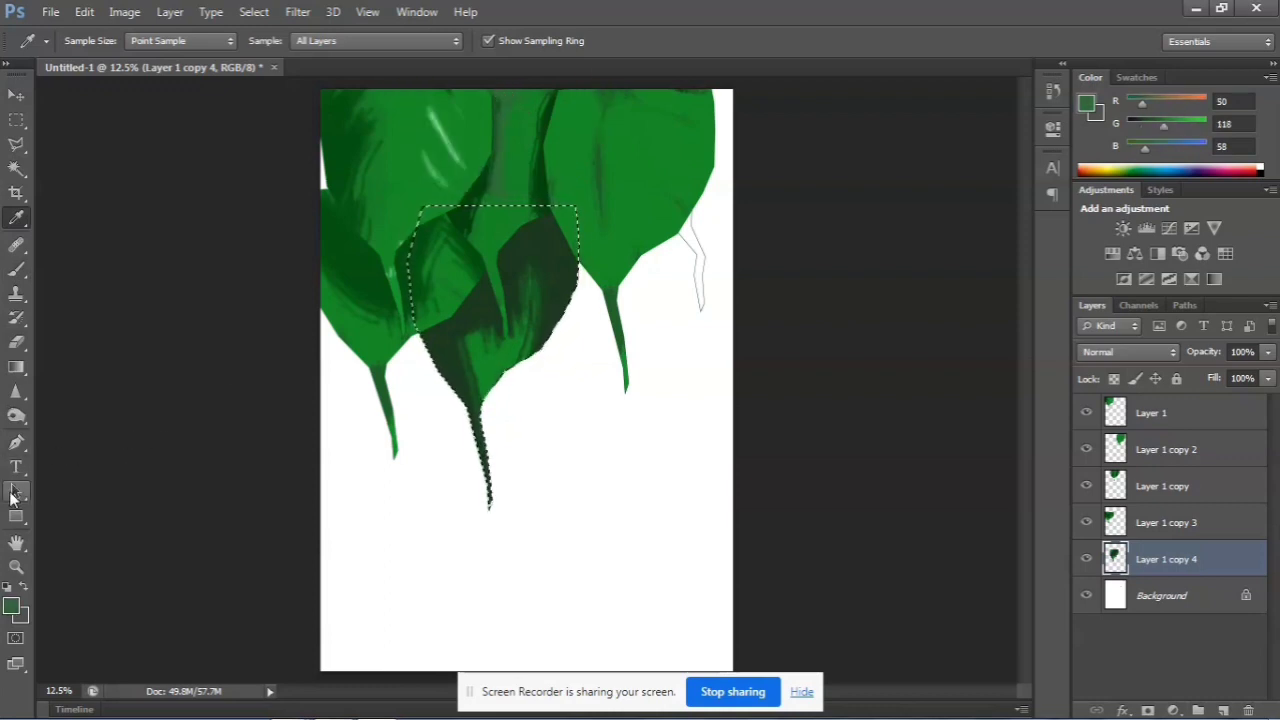
left_click(16, 270)
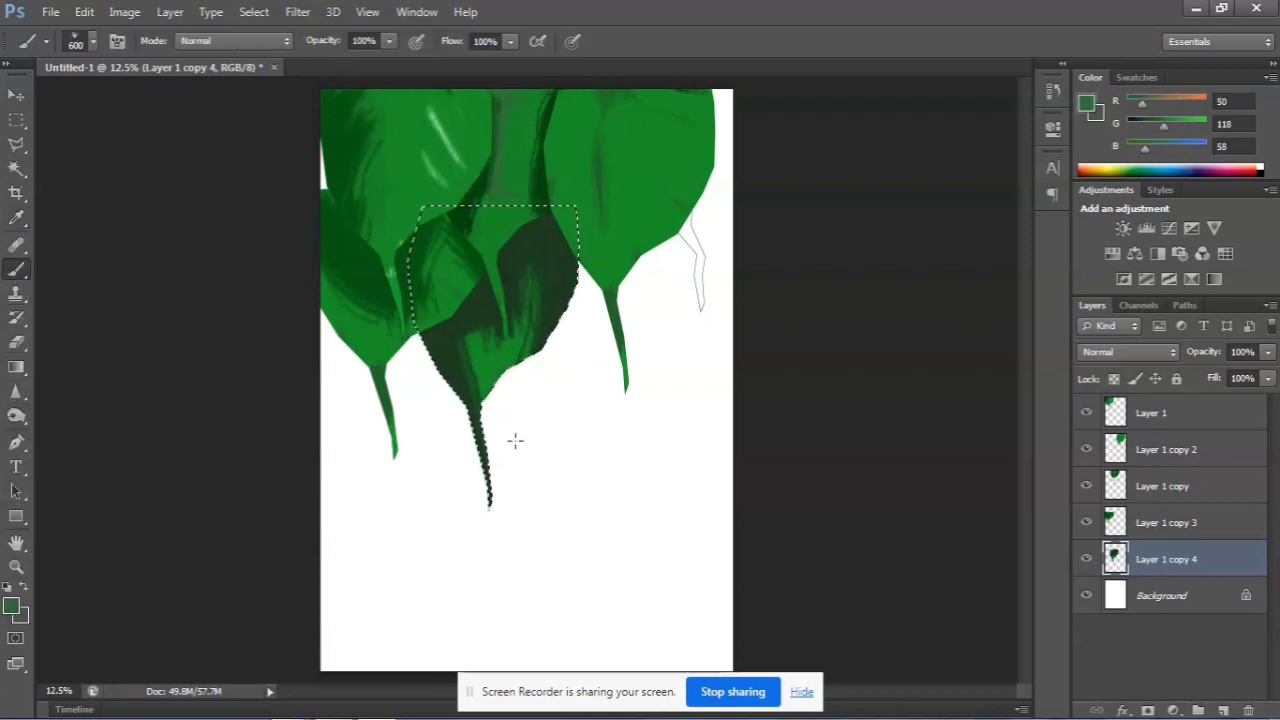
mouse_move(526, 338)
left_mouse_down()
mouse_move(545, 208)
mouse_move(511, 366)
mouse_move(525, 333)
mouse_move(477, 114)
left_mouse_up()
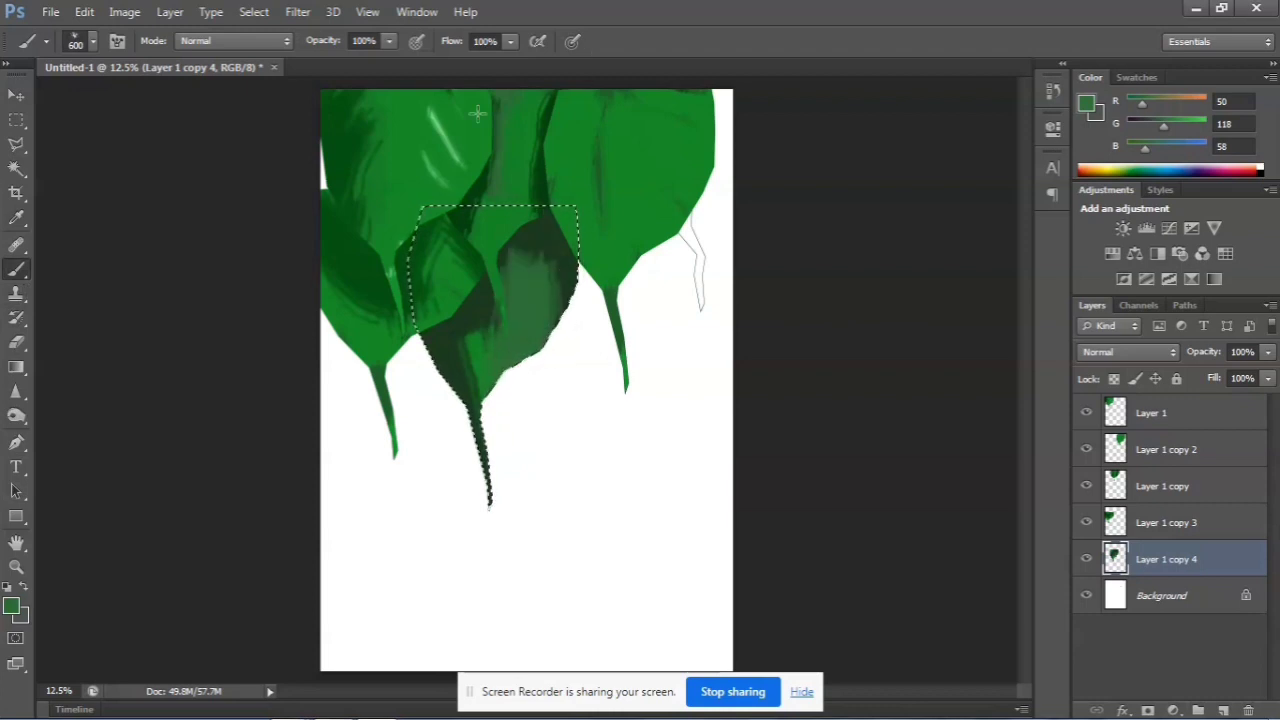
left_click_drag(470, 427, 474, 348)
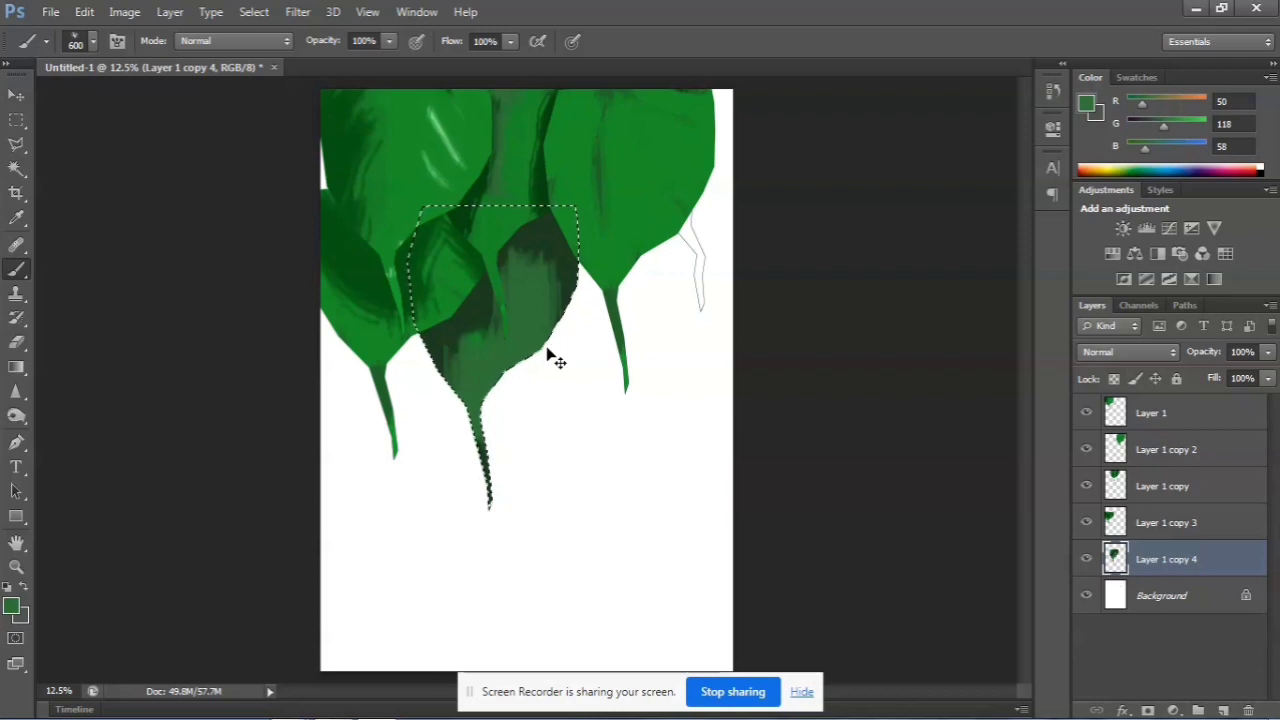
key("ctrl+z")
key("ctrl+alt+z")
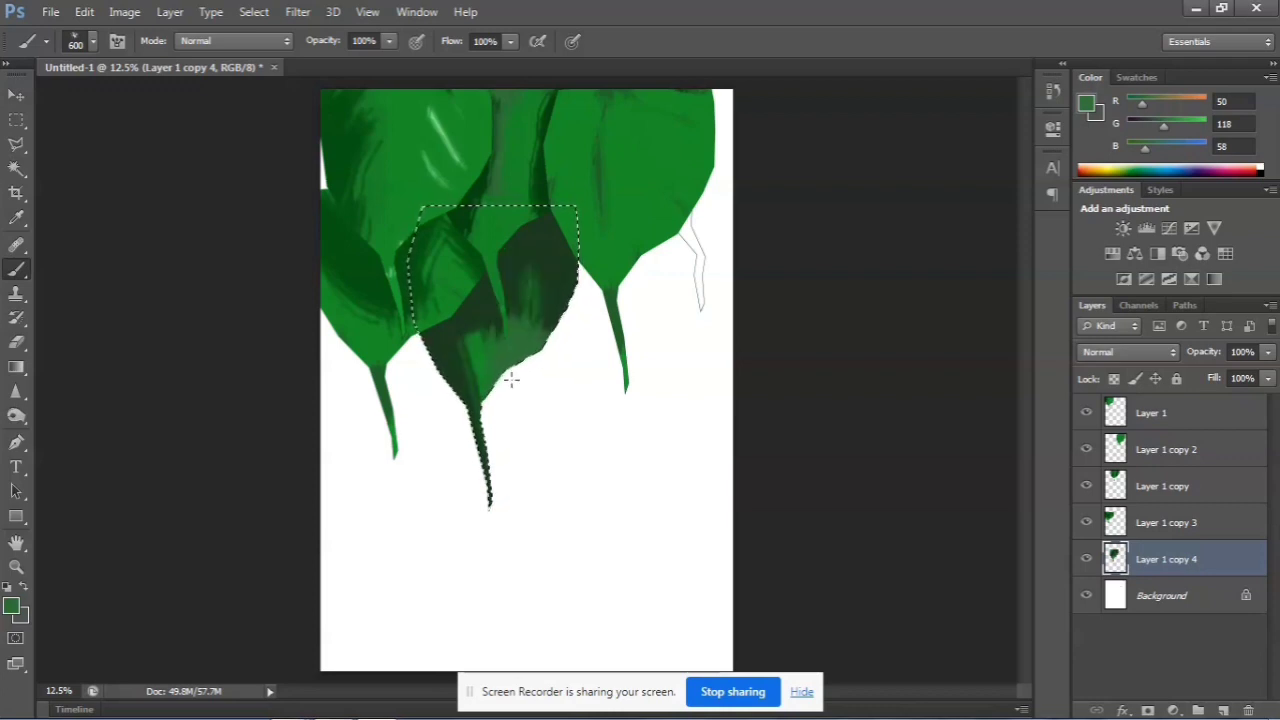
Brush muted green over the middle of the Layer 1 copy 4 leaf, leaving its edges dark, and clear the selection
left_click_drag(492, 387, 508, 309)
key("ctrl+z")
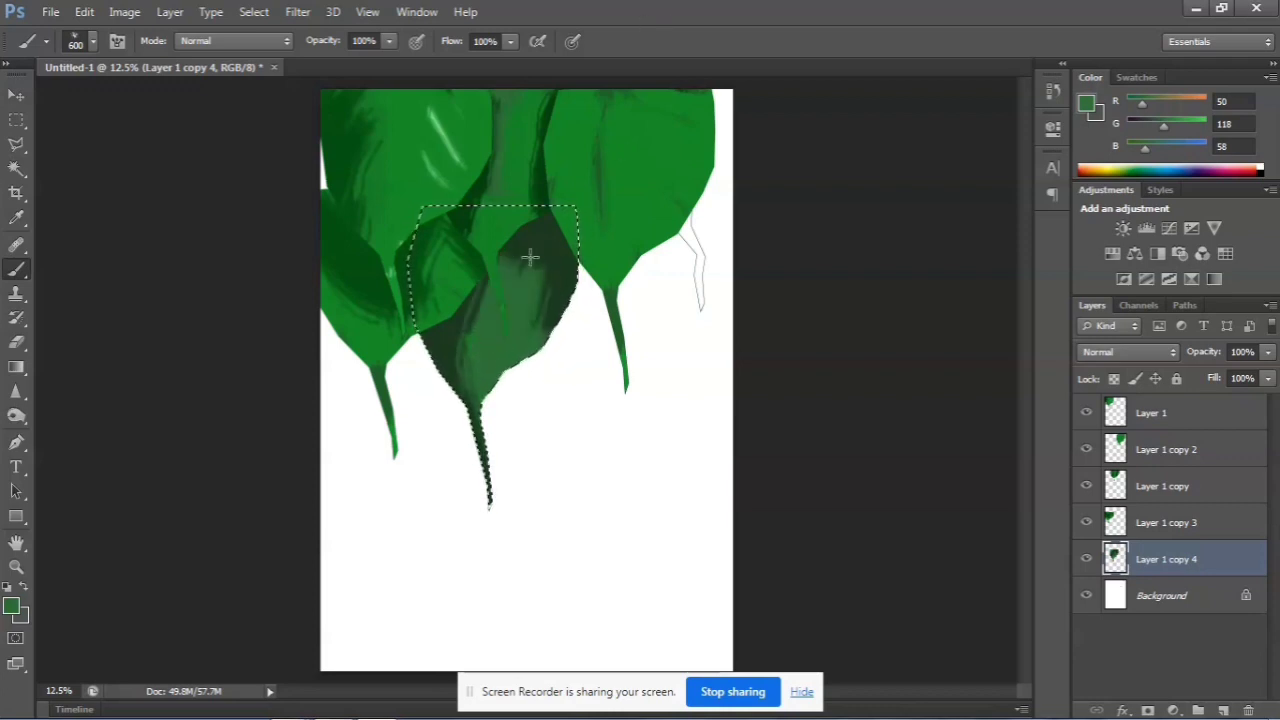
left_click_drag(530, 257, 538, 185)
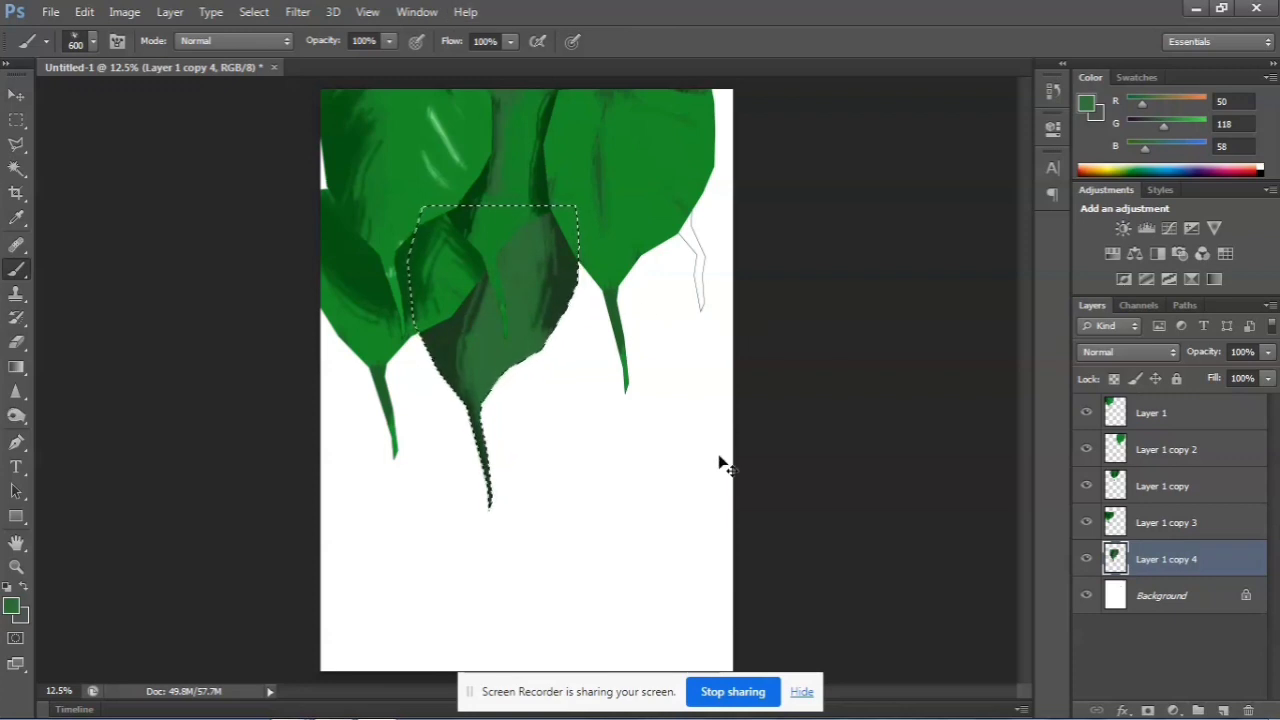
key("ctrl+d")
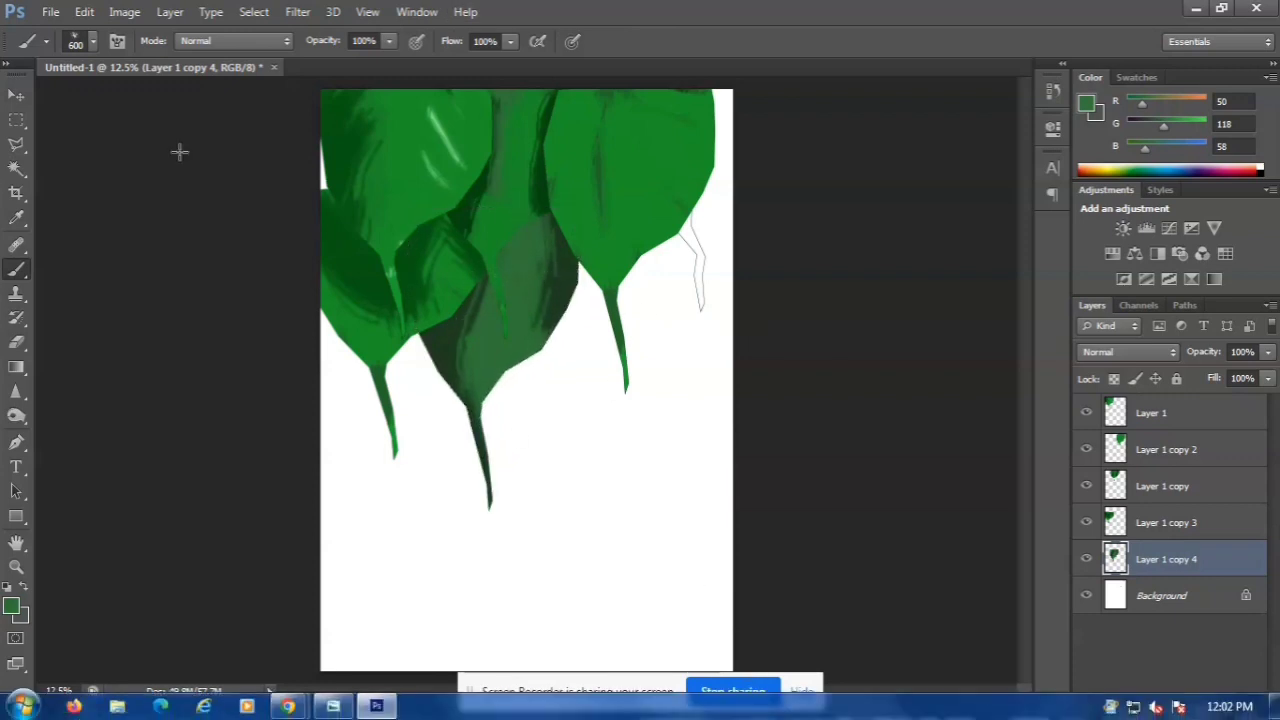
Duplicate the Layer 1 copy 4 leaf, move the copy below the right leaf, and begin transforming it
key("v")
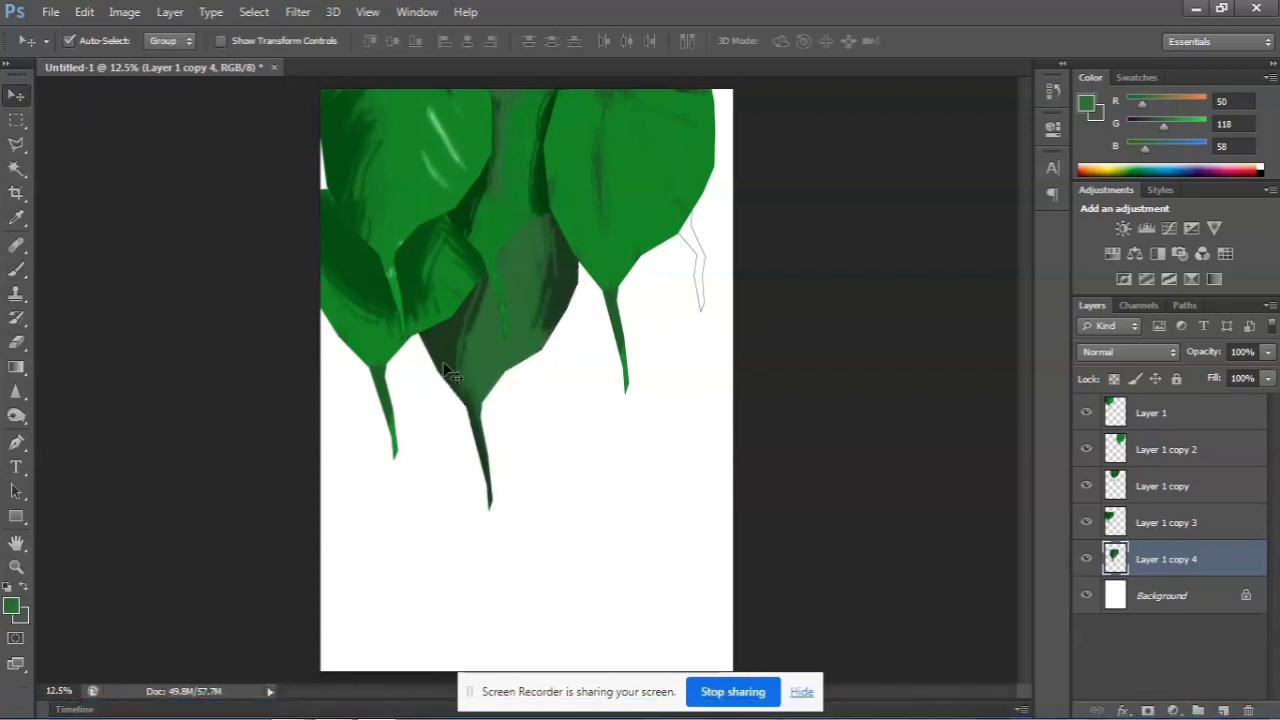
key("ctrl+j")
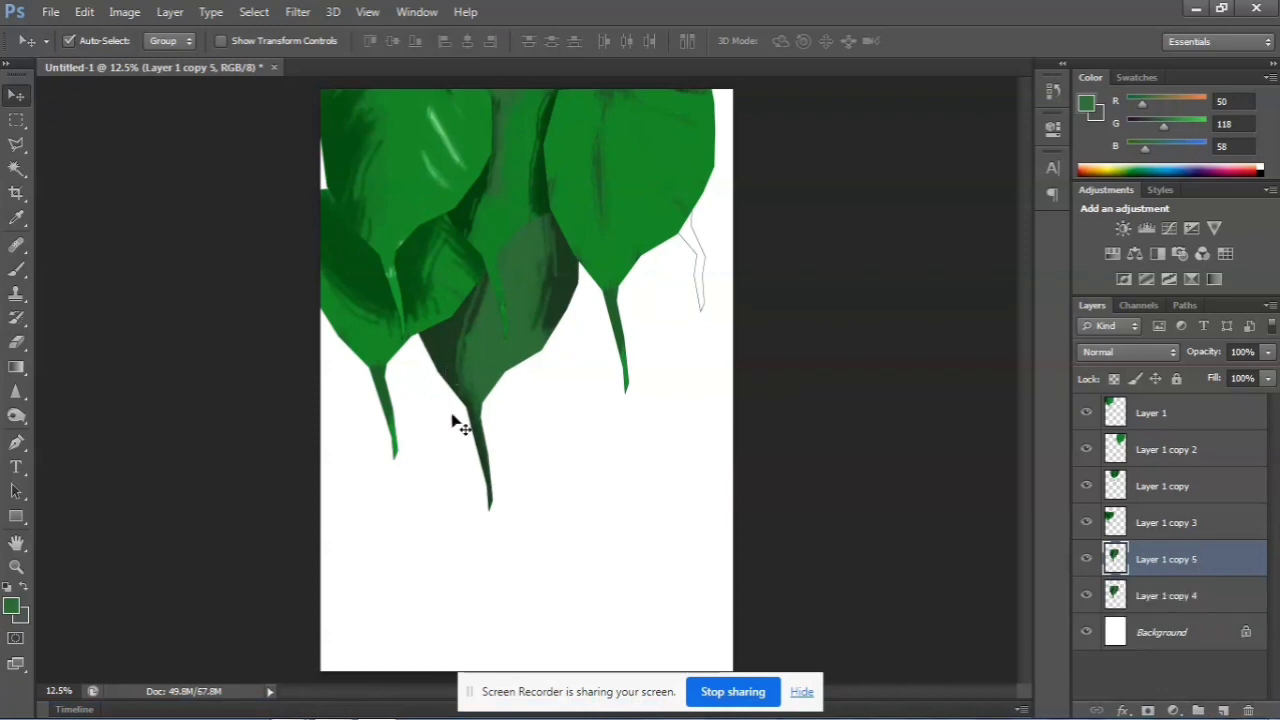
left_click_drag(485, 348, 620, 371)
key("ctrl+t")
right_click(584, 376)
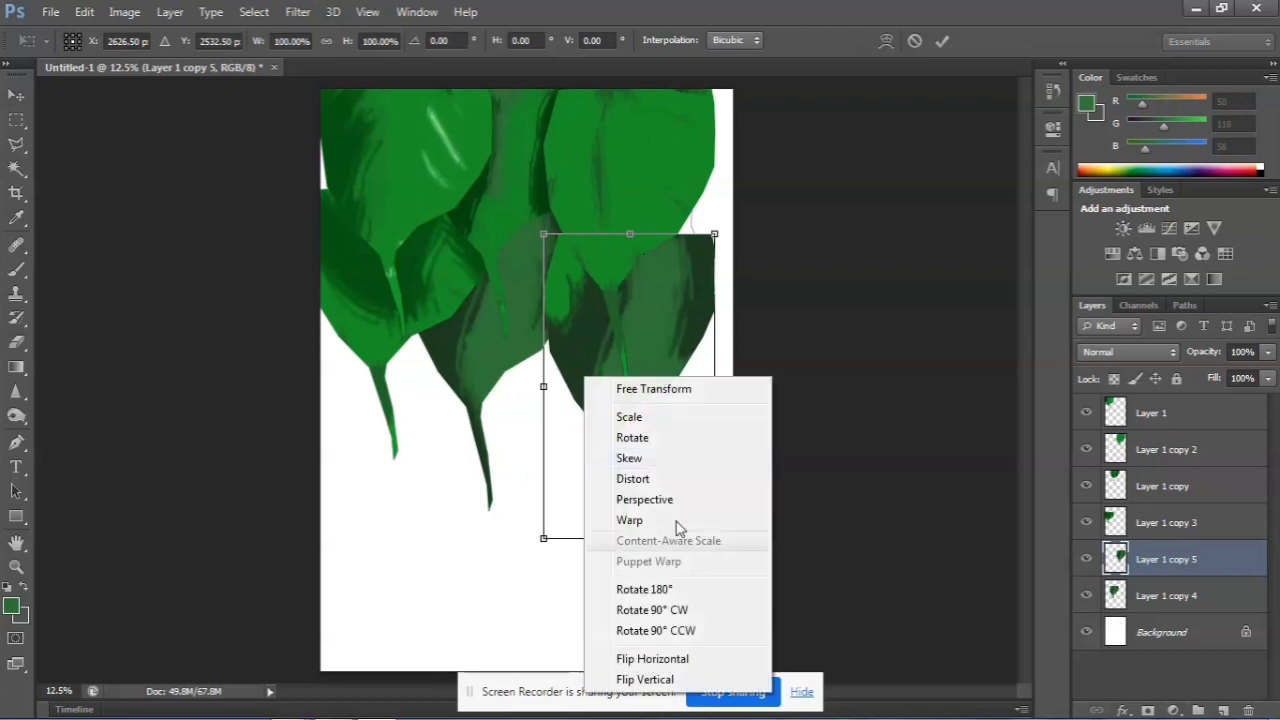
left_click(682, 608)
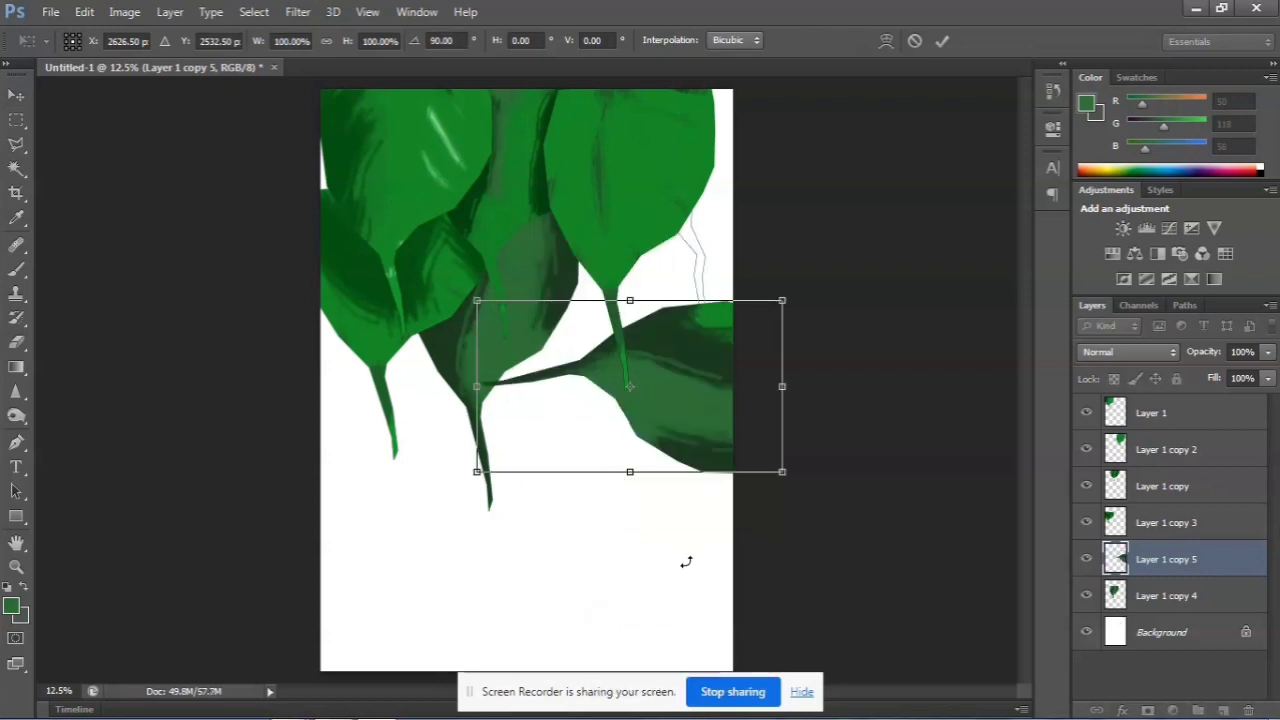
key("ctrl+z")
Flip the duplicated leaf horizontally and place it beside the Layer 1 copy 4 leaf, one layer below it
right_click(618, 373)
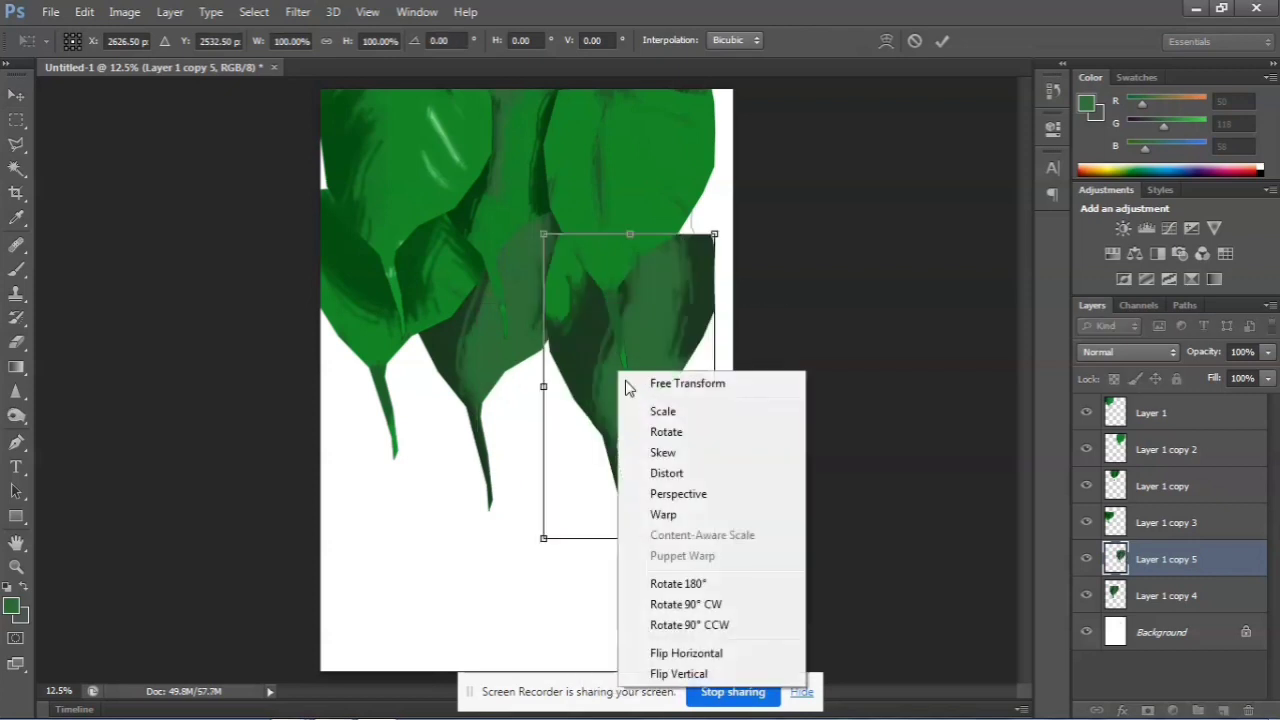
left_click(686, 653)
left_click_drag(625, 388, 562, 401)
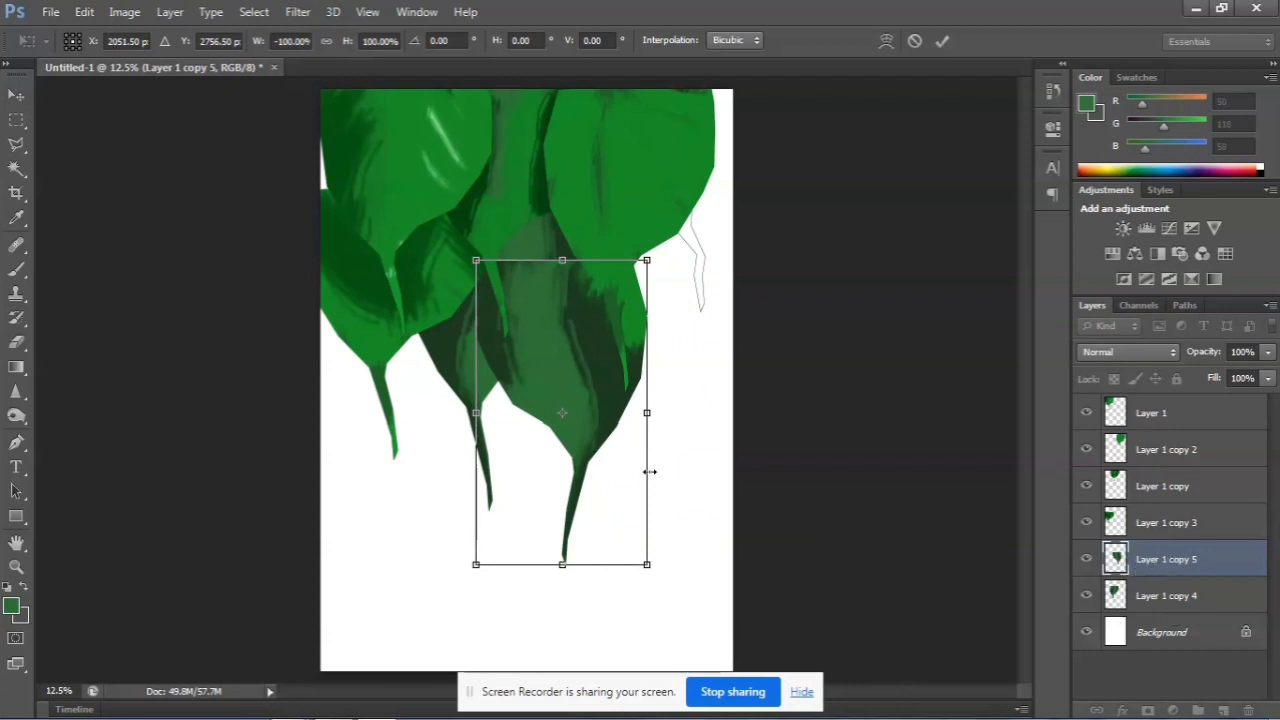
key("Return")
left_click_drag(1220, 560, 1233, 604)
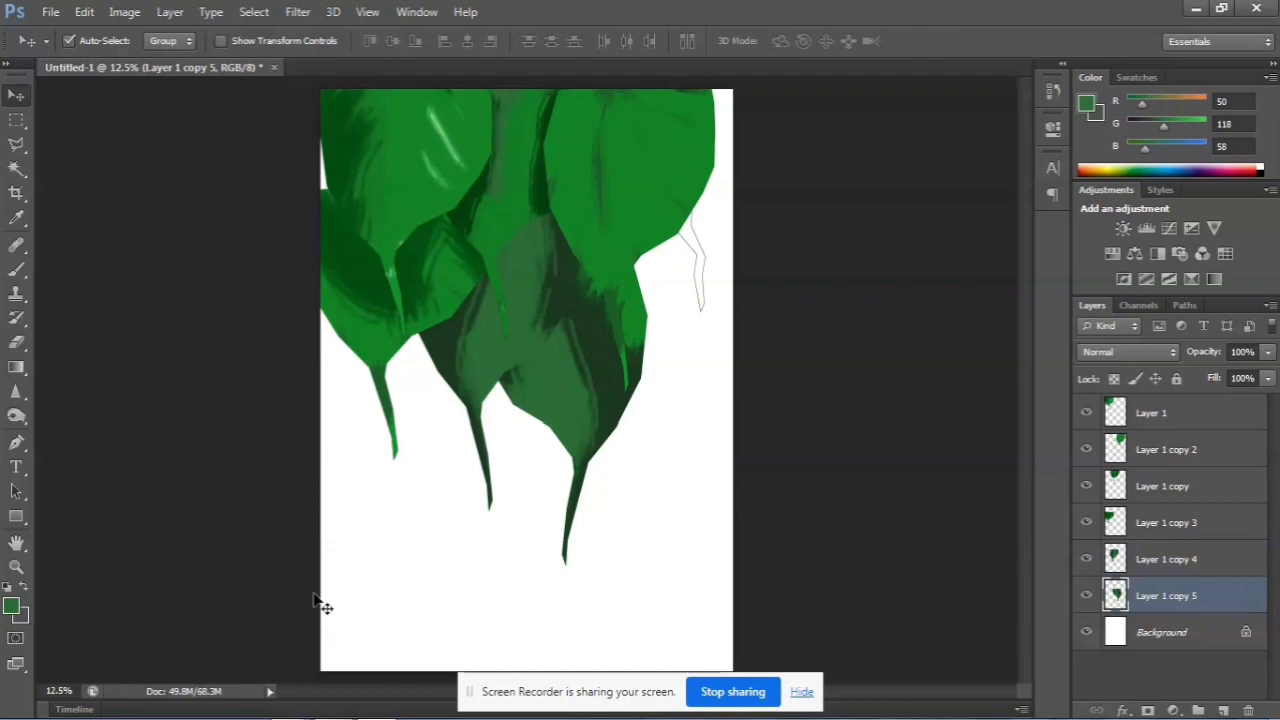
left_click_drag(591, 443, 545, 450)
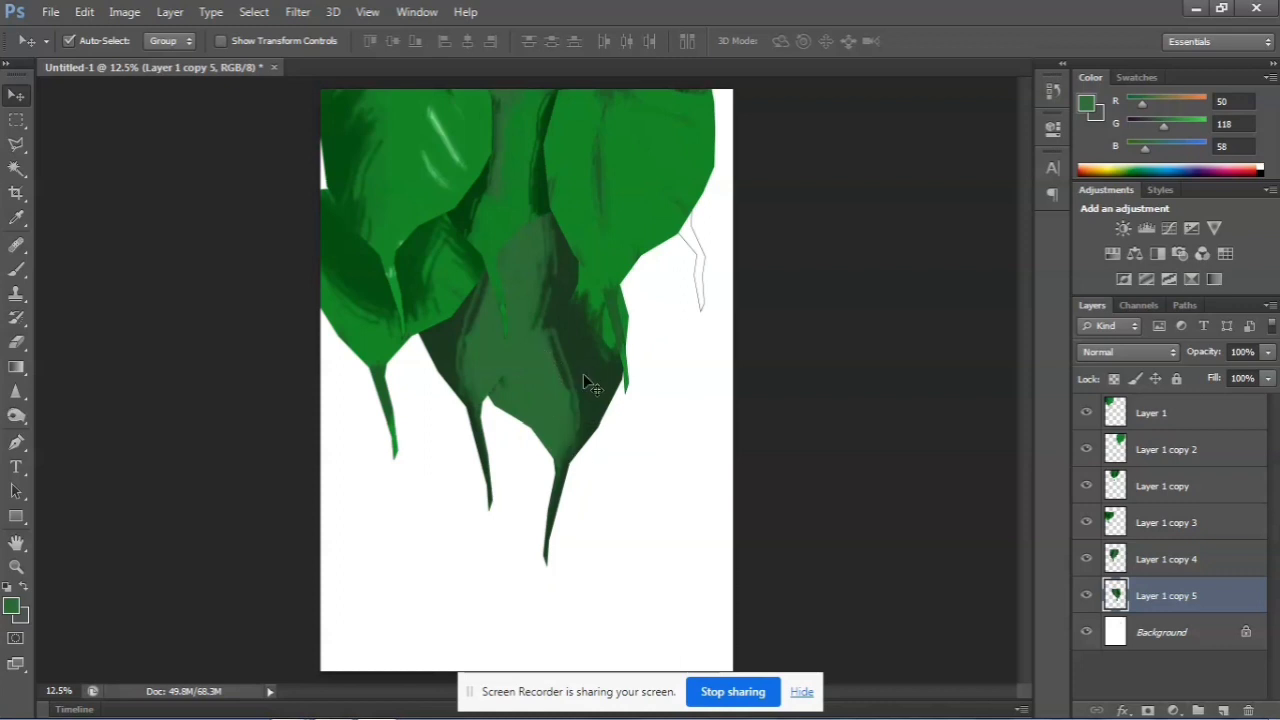
Select the leaf shape on Layer 1 copy 5 and sample the bright green at the top of the middle leaf
left_click(16, 168)
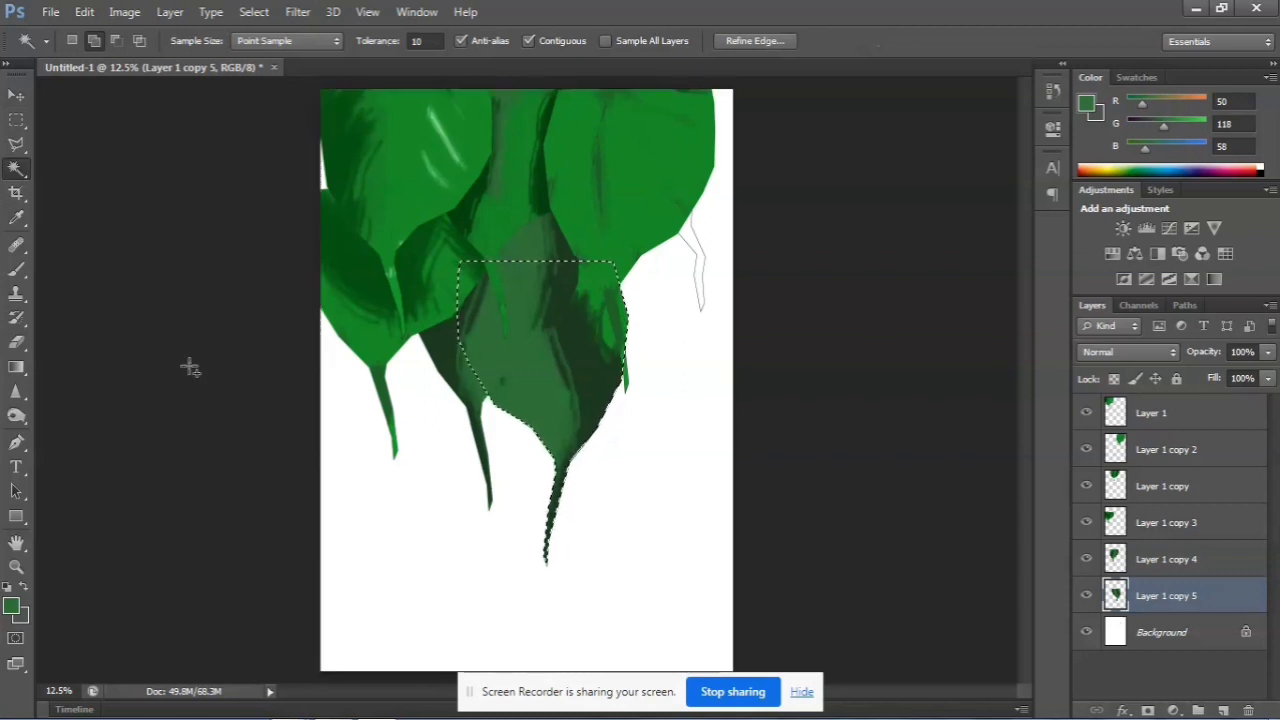
left_click(17, 270)
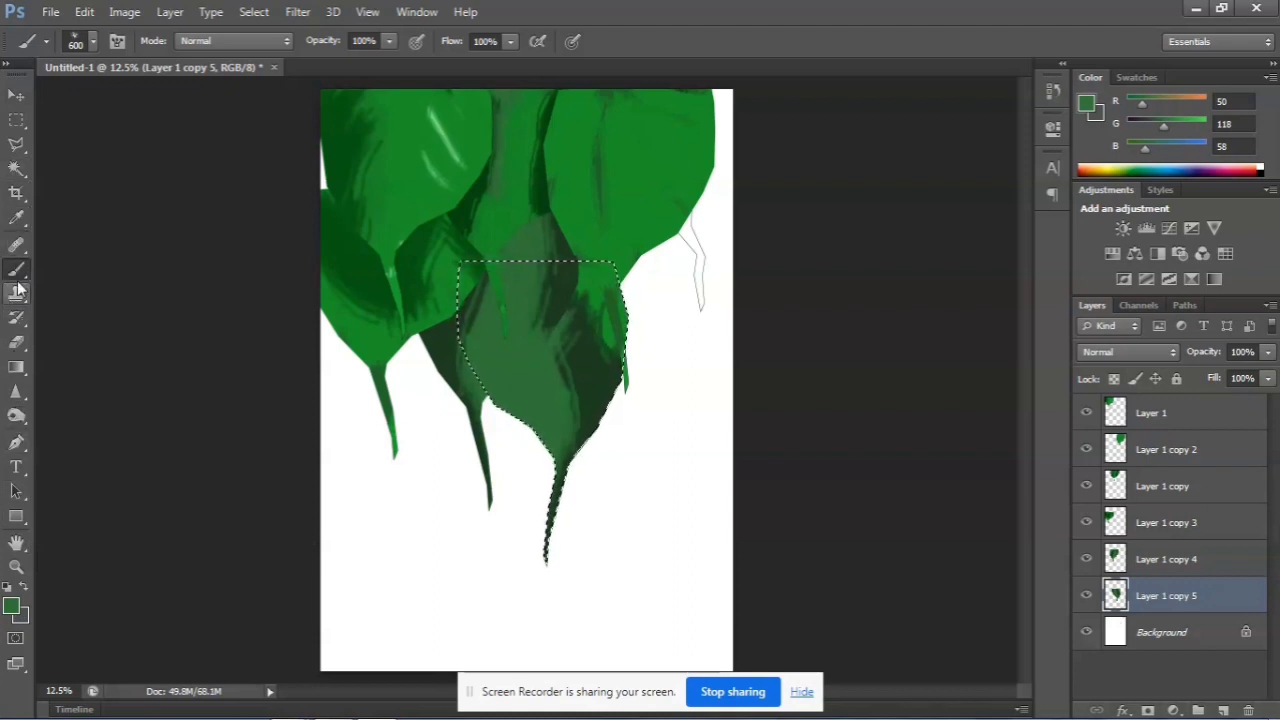
left_click(18, 218)
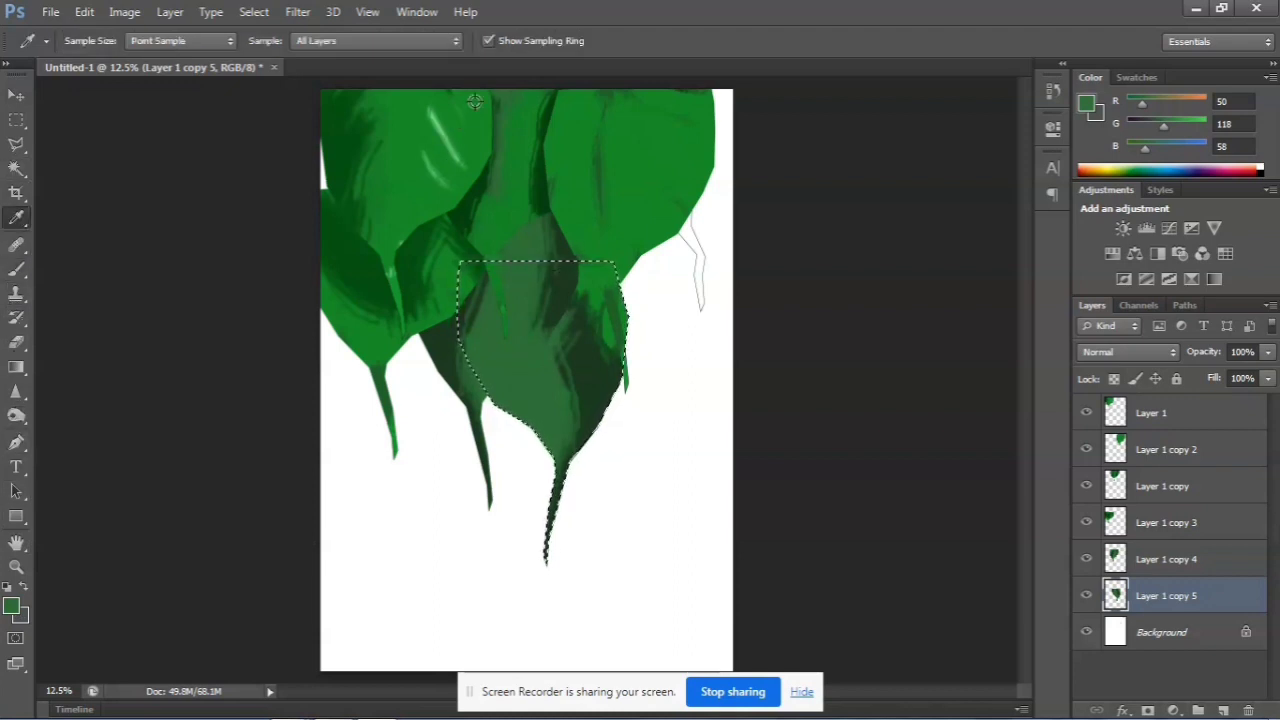
left_click(530, 94)
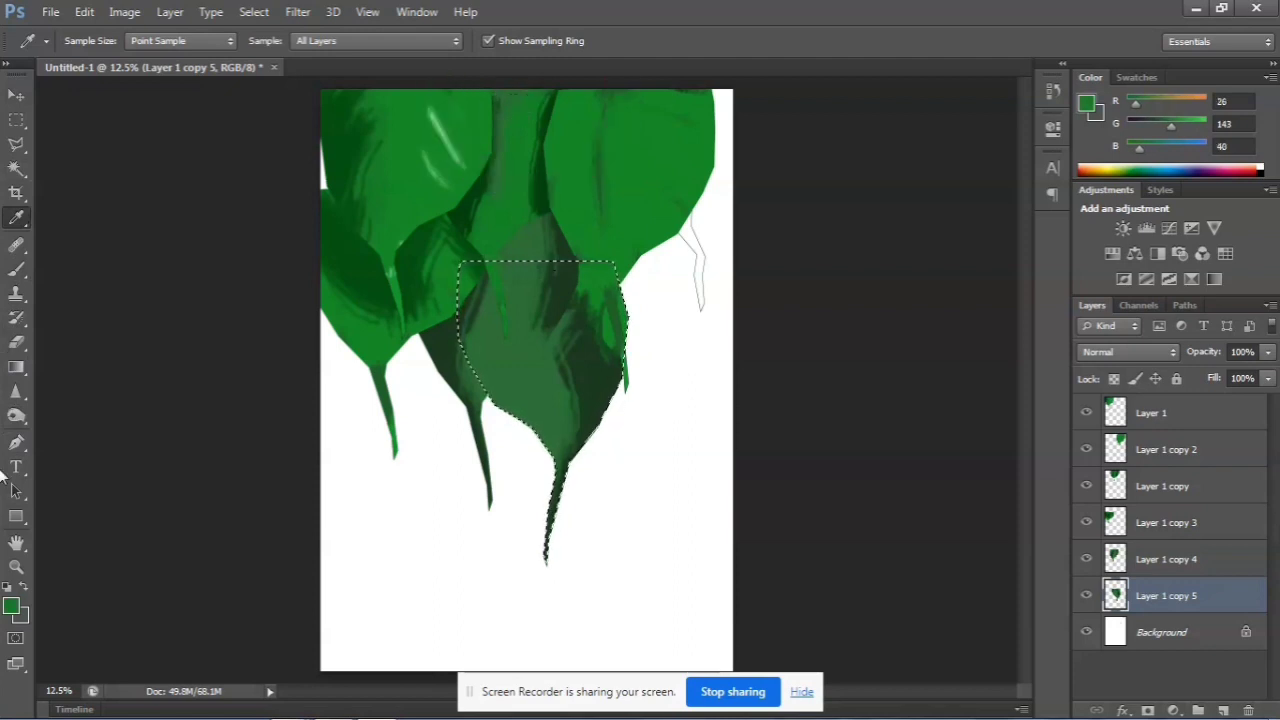
Set the brush color to green 0f8a1e and paint it over the left-middle area and right edge of the Layer 1 copy 5 leaf
left_click(14, 606)
left_click(600, 277)
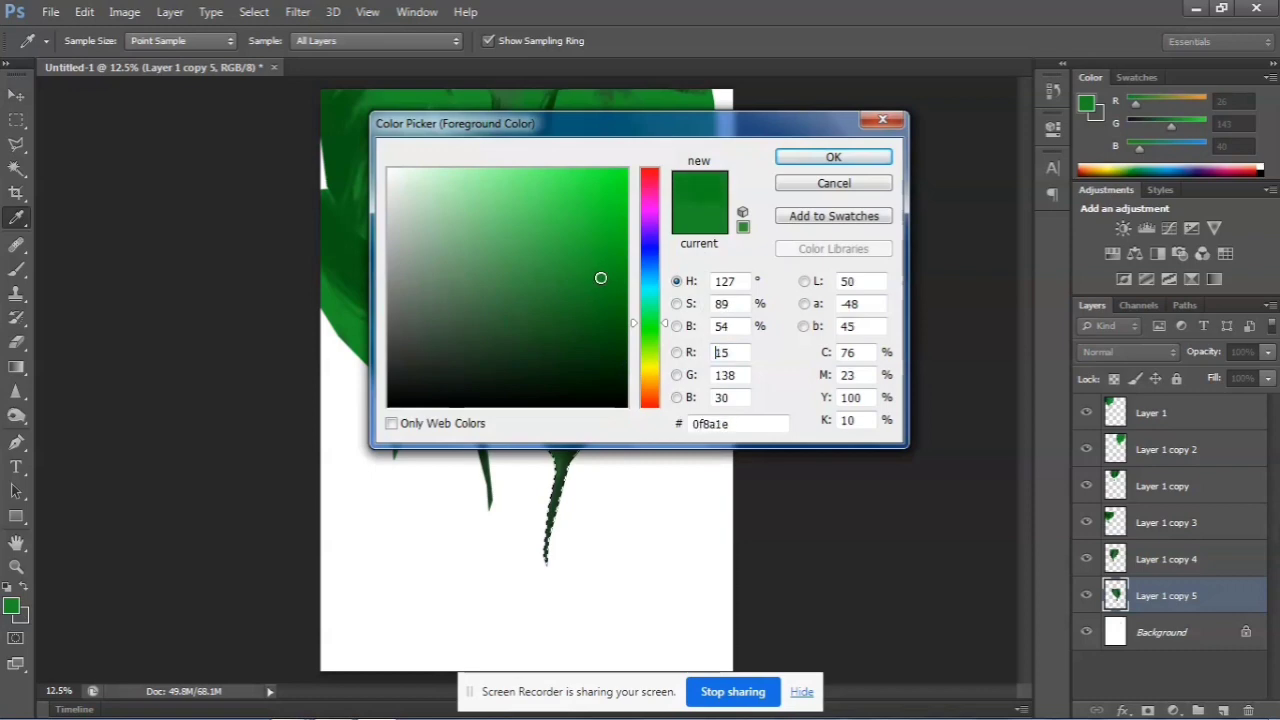
left_click(831, 157)
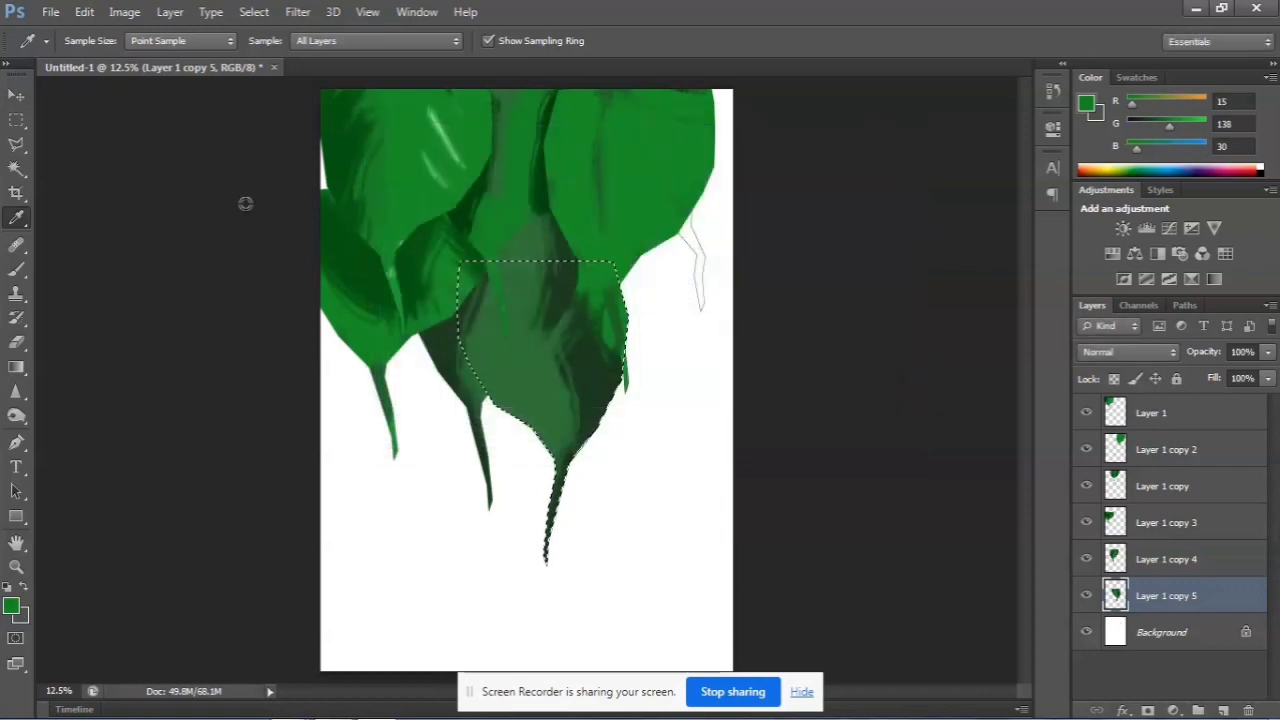
left_click(16, 268)
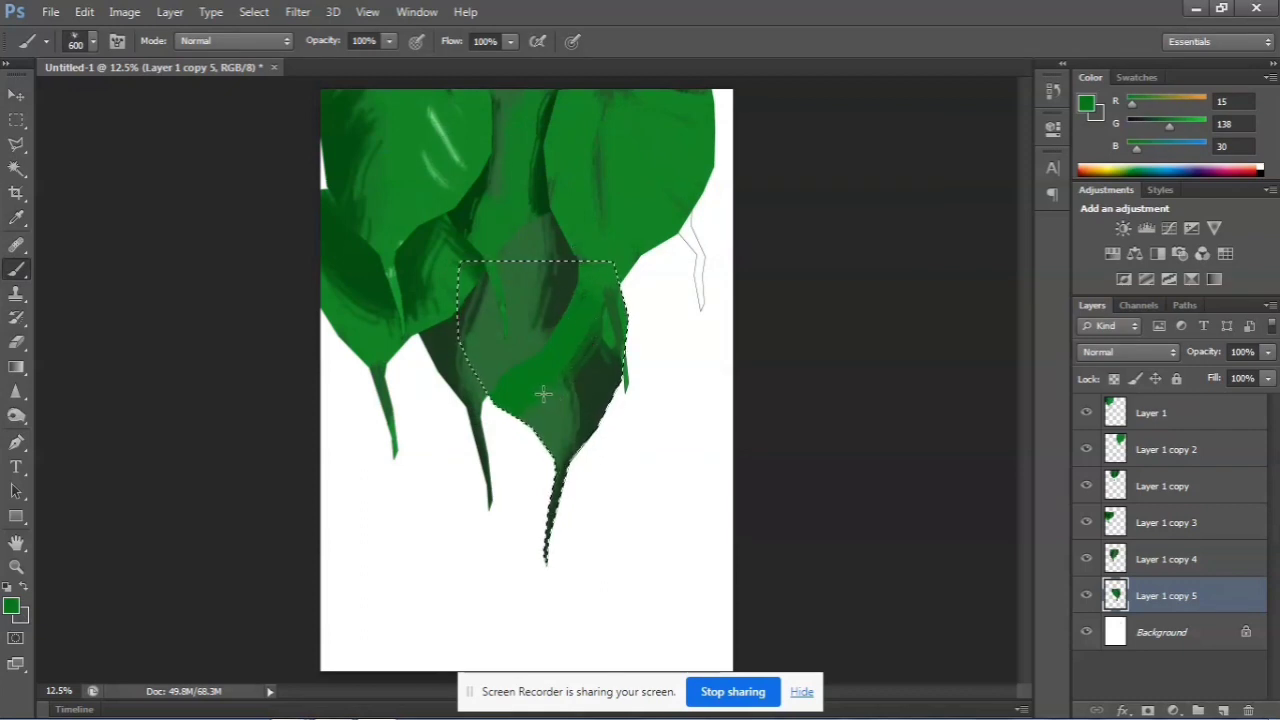
left_click_drag(544, 392, 531, 373)
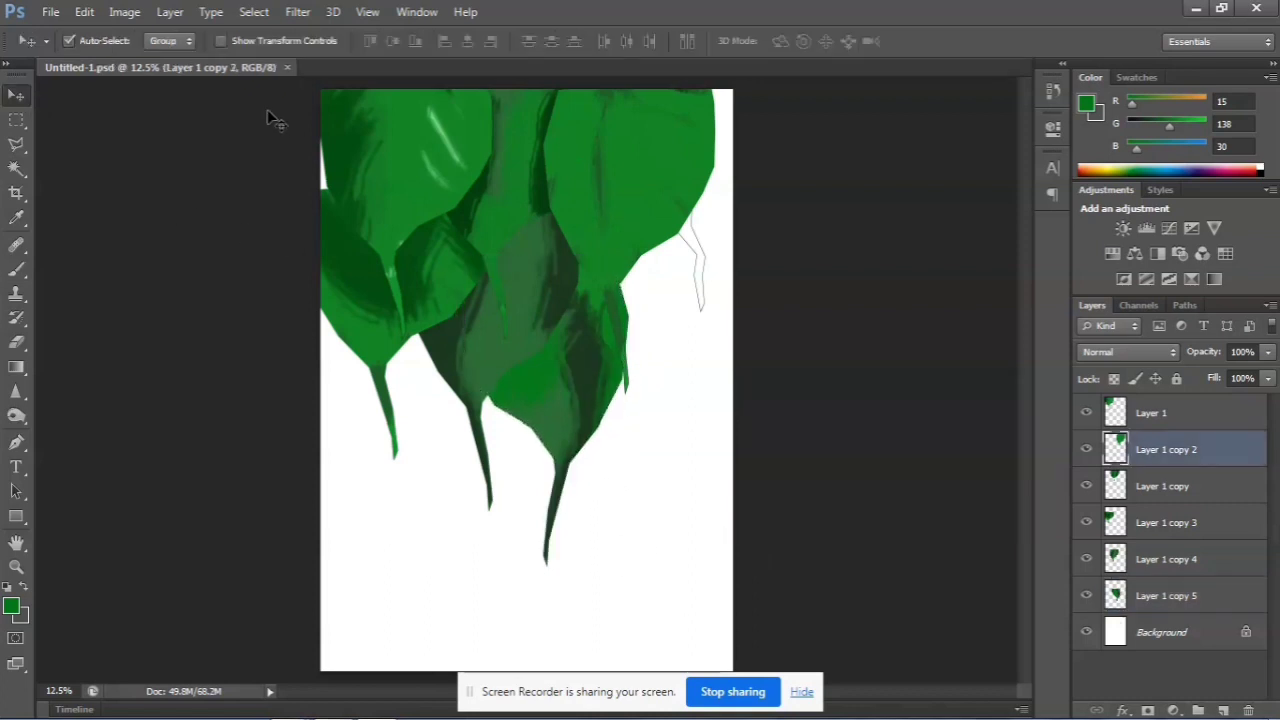
Brush the same green along the left side of the Layer 1 copy 3 leaf and remove the paint spilling outside its outline
left_click(327, 213)
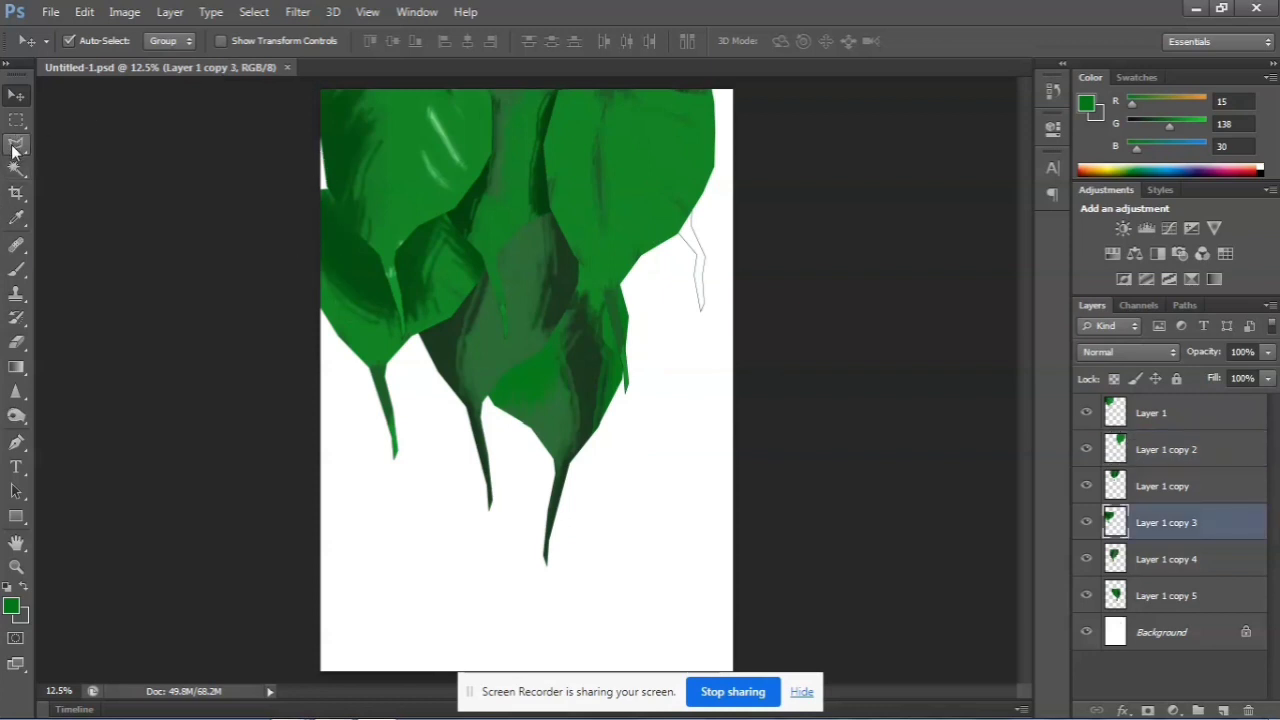
left_click(18, 271)
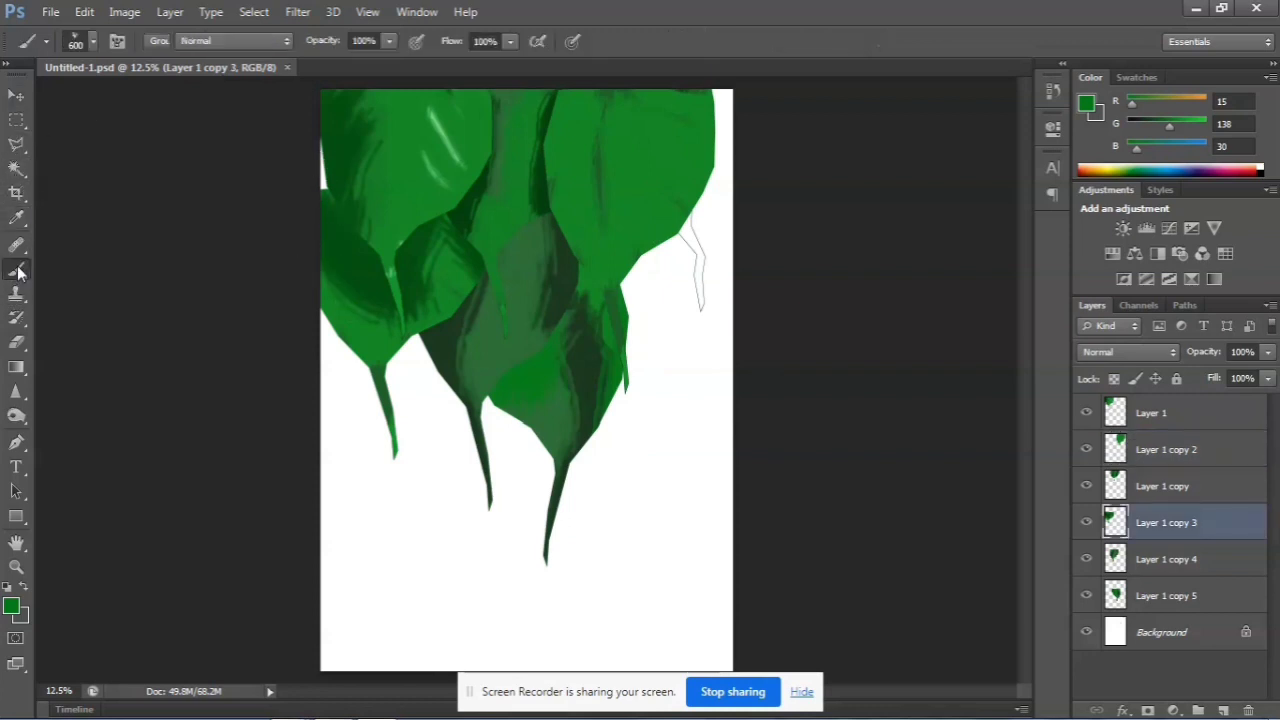
mouse_move(334, 216)
left_mouse_down()
mouse_move(316, 141)
mouse_move(313, 263)
mouse_move(324, 218)
mouse_move(328, 302)
left_mouse_up()
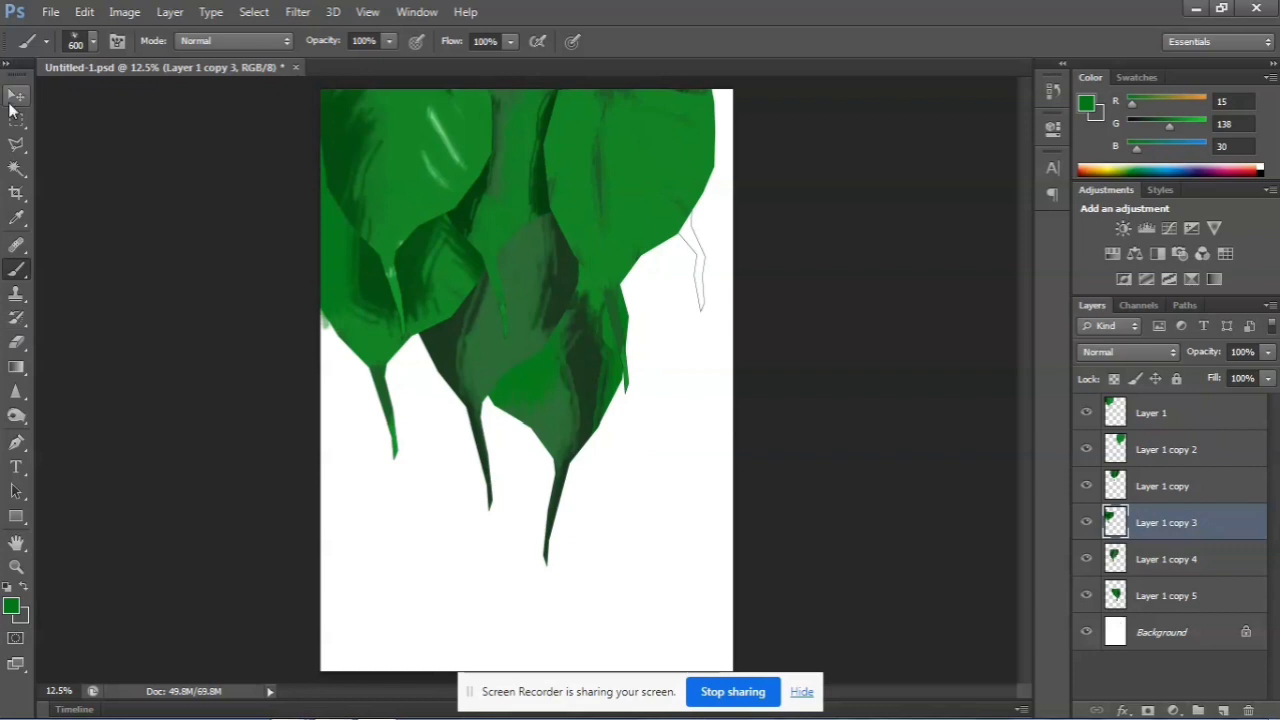
left_click(16, 144)
mouse_move(350, 355)
left_mouse_down()
mouse_move(298, 284)
mouse_move(308, 288)
mouse_move(288, 311)
mouse_move(328, 393)
left_mouse_up()
key("ctrl+d")
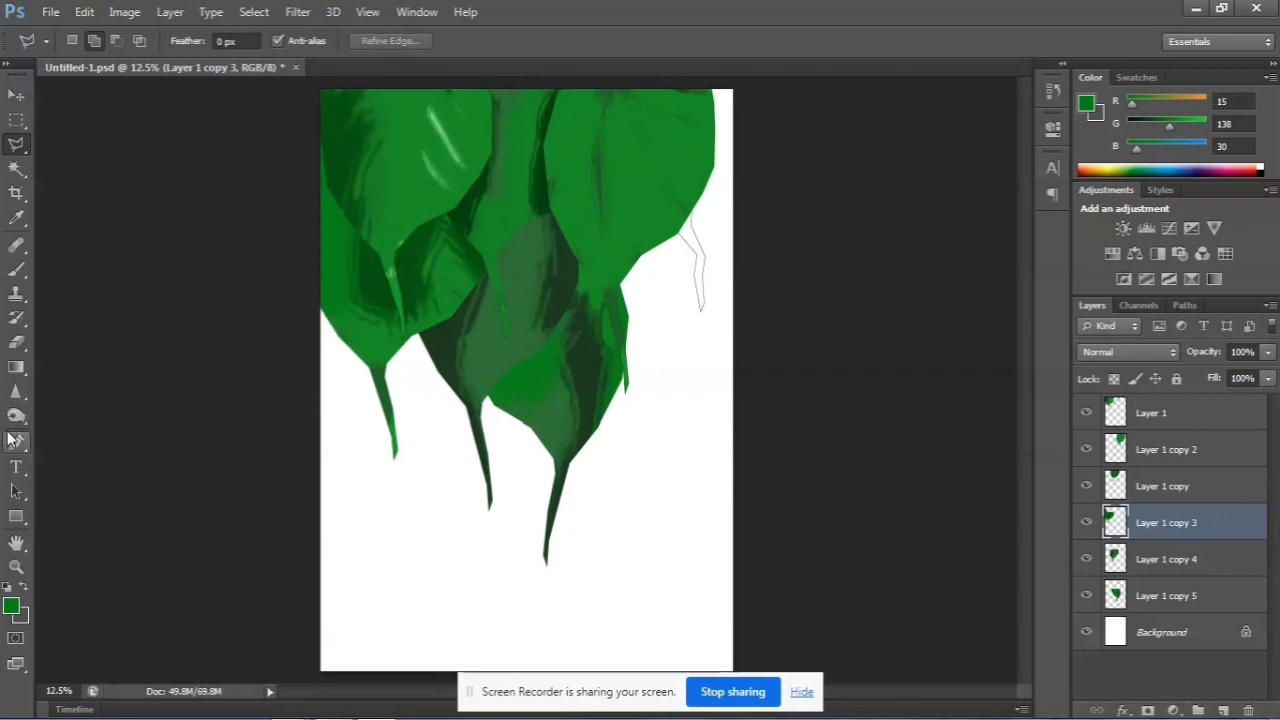
Duplicate the Layer 1 copy 4 leaf to the page's upper-right edge behind the right leaf, and duplicate that leaf again
left_click(16, 95)
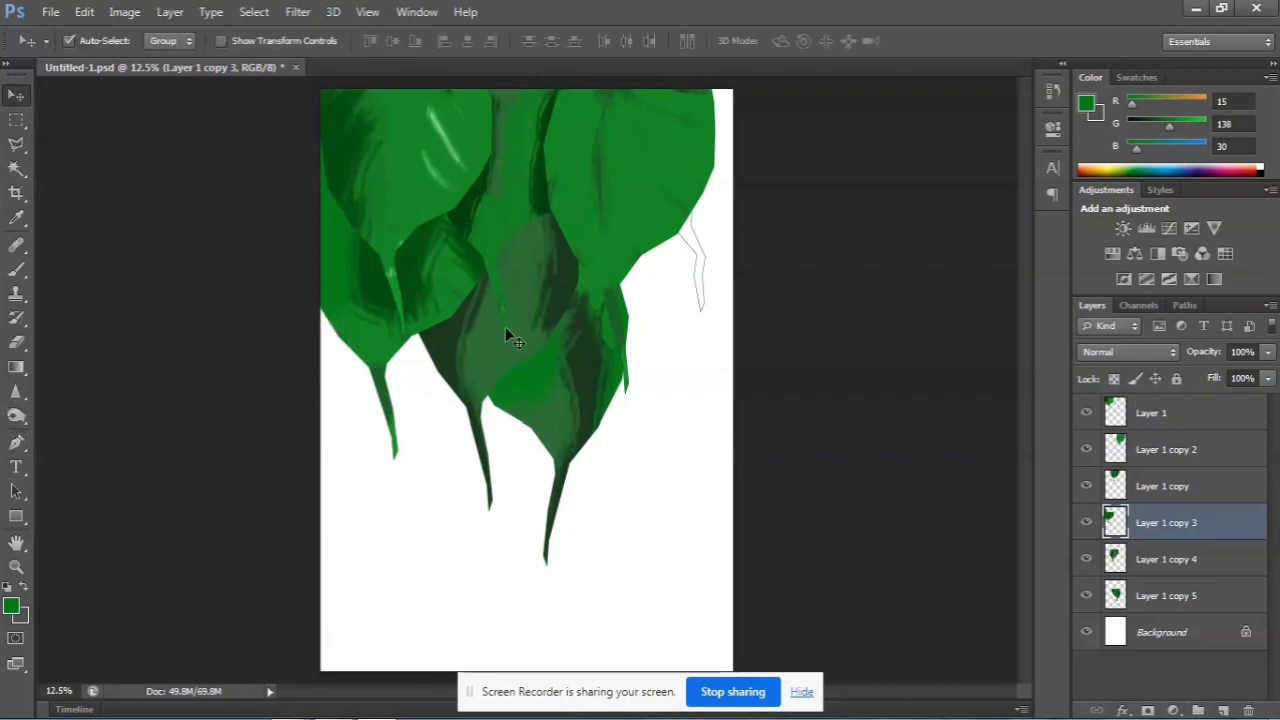
left_click(486, 352)
key("ctrl+t")
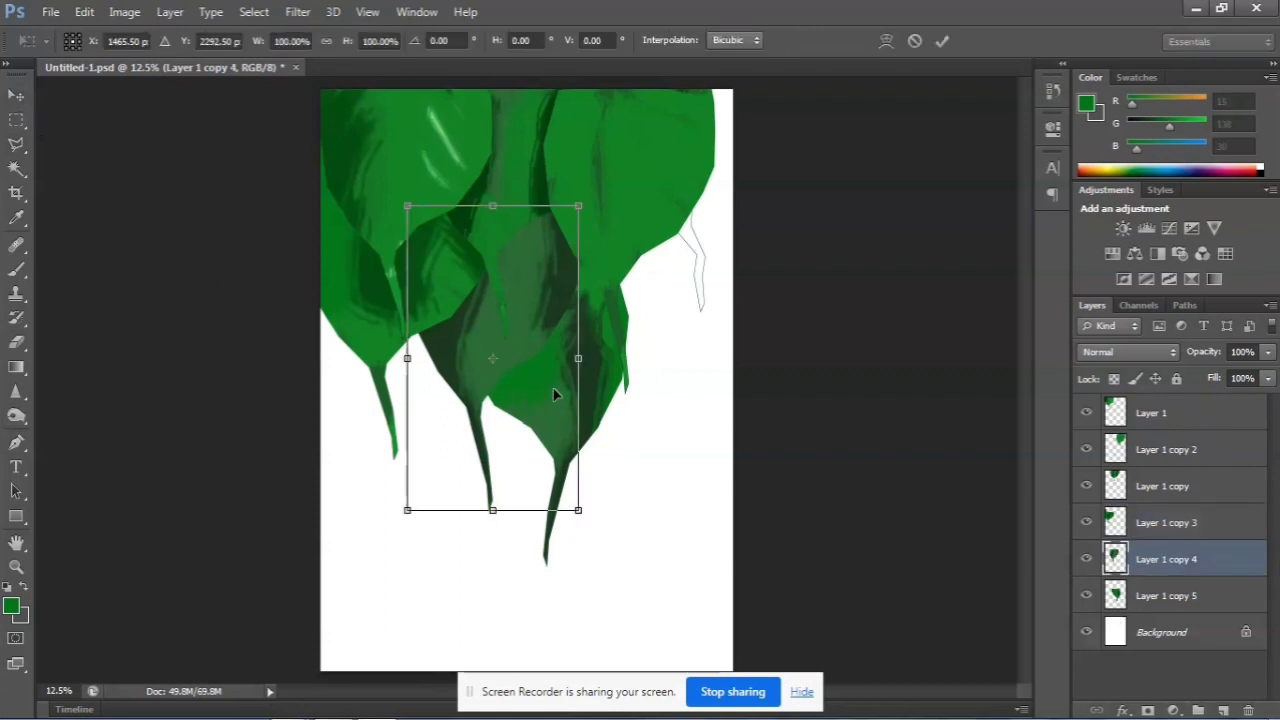
key("Return")
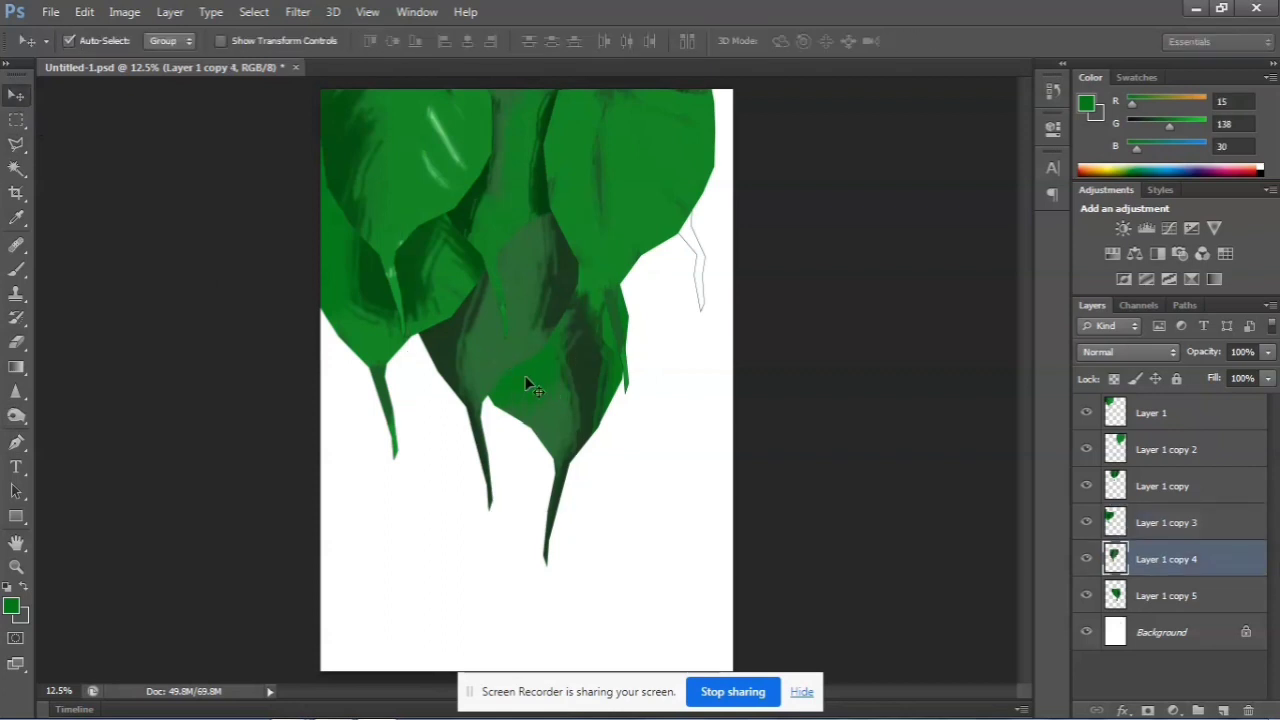
key("ctrl+j")
left_click_drag(445, 334, 698, 217)
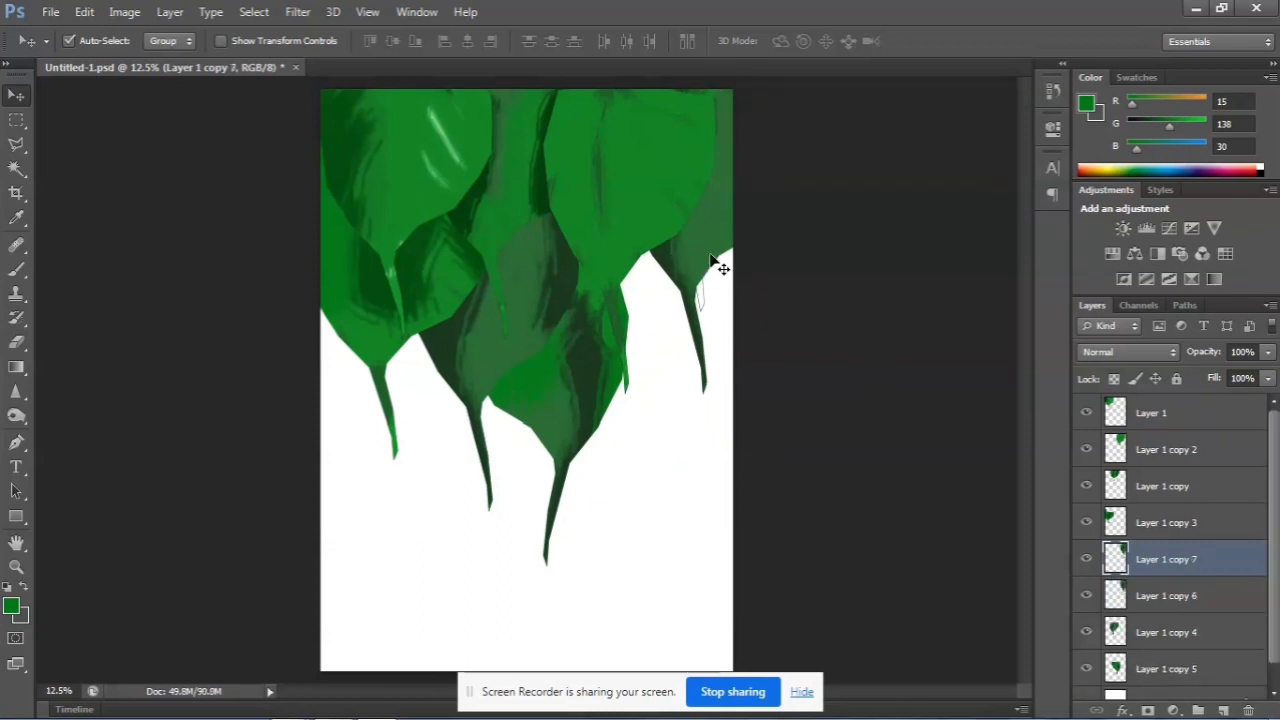
Move the Layer 1 copy 7 leaf down below the right leaf and put its layer directly above the Background
left_click_drag(720, 242, 685, 394)
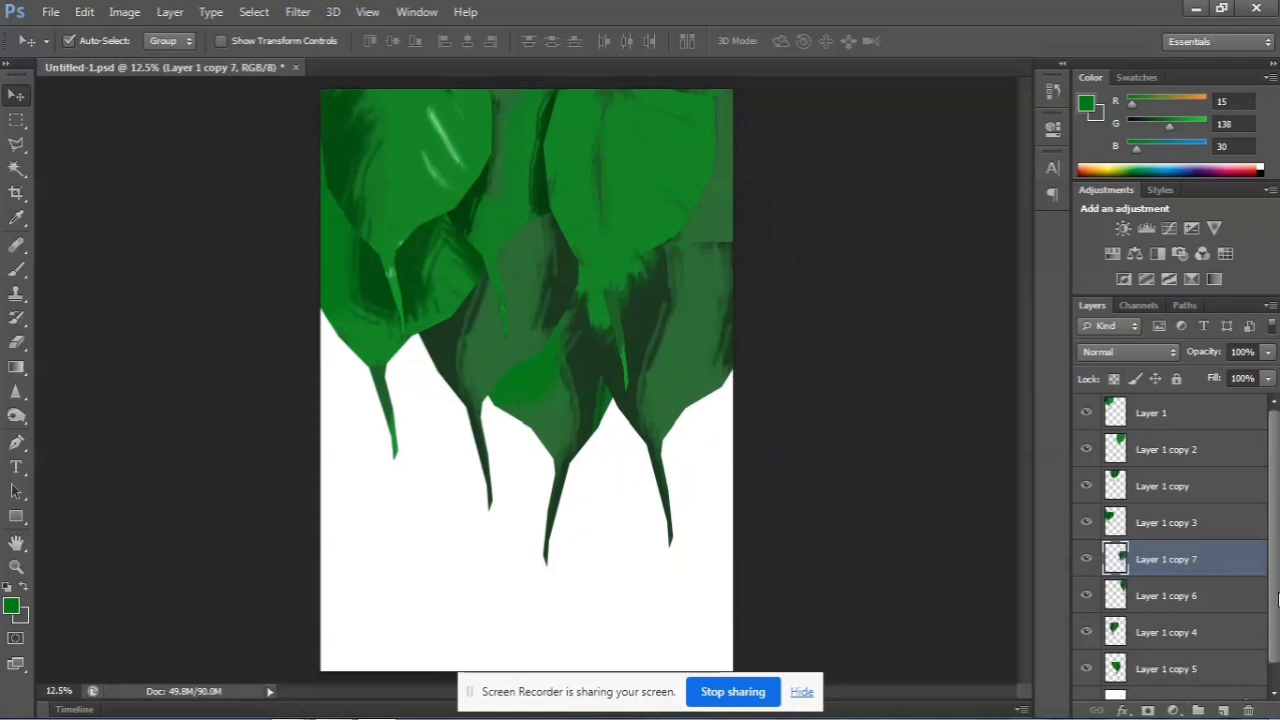
left_click_drag(1202, 560, 1210, 672)
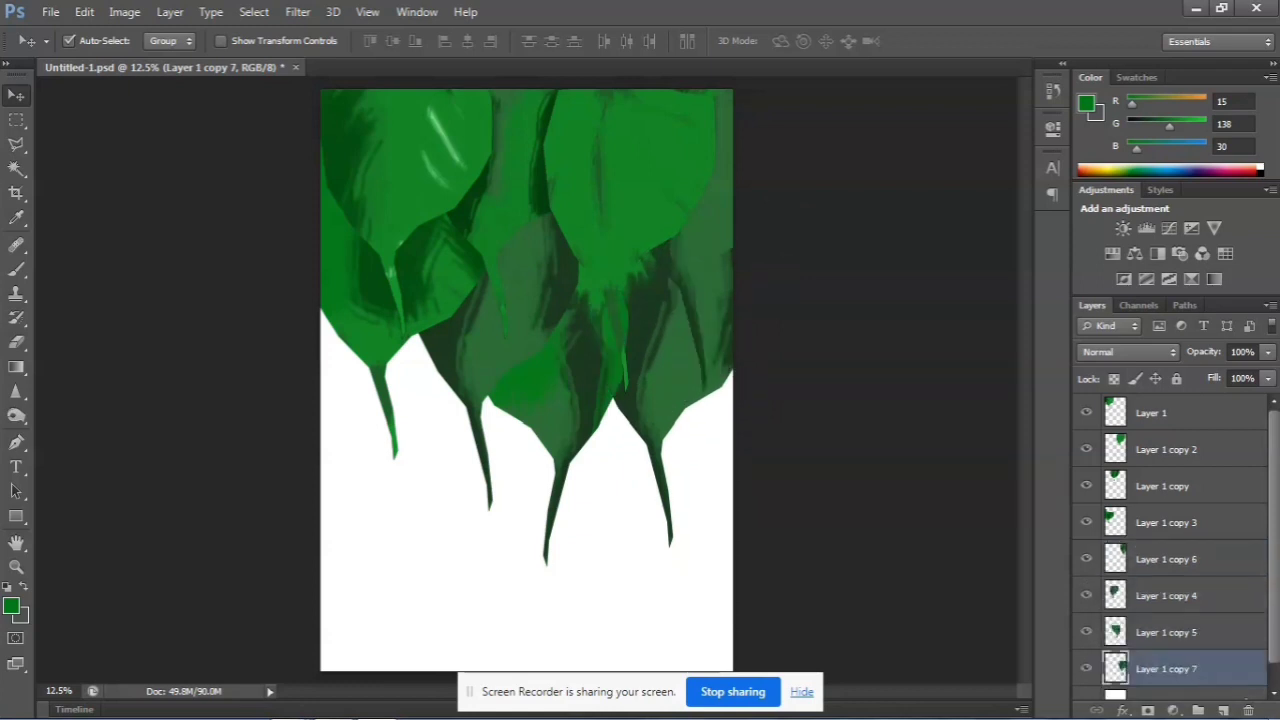
left_click_drag(1275, 558, 1276, 602)
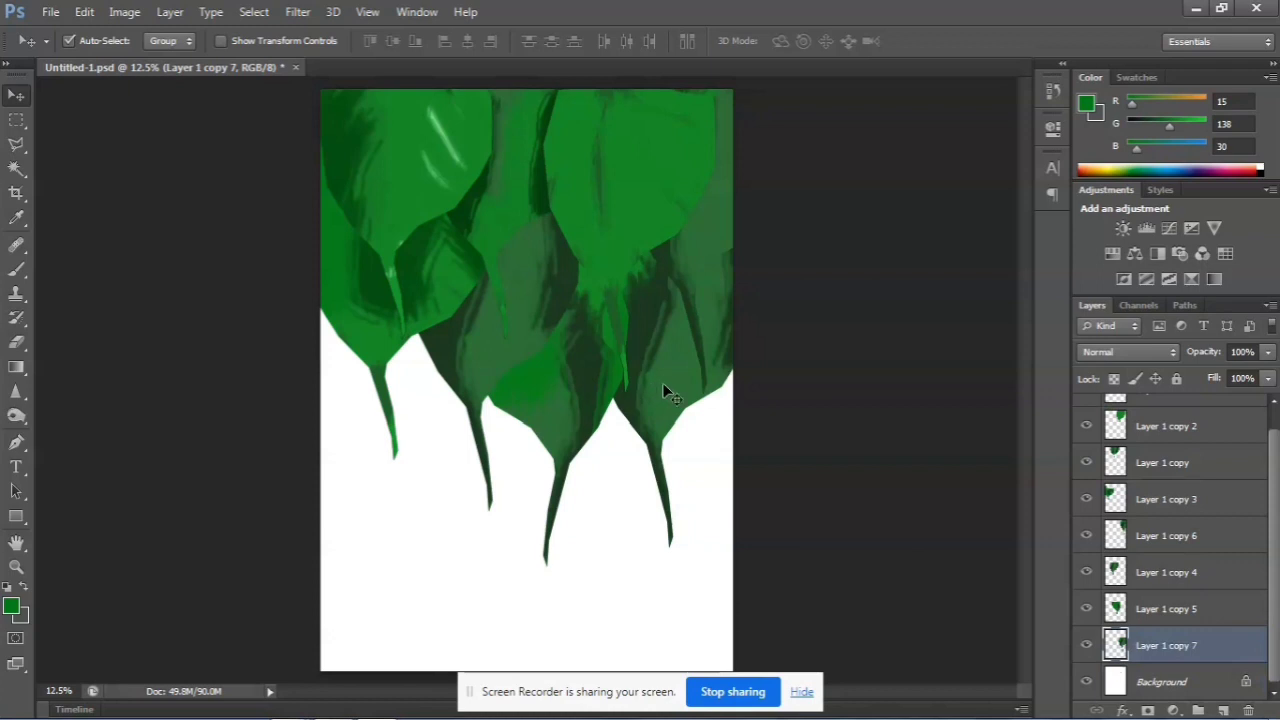
Brush green (RGB 15, 138, 30) over the upper part of the Layer 1 copy 7 leaf, and set the brush color to dark green 166a20
left_click(15, 273)
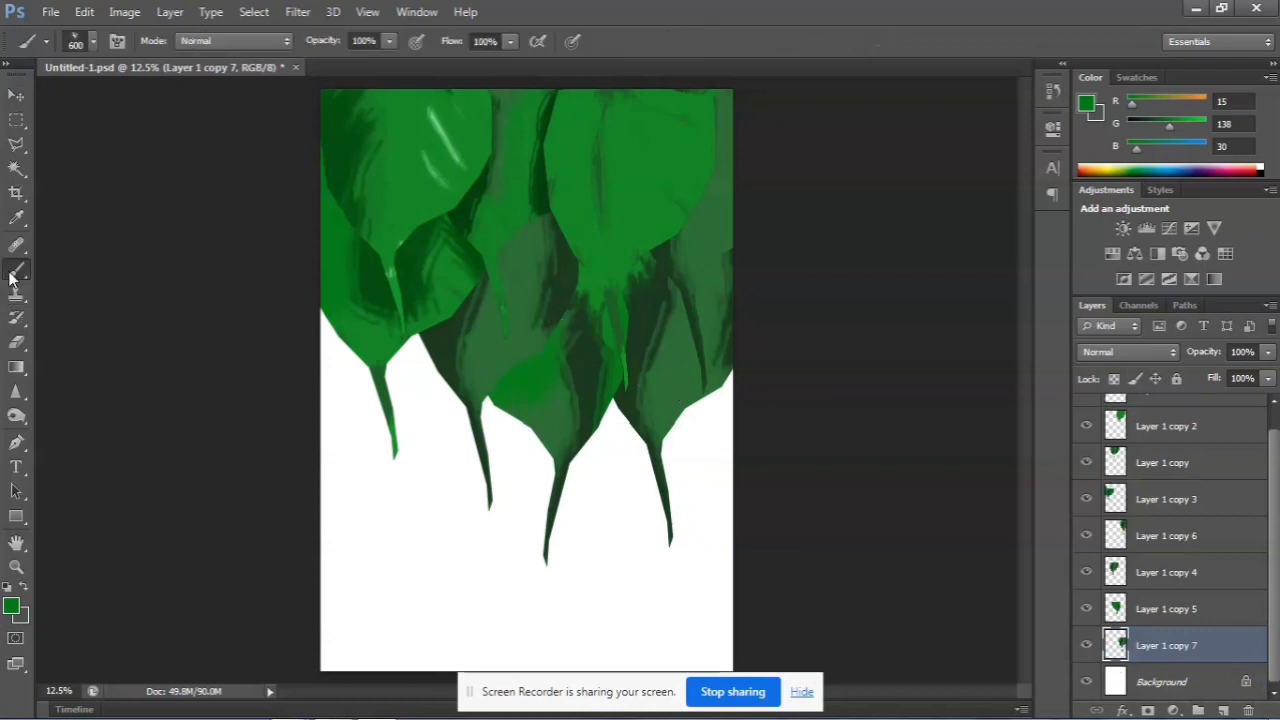
mouse_move(726, 250)
left_mouse_down()
mouse_move(679, 331)
mouse_move(636, 153)
mouse_move(645, 243)
mouse_move(624, 319)
left_mouse_up()
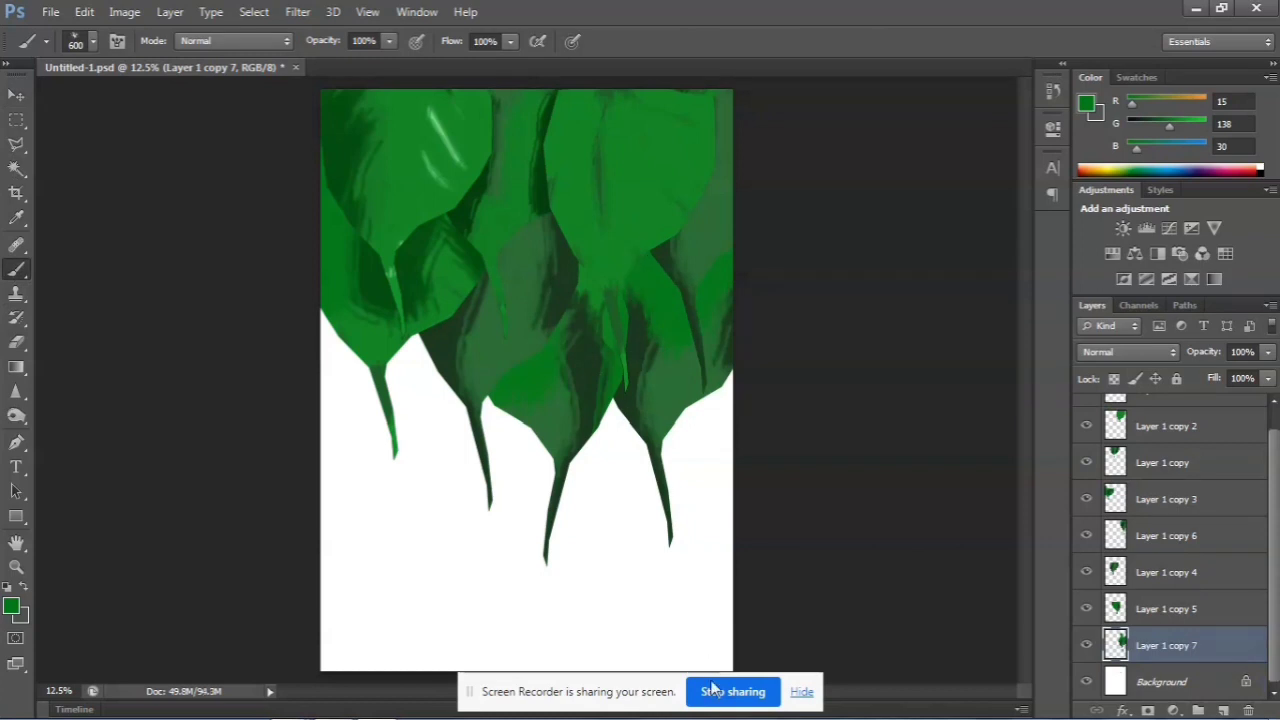
left_click_drag(705, 395, 765, 705)
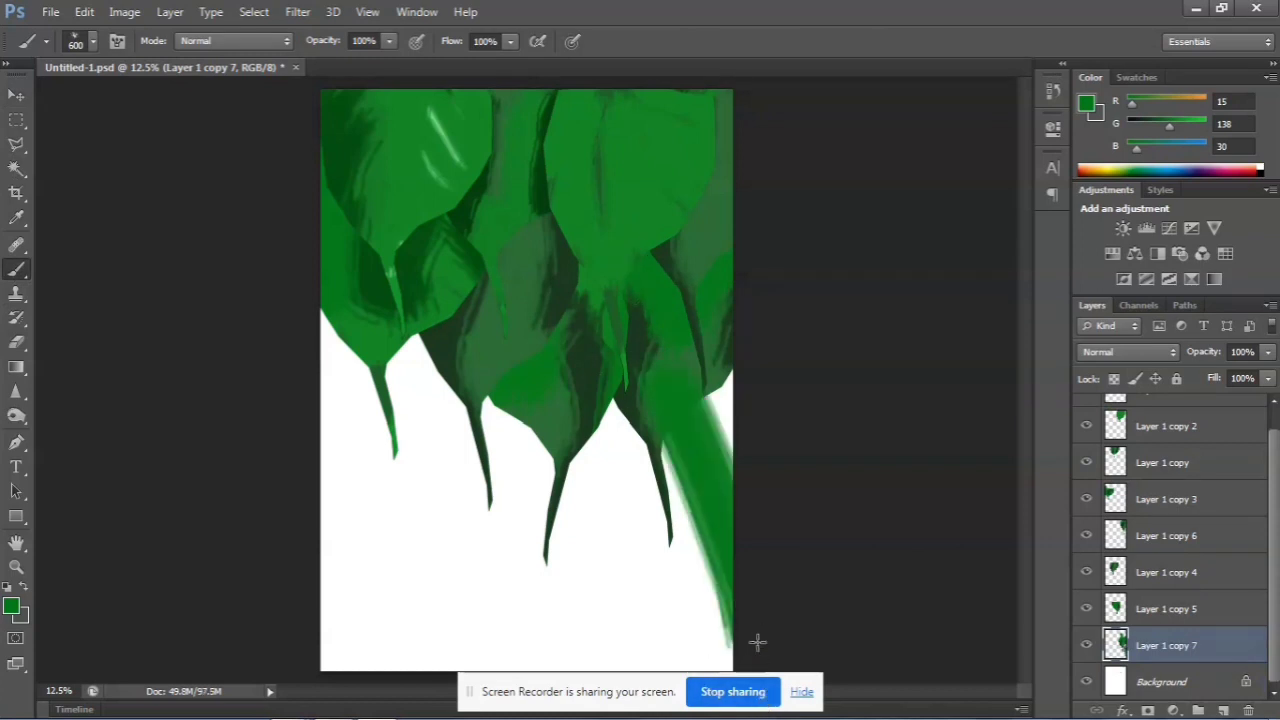
key("ctrl+z")
left_click_drag(657, 276, 652, 330)
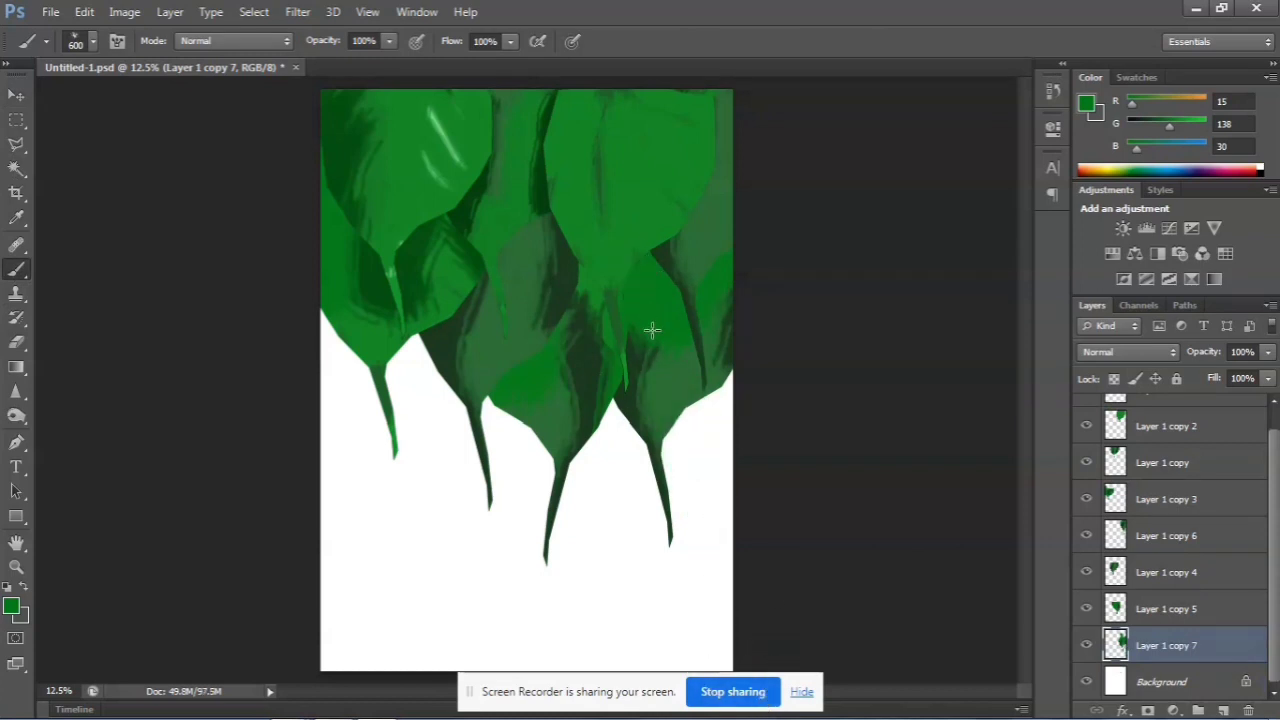
left_click(11, 606)
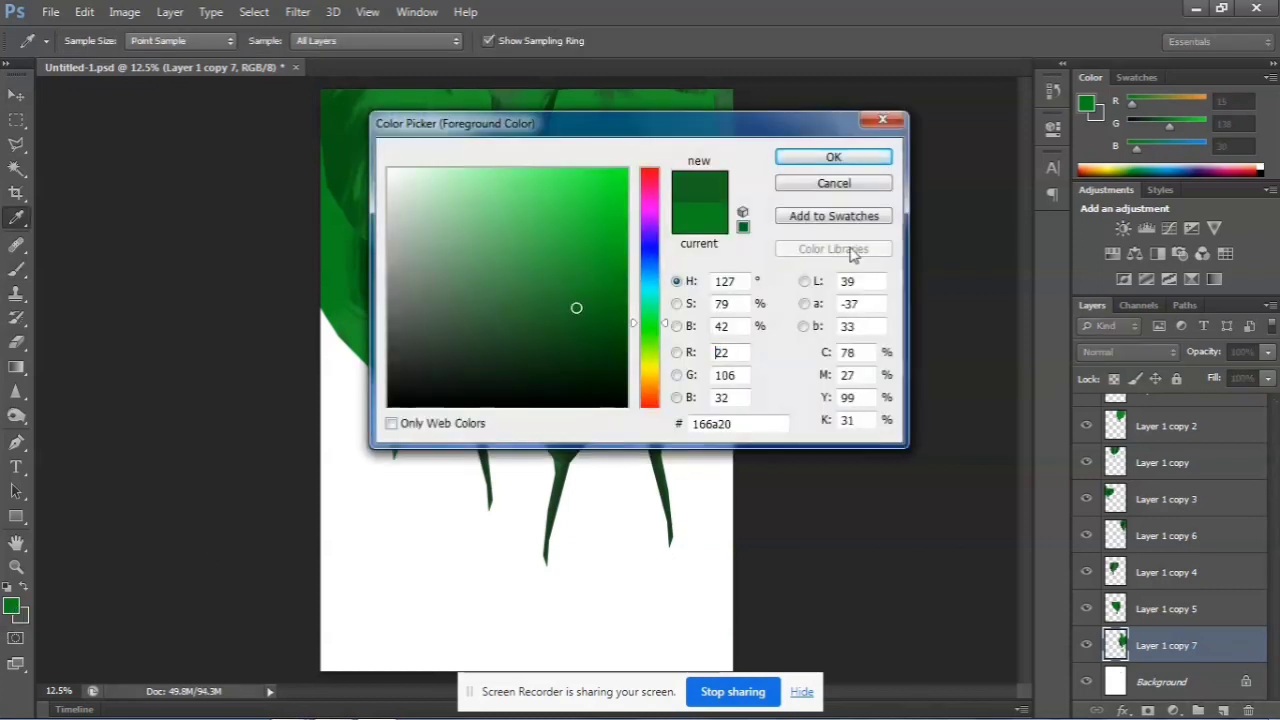
left_click(833, 157)
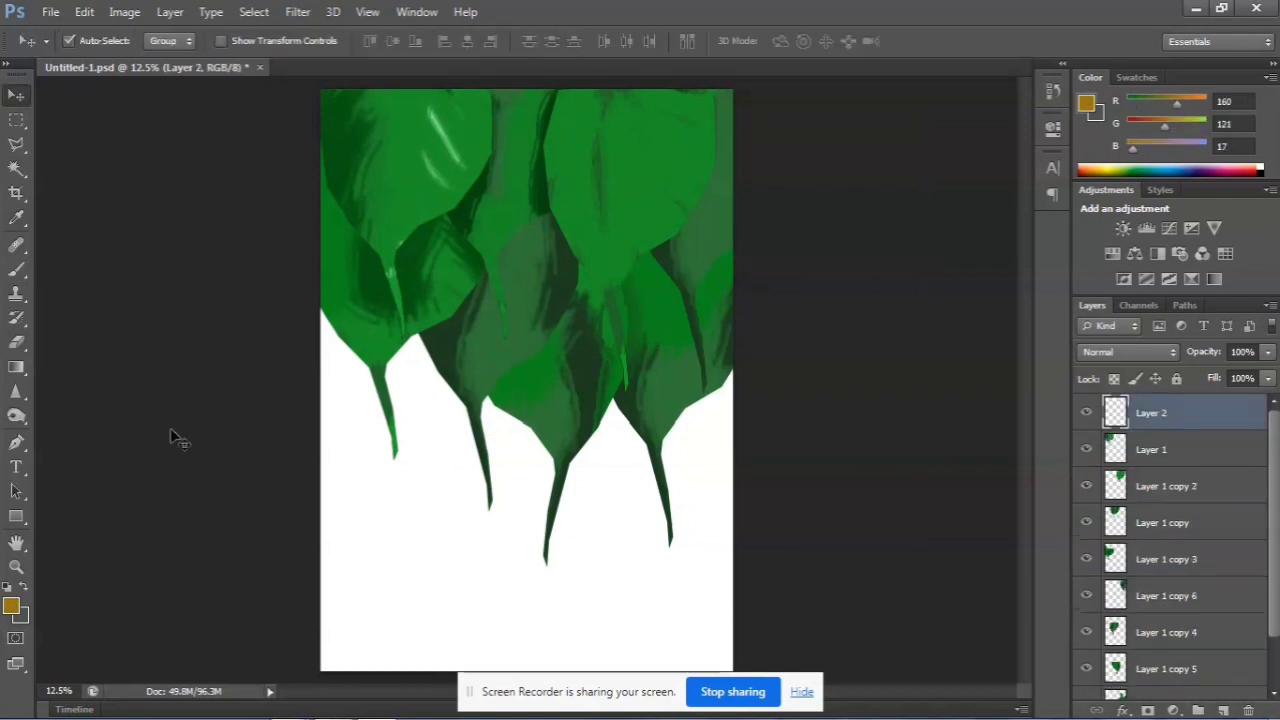
Brush ochre (RGB 160, 121, 17) over the page on Layer 2 at size 600 and put that layer directly above the Background
left_click(17, 276)
mouse_move(463, 476)
left_mouse_down()
mouse_move(648, 352)
mouse_move(857, 373)
mouse_move(488, 690)
mouse_move(592, 716)
mouse_move(698, 716)
mouse_move(346, 452)
mouse_move(355, 461)
mouse_move(356, 309)
mouse_move(282, 286)
mouse_move(288, 353)
mouse_move(320, 440)
mouse_move(386, 547)
mouse_move(495, 380)
mouse_move(609, 582)
mouse_move(694, 498)
mouse_move(687, 472)
mouse_move(711, 598)
mouse_move(473, 463)
mouse_move(577, 442)
mouse_move(851, 465)
mouse_move(732, 610)
mouse_move(461, 511)
mouse_move(313, 620)
mouse_move(347, 600)
mouse_move(442, 414)
mouse_move(419, 512)
mouse_move(347, 357)
mouse_move(878, 471)
mouse_move(260, 331)
mouse_move(586, 274)
mouse_move(62, 211)
mouse_move(100, 228)
mouse_move(238, 190)
mouse_move(710, 156)
mouse_move(15, 19)
mouse_move(553, 7)
mouse_move(619, 22)
mouse_move(403, 9)
mouse_move(523, 3)
mouse_move(170, 12)
left_mouse_up()
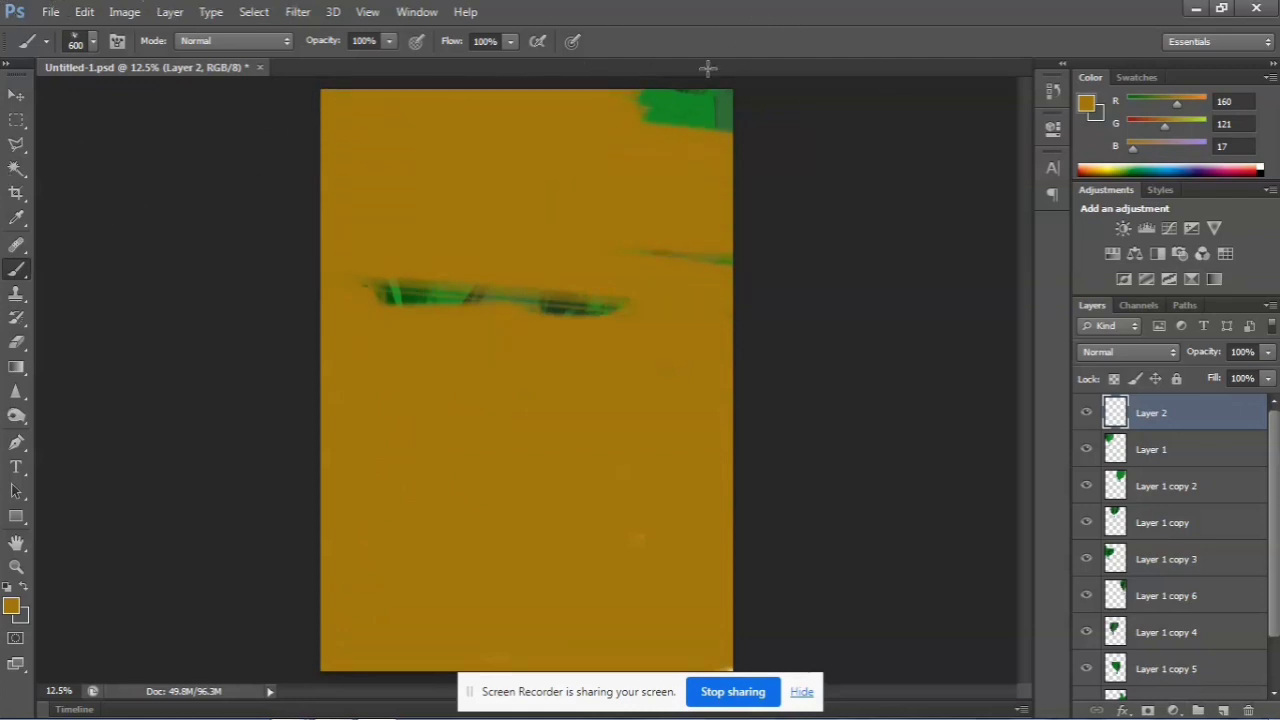
mouse_move(708, 68)
left_mouse_down()
mouse_move(710, 85)
mouse_move(623, 105)
mouse_move(691, 117)
mouse_move(757, 189)
left_mouse_up()
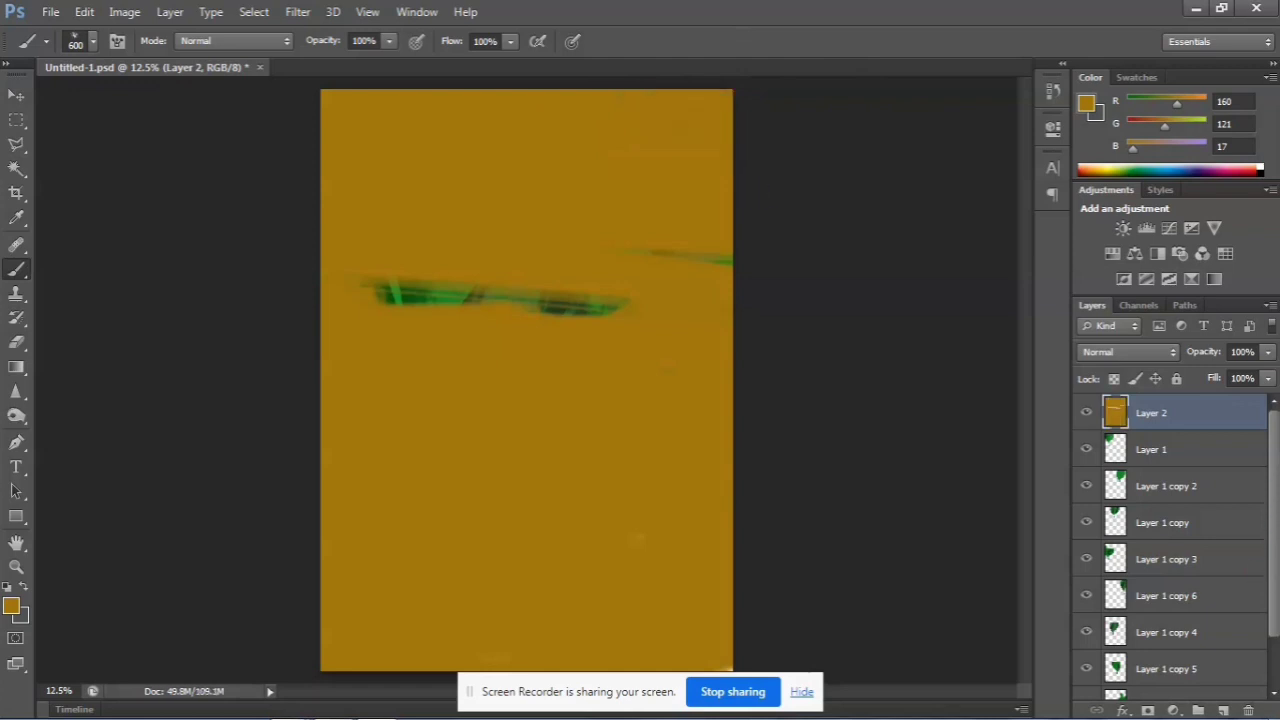
left_click_drag(1188, 412, 1227, 663)
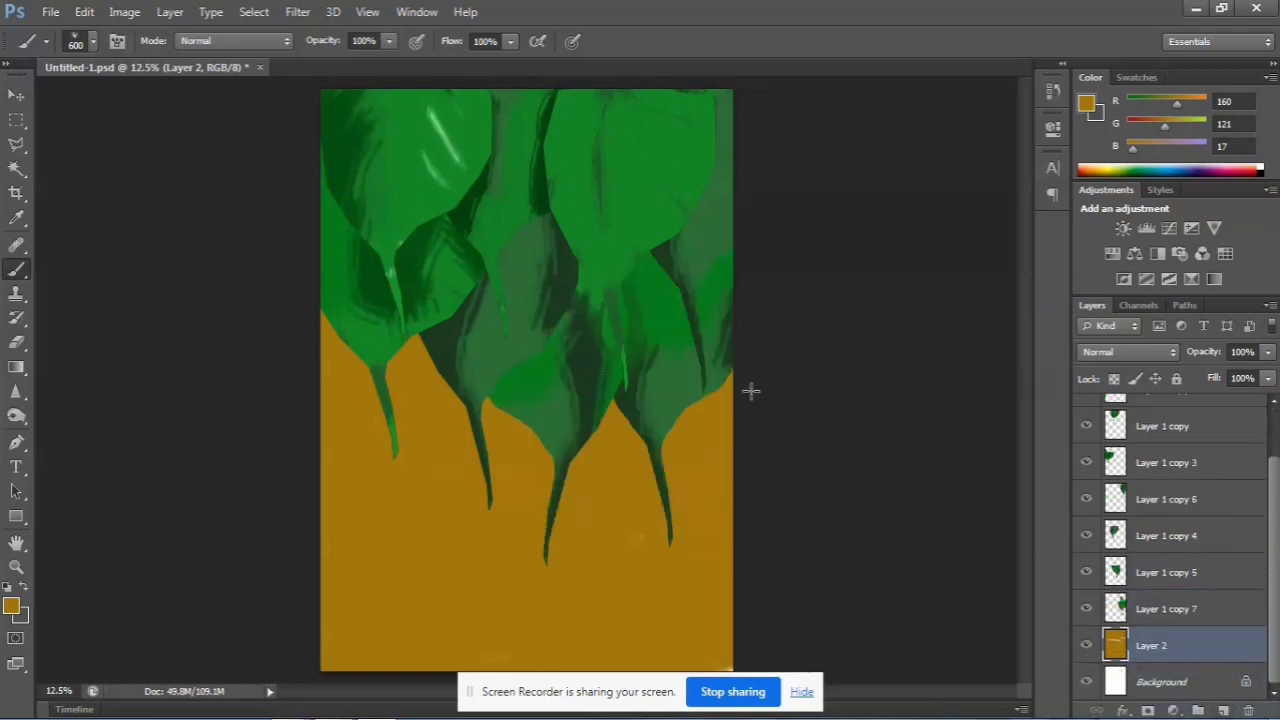
Select Layer 1 and set the brush color to light green (RGB 103, 191, 114), starting from the leaf's own green
left_click(388, 225, "ctrl")
left_click(11, 607)
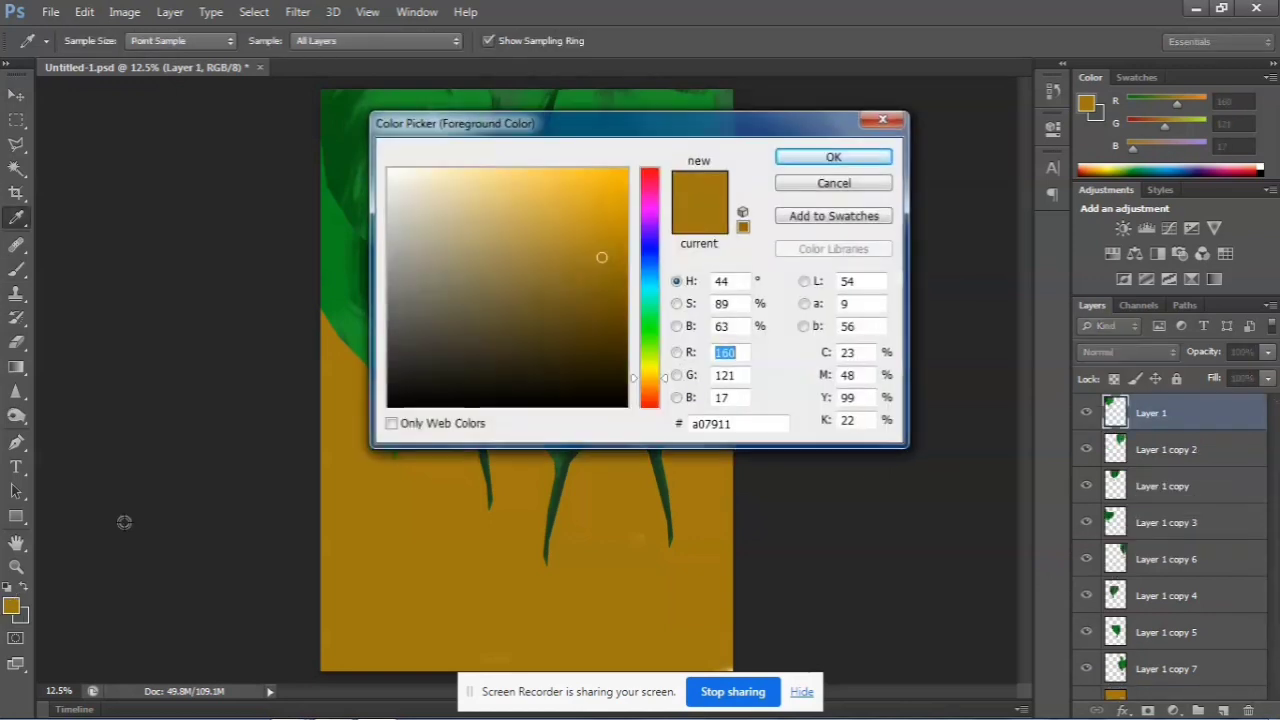
left_click(335, 264)
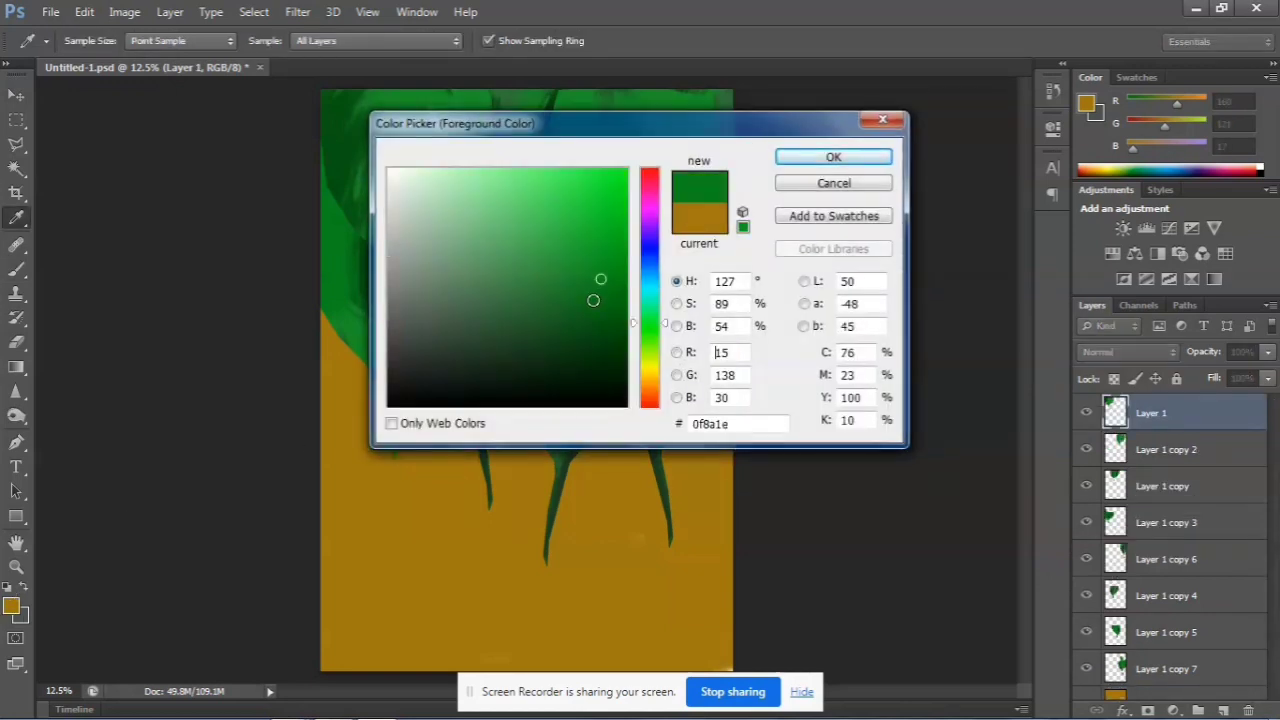
left_click_drag(510, 232, 498, 228)
left_click(833, 157)
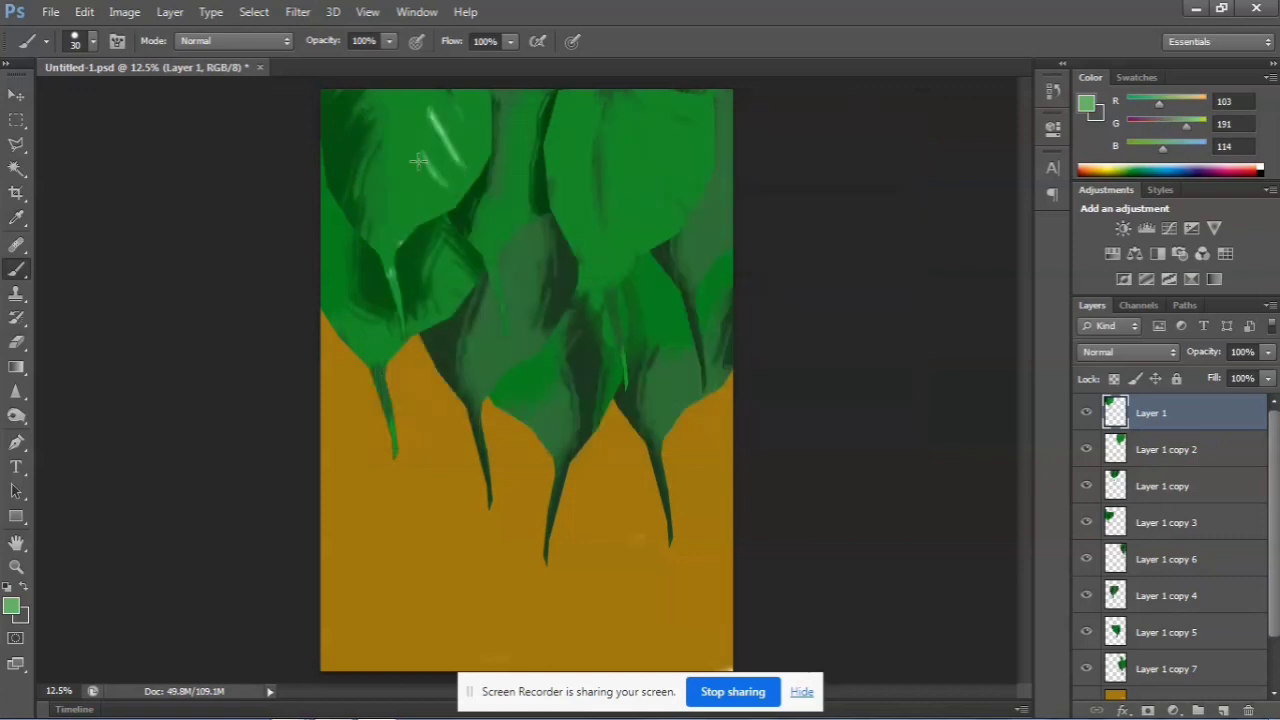
Try light green vein strokes on the Layer 1 leaf with the 30 px brush and undo them
left_click_drag(395, 90, 375, 193)
left_click_drag(386, 100, 432, 190)
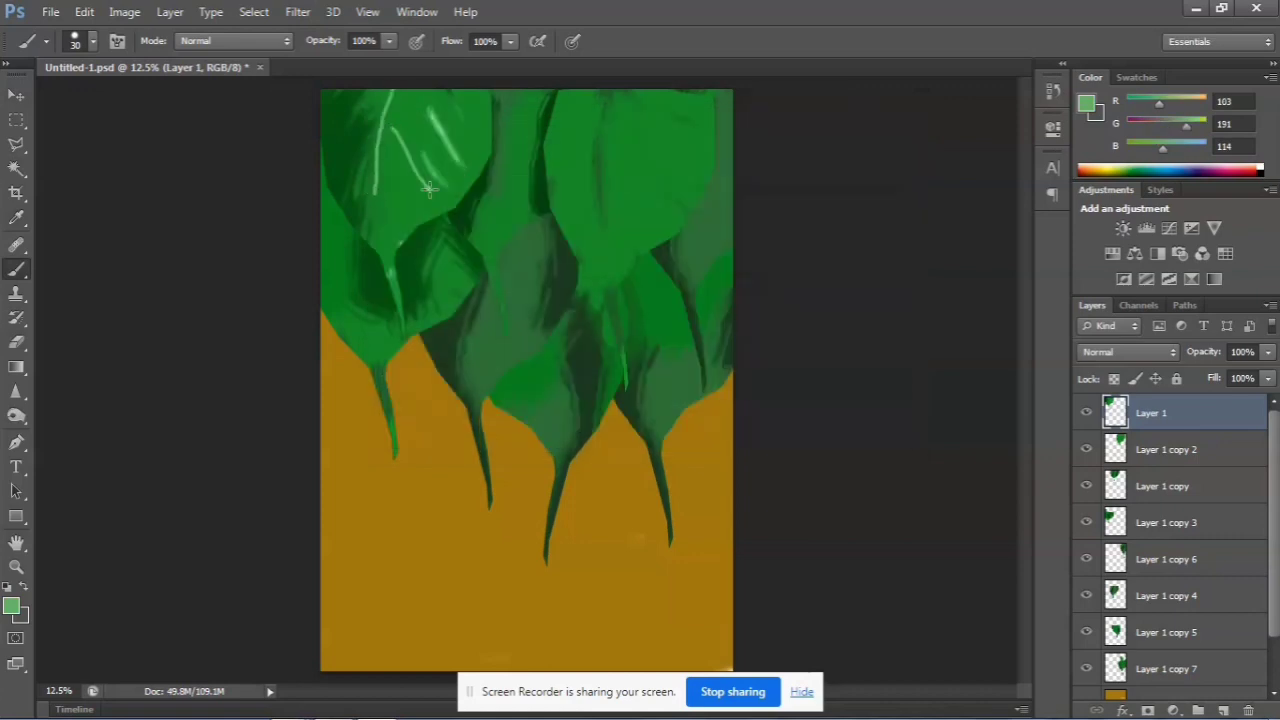
left_click_drag(398, 92, 460, 163)
left_click_drag(383, 92, 344, 150)
key("ctrl+alt+z")
key("ctrl+alt+z")
key("ctrl+alt+z")
key("ctrl+alt+z")
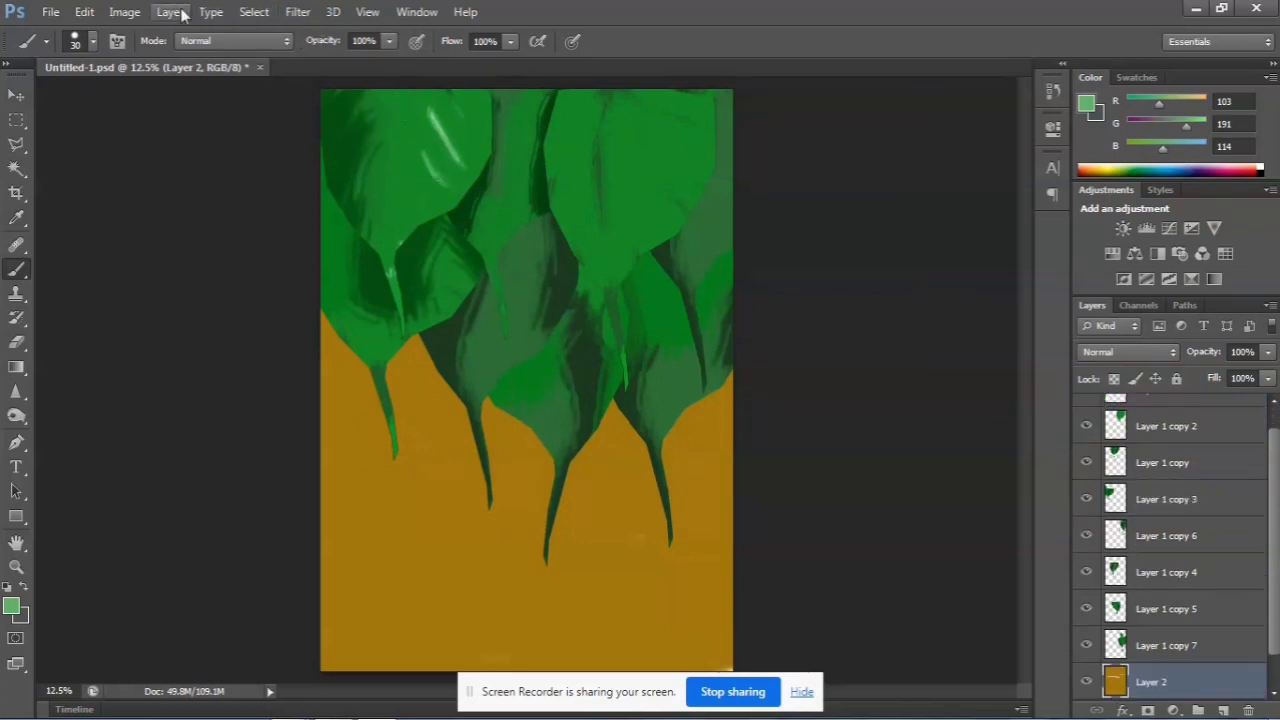
left_click(124, 11)
left_click(147, 164)
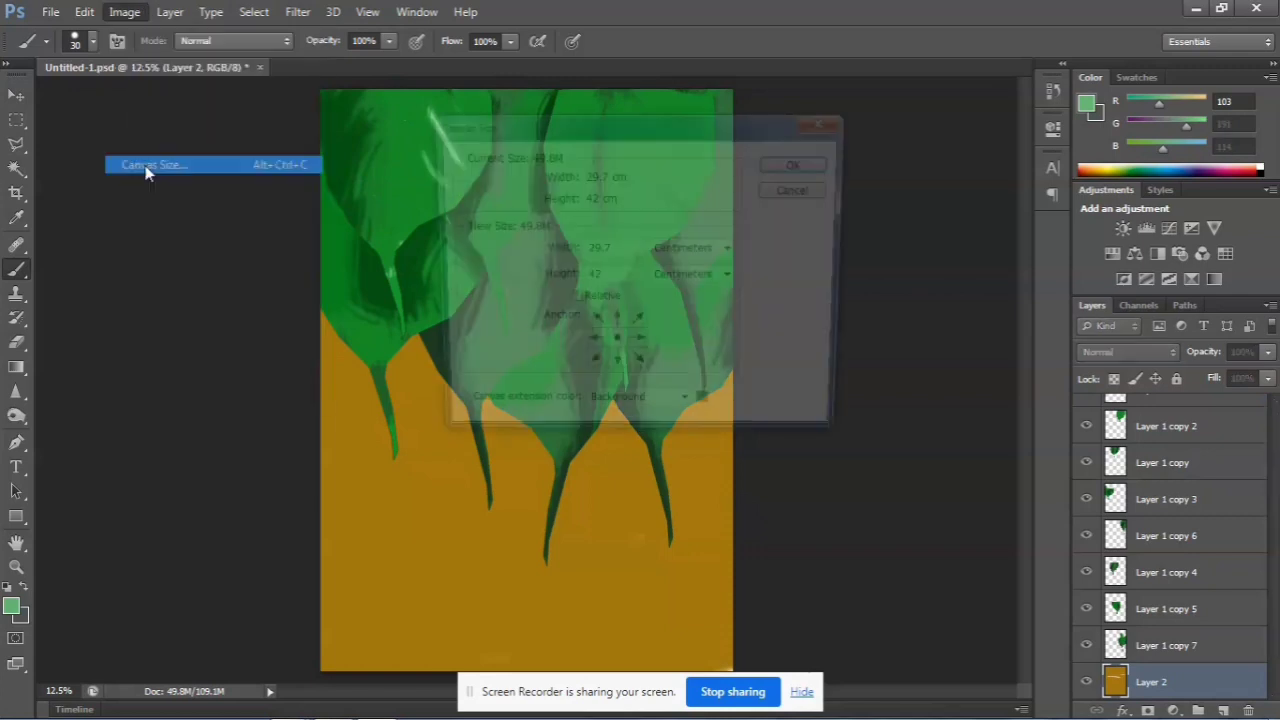
left_click(827, 122)
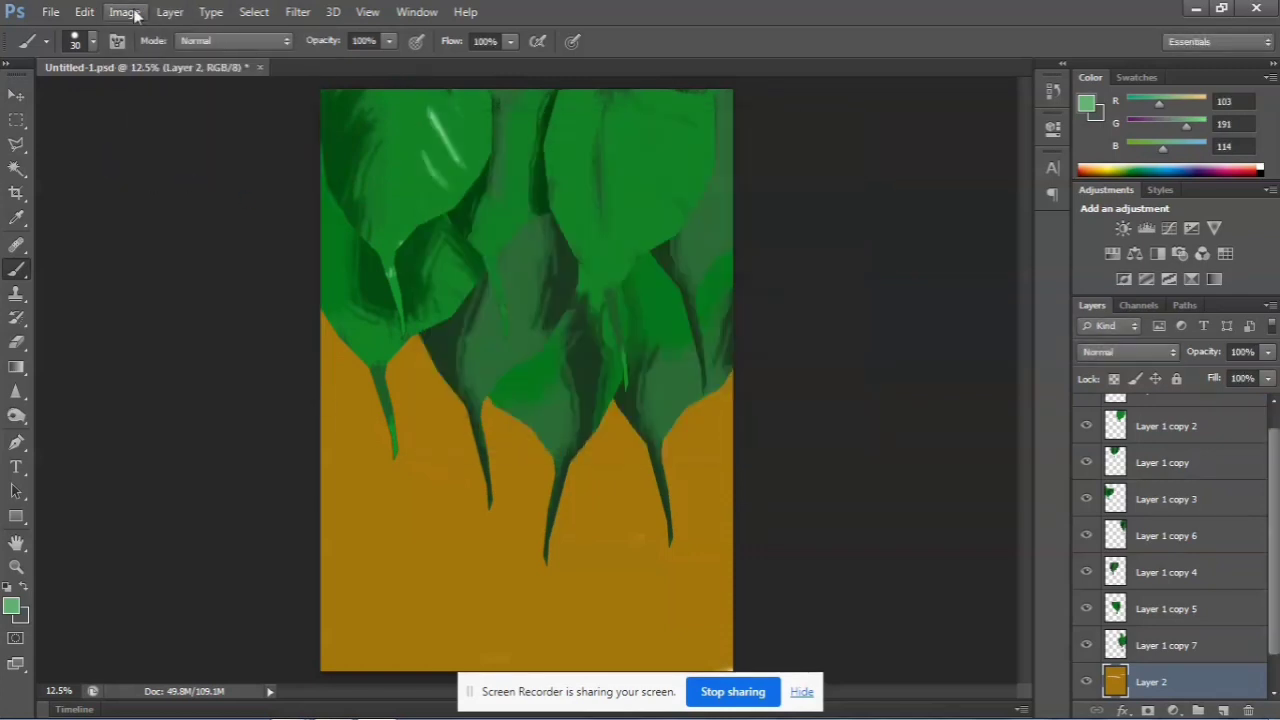
Rotate the whole canvas 90° counterclockwise
left_click(118, 12)
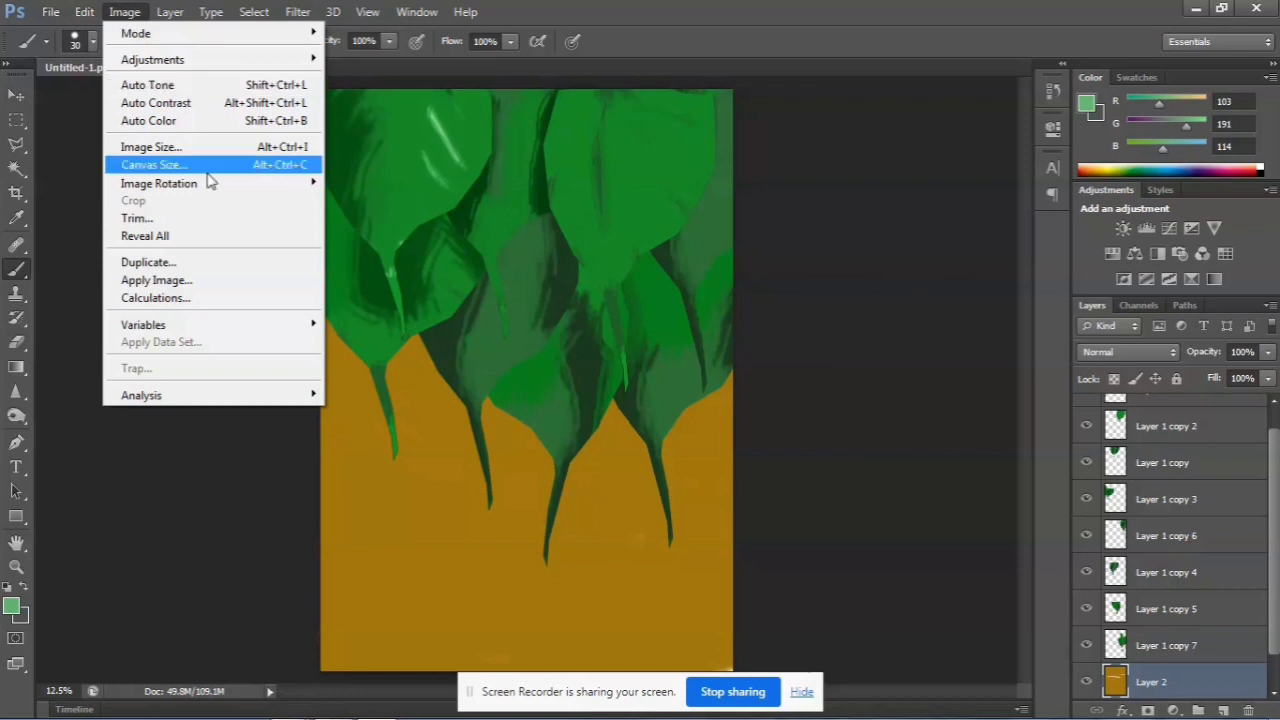
mouse_move(232, 188)
left_click(350, 220)
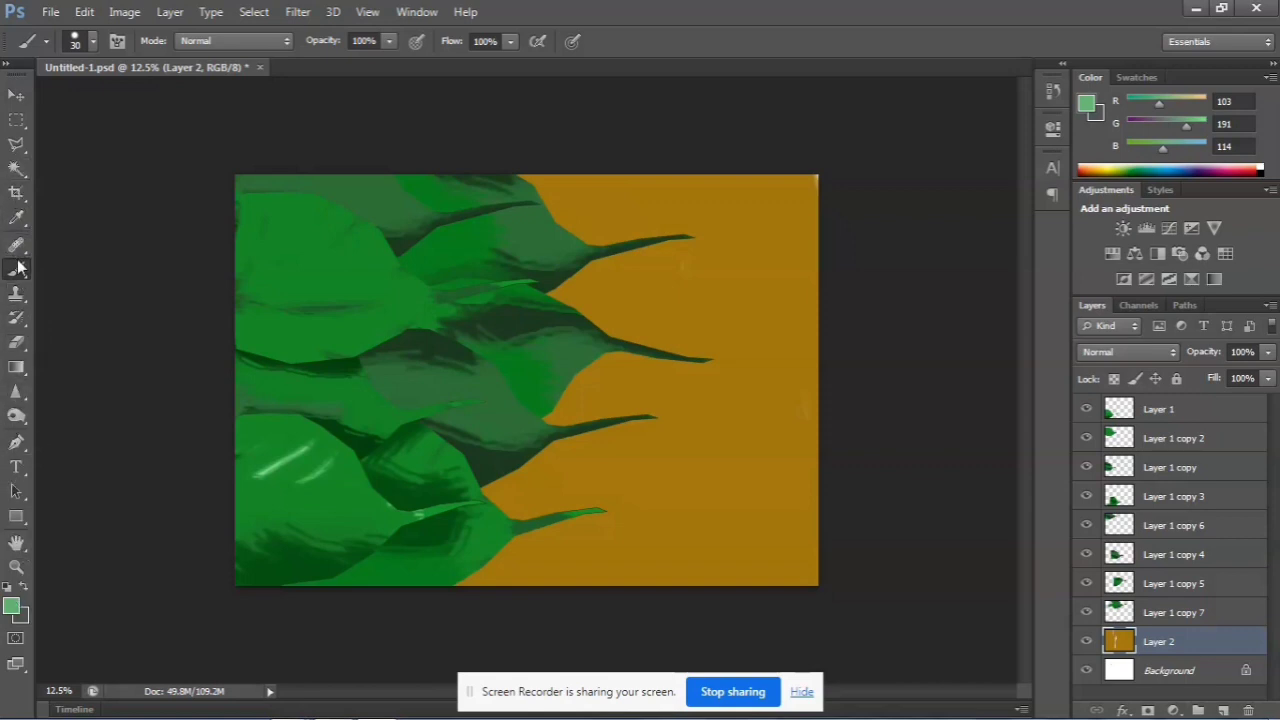
On Layer 1, paint a light green midrib and branching side veins over its leaf with a 24 px brush
left_click(93, 41)
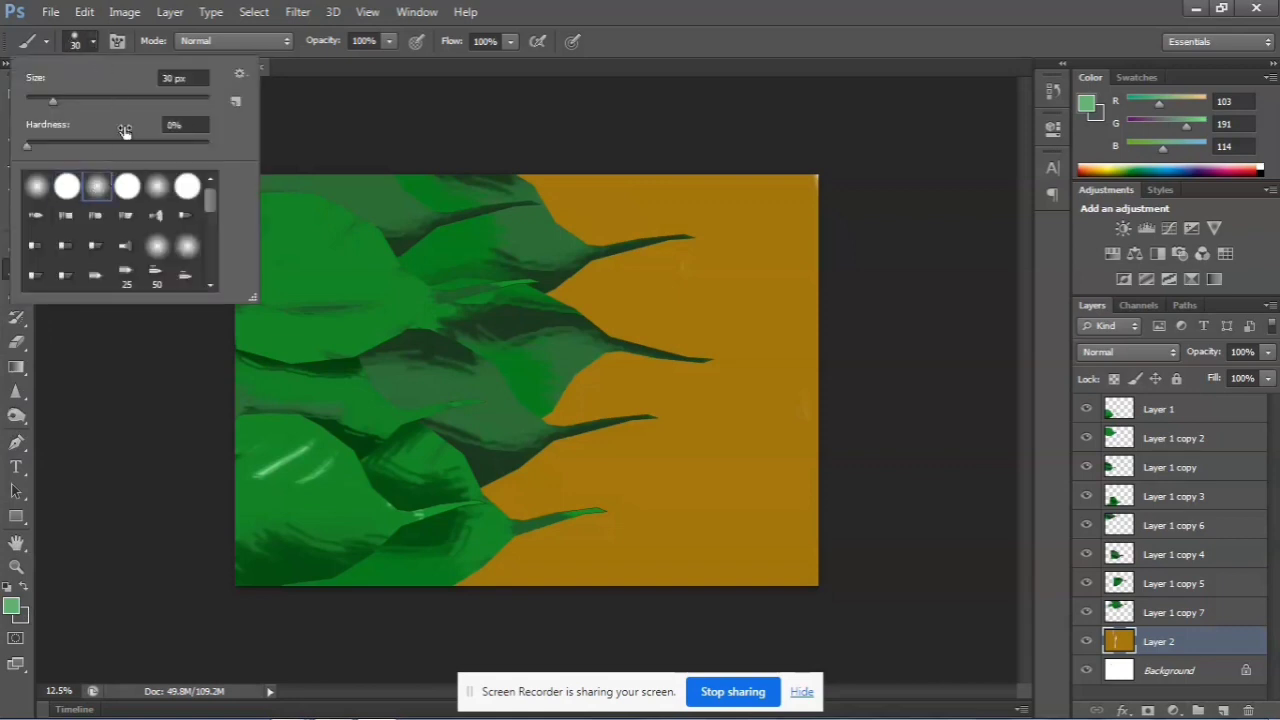
left_click_drag(59, 102, 47, 101)
left_click(271, 132)
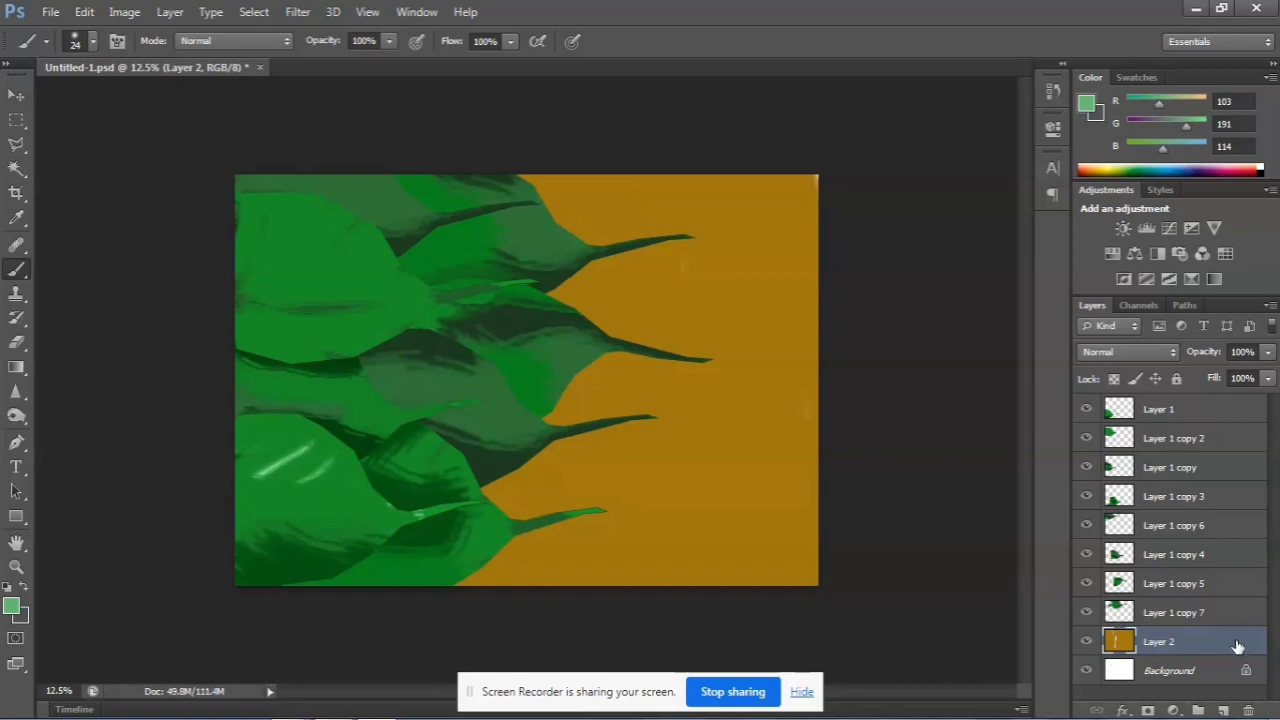
left_click(1140, 412)
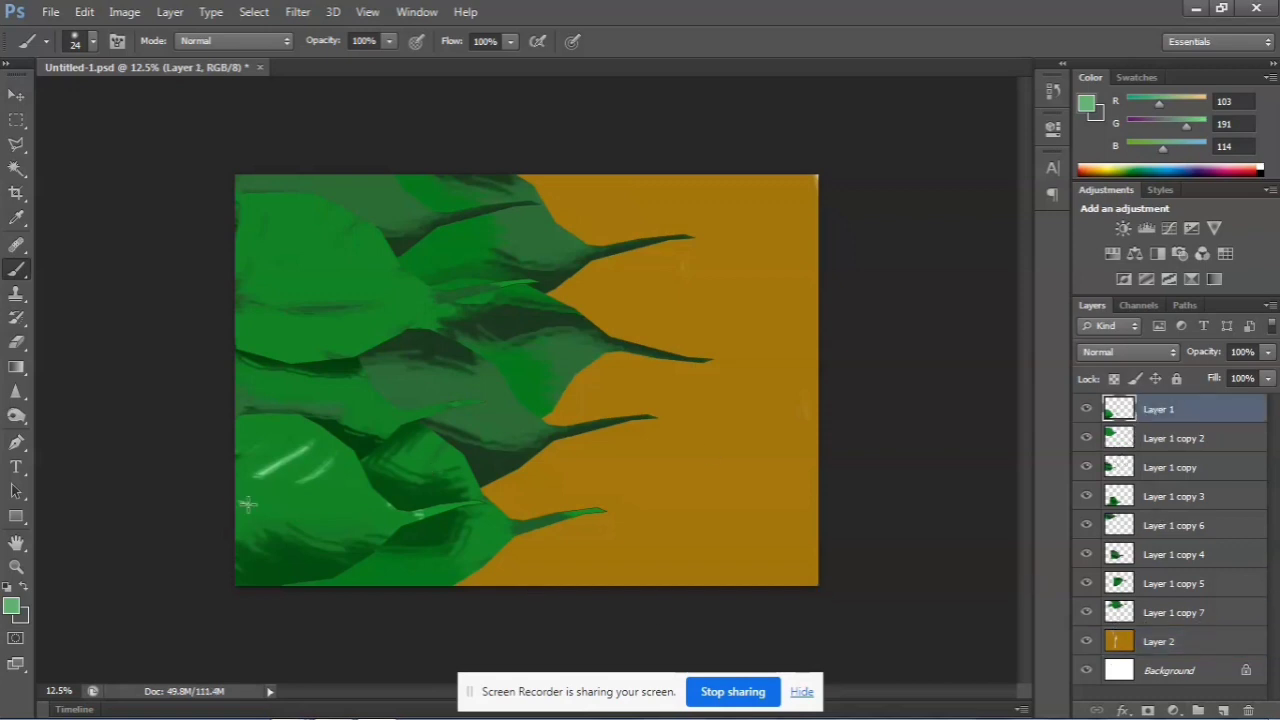
mouse_move(247, 505)
left_mouse_down()
mouse_move(363, 524)
mouse_move(417, 513)
left_mouse_up()
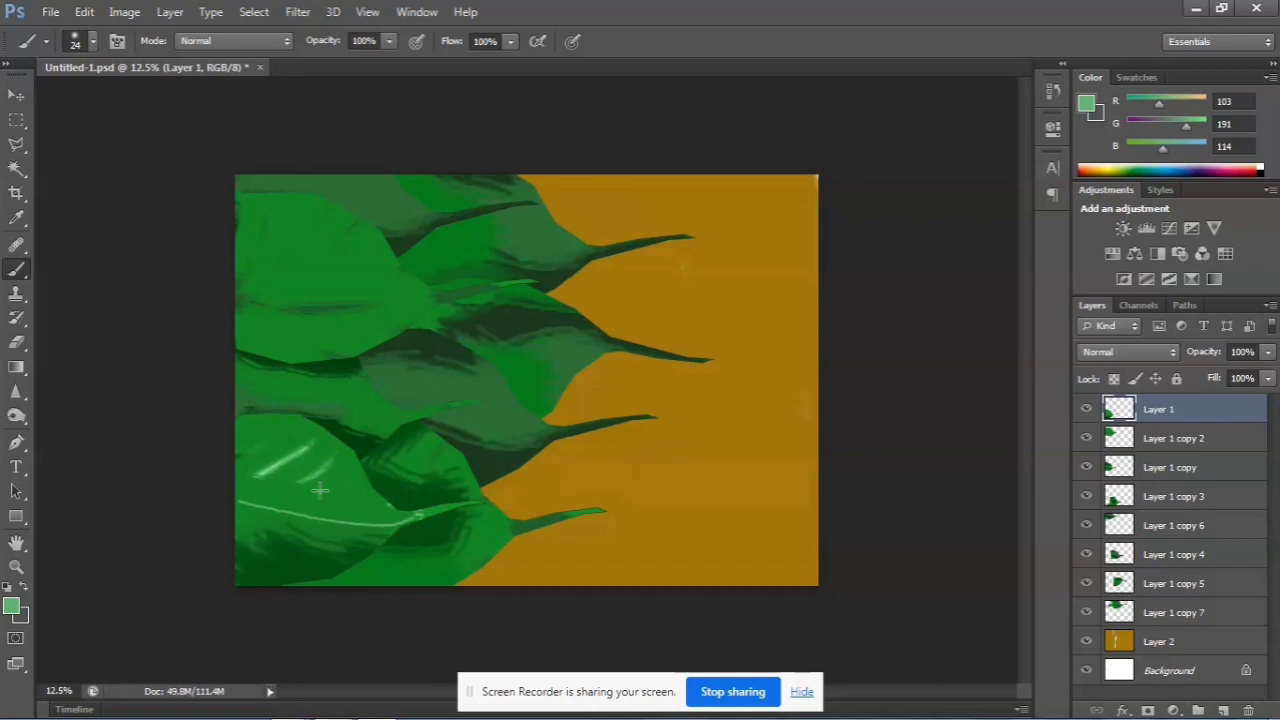
left_click_drag(288, 512, 356, 466)
left_click_drag(250, 493, 320, 448)
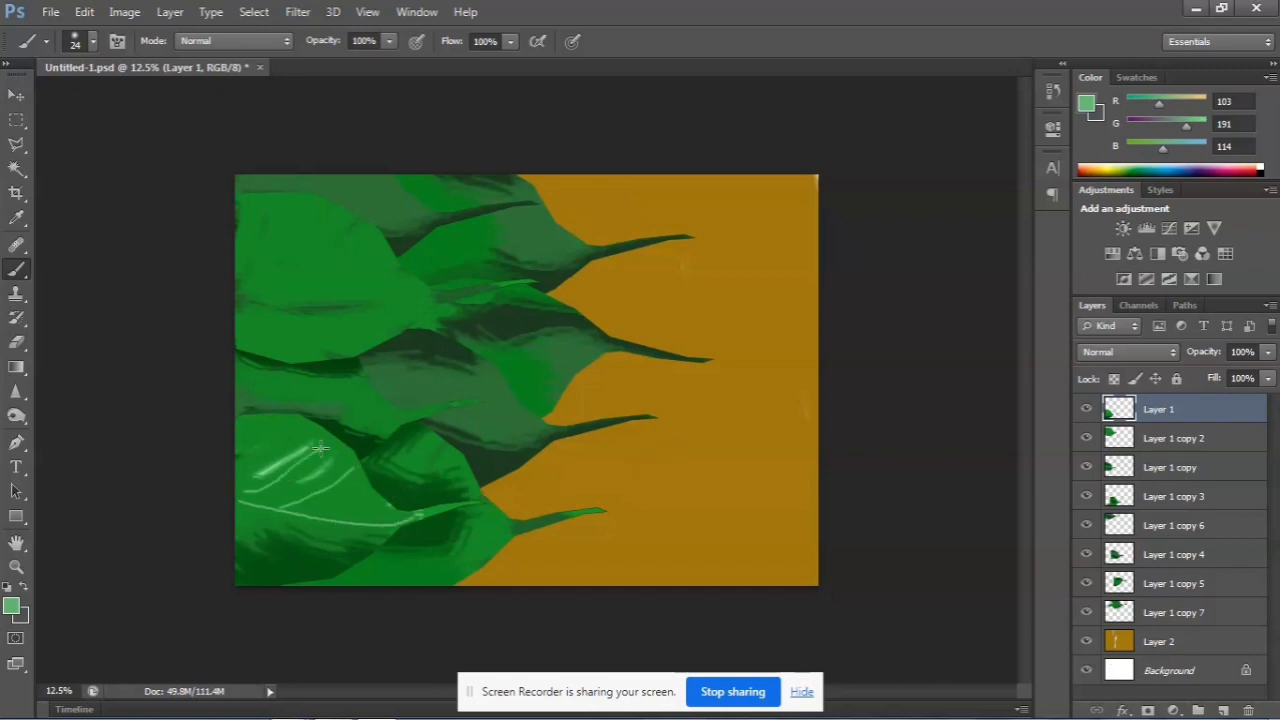
left_click_drag(253, 509, 300, 572)
left_click_drag(310, 524, 356, 566)
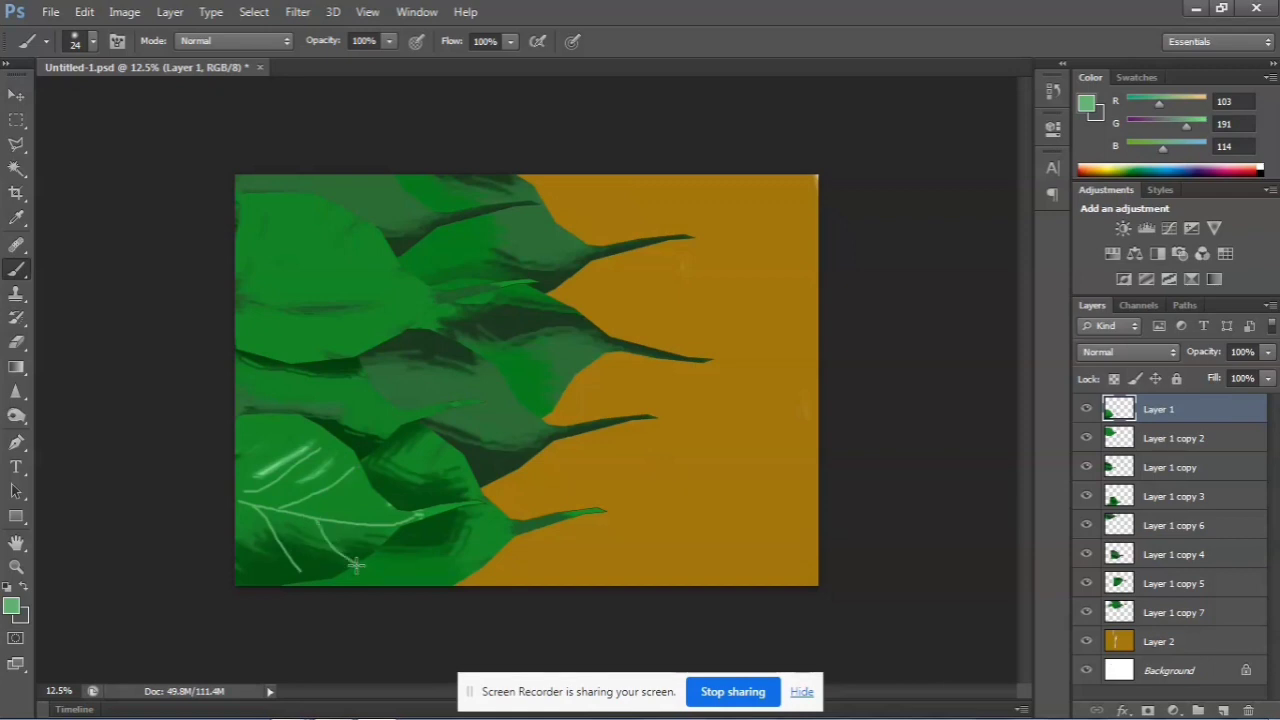
Paint a light green midrib with side veins on both halves of the large Layer 1 copy 2 leaf
mouse_move(245, 289)
left_mouse_down()
mouse_move(329, 304)
mouse_move(485, 296)
left_mouse_up()
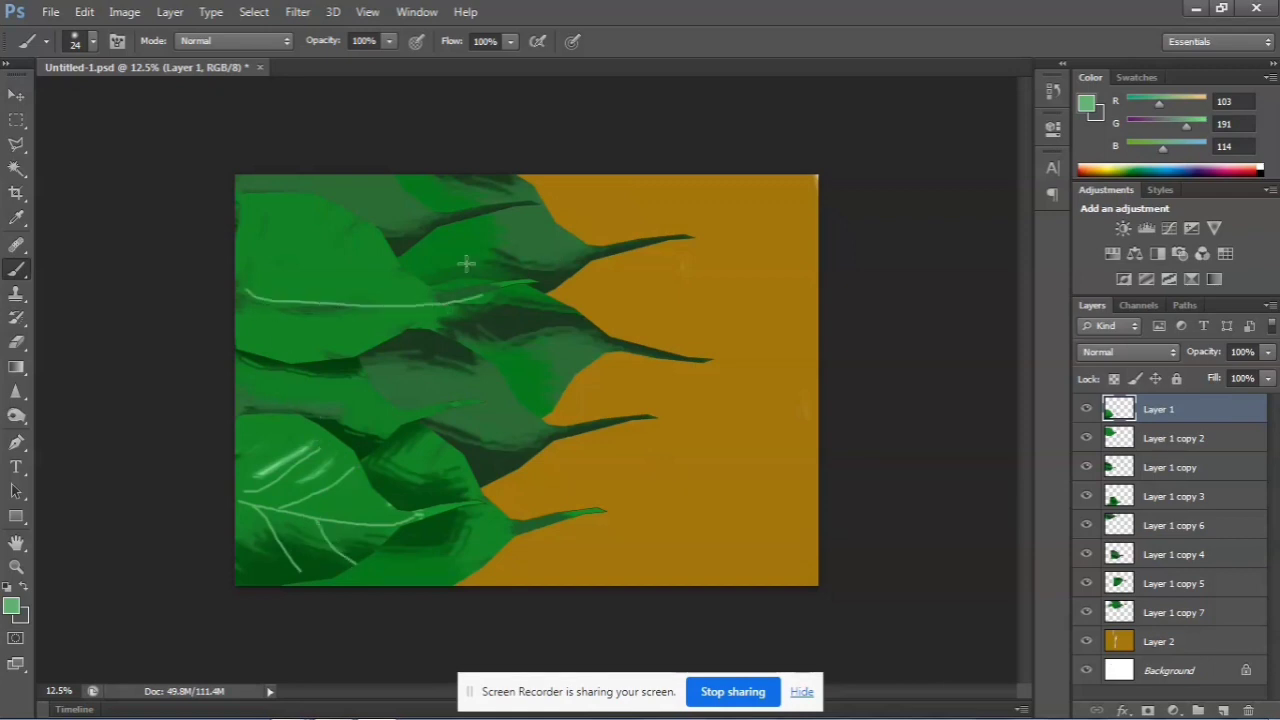
left_click_drag(240, 292, 315, 205)
mouse_move(300, 297)
left_mouse_down()
mouse_move(348, 238)
mouse_move(378, 231)
left_mouse_up()
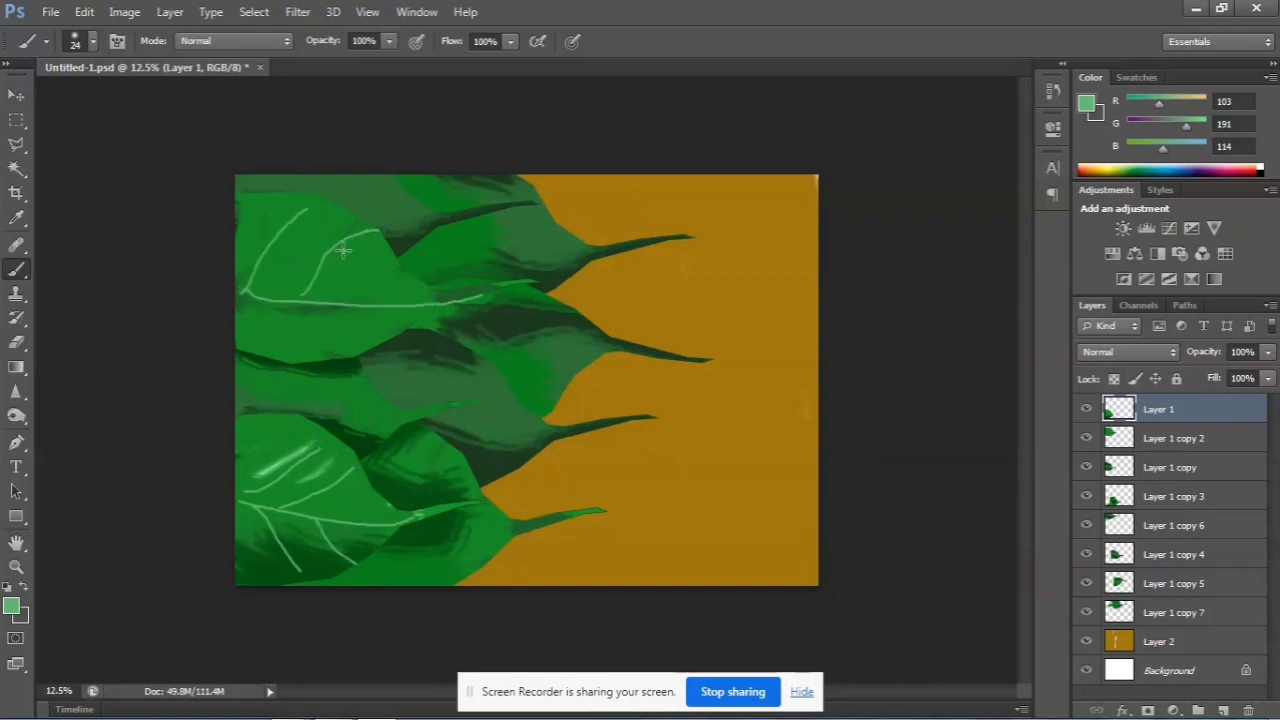
left_click_drag(276, 304, 442, 416)
key("ctrl+z")
left_click_drag(272, 300, 378, 347)
left_click_drag(240, 316, 288, 350)
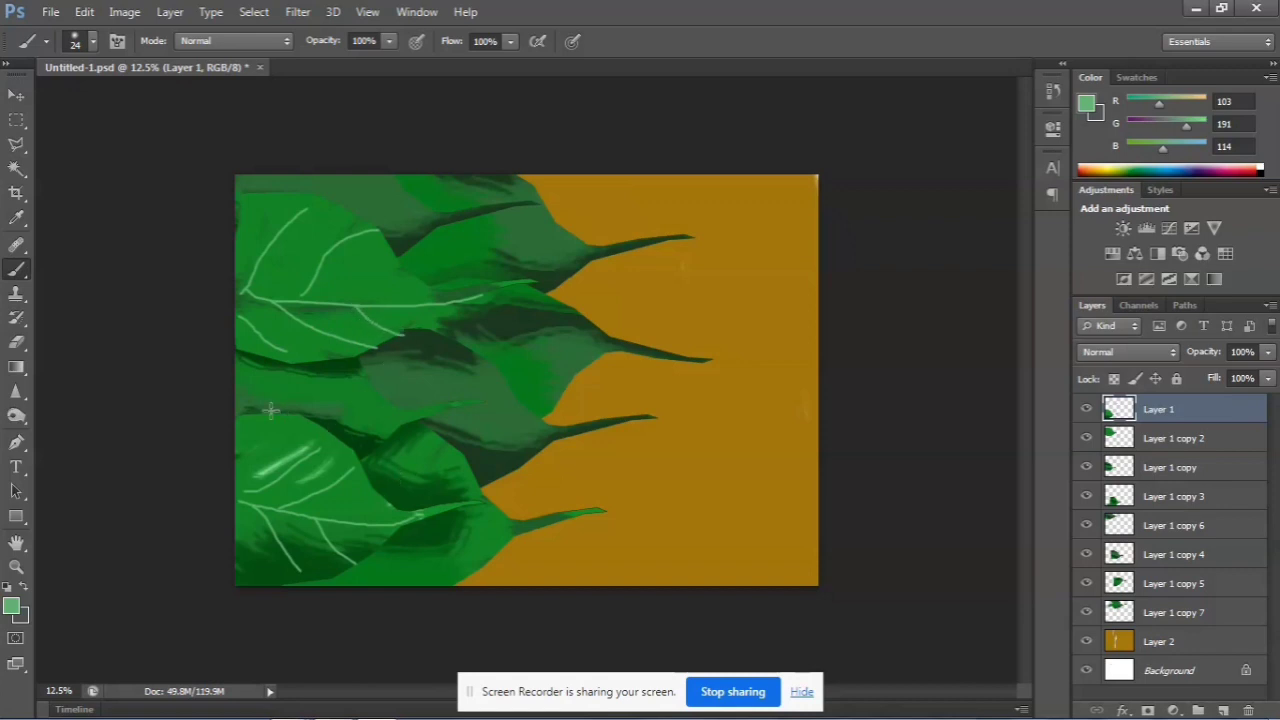
Paint a light green midrib and side veins on the partly hidden leaf between the two large front leaves
left_click_drag(236, 401, 383, 416)
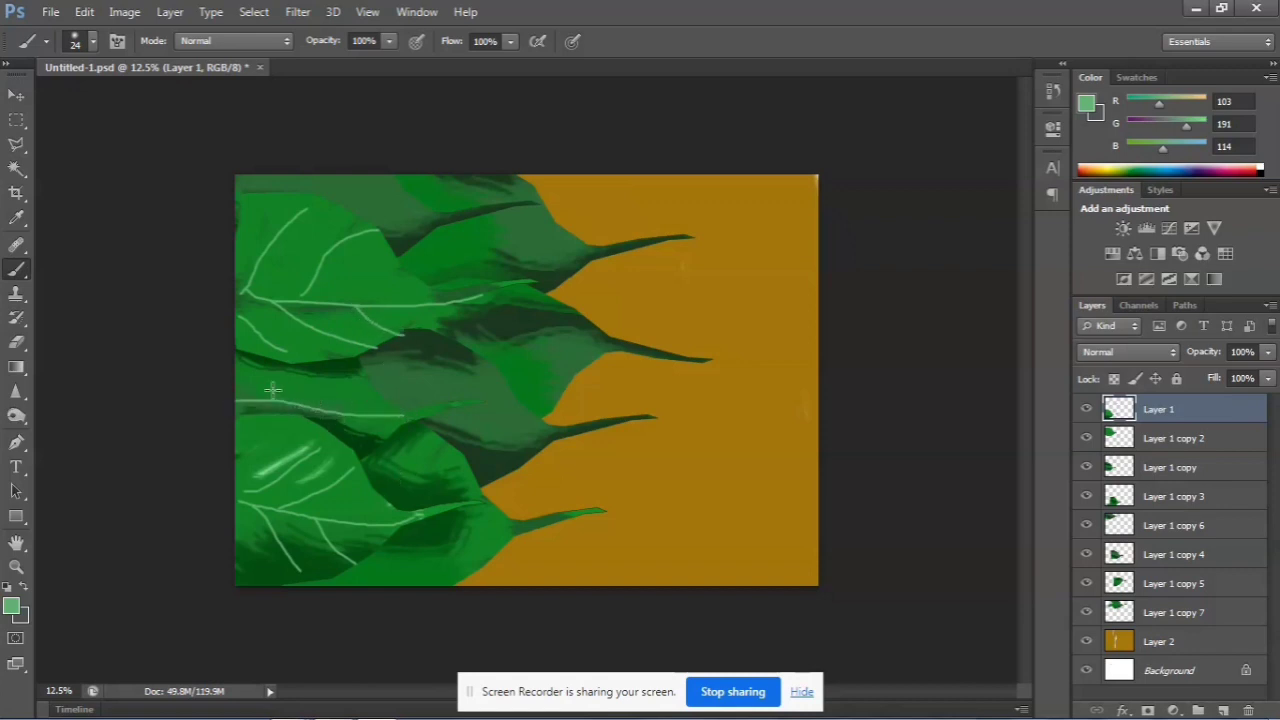
mouse_move(238, 400)
left_mouse_down()
mouse_move(311, 364)
mouse_move(311, 406)
mouse_move(389, 388)
left_mouse_up()
key("ctrl+z")
mouse_move(330, 410)
left_mouse_down()
mouse_move(378, 395)
mouse_move(358, 418)
mouse_move(390, 442)
left_mouse_up()
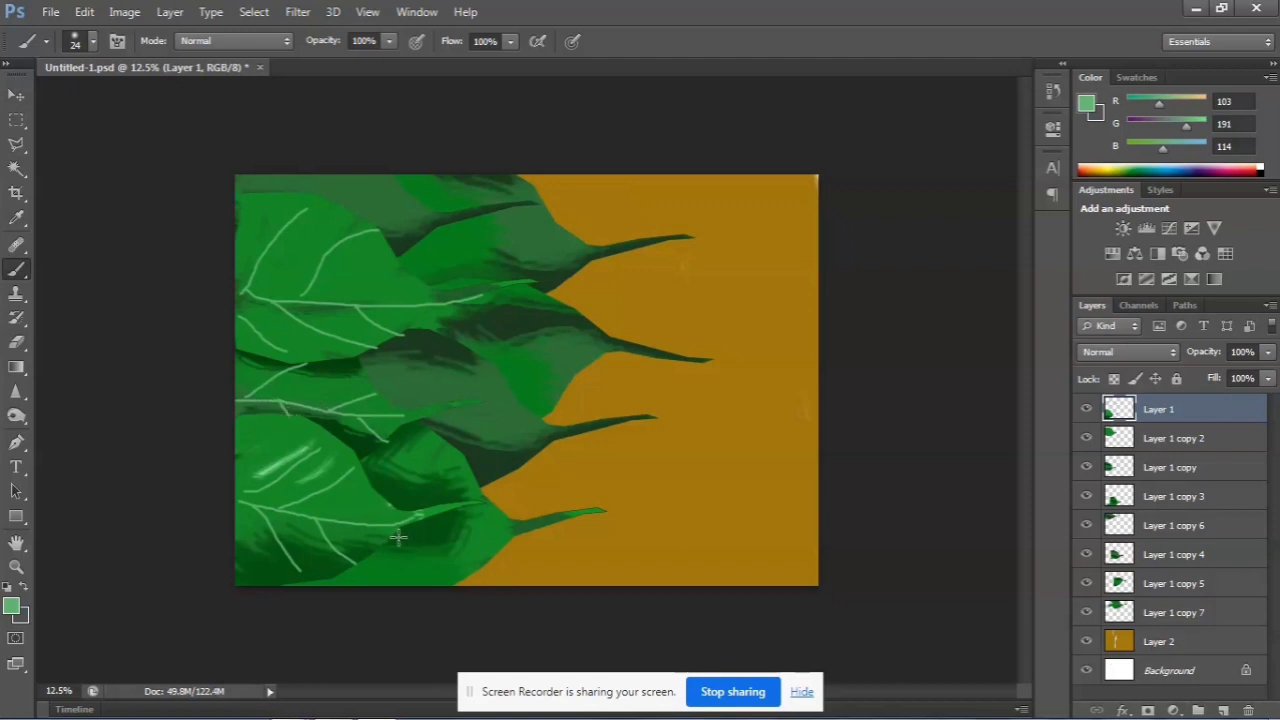
Paint light green veins on the Layer 1 copy 3 leaf behind the Layer 1 leaf, including its stem
left_click_drag(398, 537, 523, 530)
mouse_move(400, 535)
left_mouse_down()
mouse_move(444, 561)
mouse_move(481, 561)
mouse_move(436, 534)
mouse_move(492, 507)
left_mouse_up()
left_click_drag(385, 497, 432, 456)
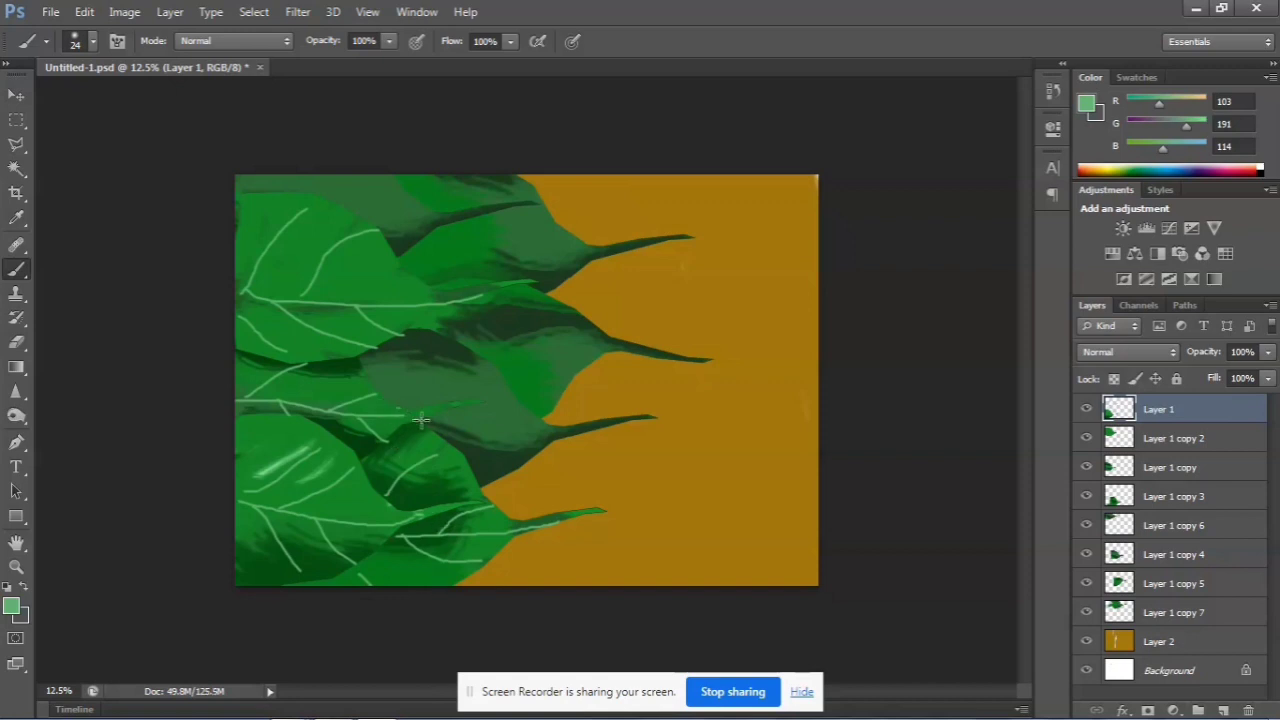
Paint a light green midrib running into the stem and side veins on the dark Layer 1 copy 4 leaf
left_click_drag(421, 421, 500, 432)
left_click_drag(580, 428, 645, 420)
mouse_move(459, 424)
left_mouse_down()
mouse_move(493, 398)
mouse_move(478, 425)
mouse_move(508, 459)
left_mouse_up()
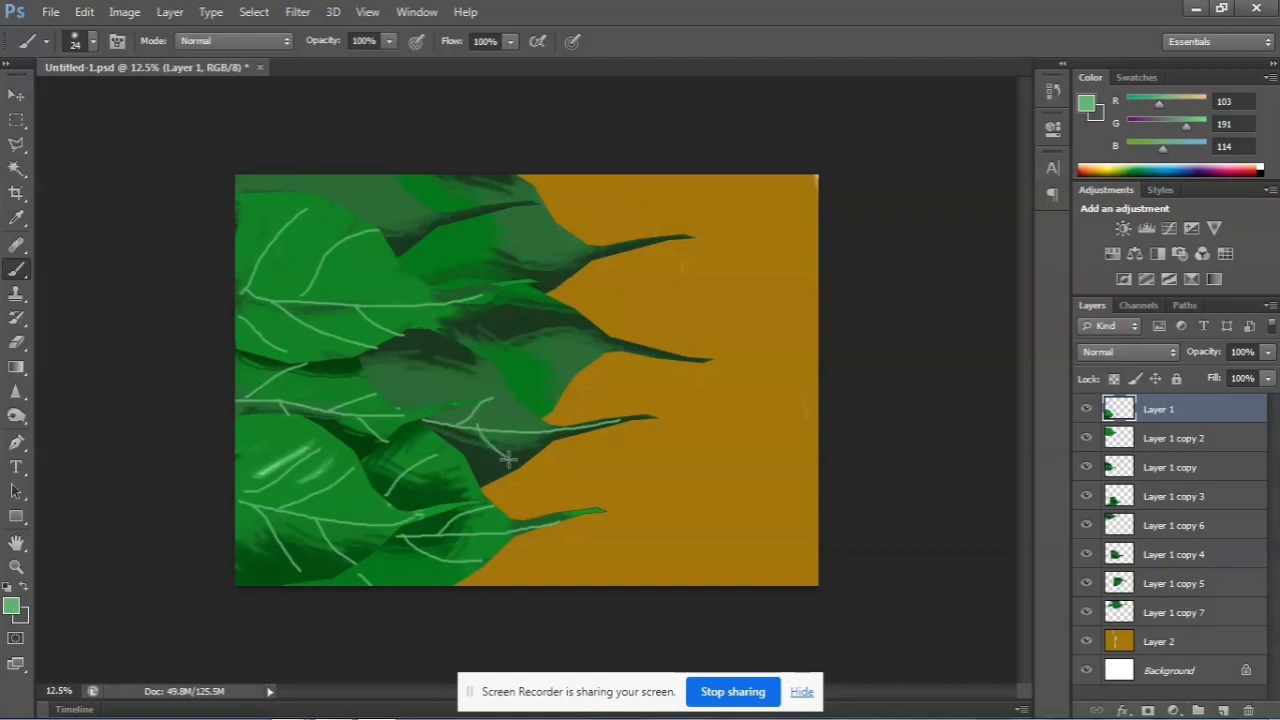
left_click_drag(411, 412, 458, 367)
Paint a light green midrib down to the stem and branching side veins on the Layer 1 copy 5 leaf
mouse_move(441, 322)
left_mouse_down()
mouse_move(566, 327)
mouse_move(673, 354)
left_mouse_up()
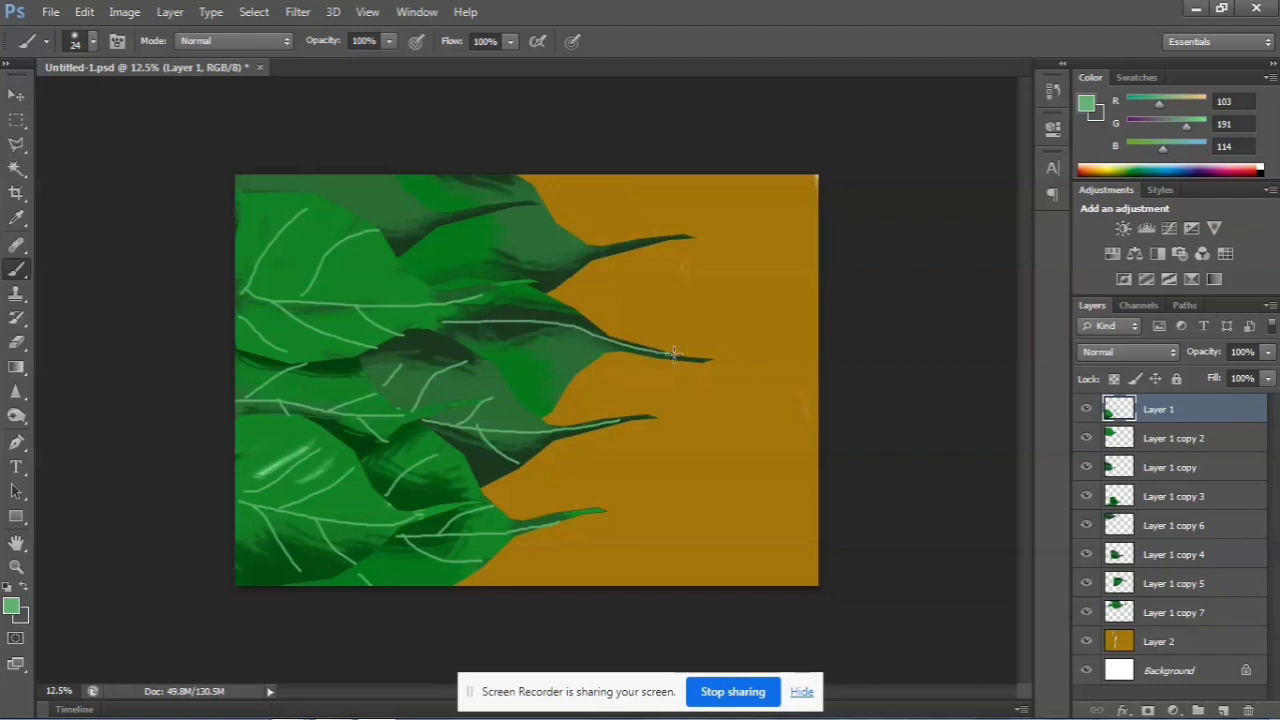
left_click_drag(520, 321, 560, 381)
left_click_drag(493, 325, 523, 302)
Paint light green midribs and side veins on the Layer 1 copy 6 and Layer 1 copy 7 leaves
left_click_drag(340, 207, 437, 219)
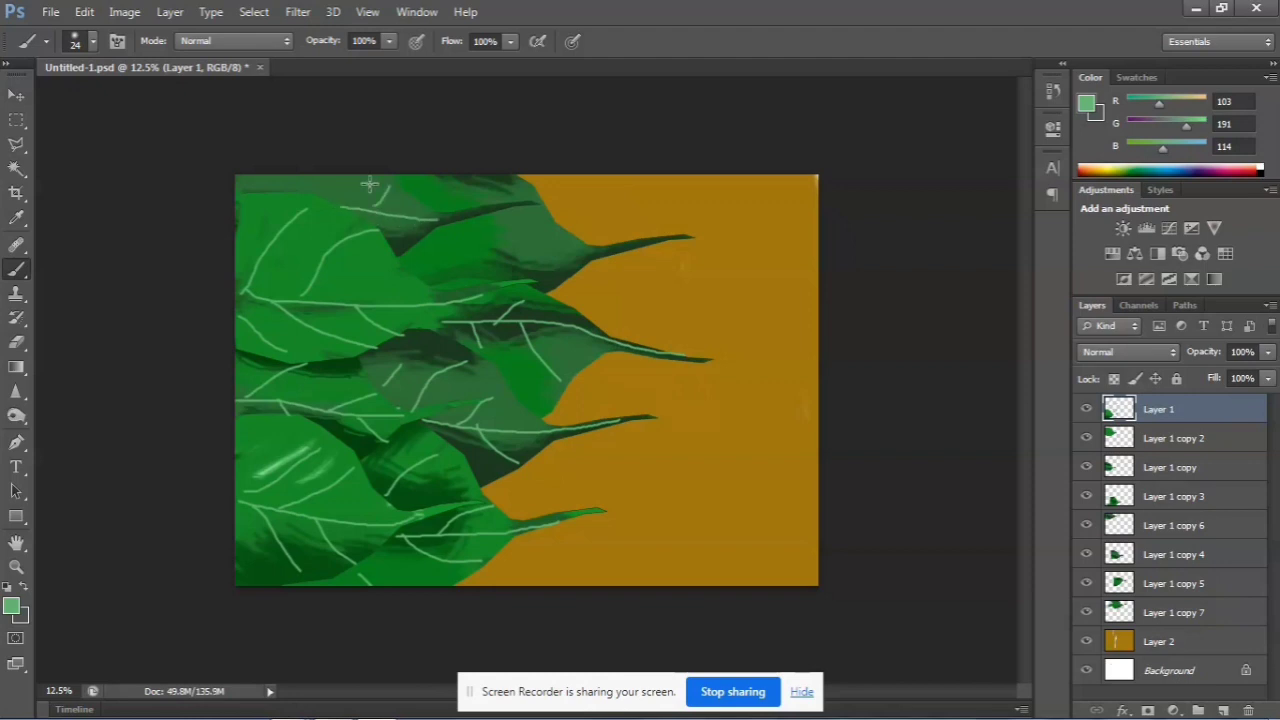
left_click_drag(306, 196, 317, 172)
left_click_drag(412, 261, 618, 245)
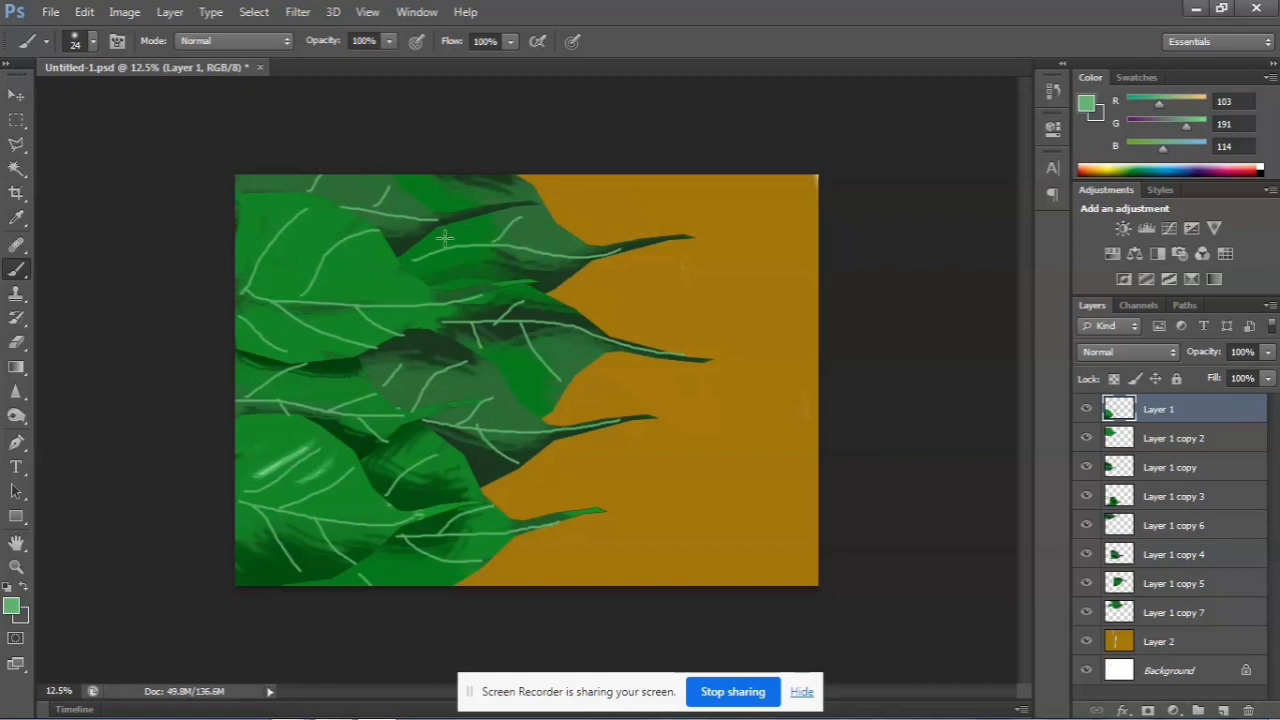
left_click_drag(424, 247, 462, 290)
Rotate the whole canvas 90° clockwise back to portrait
left_click(126, 14)
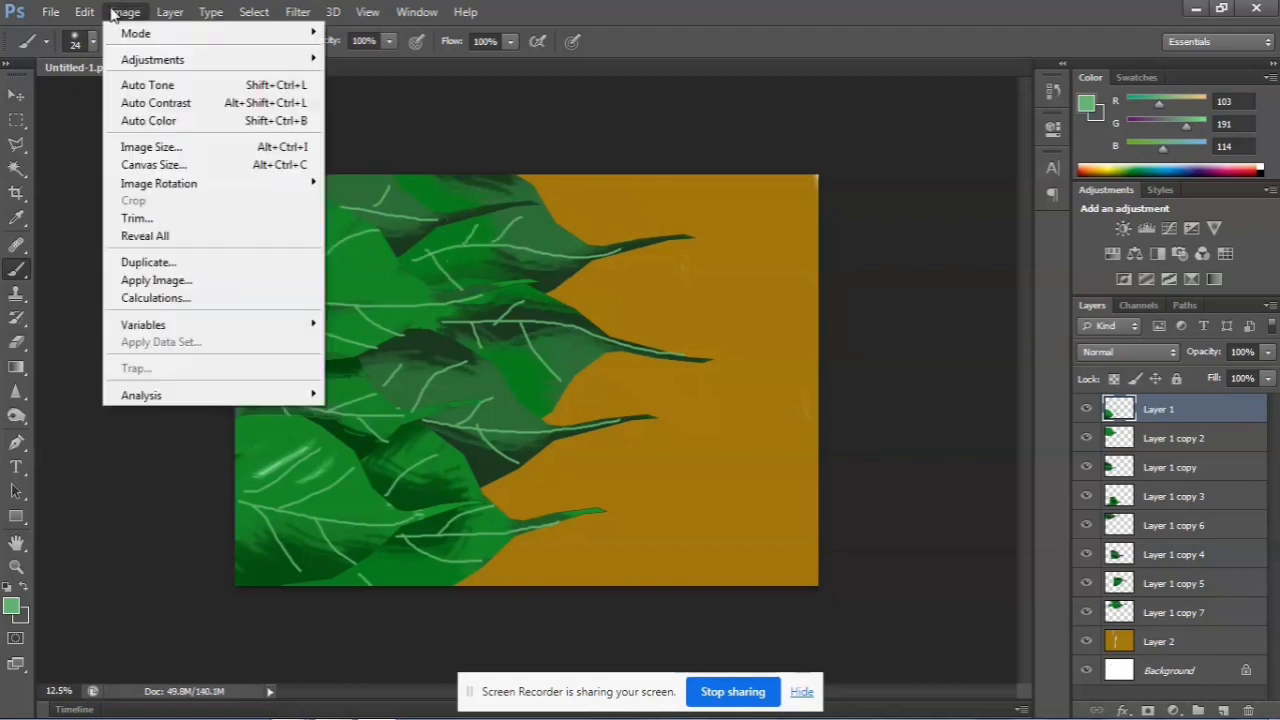
mouse_move(213, 184)
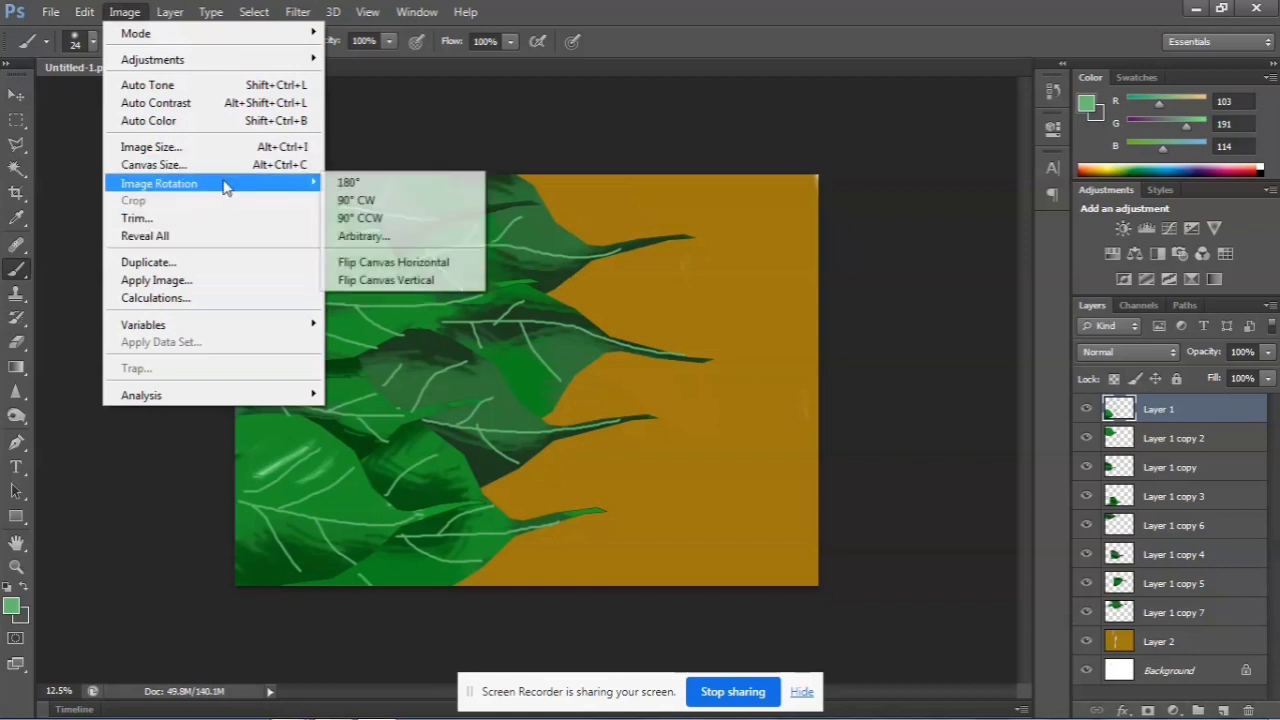
left_click(338, 203)
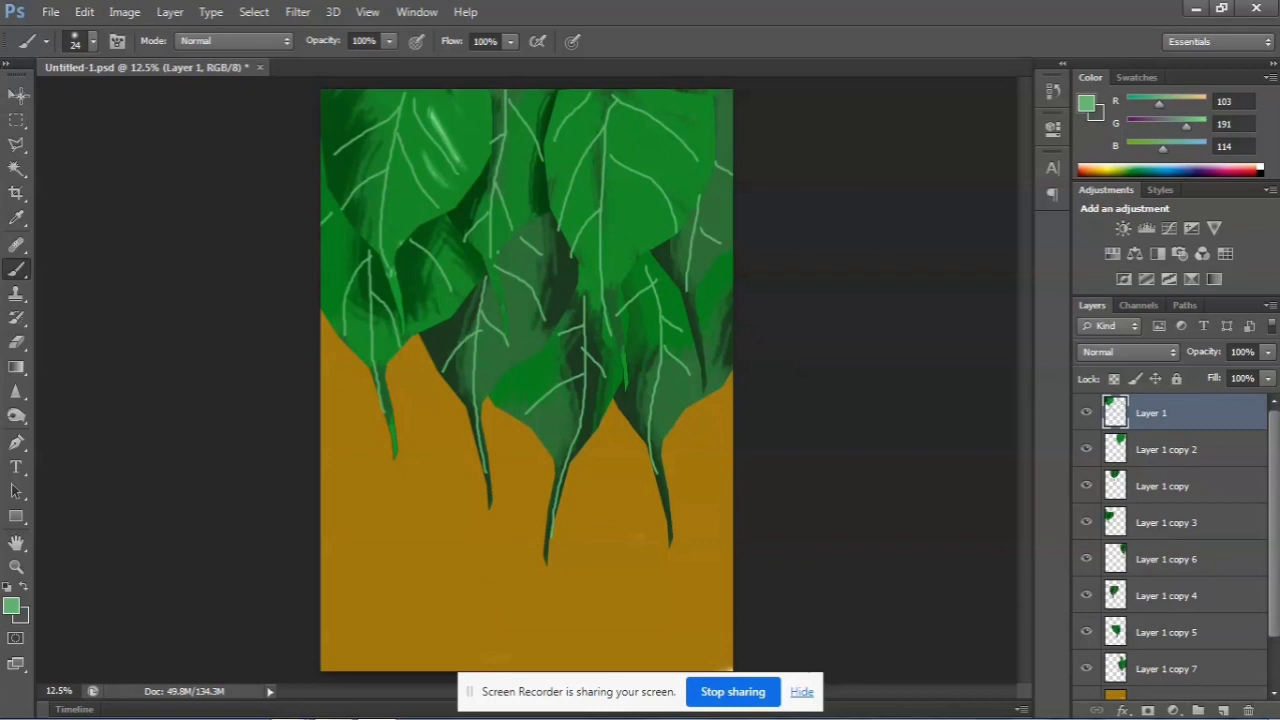
Select the Layer 1 copy 3 leaf on the canvas with the Move tool
key("v")
left_click(900, 546)
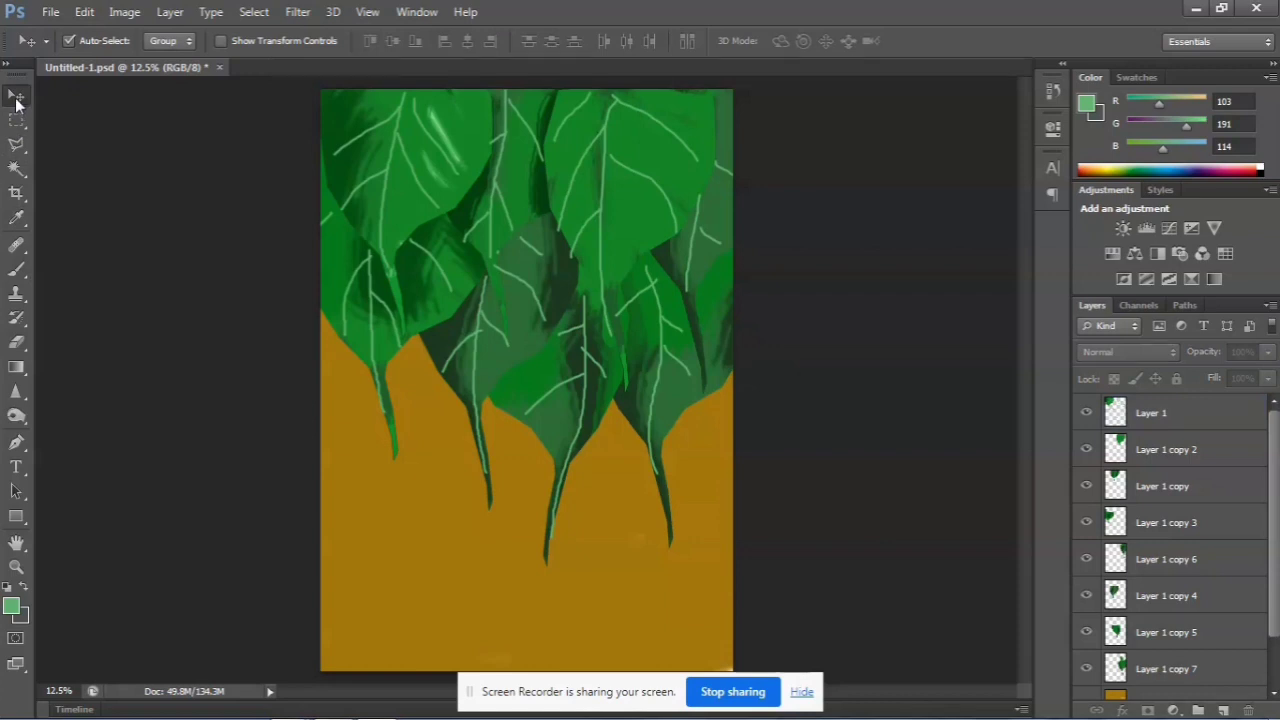
left_click(16, 343)
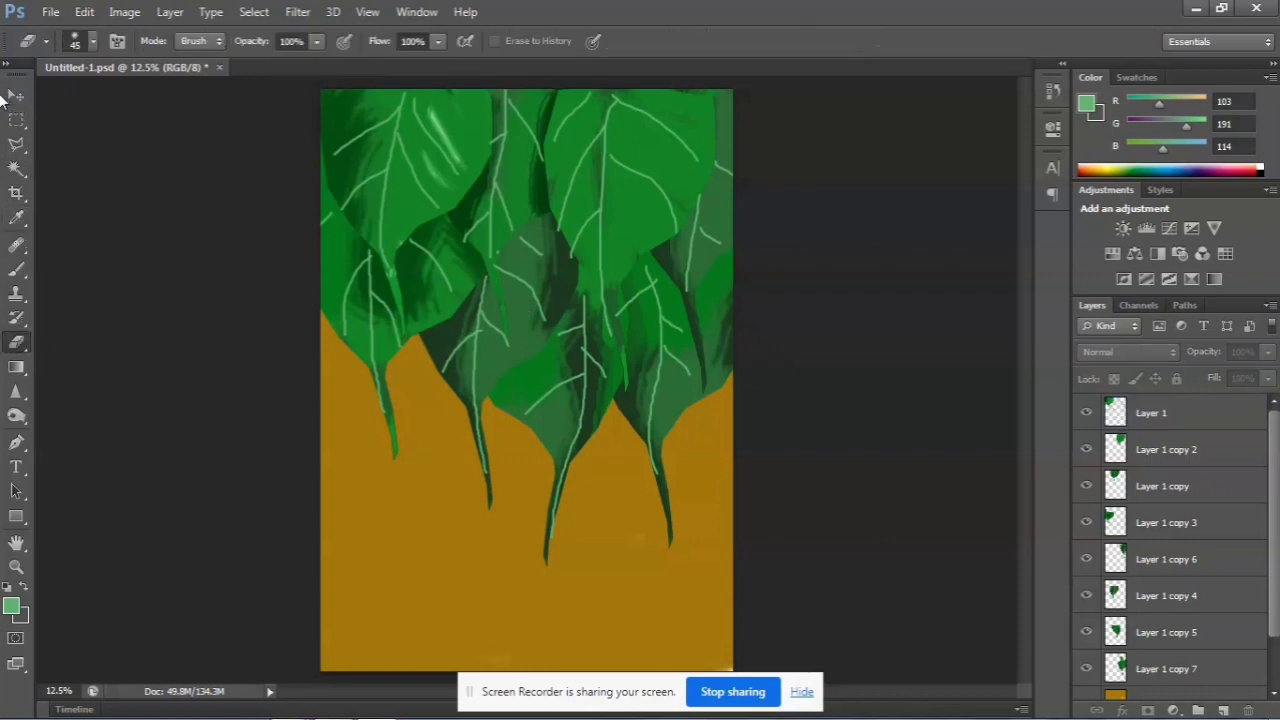
left_click(16, 95)
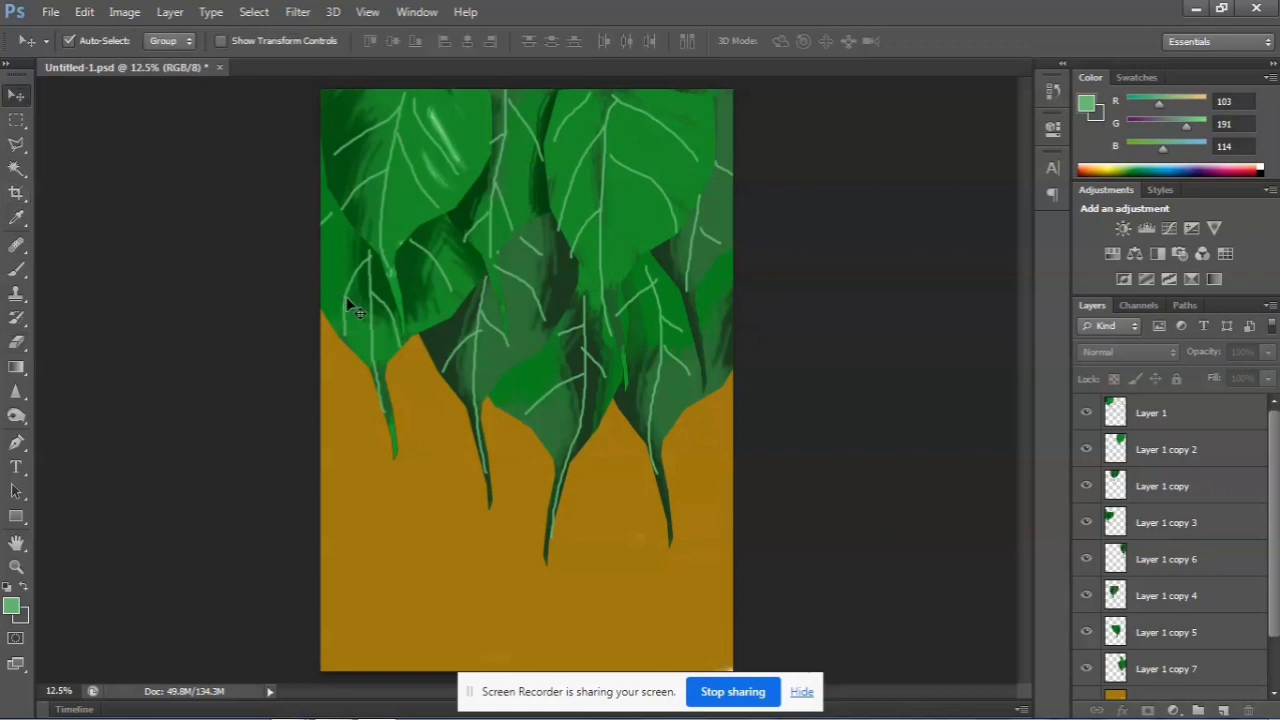
left_click(349, 302)
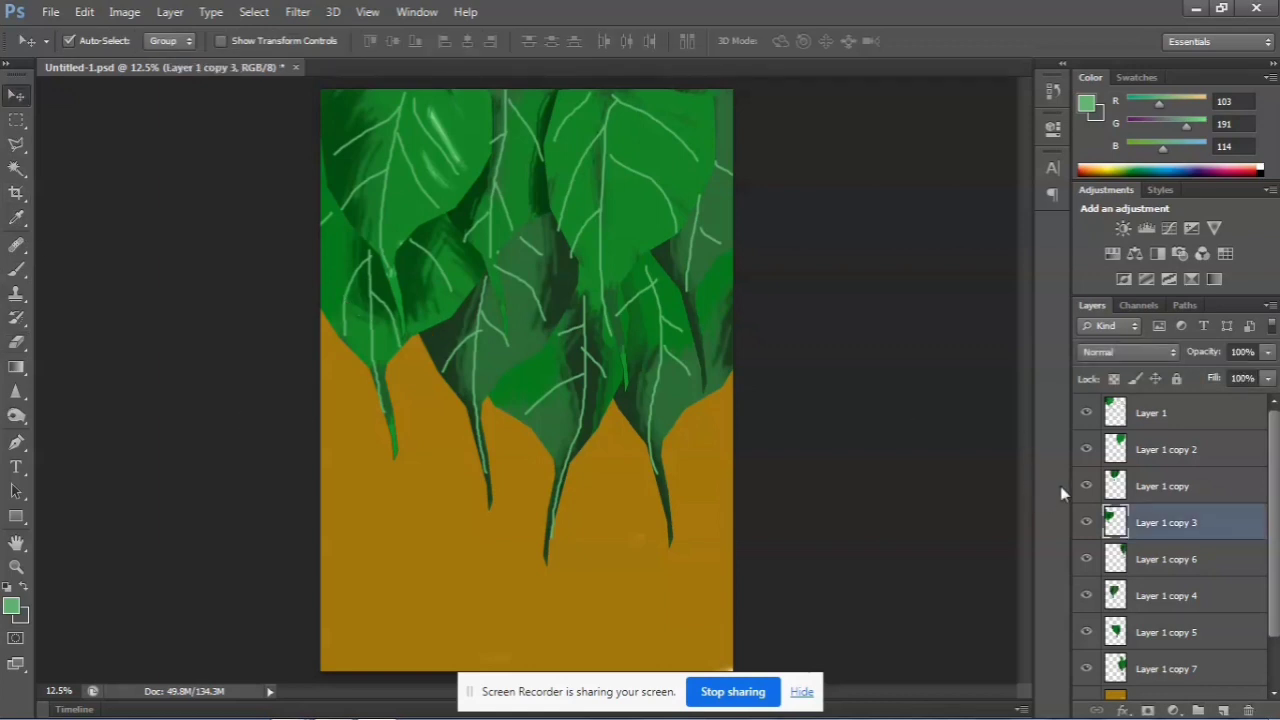
left_click(1087, 522)
left_click(1089, 524)
scroll(1170, 546, "down", 2)
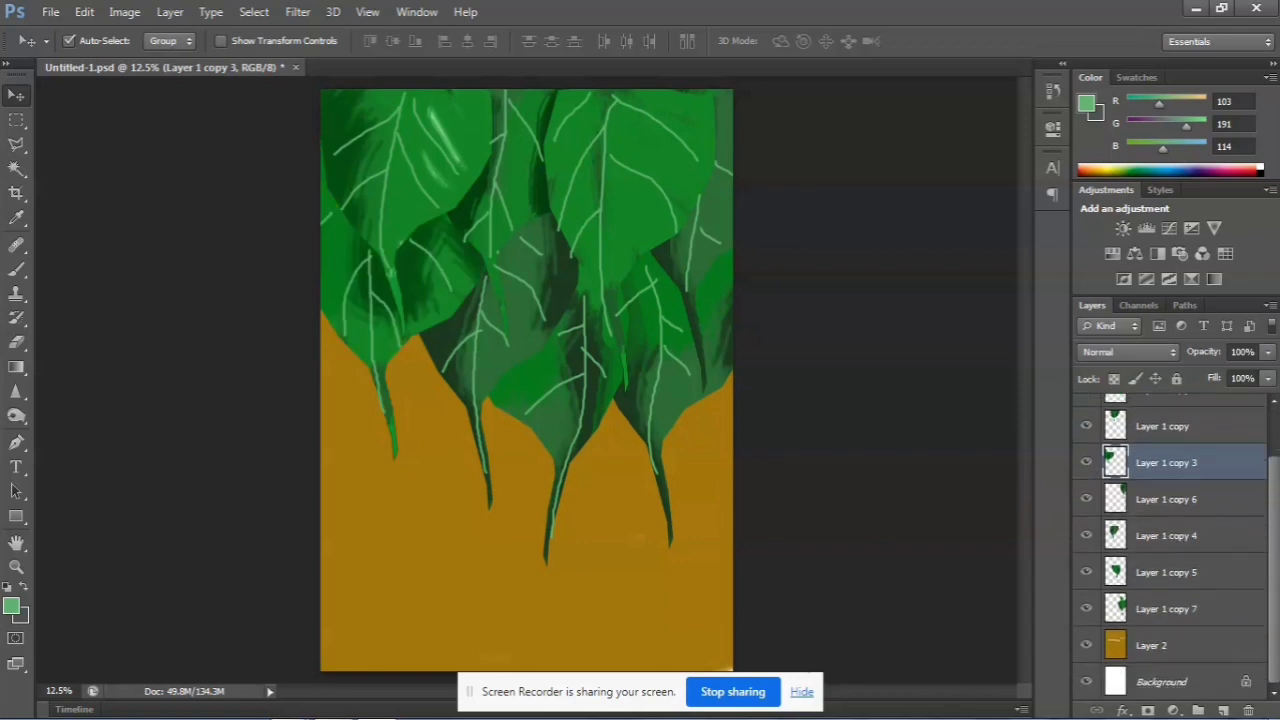
left_click_drag(587, 231, 571, 310)
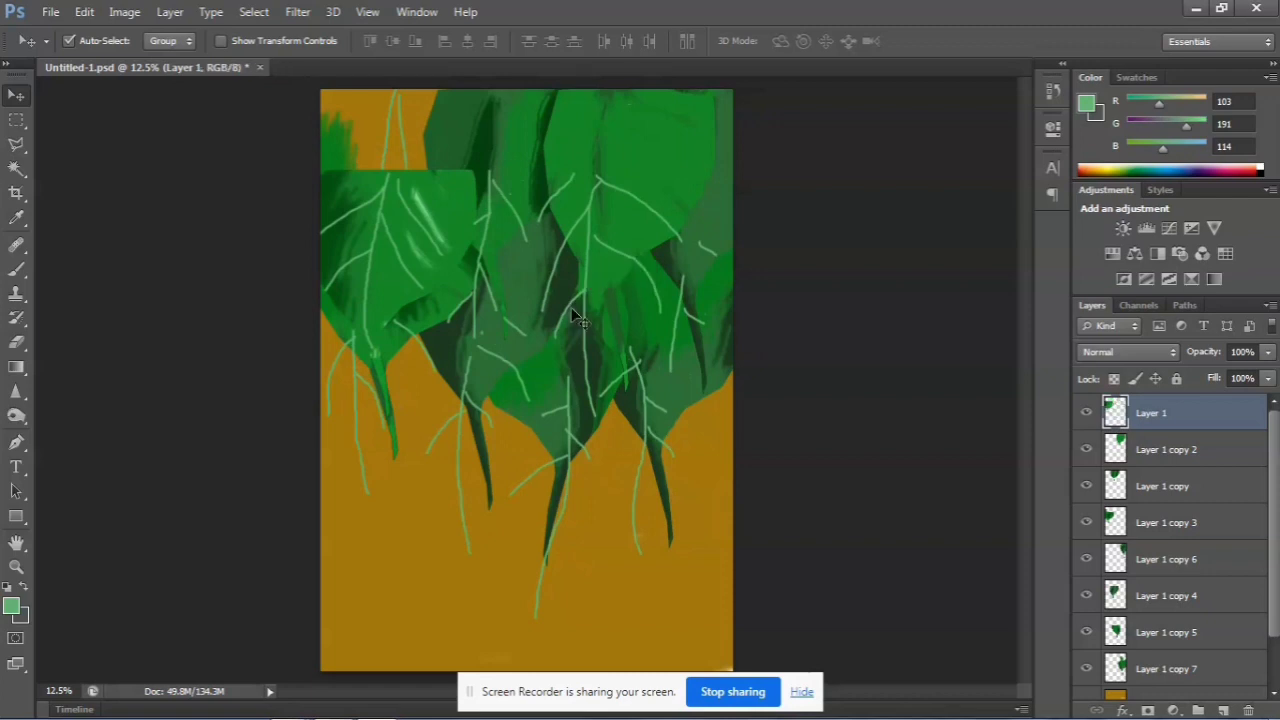
key("ctrl+z")
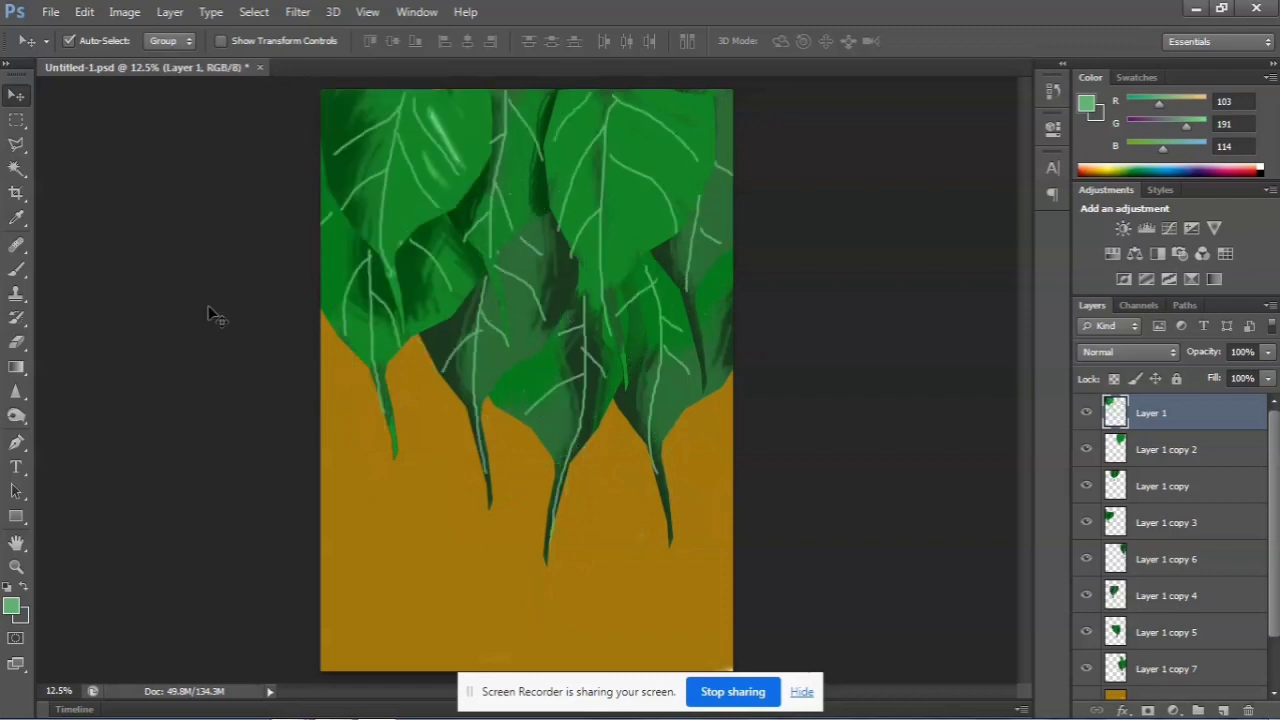
Soften the light green veins on Layer 1 by erasing parts of them with a soft eraser enlarged to 150 px
left_click(16, 346)
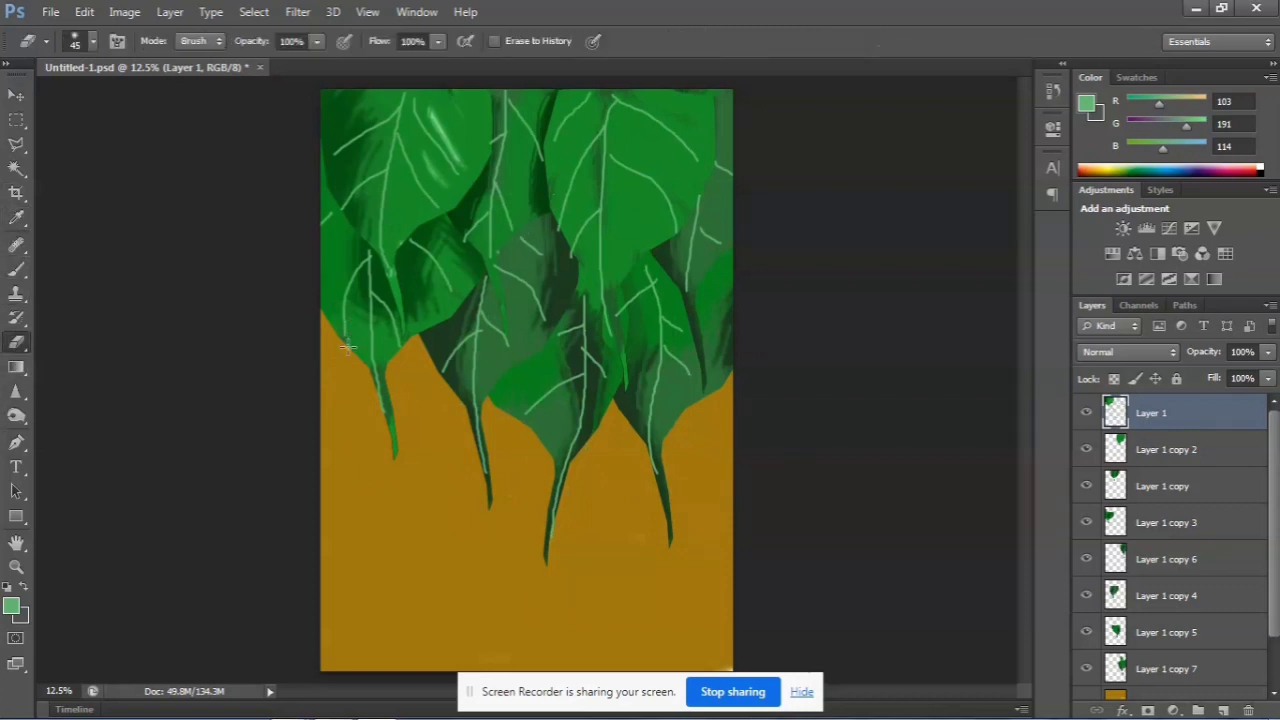
left_click(93, 33)
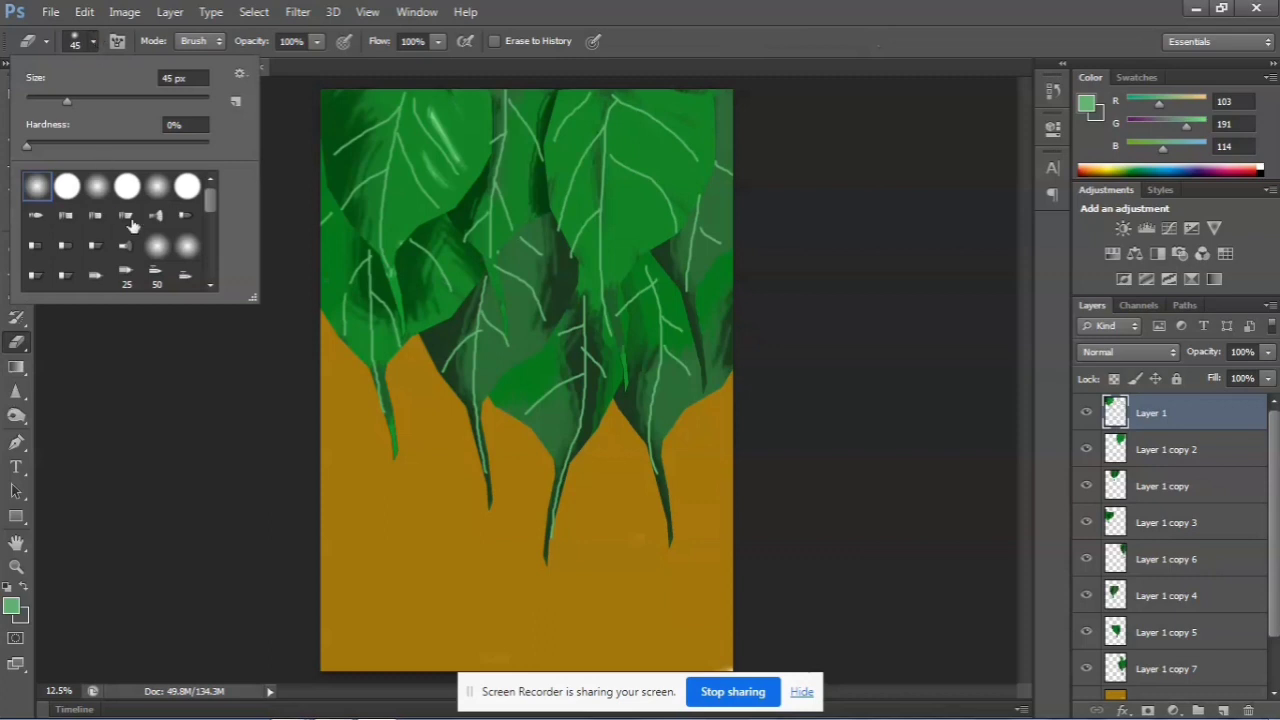
left_click(160, 188)
left_click(188, 349)
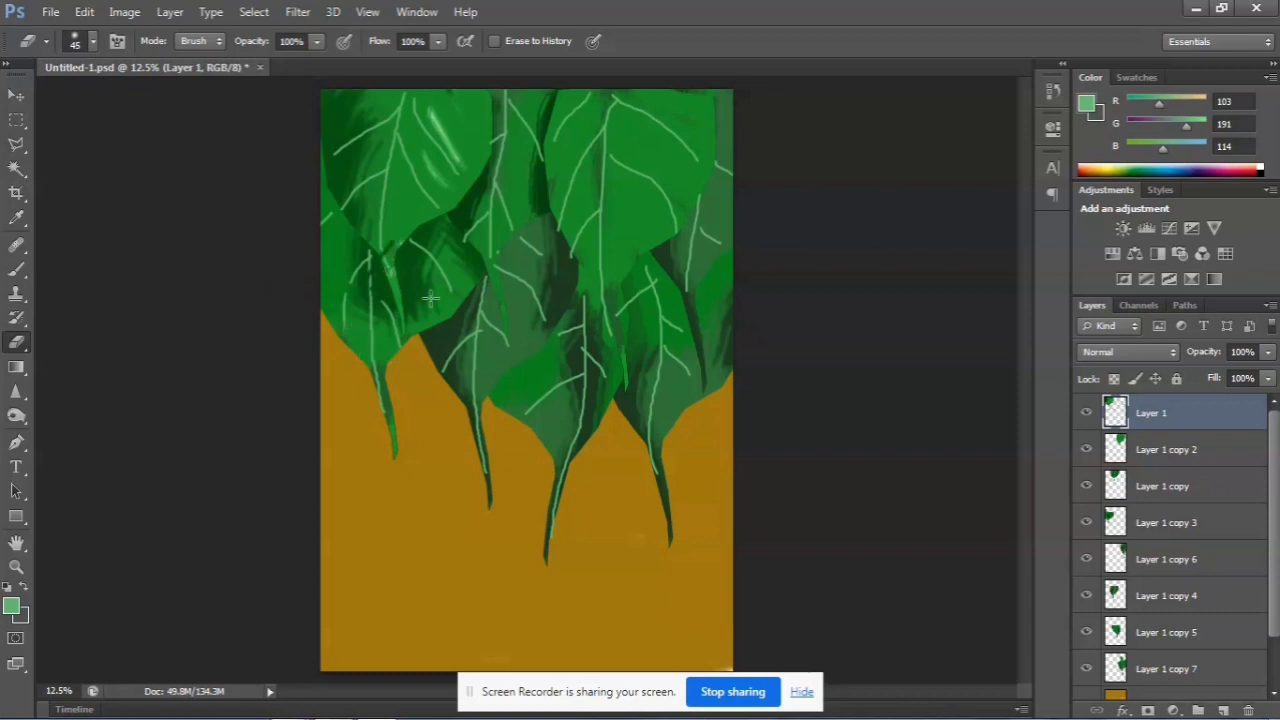
key("bracketright")
key("bracketright")
key("bracketright")
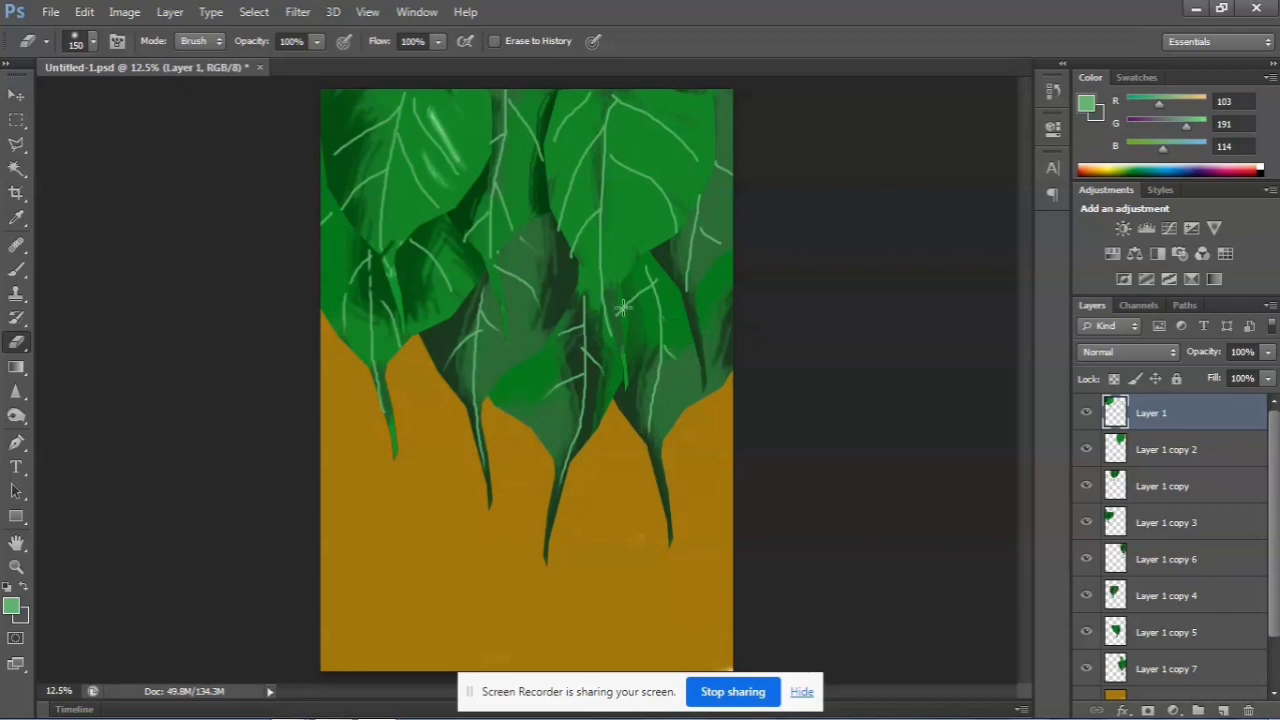
left_click_drag(644, 280, 707, 274)
left_click_drag(488, 139, 502, 106)
left_click_drag(440, 215, 440, 188)
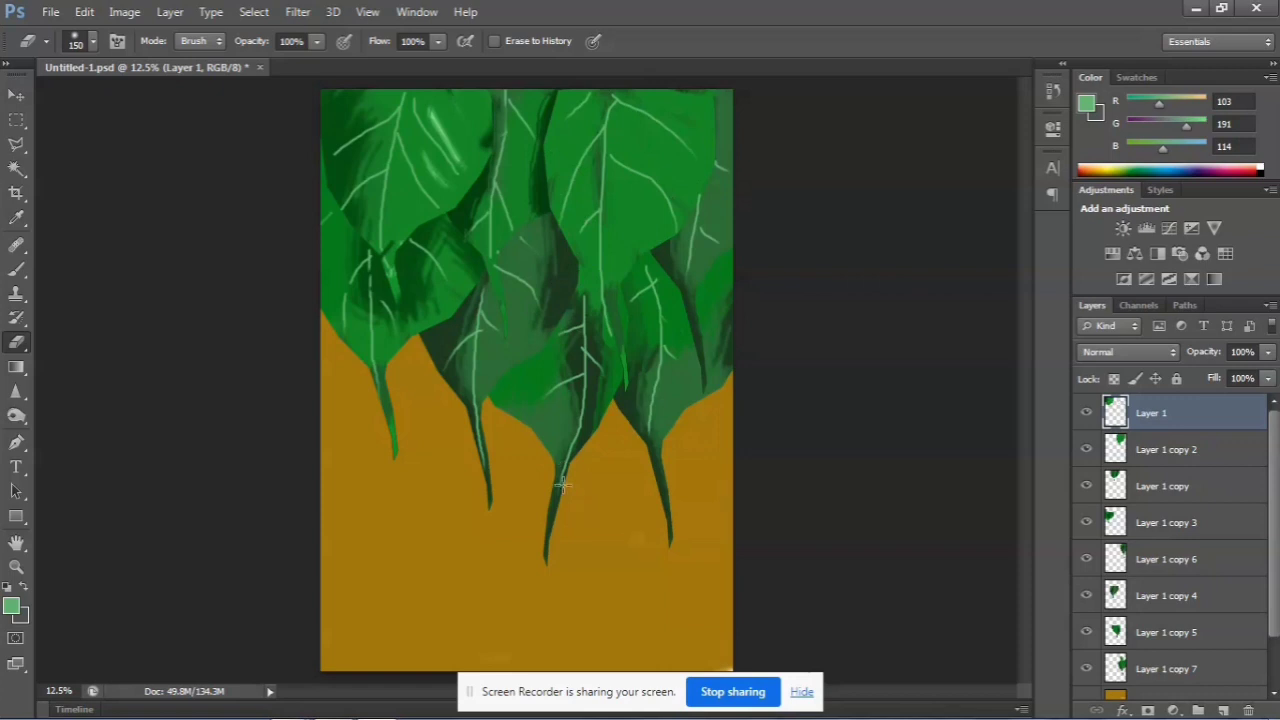
Add a new empty layer at the top of the layer stack, above Layer 1
left_click(16, 95)
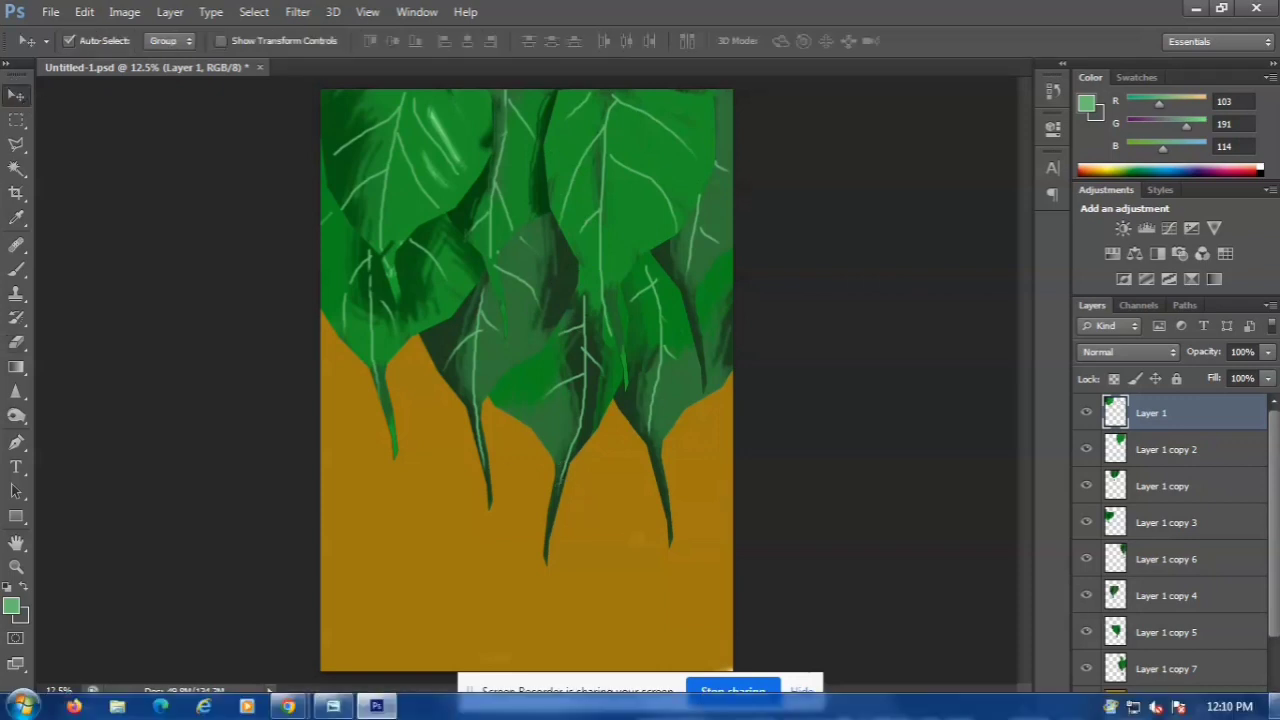
left_click_drag(1272, 622, 1272, 690)
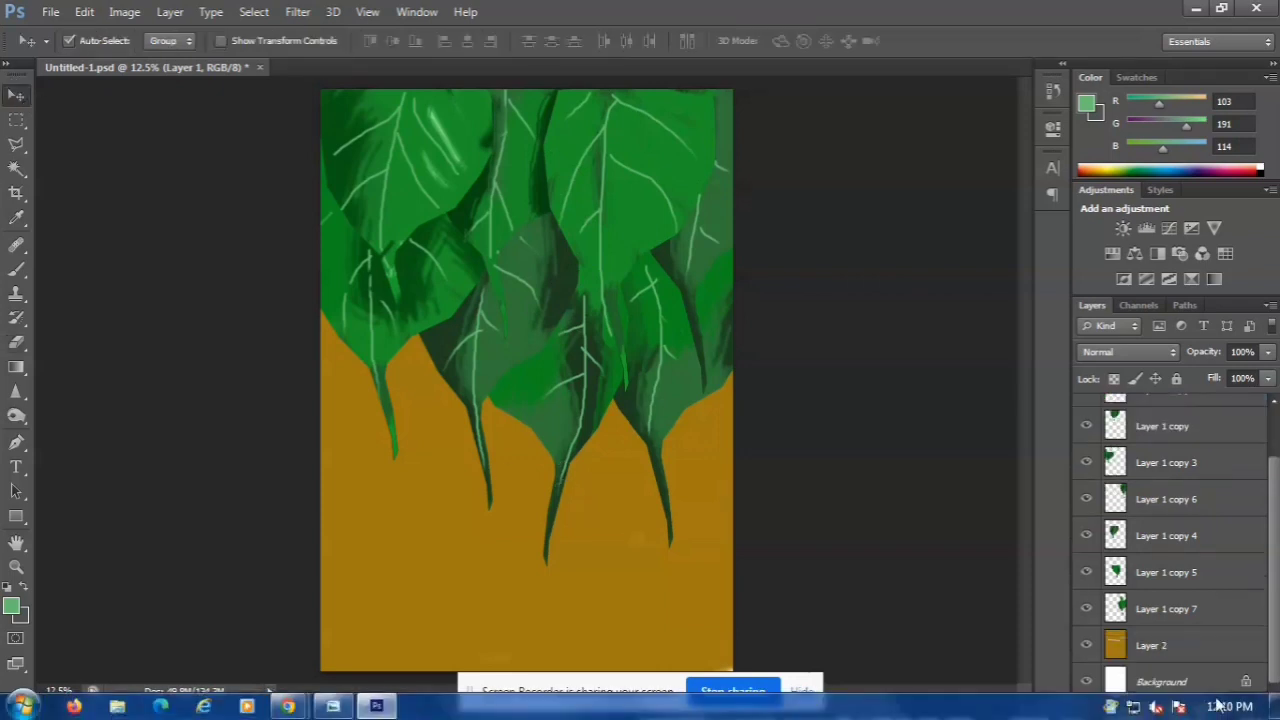
left_click(1222, 710)
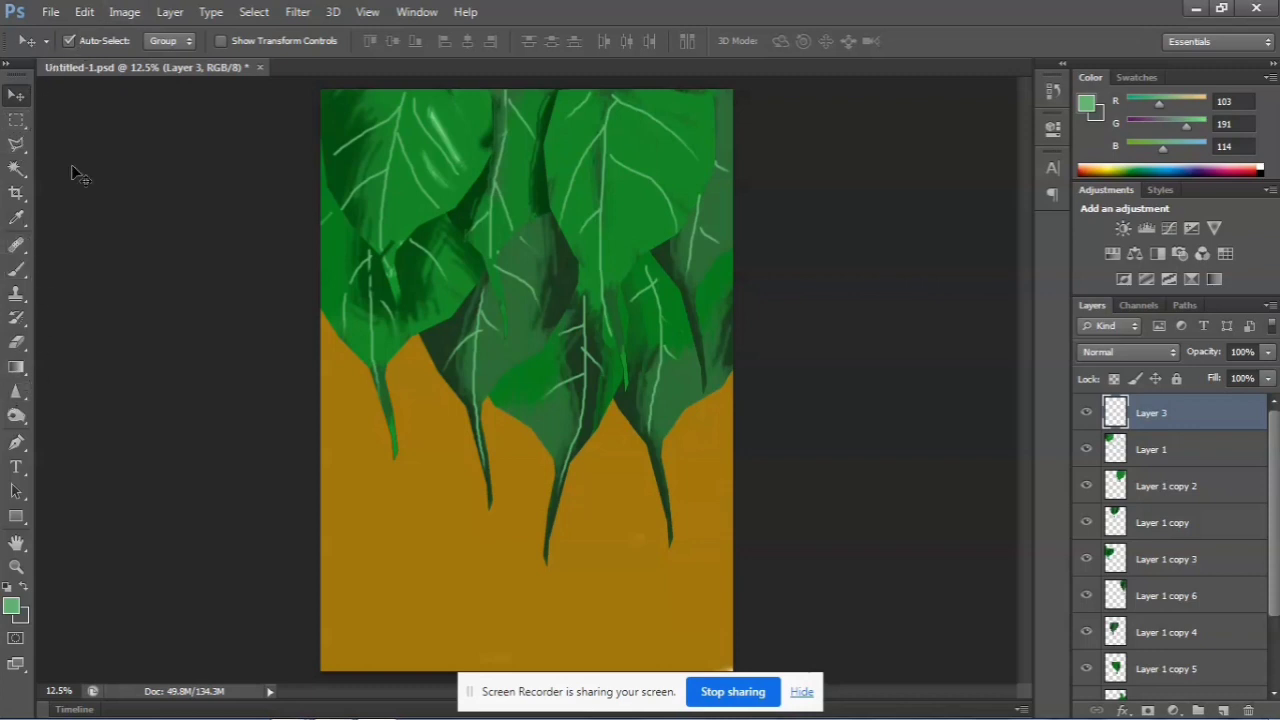
Paint dark brown #463501 speckles over the ochre area on Layer 3 with a 700 px textured brush
left_click(14, 271)
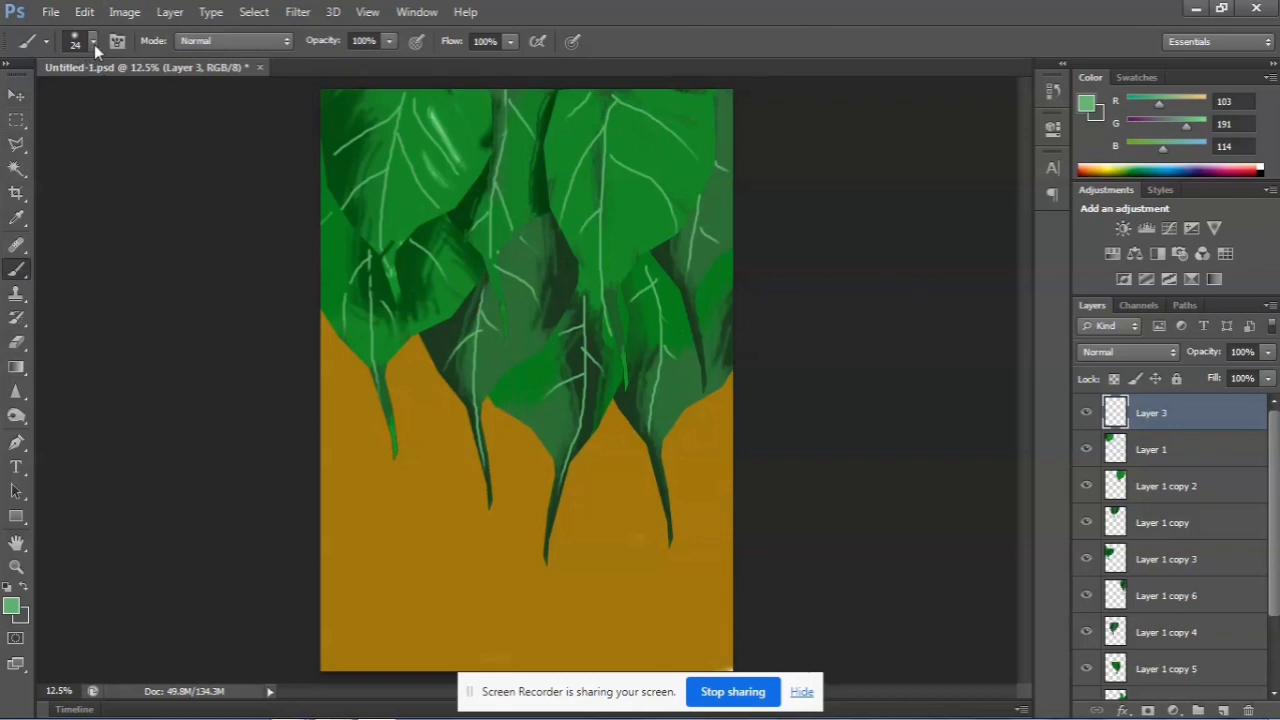
left_click(93, 42)
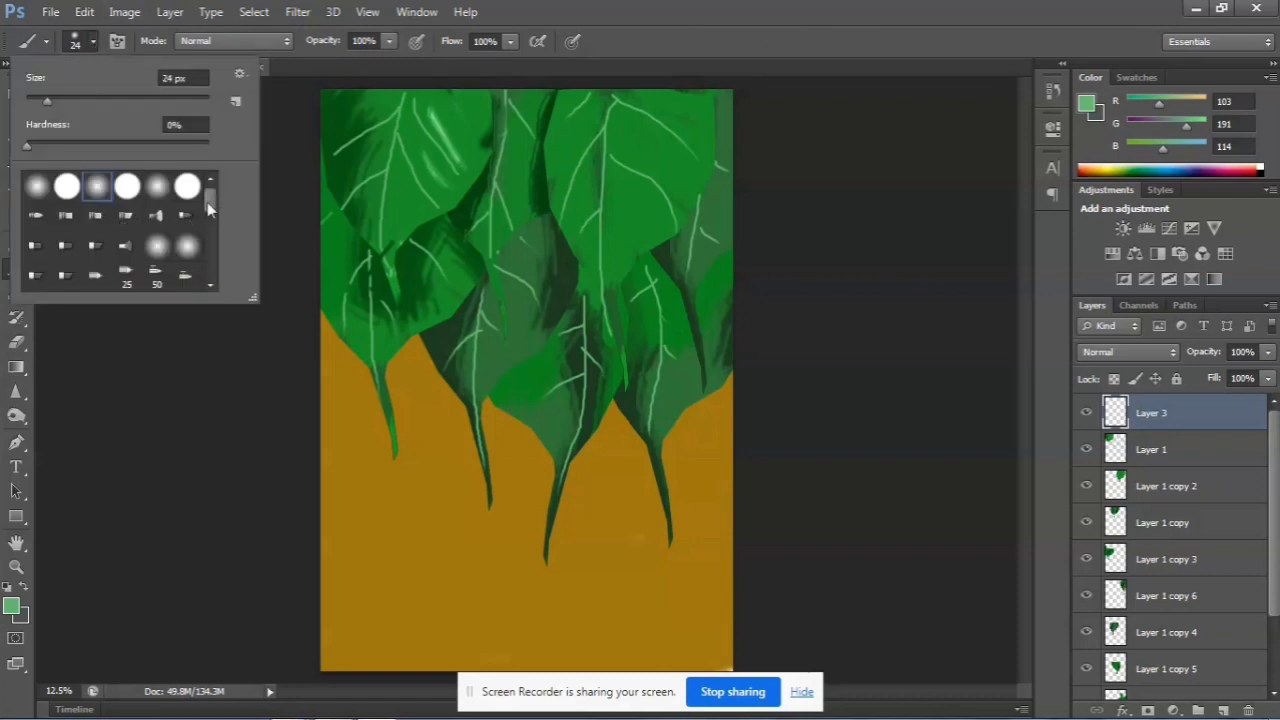
left_click_drag(207, 202, 222, 305)
left_click(11, 606)
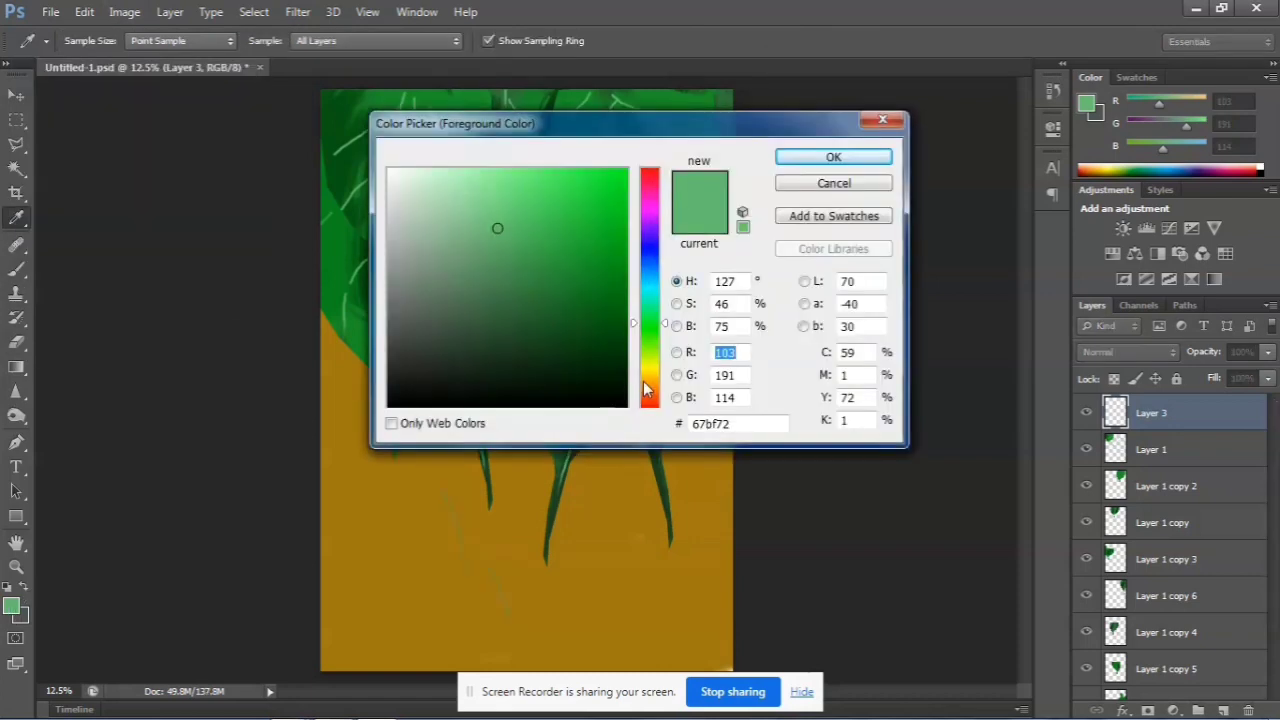
left_click(645, 377)
left_click(625, 345)
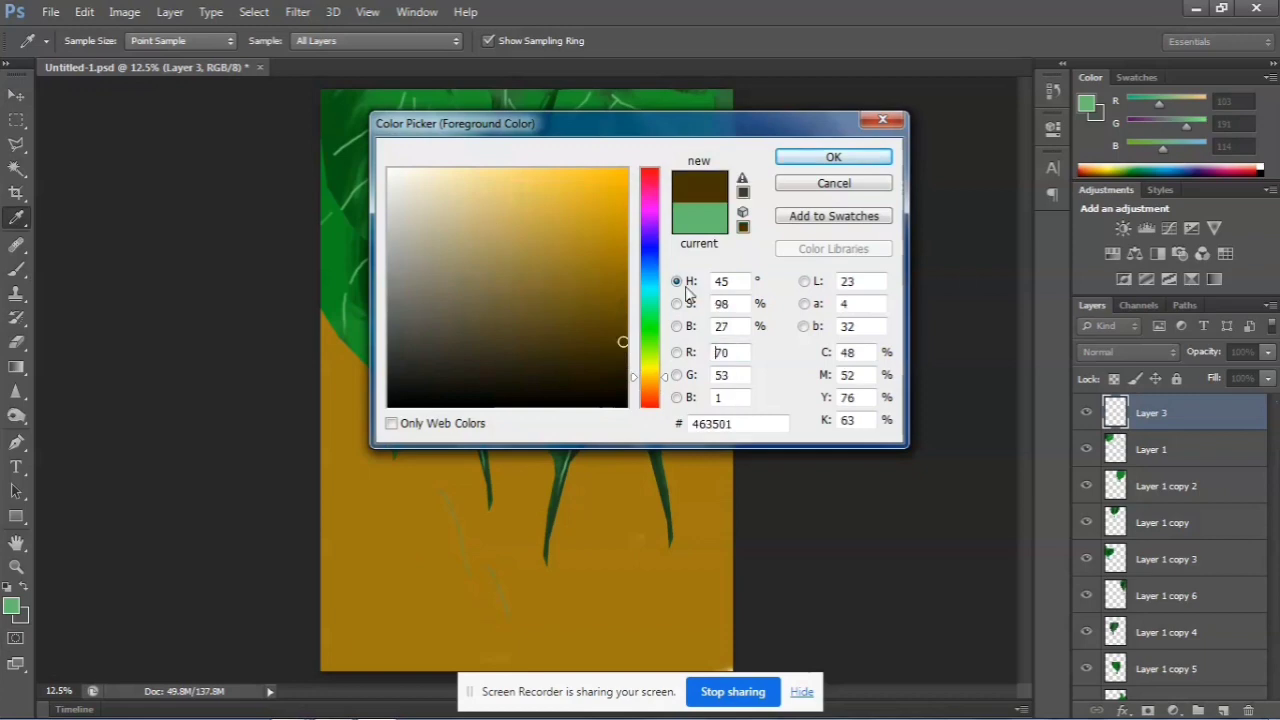
left_click(836, 156)
mouse_move(432, 402)
left_mouse_down()
mouse_move(455, 645)
mouse_move(468, 518)
mouse_move(490, 657)
mouse_move(470, 600)
mouse_move(530, 540)
mouse_move(560, 640)
mouse_move(558, 421)
mouse_move(514, 591)
mouse_move(490, 500)
mouse_move(516, 686)
mouse_move(443, 477)
mouse_move(536, 478)
mouse_move(580, 683)
mouse_move(590, 640)
left_mouse_up()
mouse_move(337, 415)
left_mouse_down()
mouse_move(385, 479)
mouse_move(395, 644)
left_mouse_up()
mouse_move(707, 408)
left_mouse_down()
mouse_move(718, 460)
mouse_move(710, 640)
left_mouse_up()
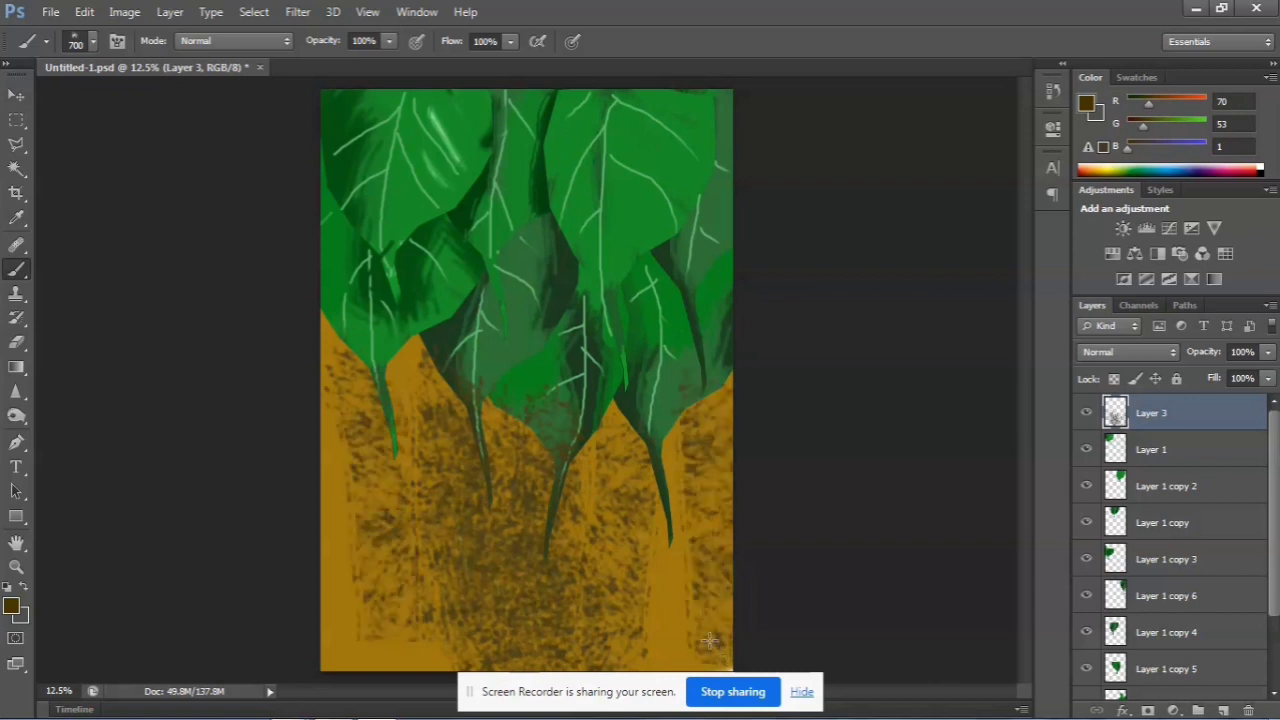
Choose a solid bristly brush tip and paint broad dark brown diagonal bands at 700 px across the ochre area
left_click(92, 40)
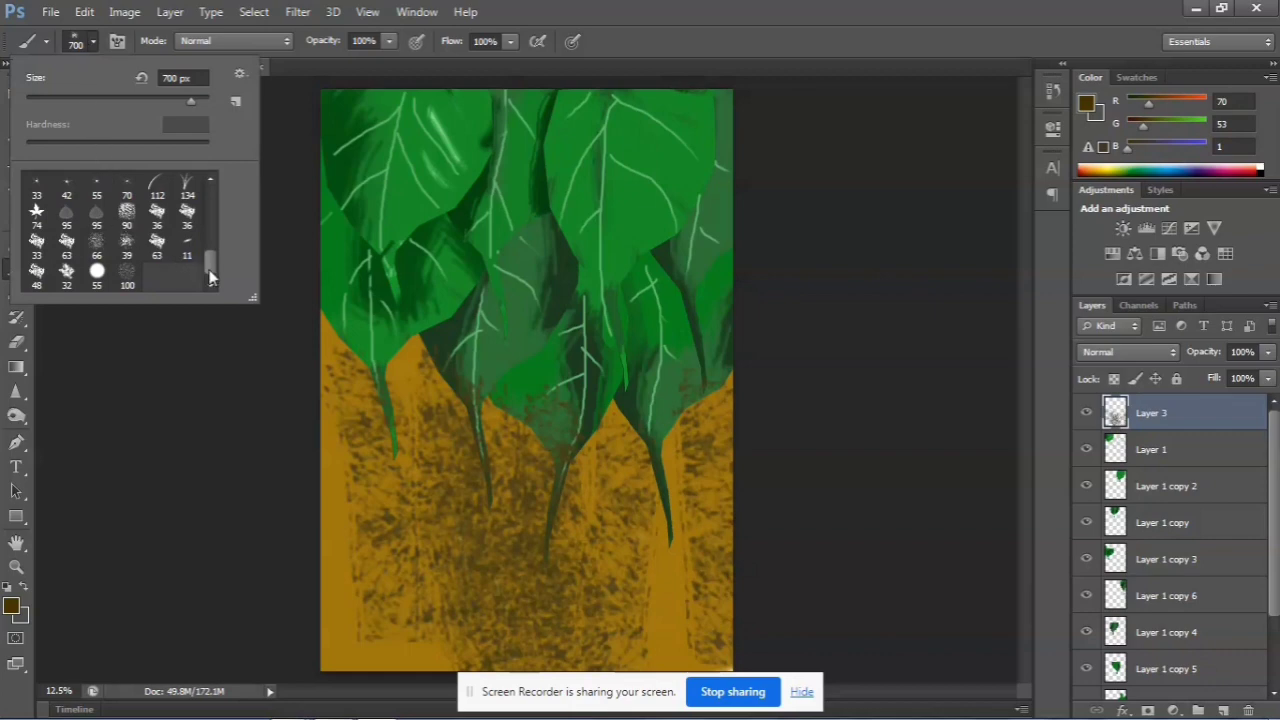
left_click_drag(210, 272, 210, 284)
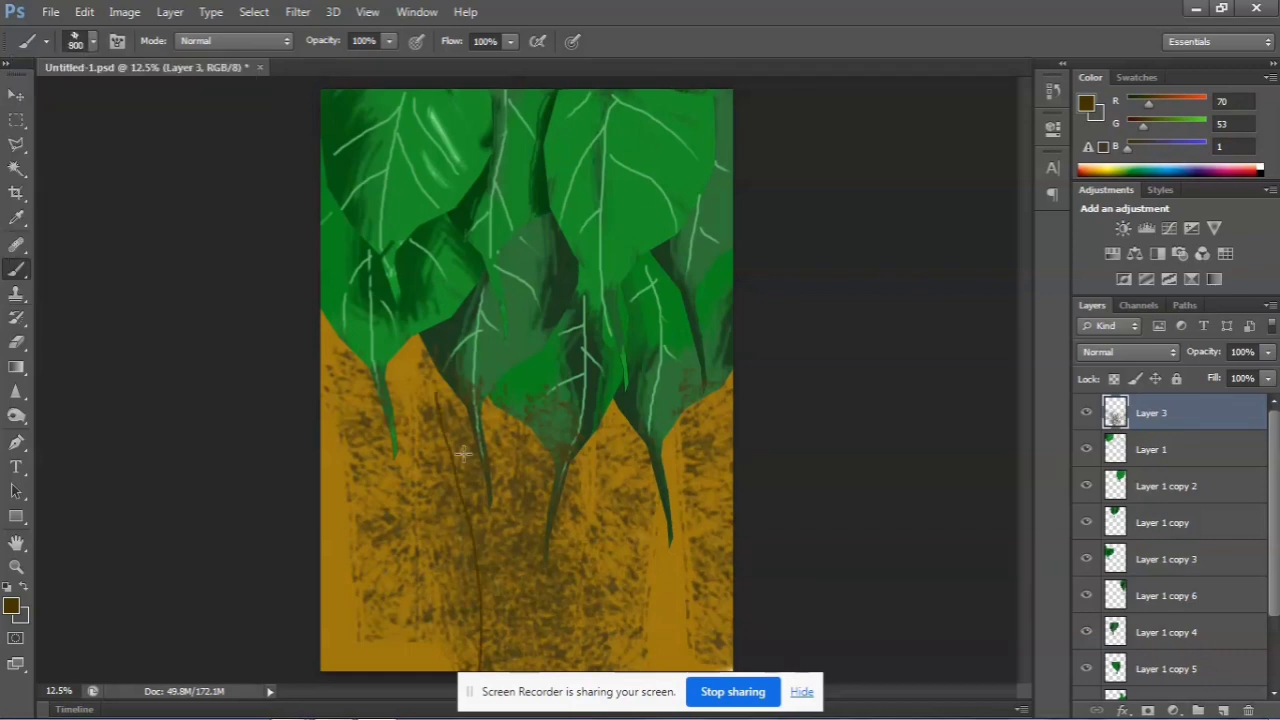
key("bracketleft")
left_click_drag(445, 410, 505, 610)
left_click_drag(582, 498, 634, 686)
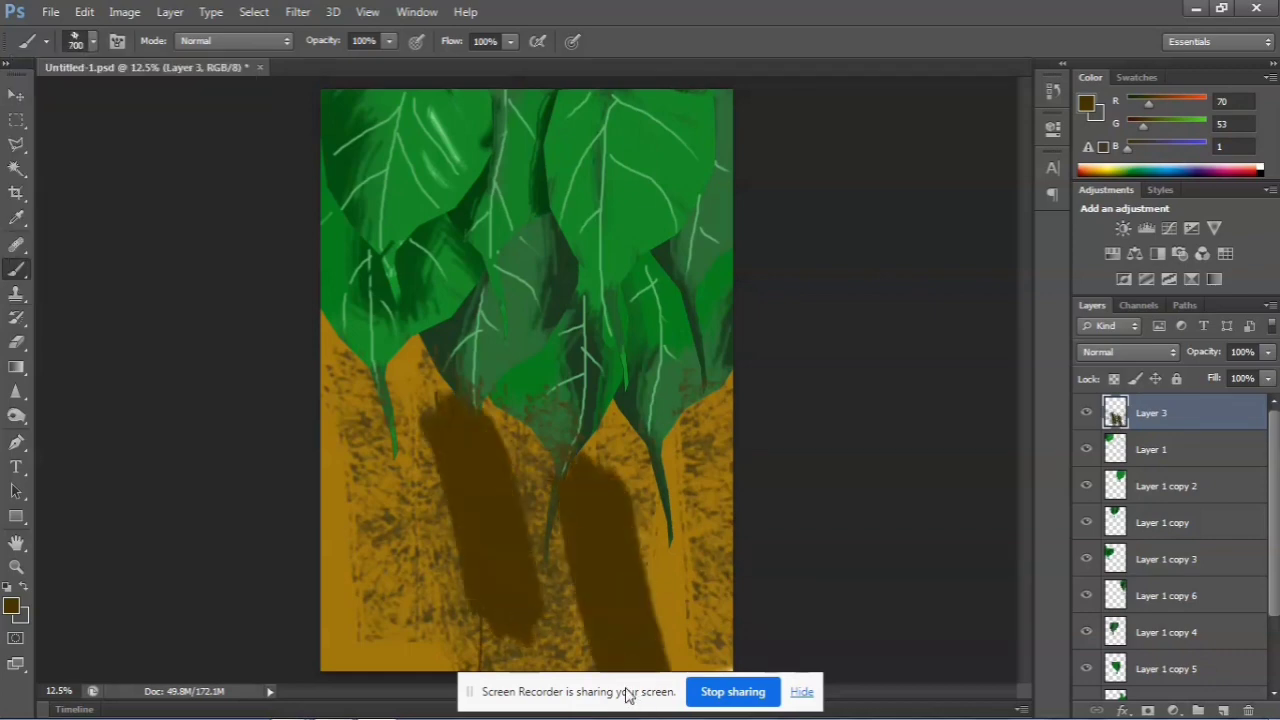
left_click_drag(306, 371, 385, 712)
mouse_move(720, 450)
left_mouse_down()
mouse_move(756, 604)
mouse_move(727, 393)
mouse_move(737, 360)
left_mouse_up()
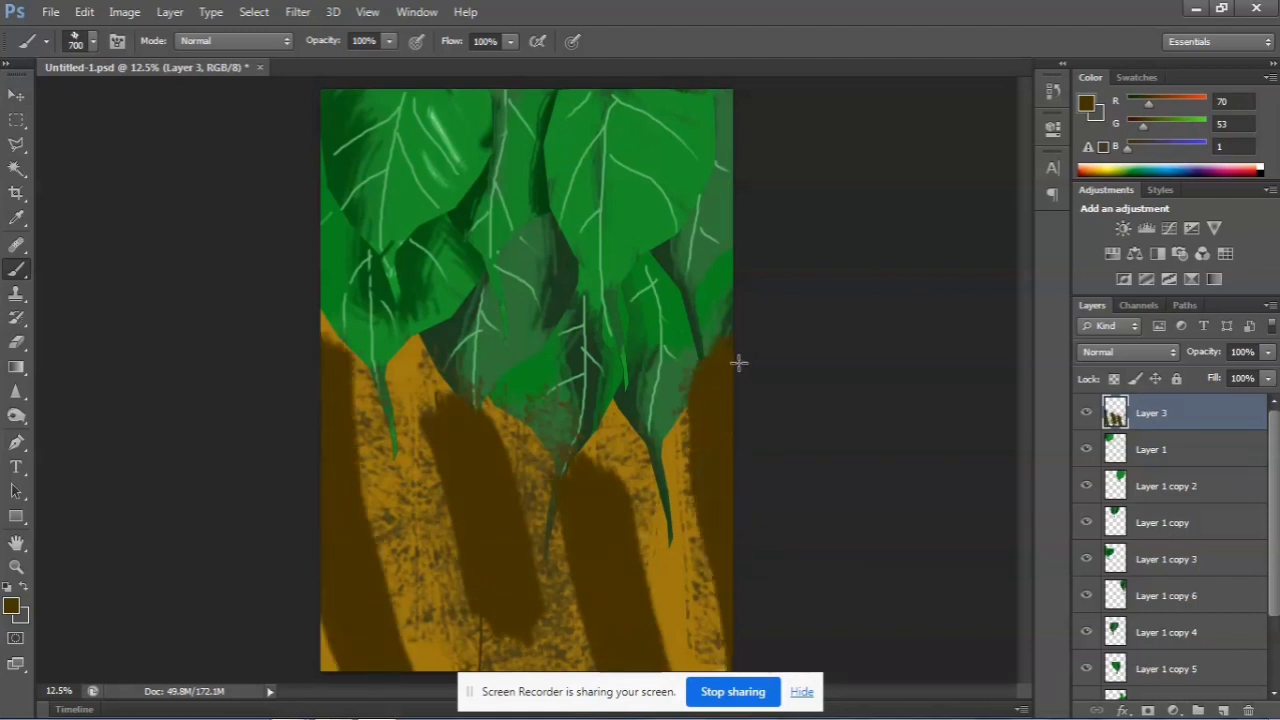
Sample a lighter brown (134, 107, 25) from the background and paint broad diagonal 600 px strokes over the dark bands
left_click(93, 41)
left_click(124, 255)
left_click(371, 441, "alt")
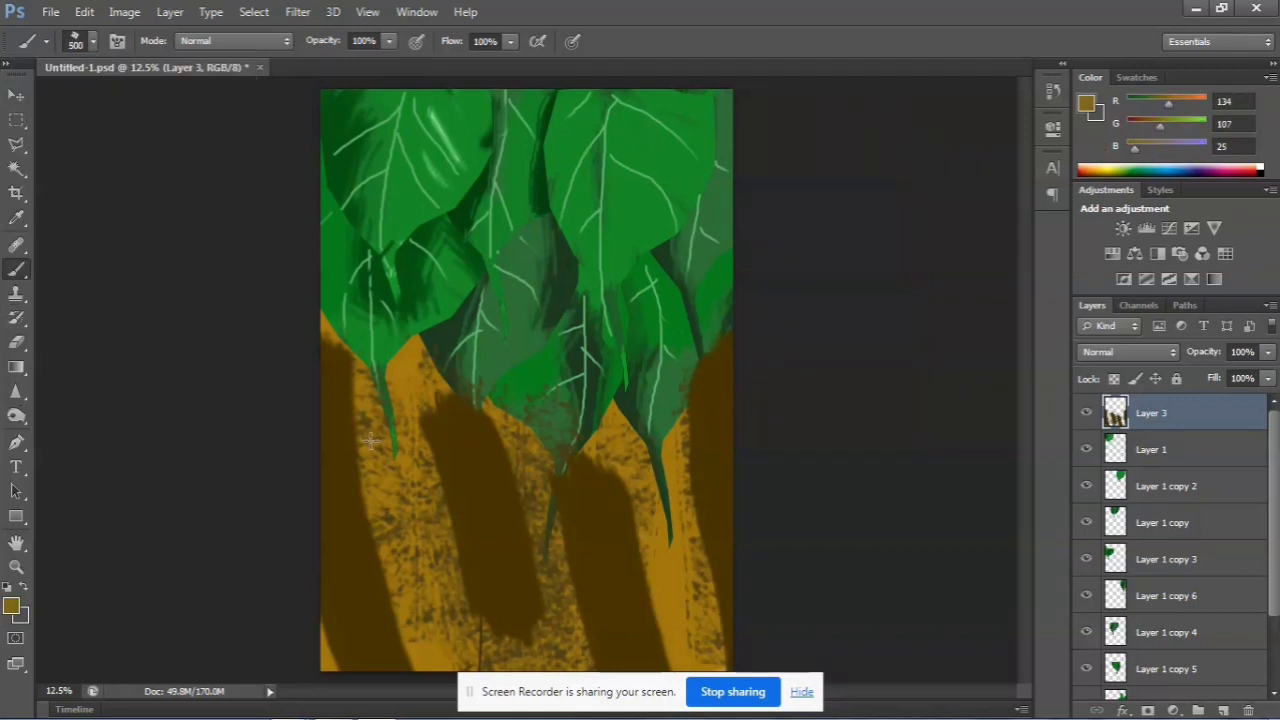
left_click_drag(396, 330, 438, 645)
mouse_move(336, 420)
left_mouse_down()
mouse_move(336, 541)
mouse_move(376, 593)
left_mouse_up()
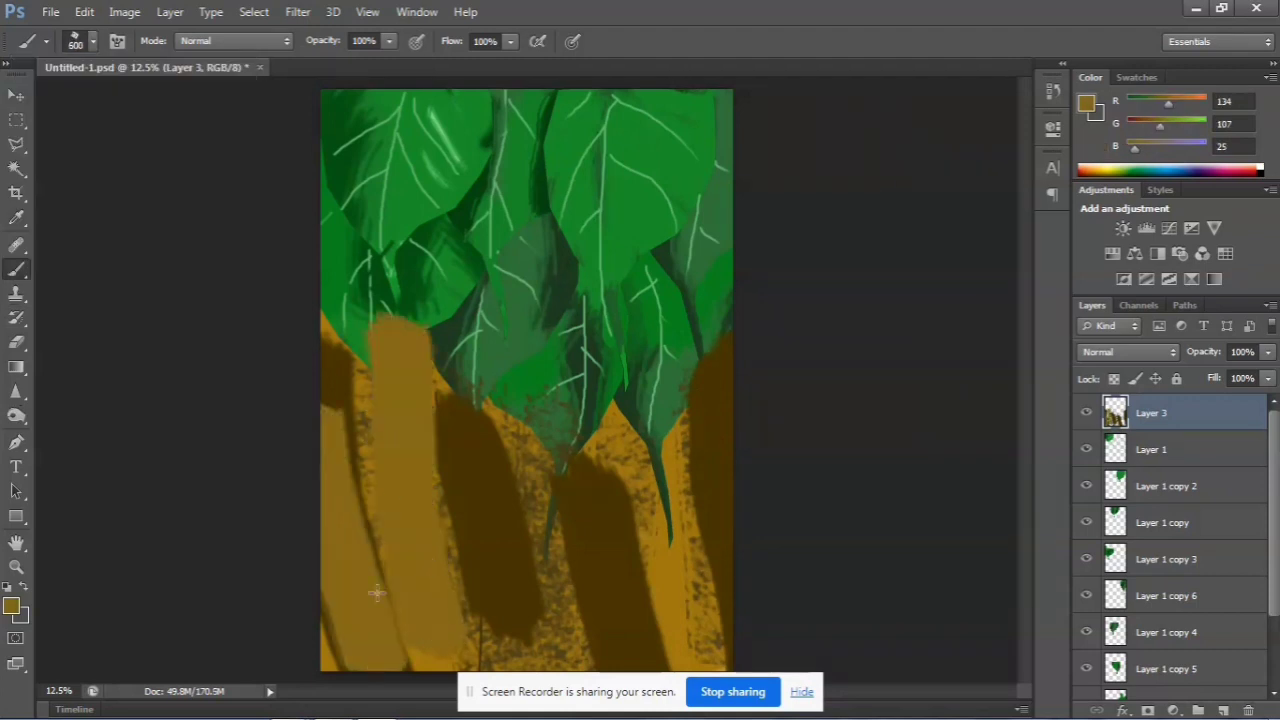
left_click_drag(356, 354, 456, 655)
left_click_drag(520, 475, 583, 660)
left_click_drag(592, 475, 663, 638)
left_click_drag(753, 478, 774, 590)
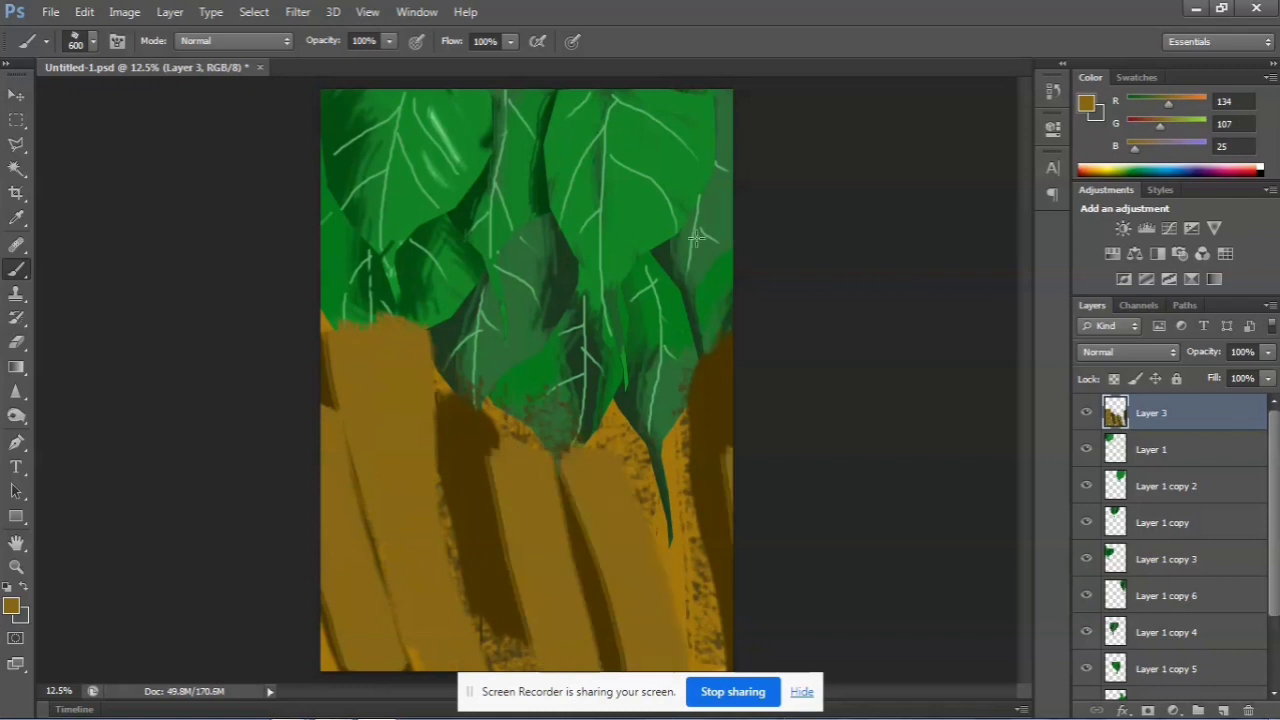
Cover the remaining gaps with vertical strokes of the lighter brown and move Layer 3 beneath the leaf layers, above Layer 2
left_click_drag(697, 237, 702, 655)
left_click_drag(525, 345, 508, 665)
left_click_drag(455, 382, 478, 635)
mouse_move(676, 290)
left_mouse_down()
mouse_move(697, 633)
mouse_move(688, 616)
left_mouse_up()
left_click_drag(586, 350, 600, 690)
Erase long vertical streaks from the brown Layer 3 below the leaves with a 150 px eraser, exposing the ochre
left_click(16, 342)
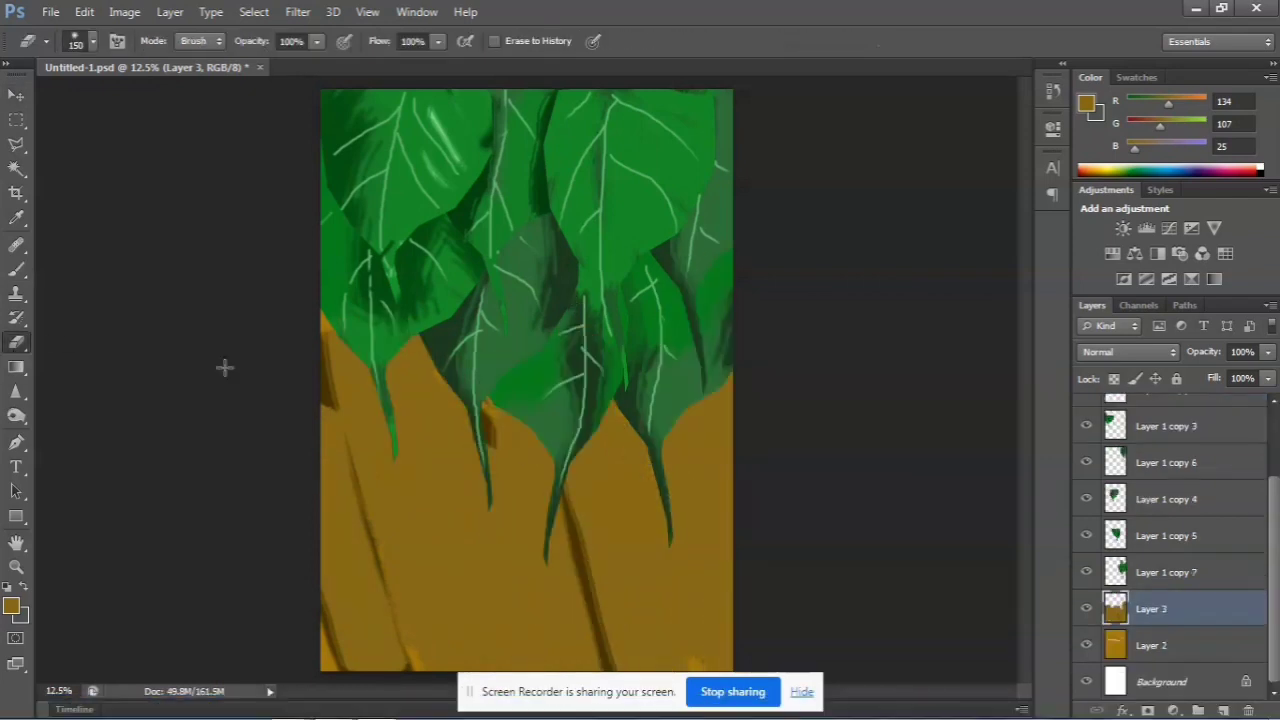
mouse_move(460, 405)
left_mouse_down()
mouse_move(458, 670)
mouse_move(470, 655)
left_mouse_up()
left_click_drag(390, 370, 380, 608)
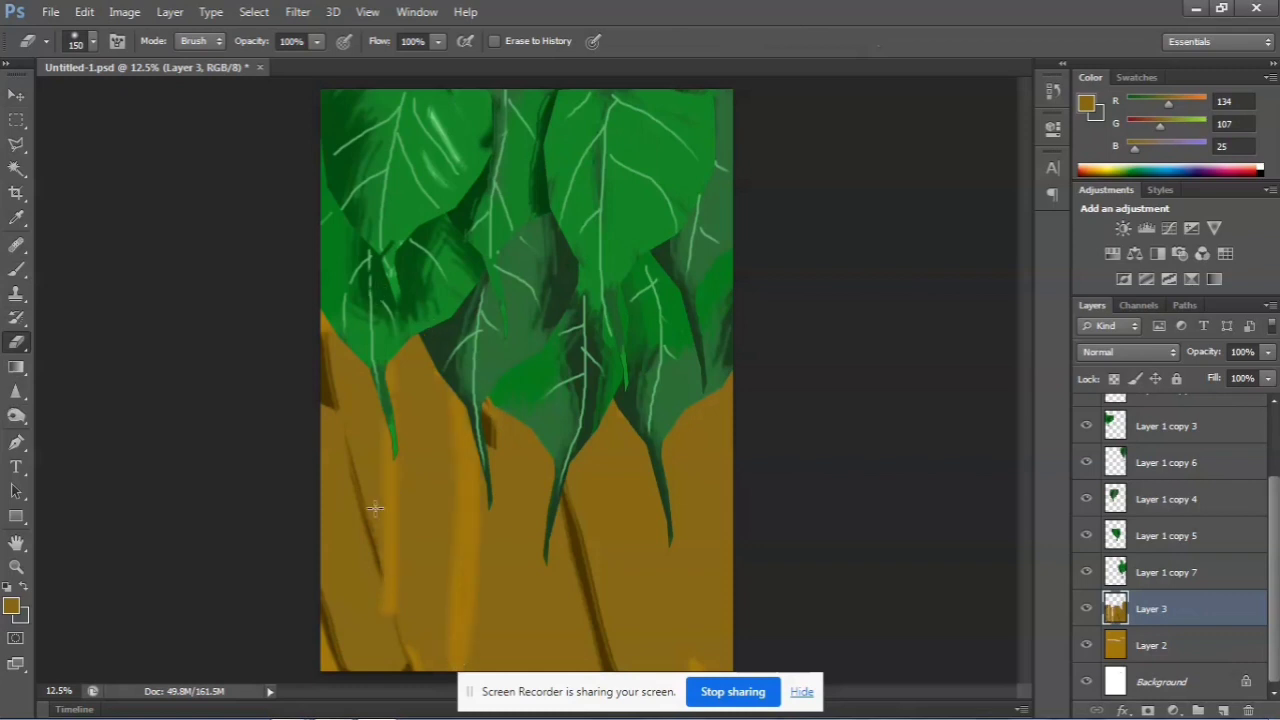
mouse_move(406, 402)
left_mouse_down()
mouse_move(427, 666)
mouse_move(472, 668)
left_mouse_up()
mouse_move(528, 468)
left_mouse_down()
mouse_move(526, 616)
mouse_move(538, 618)
left_mouse_up()
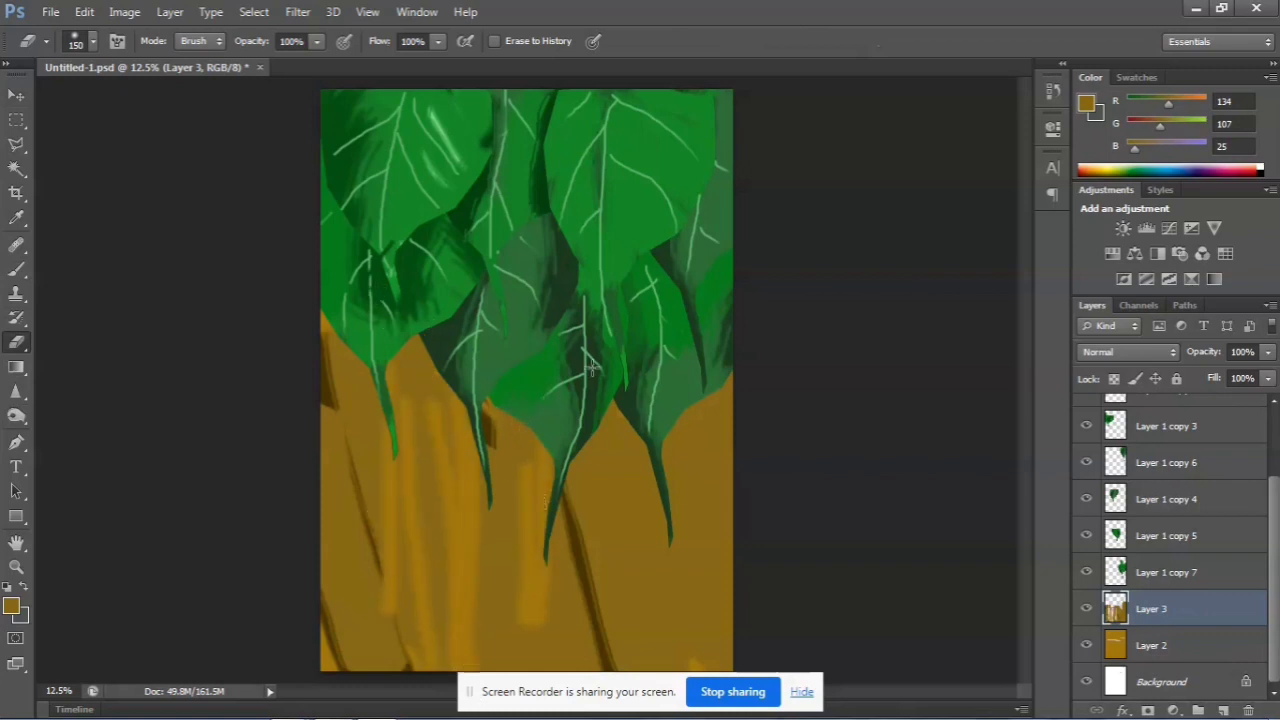
left_click_drag(592, 368, 587, 564)
left_click_drag(606, 337, 623, 609)
left_click_drag(685, 296, 694, 634)
left_click_drag(654, 403, 660, 668)
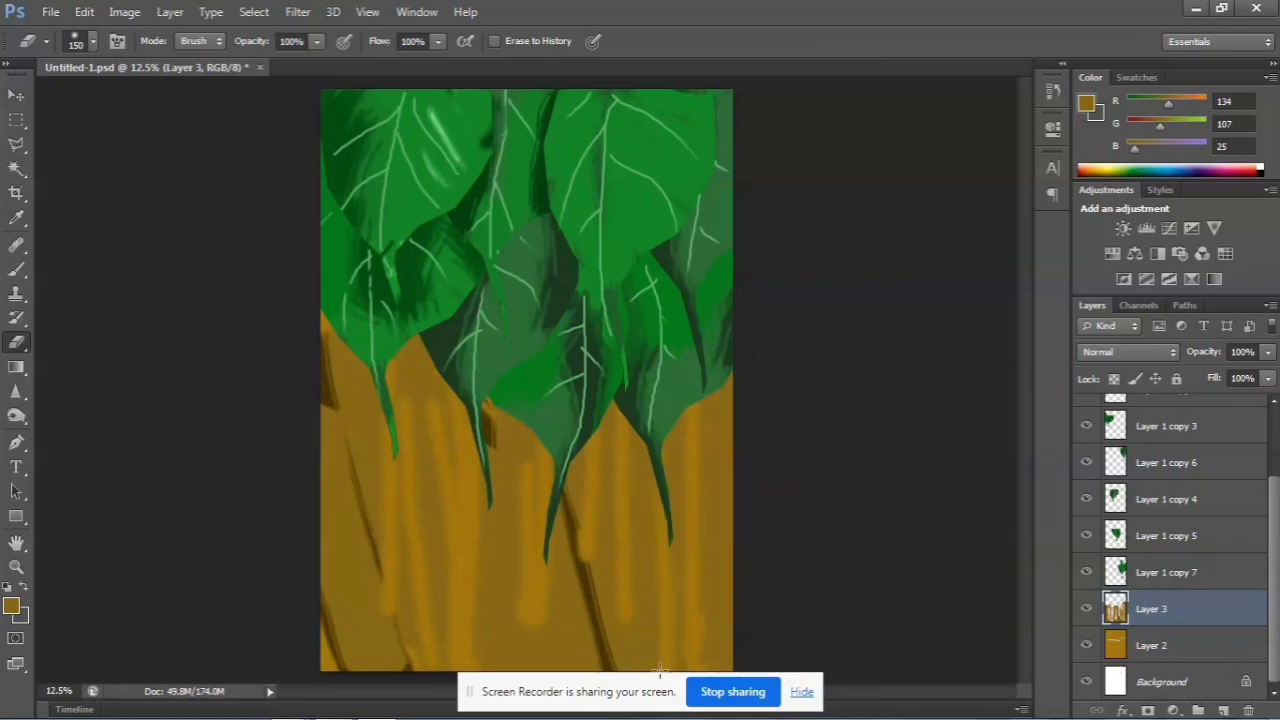
Erase additional wood-grain streaks through the middle of Layer 3 and along both side edges of the page
left_click_drag(578, 400, 580, 668)
left_click_drag(512, 400, 490, 675)
left_click_drag(502, 379, 527, 670)
left_click_drag(432, 432, 414, 652)
left_click_drag(410, 355, 365, 662)
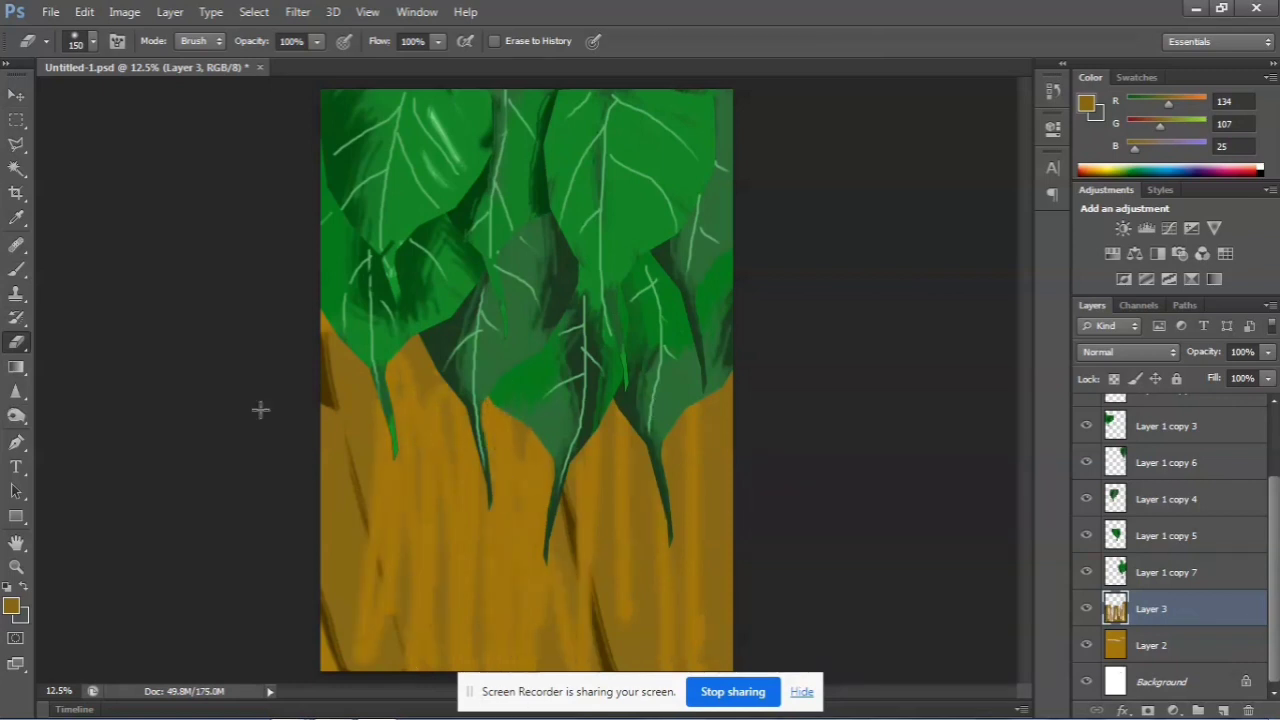
left_click_drag(328, 346, 294, 536)
left_click_drag(356, 362, 312, 572)
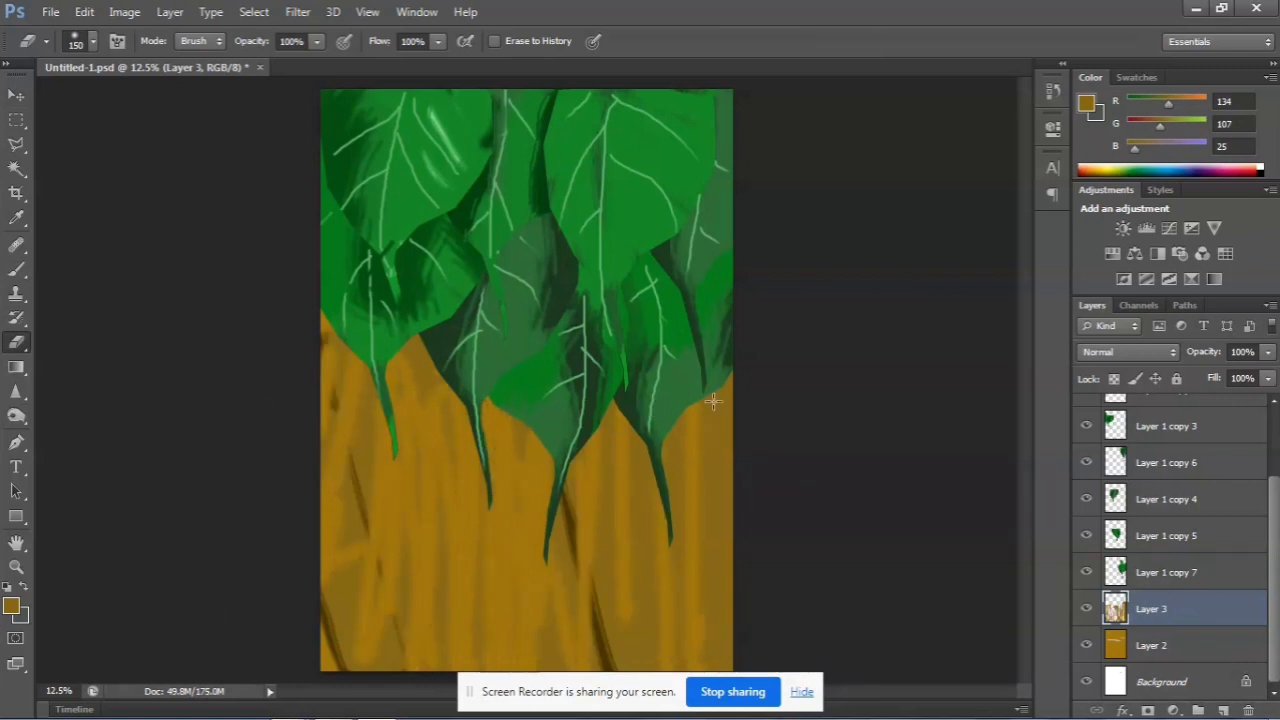
left_click_drag(713, 401, 750, 602)
Add a new layer directly above Layer 2 and set the foreground colour to dark brown #644d08
left_click(1233, 640)
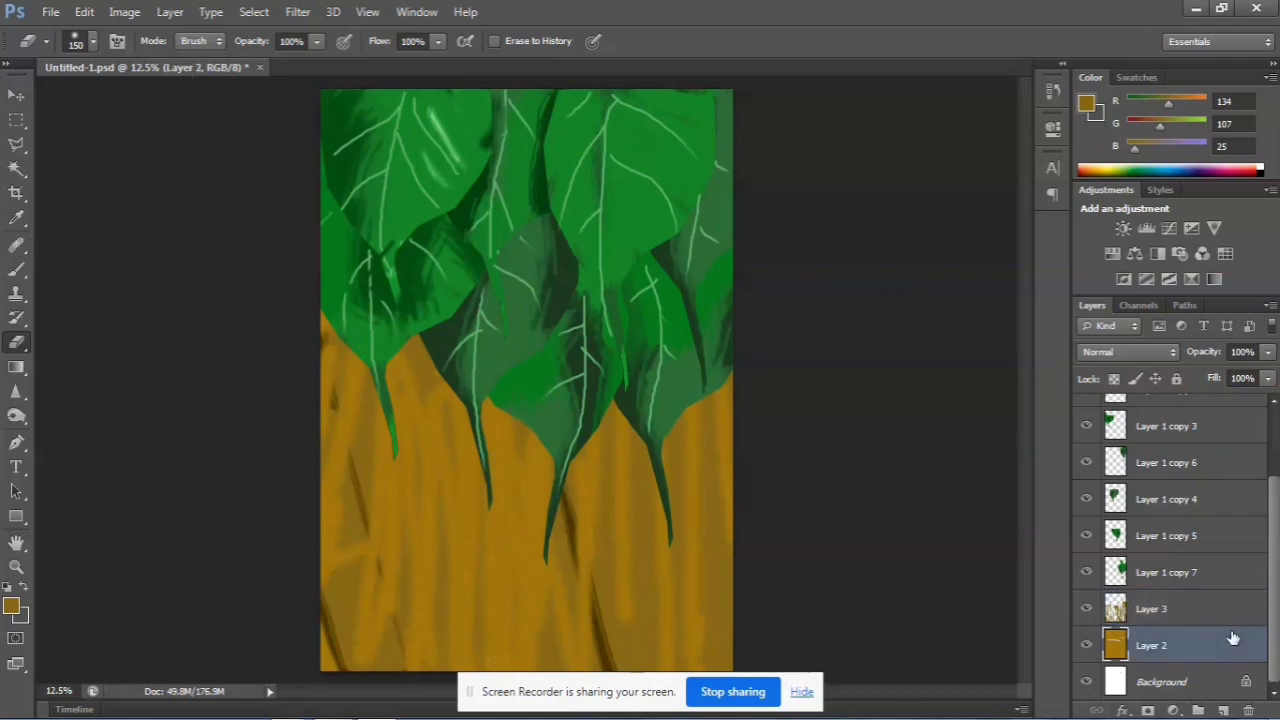
left_click(1222, 709)
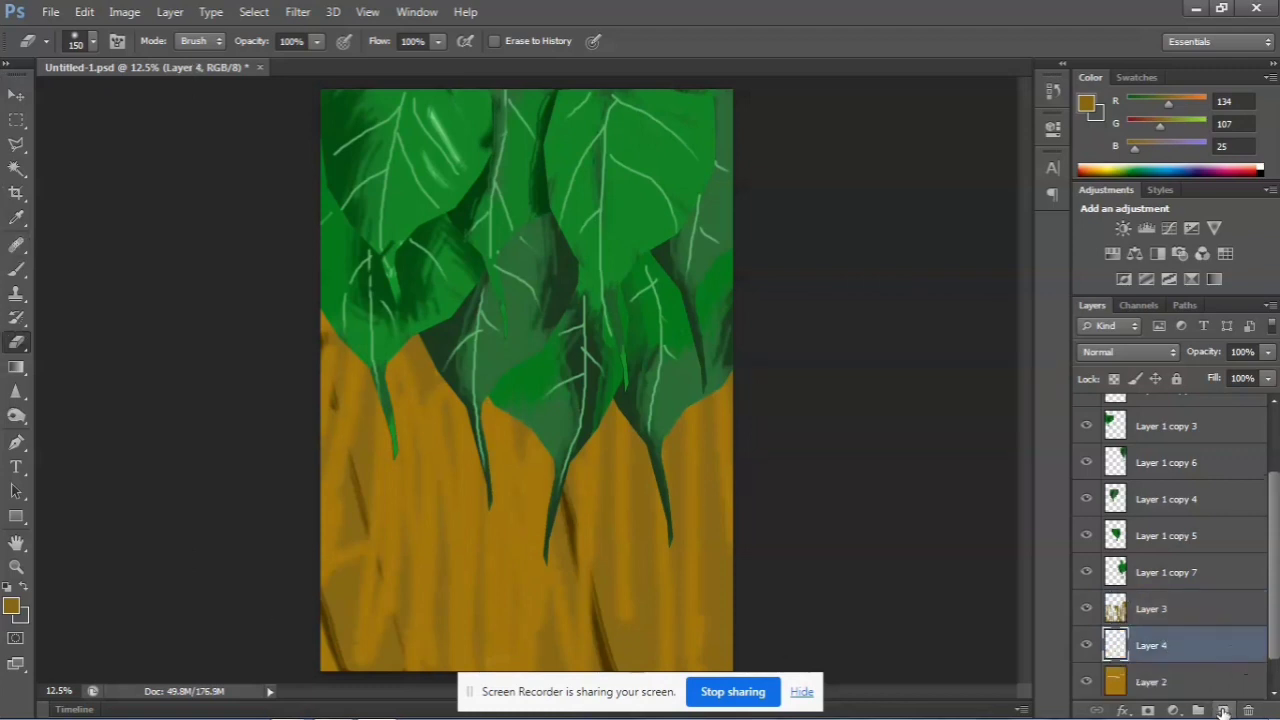
left_click(10, 608)
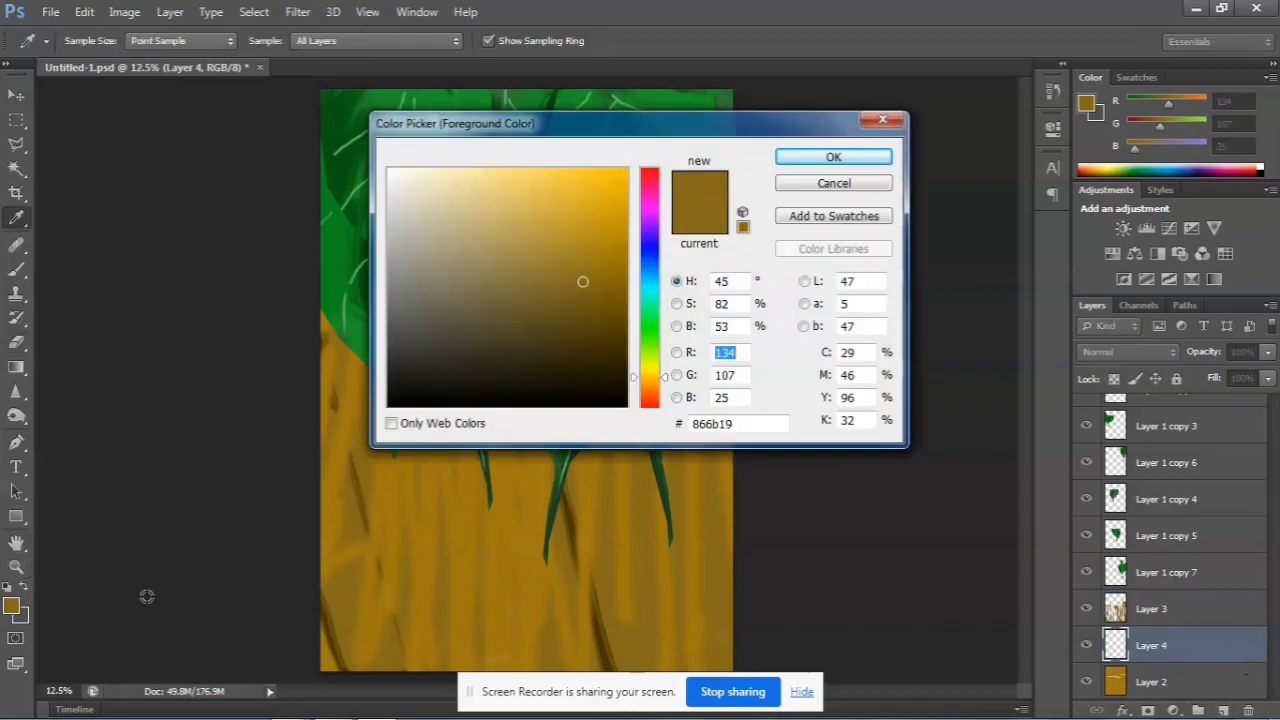
left_click(616, 338)
left_click(607, 314)
key("e")
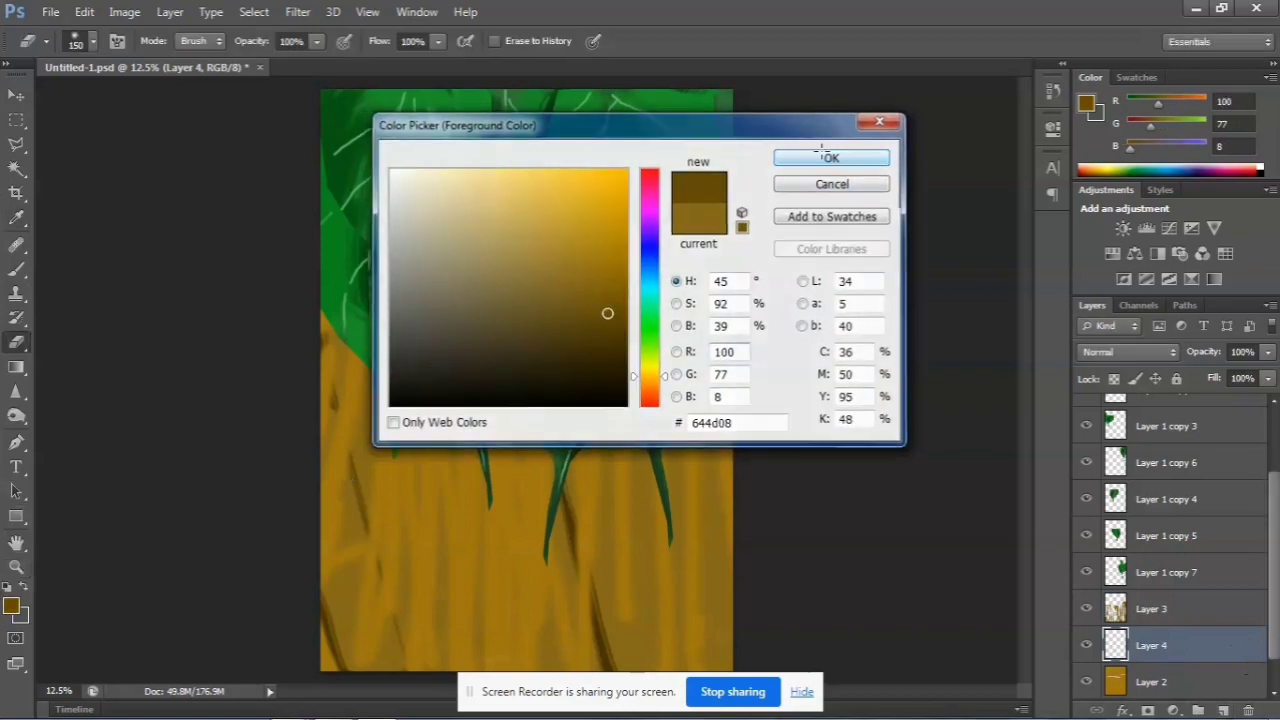
left_click(833, 157)
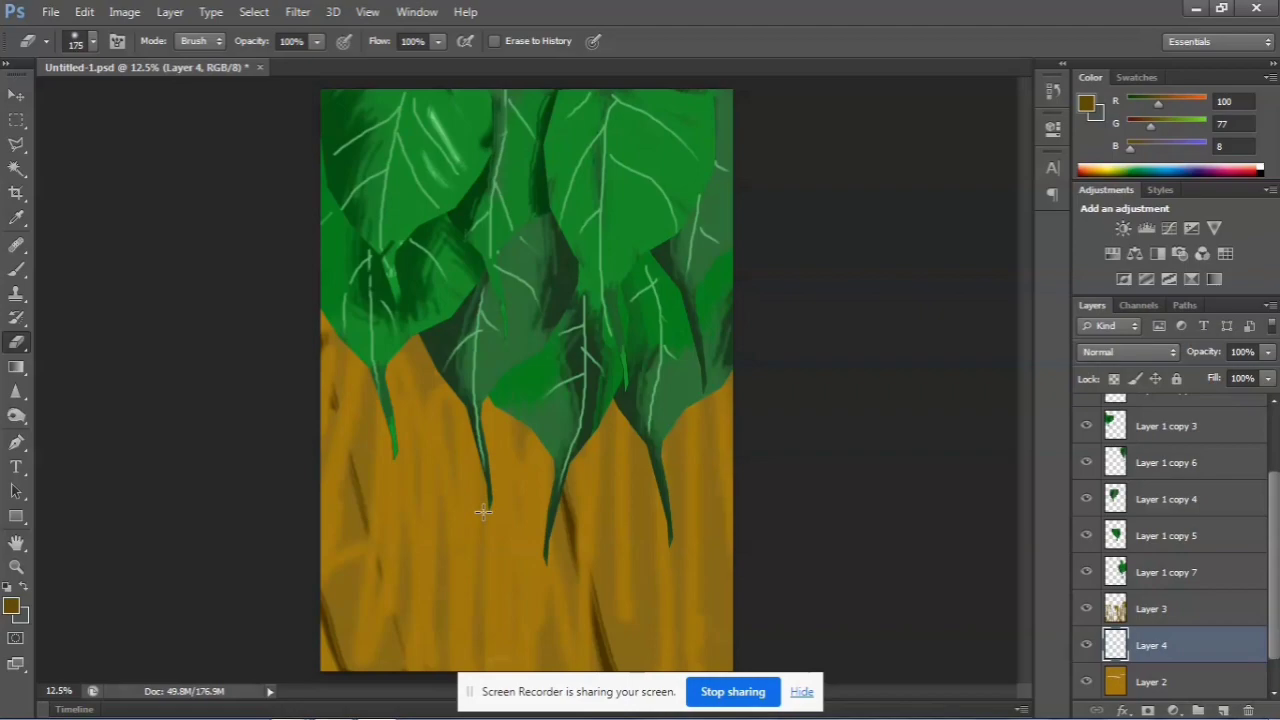